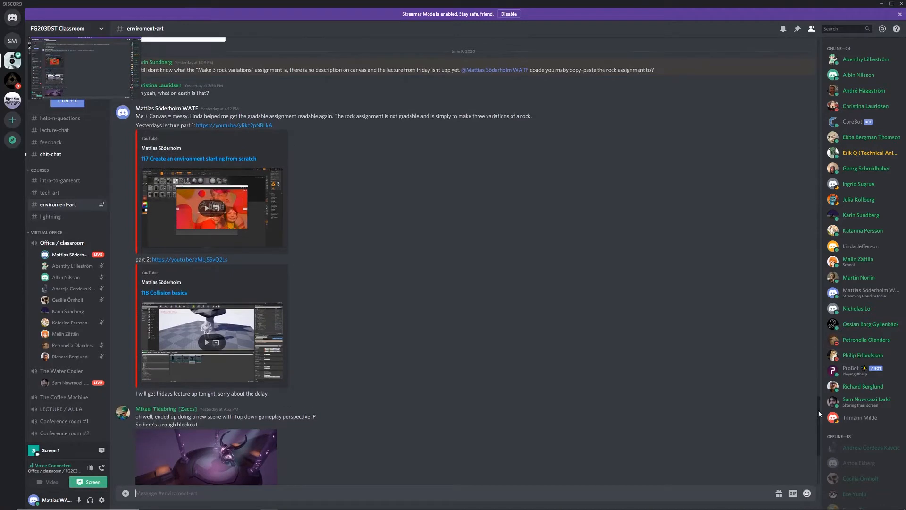
Step: Open the lecture video "117 Create an environment starting from scratch" from the enviroment-art channel and skip to about 28:35
scroll(819, 414, "up", 1)
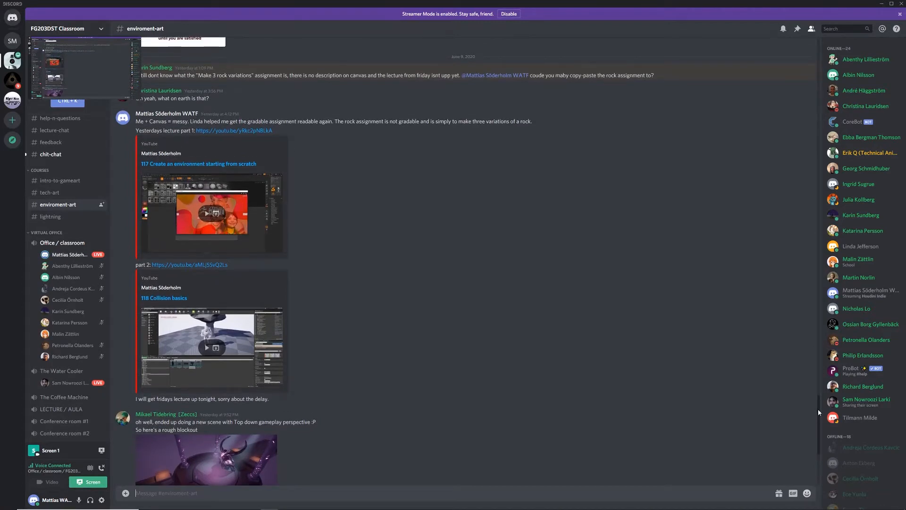
scroll(817, 407, "up", 2)
left_click_drag(818, 408, 816, 397)
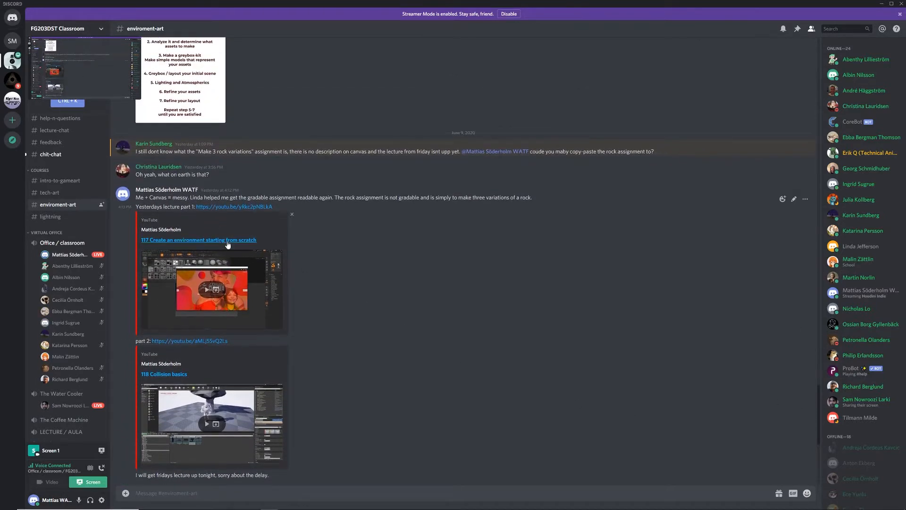
left_click(227, 241)
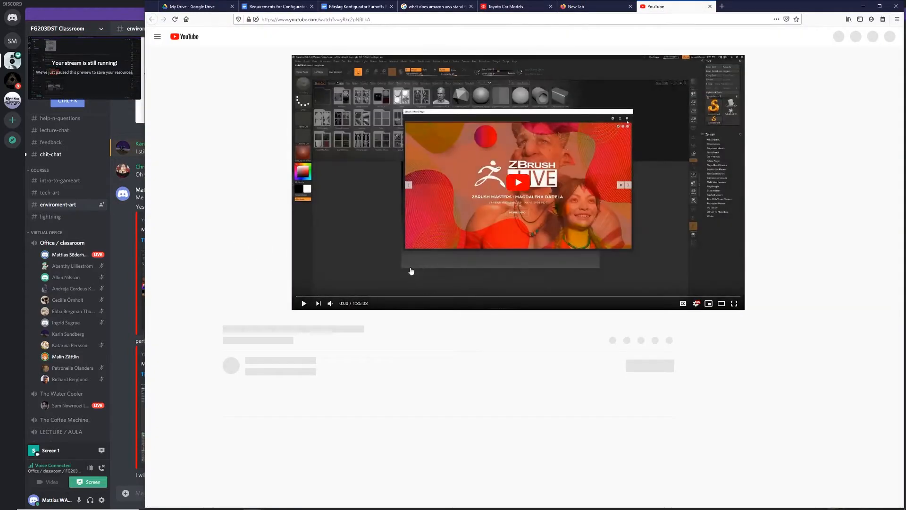
left_click_drag(228, 297, 357, 299)
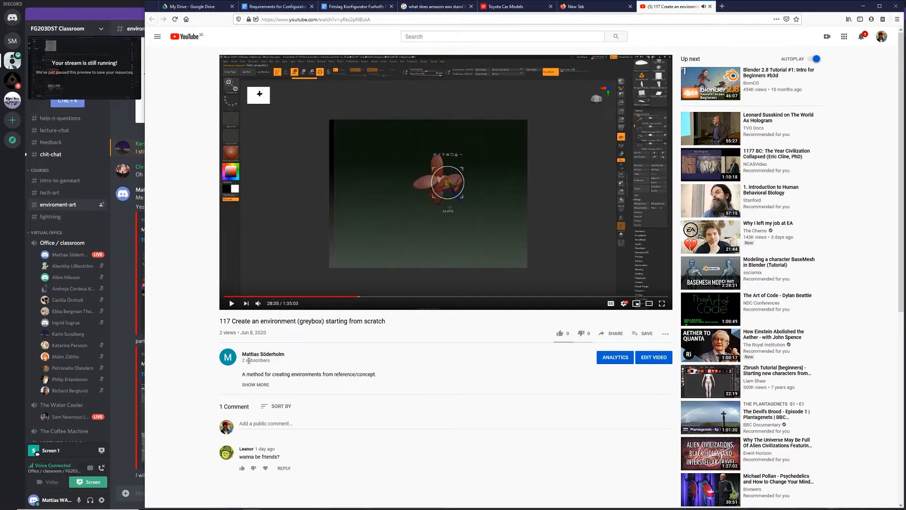
Step: Close the lecture video and the empty browser page, and minimize the browser
left_click(711, 7)
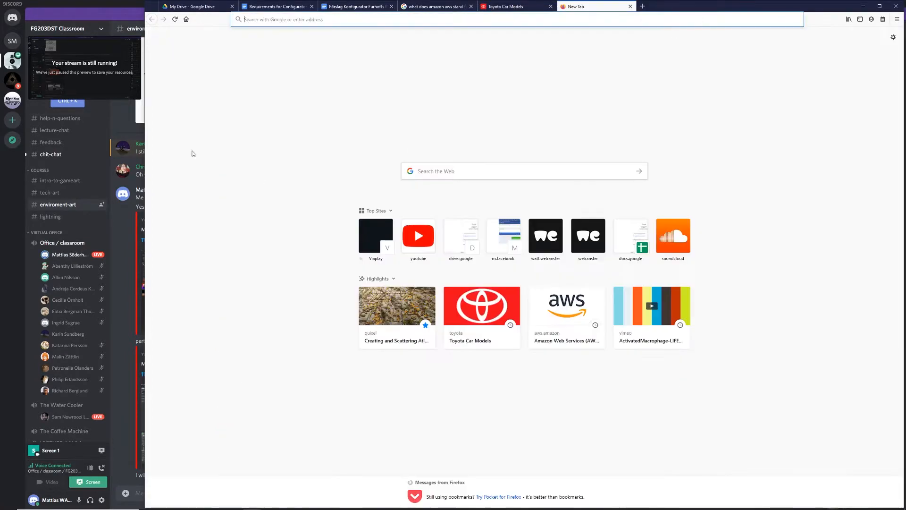
left_click(629, 7)
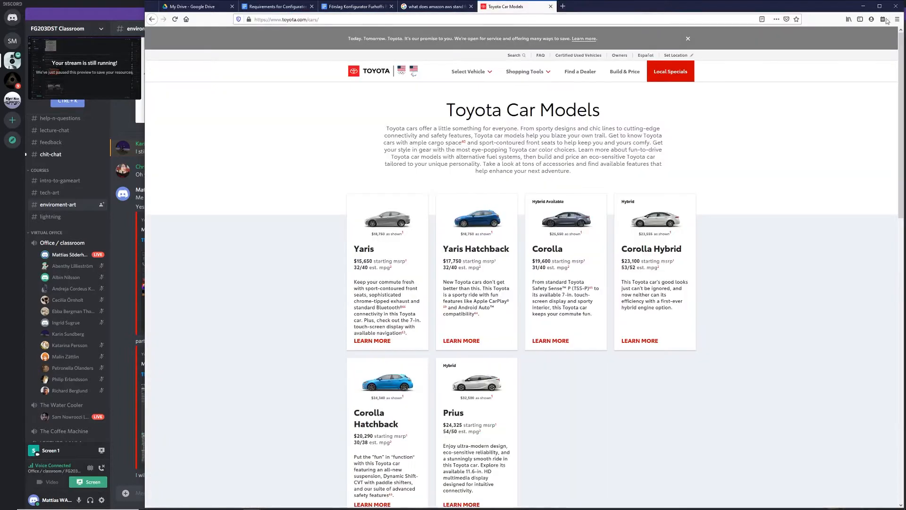
left_click(863, 6)
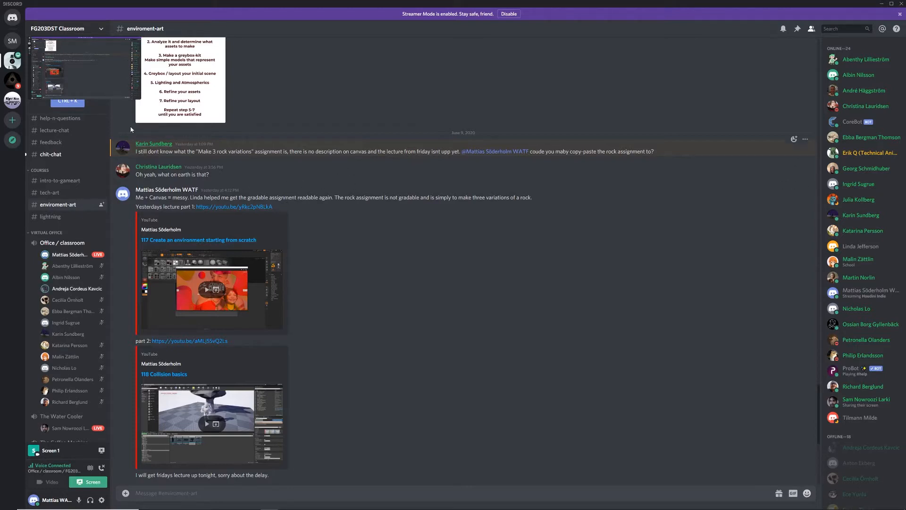
Step: Minimize the chat window and switch to the Unreal Editor with the Flat3D level
mouse_move(94, 80)
left_click_drag(85, 69, 169, 70)
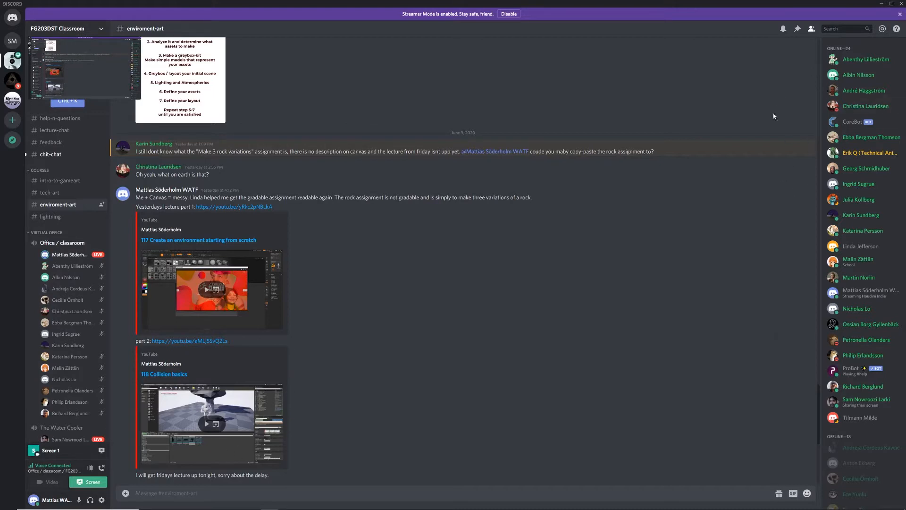
key("super")
key("super")
left_click(881, 4)
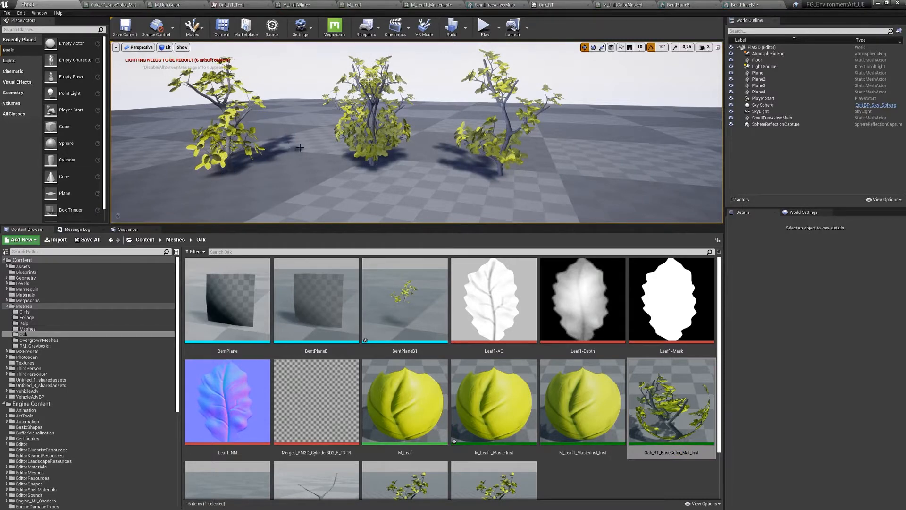
Step: Display the Flat3D scene with the three trees in Brush Wireframe view mode
right_click_drag(427, 126, 358, 116)
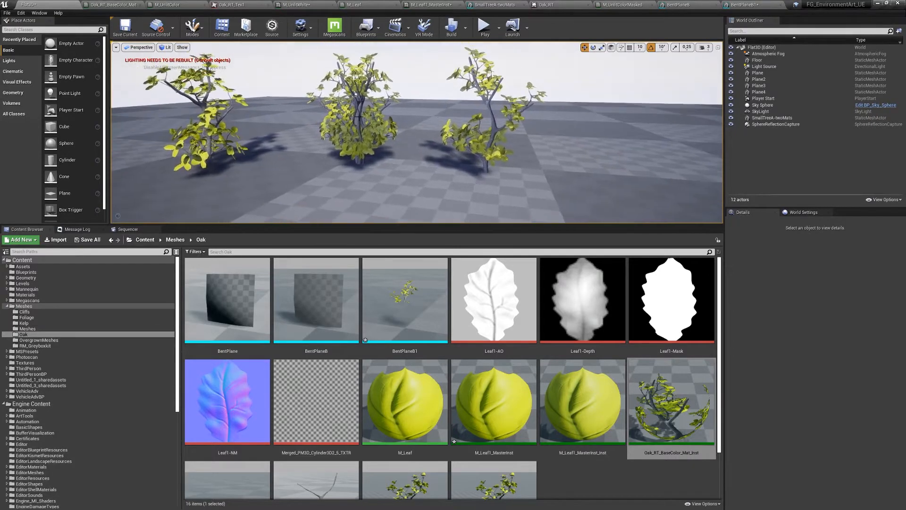
left_click(168, 47)
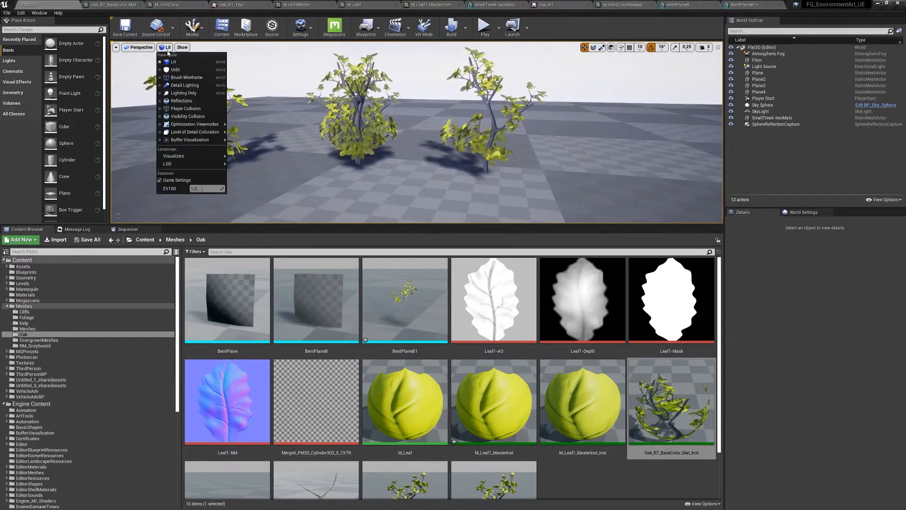
left_click(198, 78)
right_click_drag(417, 132, 396, 120)
key("s")
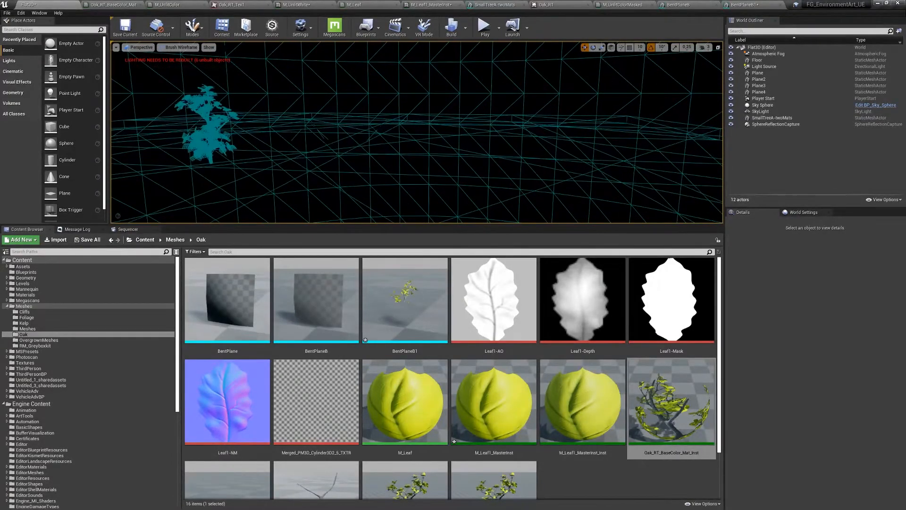
Step: Return the viewport to Lit mode and compare the three trees from near and far
left_click(181, 47)
left_click(185, 61)
right_click_drag(336, 122, 309, 100)
key("w")
key("w")
key("s")
key("w")
key("s")
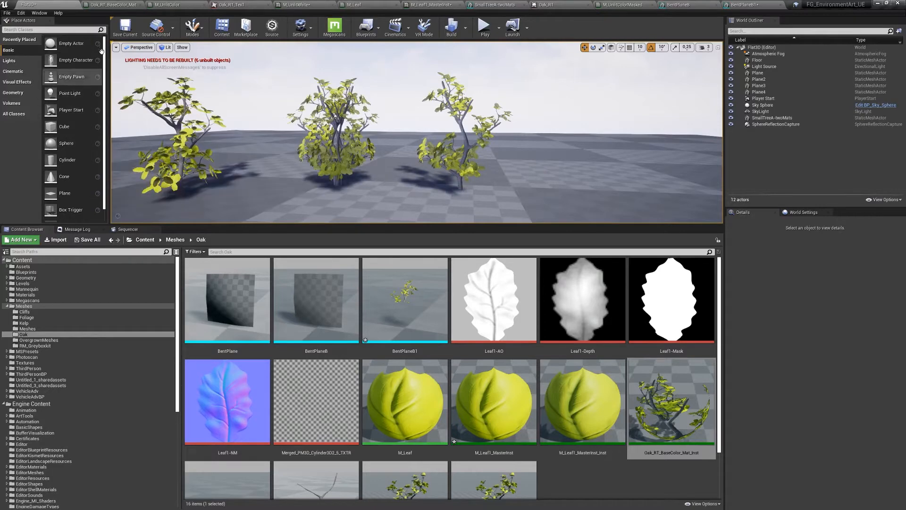
Step: Open the recent 2dSceneTexture level, saving the Flat3D level and its built data first
left_click(7, 13)
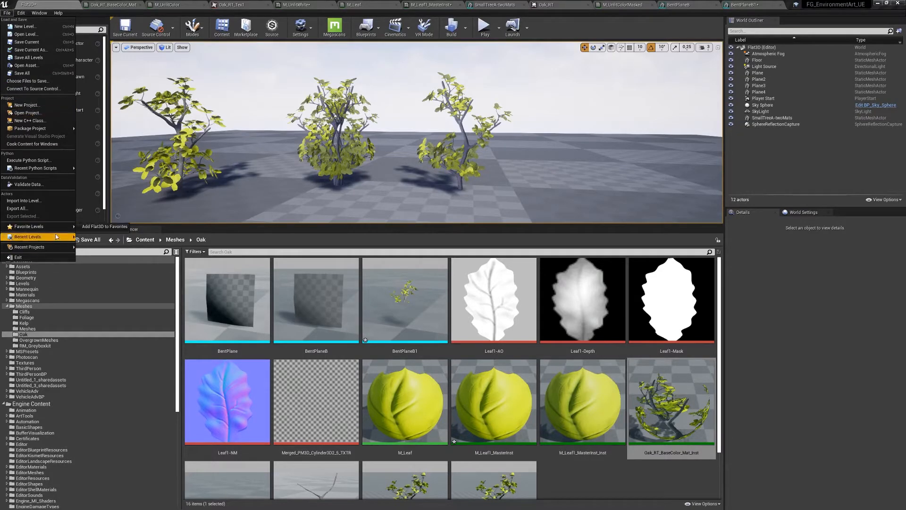
mouse_move(54, 242)
left_click(106, 259)
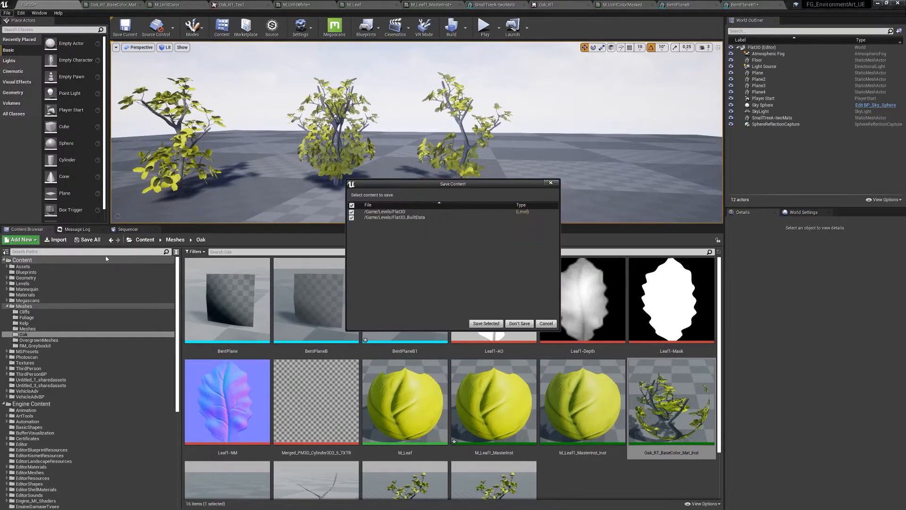
left_click(480, 324)
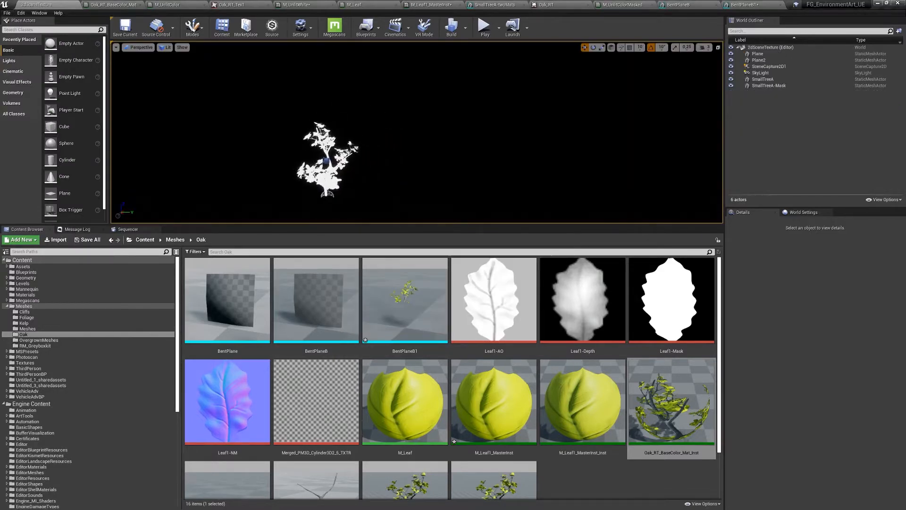
Step: Hide the SmallTreeA-Mask actor and set the viewport camera speed to 4
left_click(731, 86)
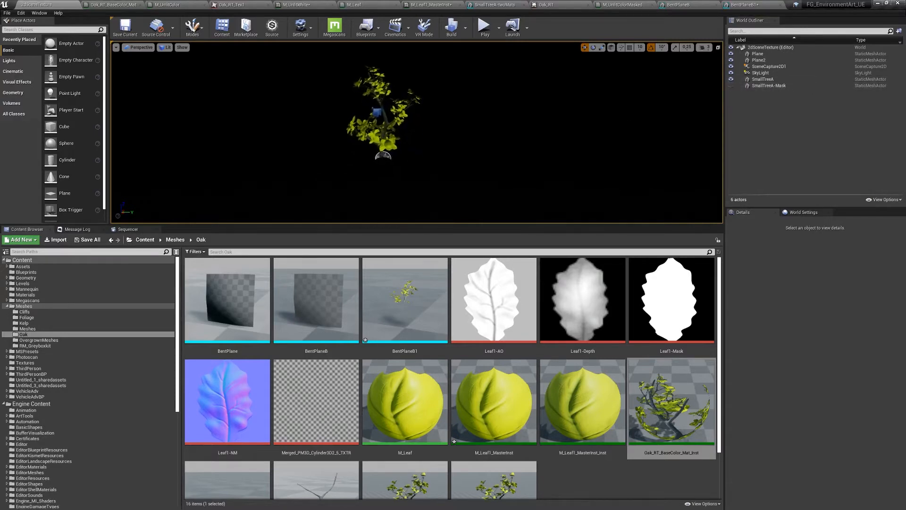
left_click(704, 48)
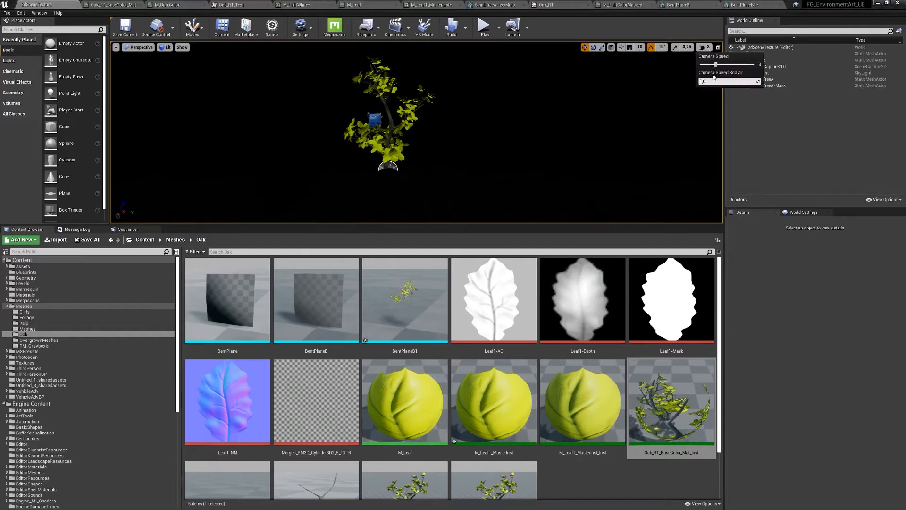
left_click(724, 65)
mouse_move(687, 75)
right_mouse_down()
mouse_move(660, 108)
mouse_move(661, 71)
mouse_move(689, 76)
mouse_move(566, 92)
mouse_move(647, 87)
mouse_move(703, 108)
mouse_move(694, 65)
right_mouse_up()
Step: Focus the view on SmallTreeA and examine it from the side together with the capture camera
left_click(435, 153)
right_click_drag(436, 154, 613, 165)
key("f")
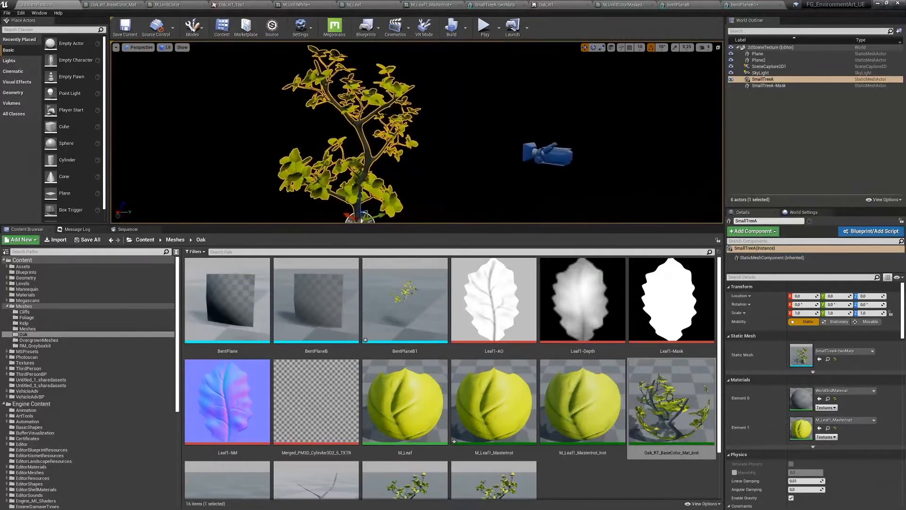
left_click_drag(519, 165, 481, 169, "alt")
key("Escape")
mouse_move(482, 169)
right_mouse_down()
mouse_move(482, 181)
mouse_move(470, 163)
right_mouse_up()
mouse_move(470, 163)
left_mouse_down("alt")
mouse_move(462, 139)
mouse_move(471, 152)
left_mouse_up("alt")
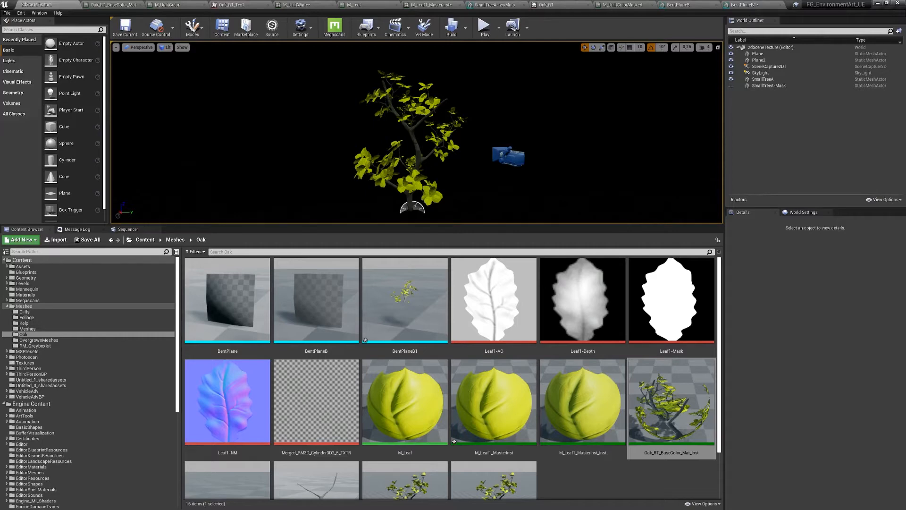
Step: Select the SceneCapture2D1 actor, widen the area showing its settings, and examine the capture camera up close
left_click(510, 159)
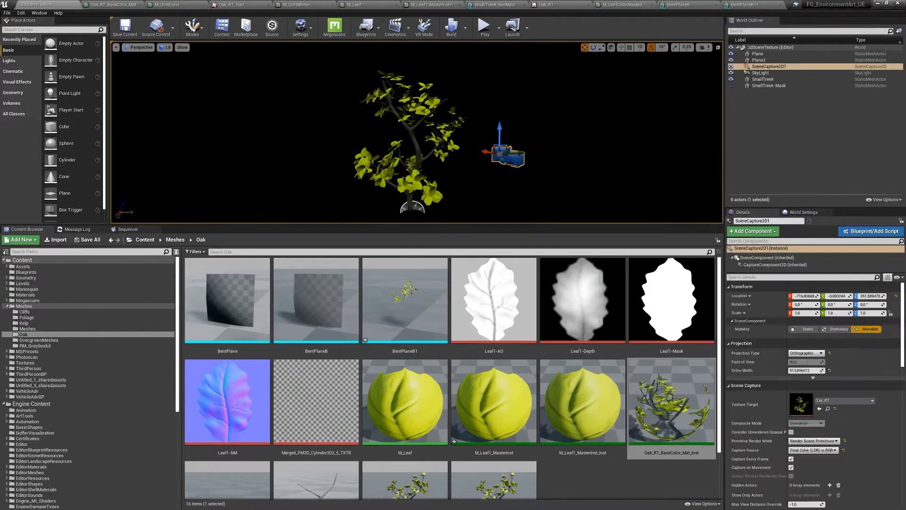
right_click_drag(492, 197, 505, 201)
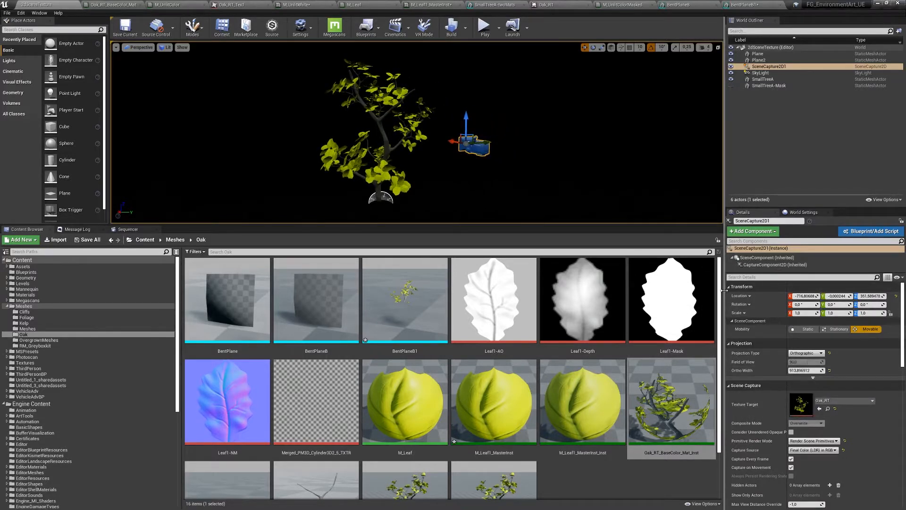
left_click_drag(725, 293, 477, 296)
mouse_move(359, 193)
right_mouse_down()
mouse_move(370, 198)
mouse_move(371, 184)
mouse_move(364, 205)
right_mouse_up()
key("w")
key("s")
key("q")
key("e")
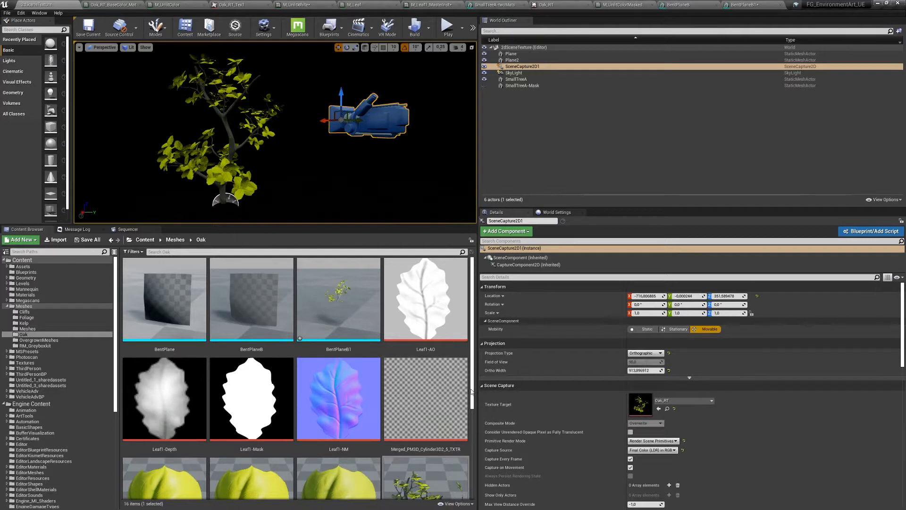
left_click_drag(472, 392, 472, 329)
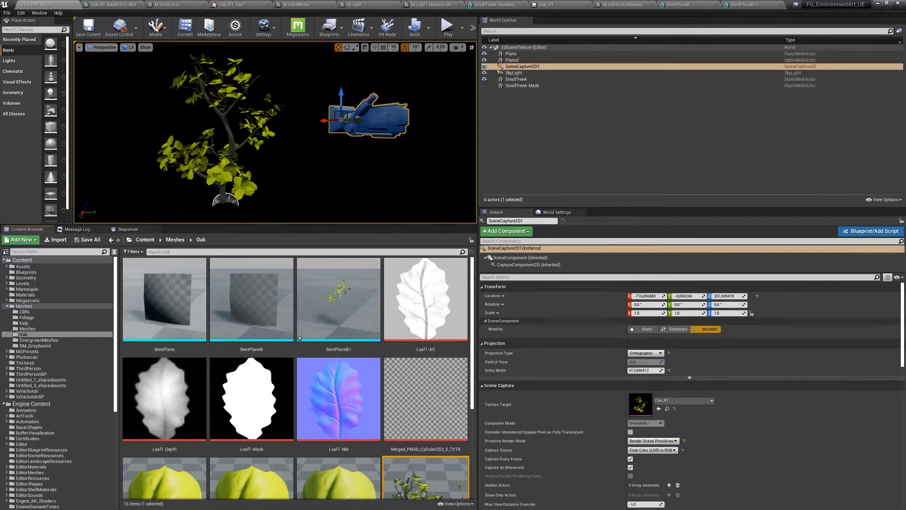
Step: Make the SmallTreeA-Mask actor visible and hide SmallTreeA so only the mask version is captured
mouse_move(276, 137)
right_mouse_down()
mouse_move(279, 147)
mouse_move(253, 135)
mouse_move(174, 140)
mouse_move(290, 139)
right_mouse_up()
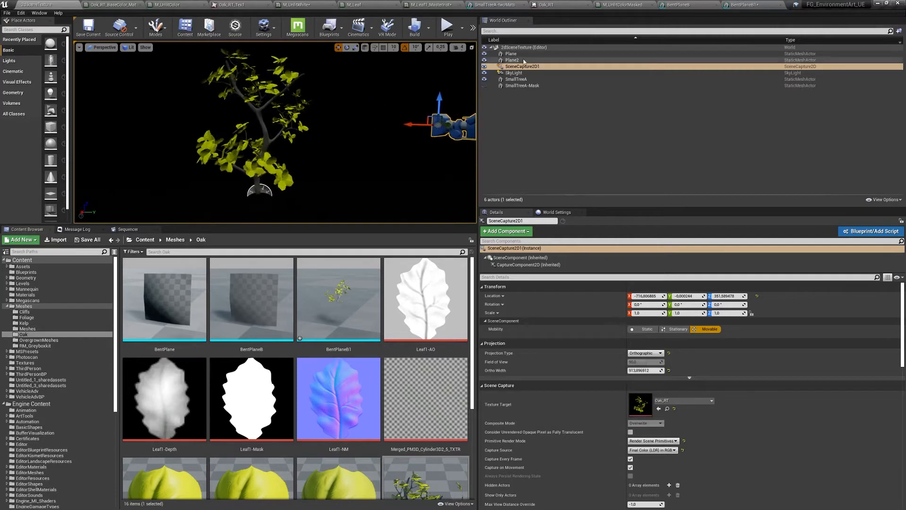
left_click(484, 85)
left_click(484, 79)
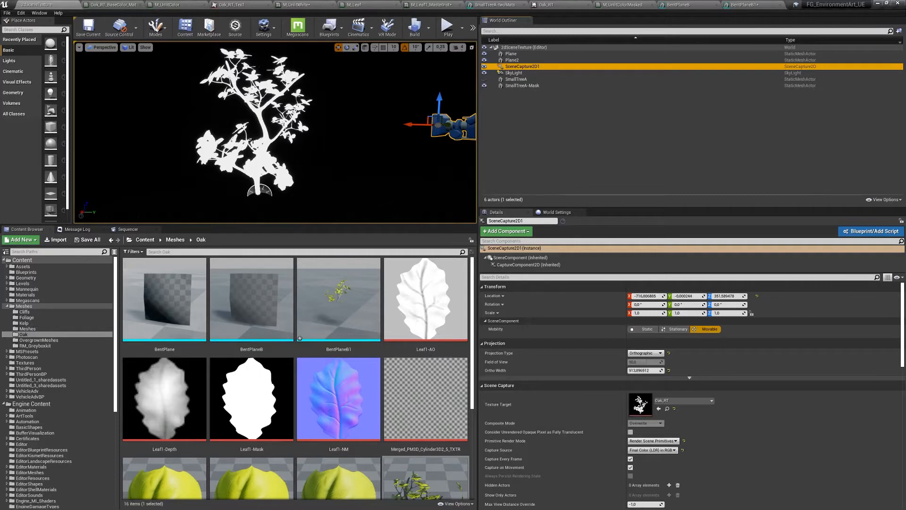
Step: Examine the capture setup by inspecting the SmallTreeA-Mask, background Plane and SceneCapture2D1 actors in turn
right_click_drag(266, 145, 212, 145)
key("s")
key("d")
left_click_drag(266, 144, 284, 170, "alt")
key("s")
right_click_drag(283, 170, 288, 176)
key("w")
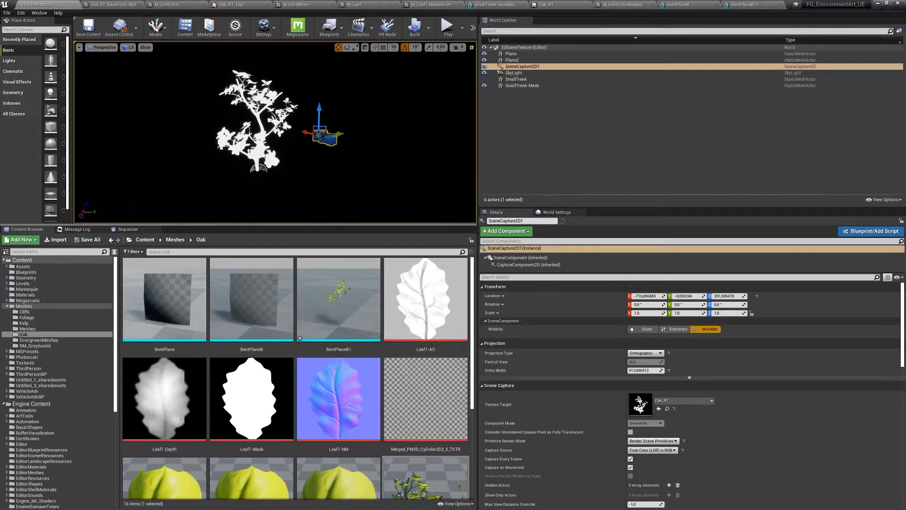
left_click(260, 147)
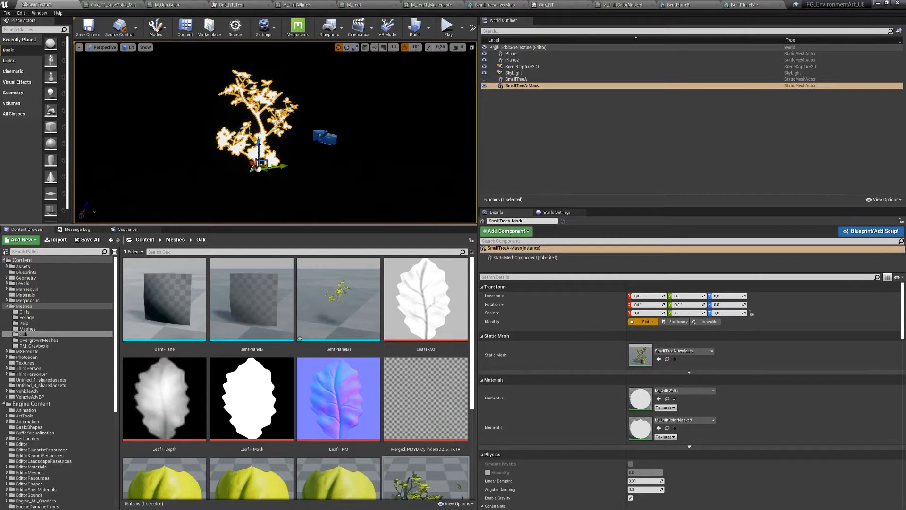
left_click(198, 113)
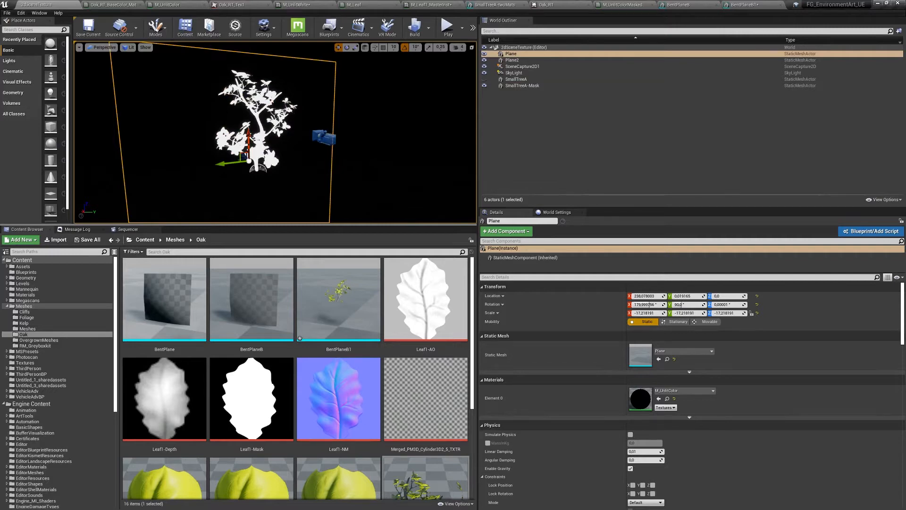
left_click(324, 138)
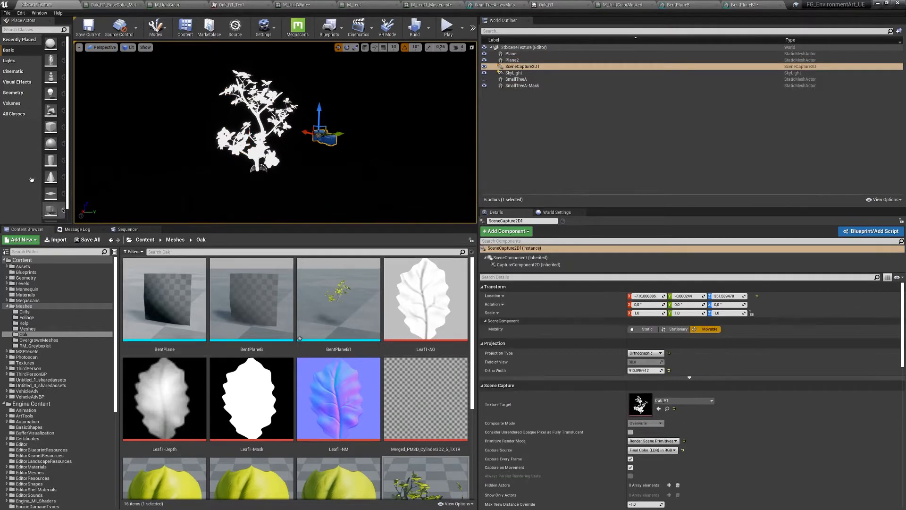
Step: Place a sphere in front of the mask tree, scale it uniformly to about 3.6 and position it at Z about 300
left_click_drag(50, 143, 272, 141)
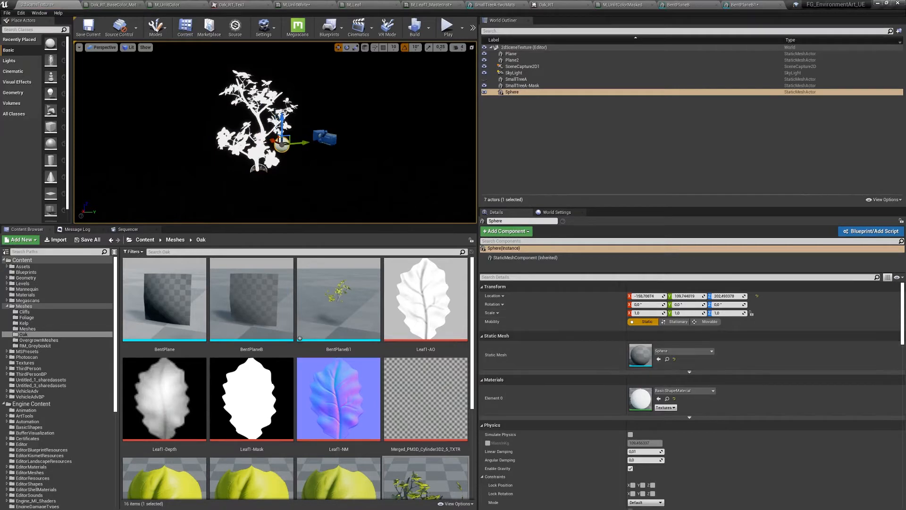
key("r")
left_click_drag(286, 147, 265, 123)
key("w")
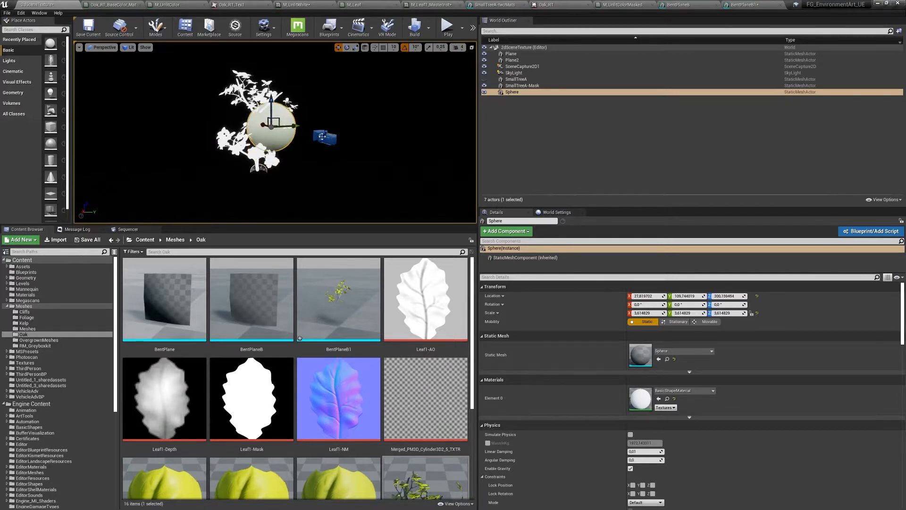
Step: Move SceneCapture2D1 along Y to about -62.9 and narrow the area showing its settings
left_click(321, 136)
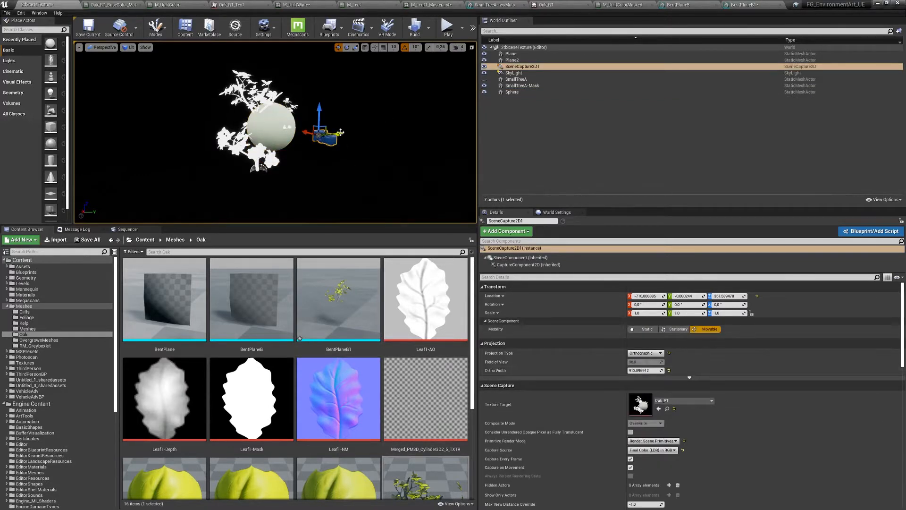
left_click_drag(341, 133, 326, 135)
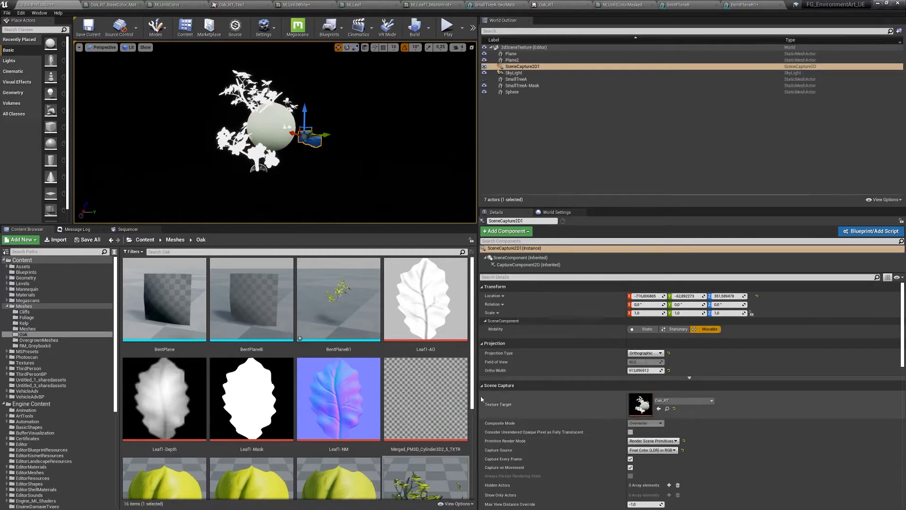
left_click_drag(479, 399, 517, 347)
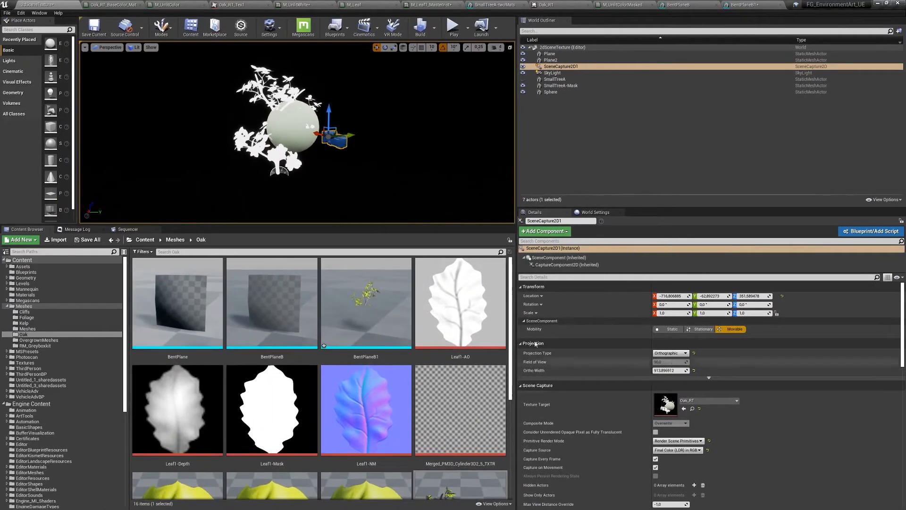
Step: Locate the Oak_RT render target among the project's textures and enlarge the asset thumbnails to their maximum scale
left_click(693, 409)
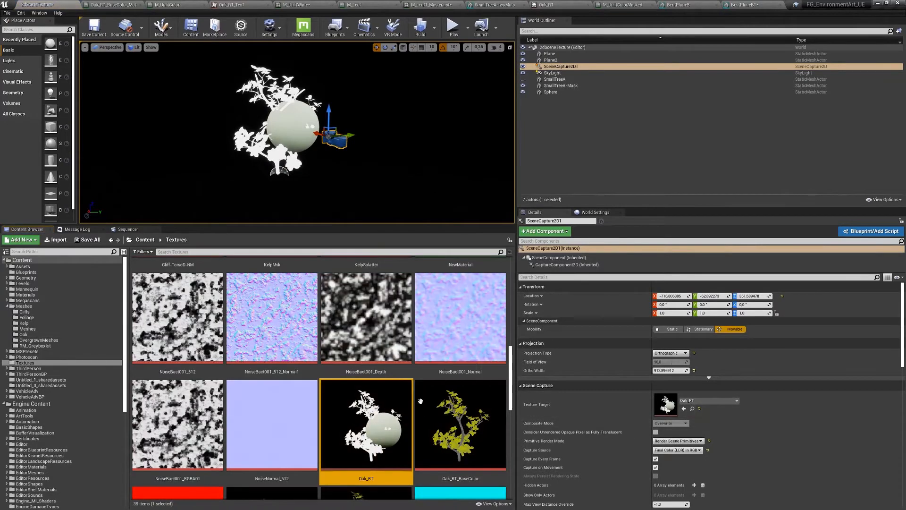
left_click(494, 503)
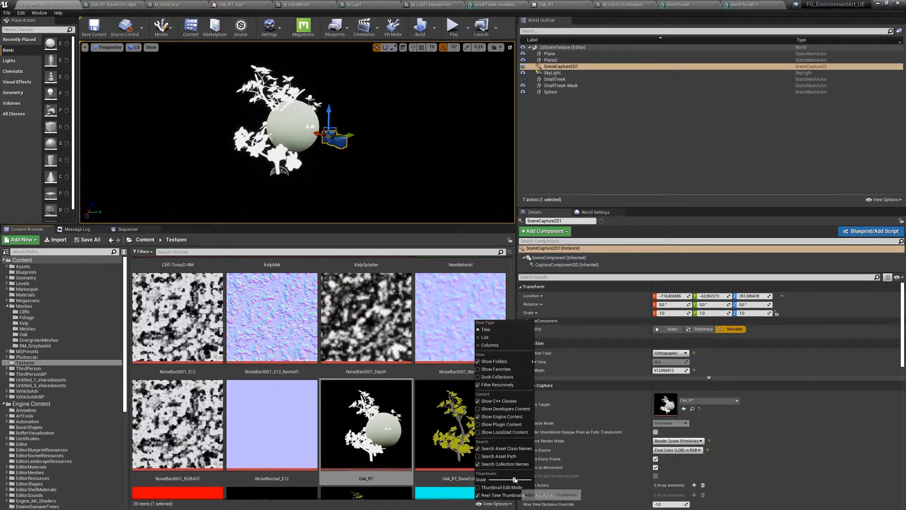
left_click_drag(515, 480, 529, 480)
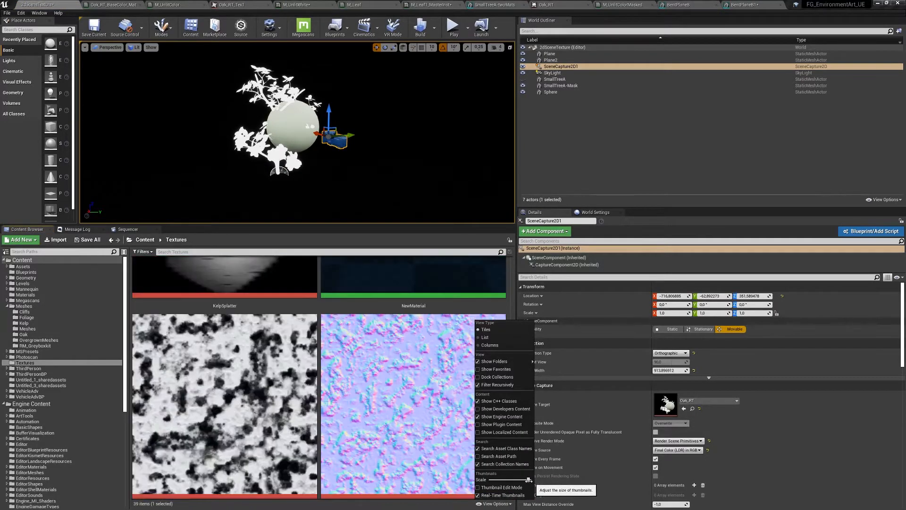
left_click(513, 297)
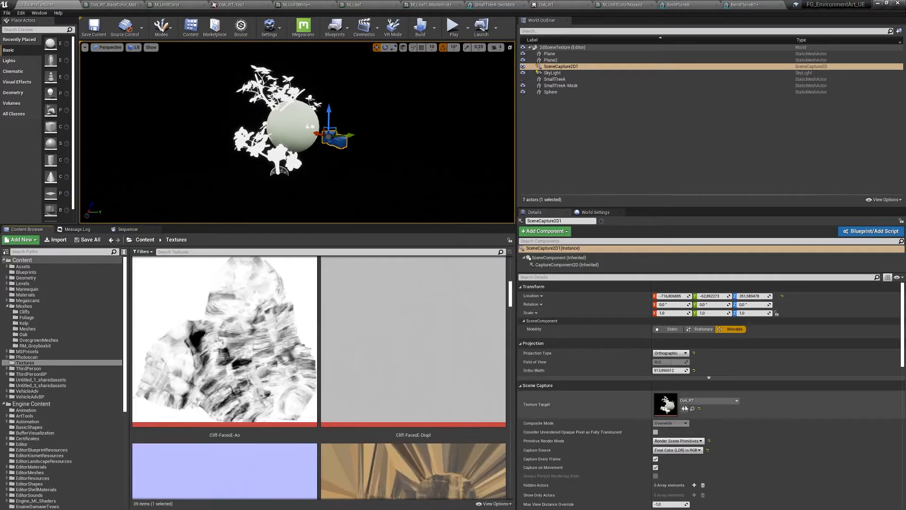
left_click(693, 409)
scroll(513, 386, "down", 3)
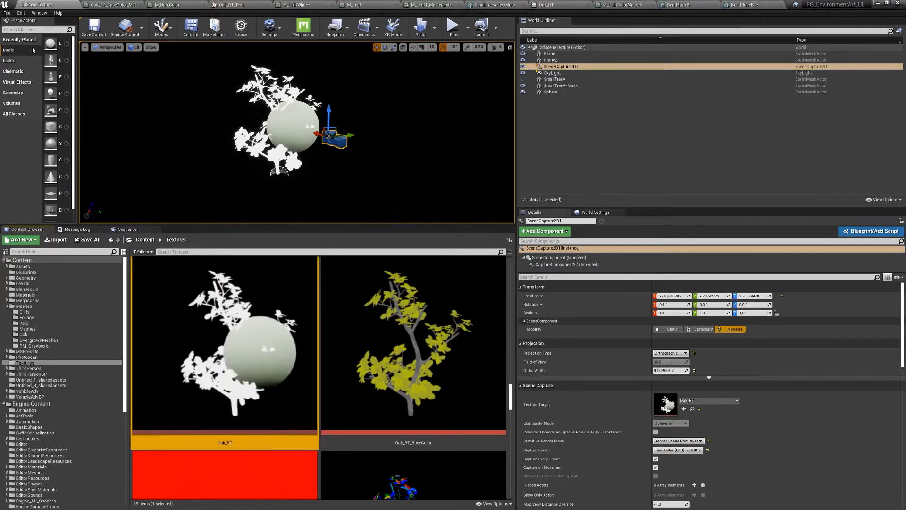
Step: Create a new empty level, saving the current 2dSceneTexture level
left_click(7, 13)
left_click(24, 26)
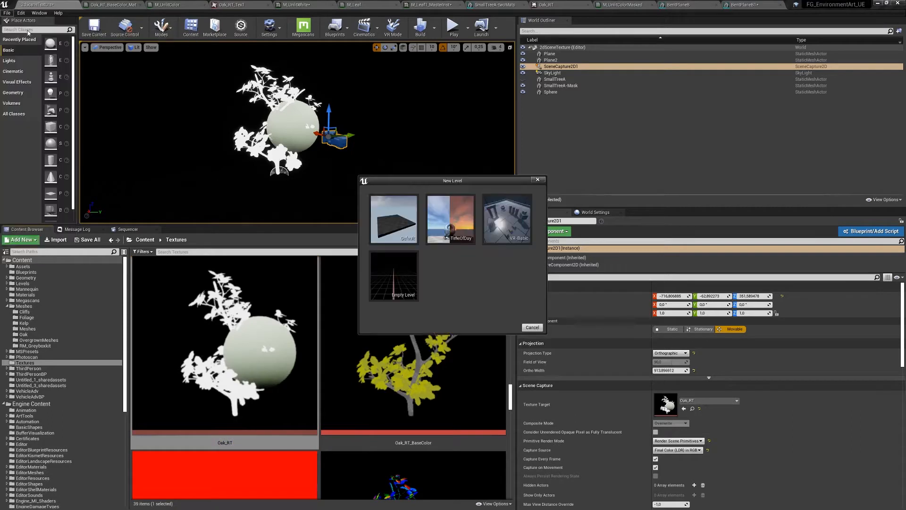
left_click(401, 286)
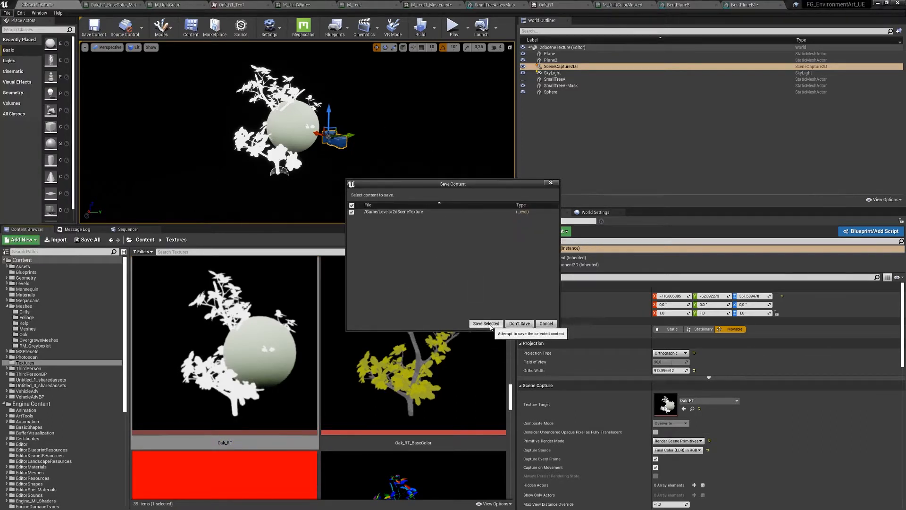
left_click(486, 323)
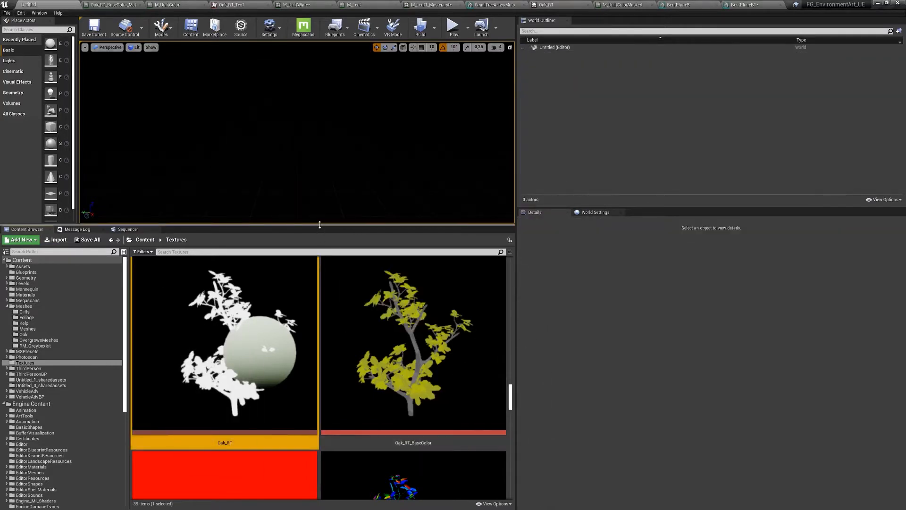
Step: Enlarge the viewport, place a sphere in the empty level and set its location to 0, 0, 0
left_click_drag(319, 224, 312, 310)
left_click_drag(50, 143, 299, 180)
left_click(675, 296)
type("0")
key("Tab")
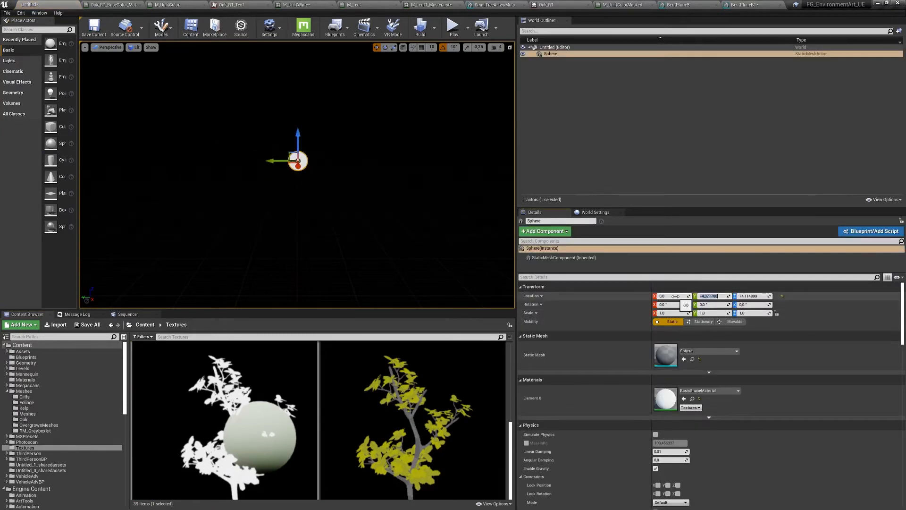
type("0")
key("Tab")
type("0")
key("Return")
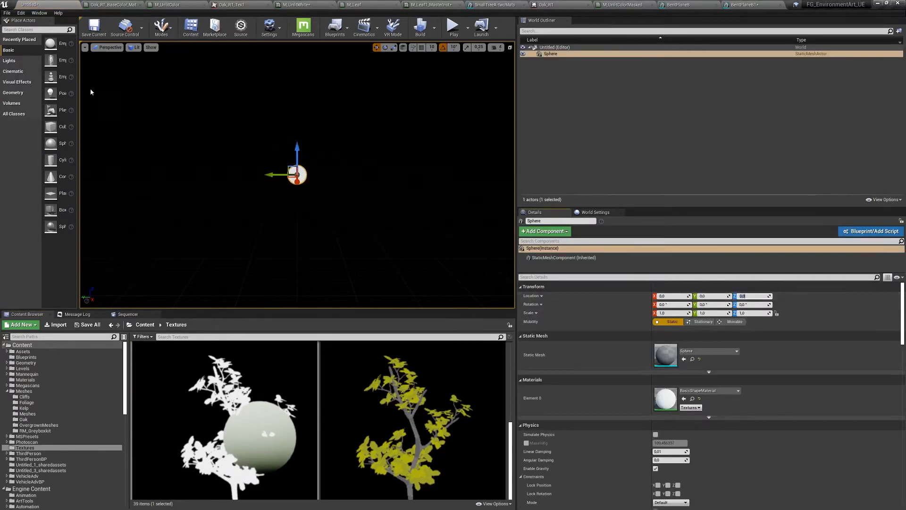
Step: Add a directional light, reset its location to the origin and raise it above the sphere to Z about 324
left_click_drag(78, 121, 144, 126)
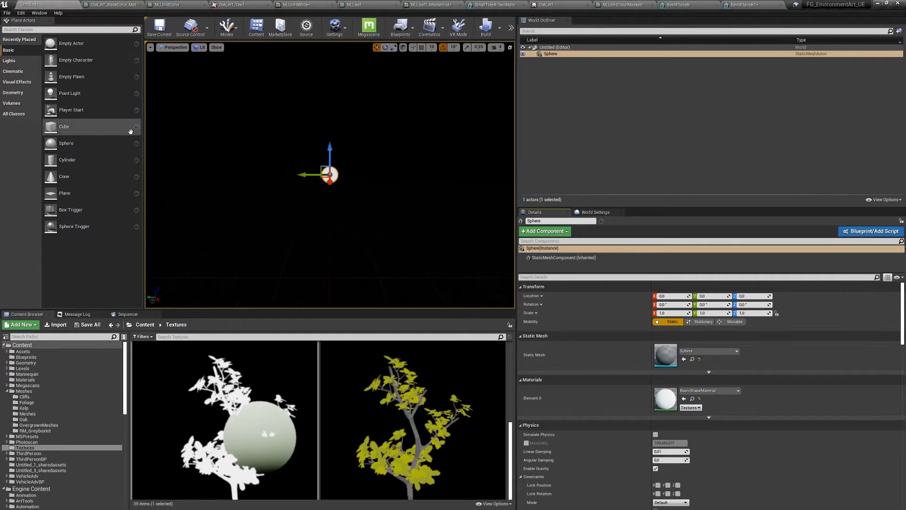
left_click(11, 61)
left_click_drag(70, 43, 400, 164)
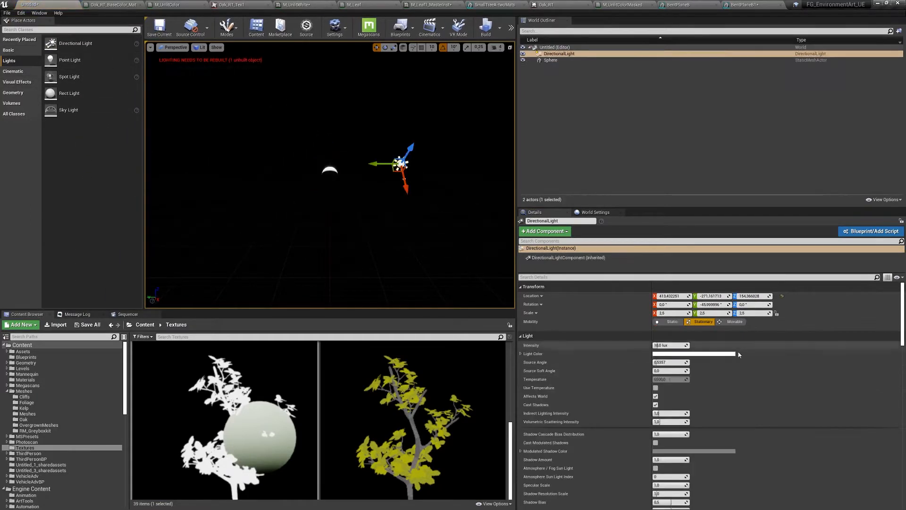
left_click(782, 296)
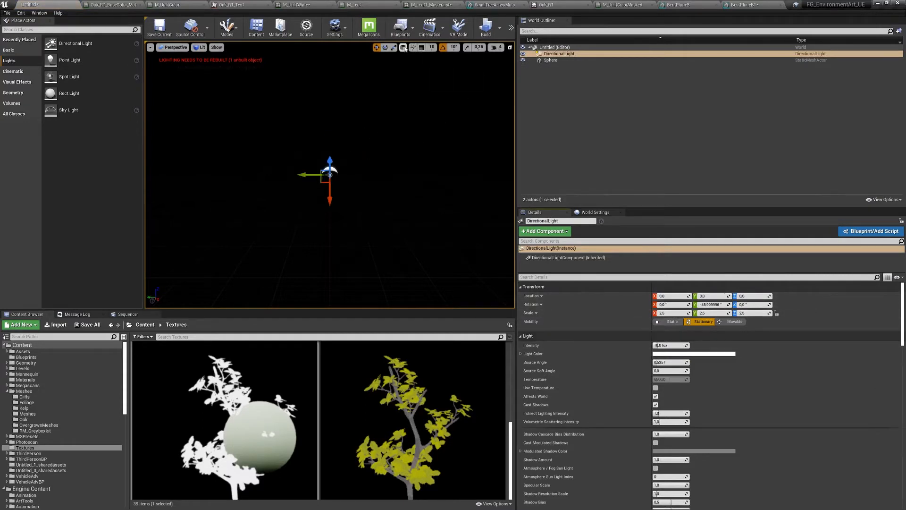
left_click_drag(330, 174, 467, 146)
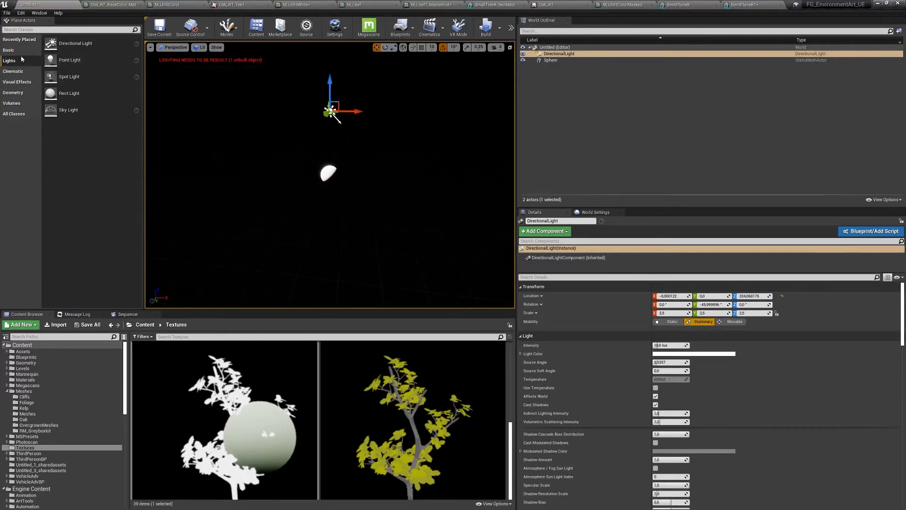
Step: Find the Scene Capture 2D actor by searching for "2d" and place one in the level beside the sphere
left_click(47, 28)
type("2d scre")
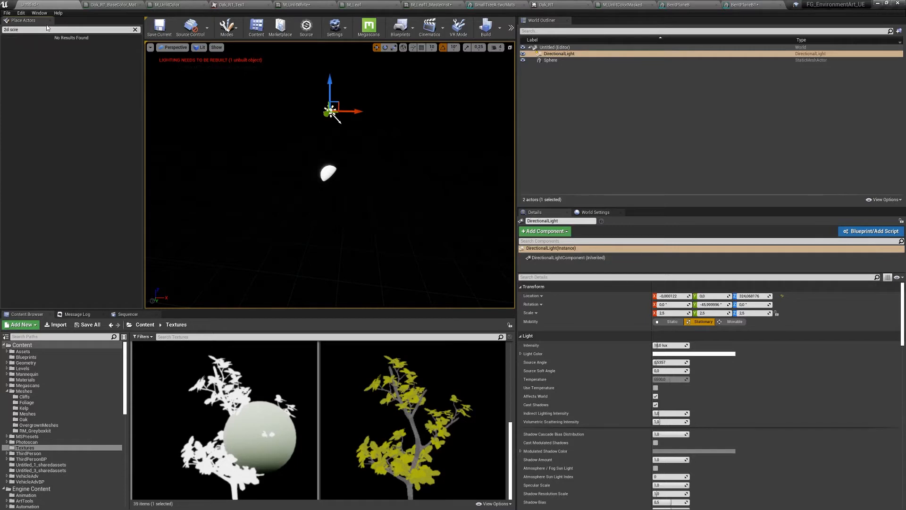
key("Down")
key("Down")
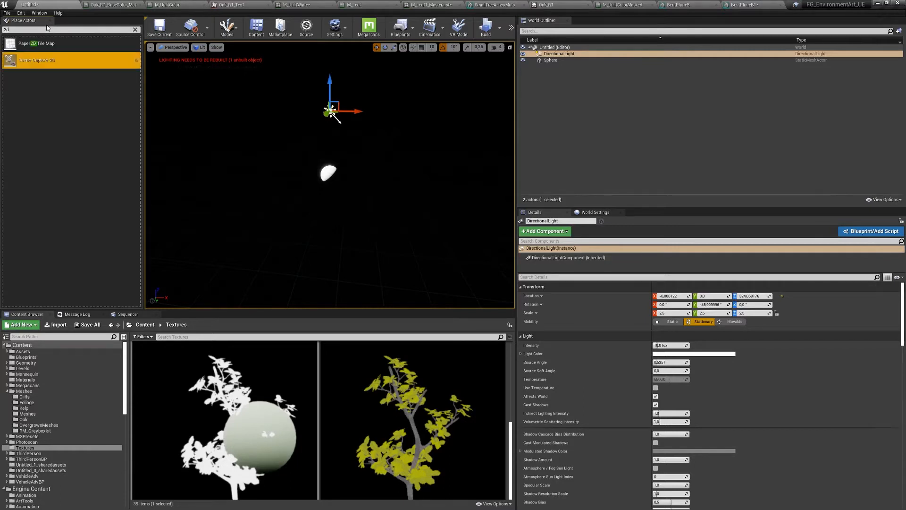
left_click_drag(71, 60, 243, 174)
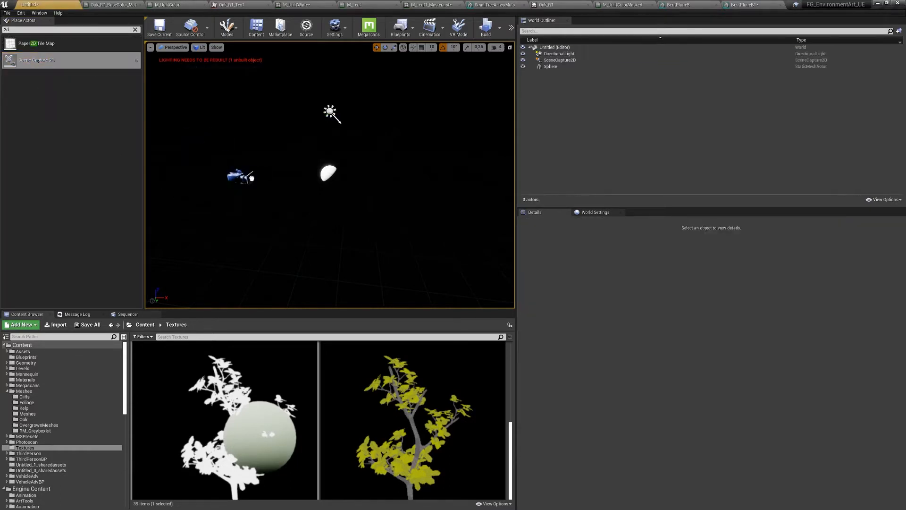
Step: Set the scene capture's location to 0, 0, 0 and move it back along X to about -320
left_click(674, 296)
type("0")
key("Tab")
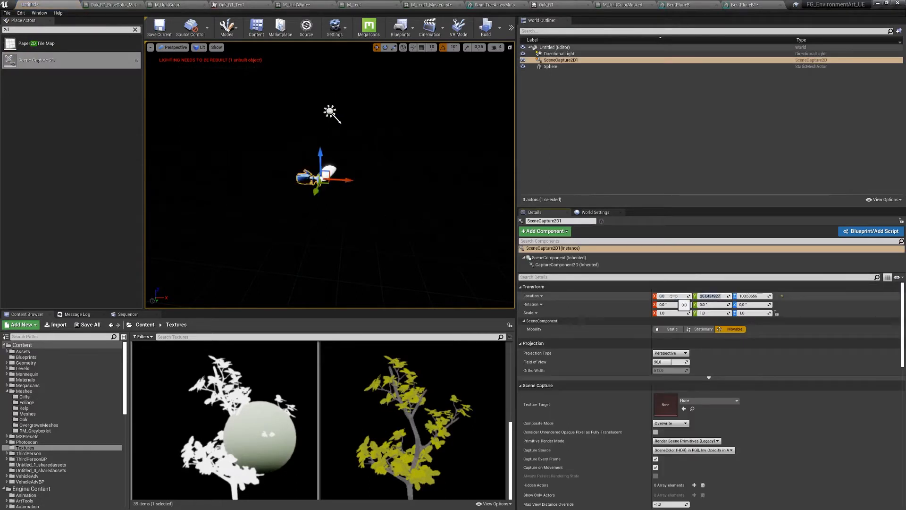
type("0")
key("Tab")
type("0")
key("Return")
left_click_drag(674, 296, 649, 296)
left_click_drag(308, 208, 262, 193, "alt")
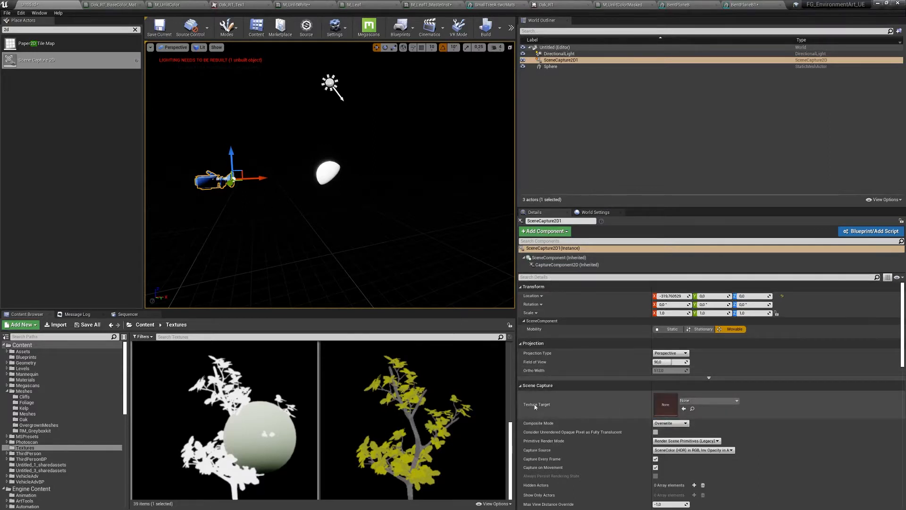
Step: Create a render target named Demo_RT in the Textures folder as the scene capture's texture target
left_click(713, 399)
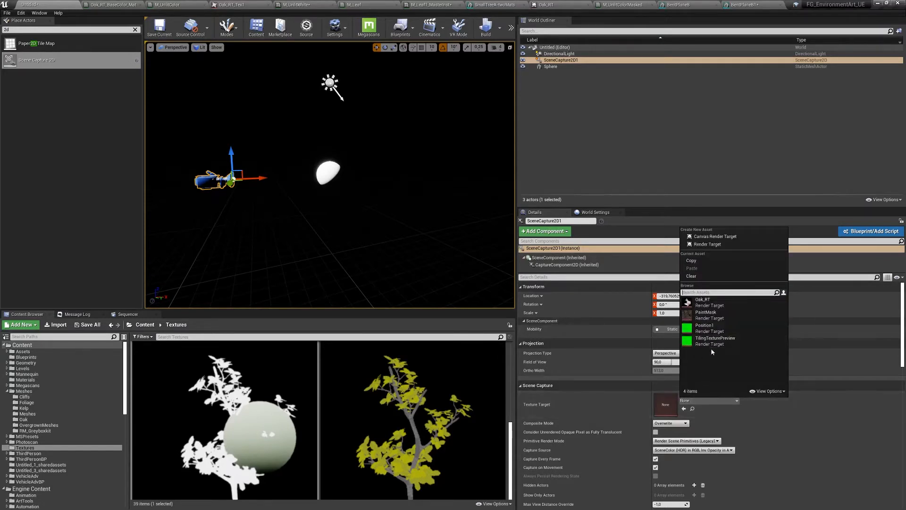
left_click(707, 245)
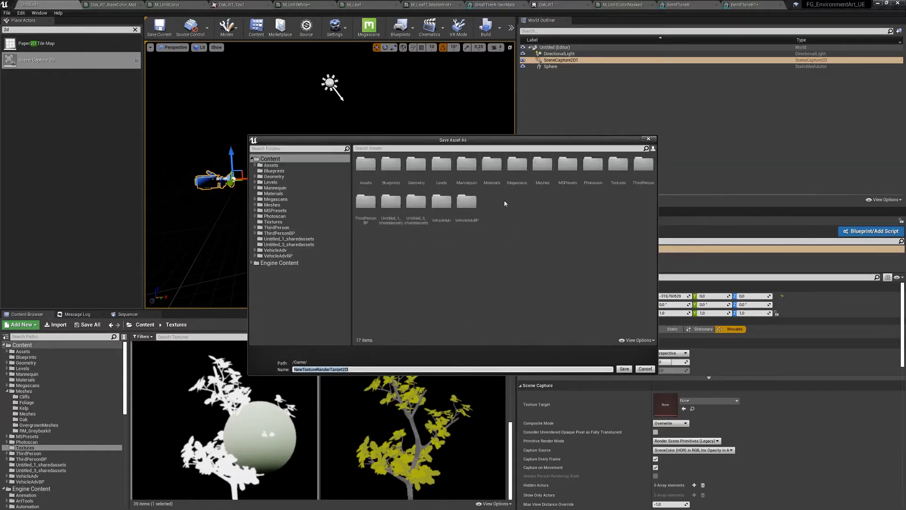
double_click(619, 164)
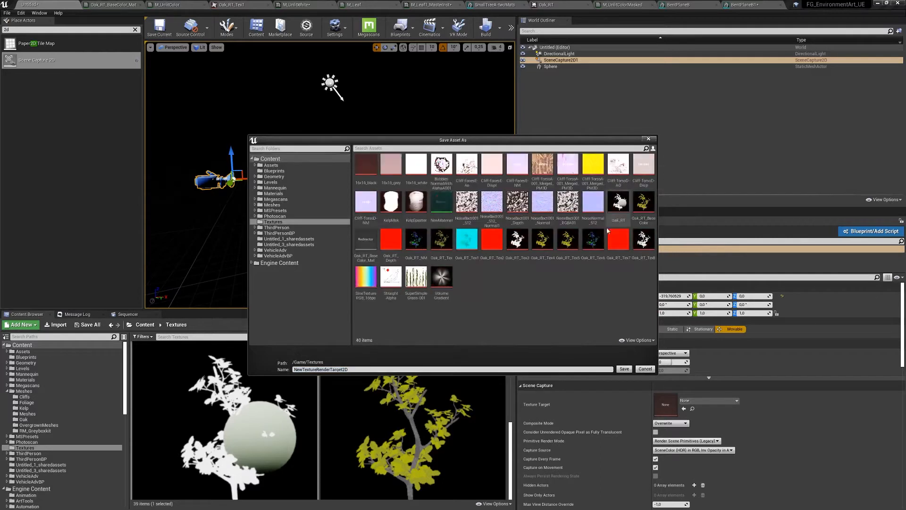
left_click(353, 370)
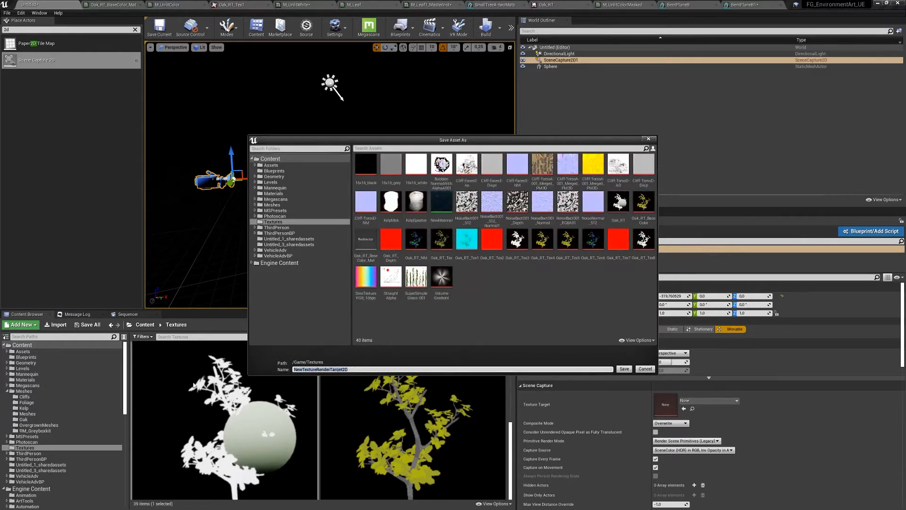
type("Demo_RT")
key("Return")
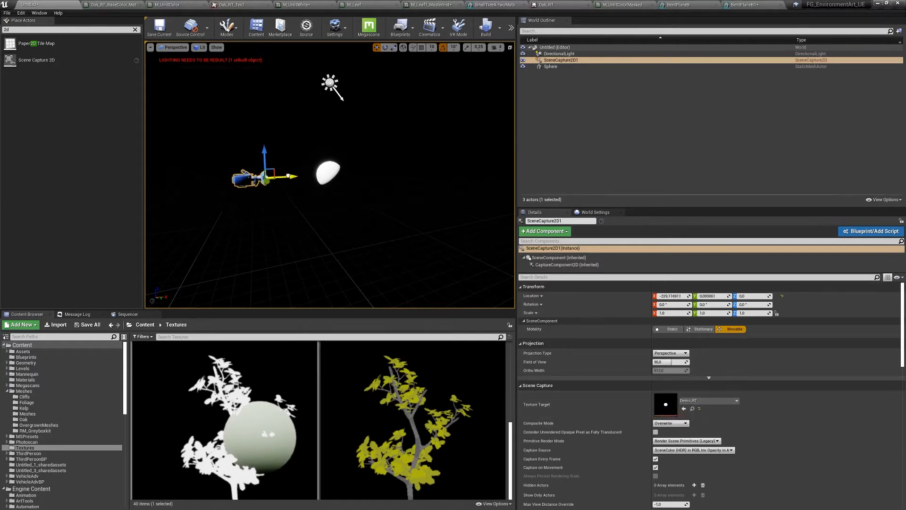
Step: Locate Demo_RT among the textures and enlarge the asset browsing area to show its full preview
left_click(693, 409)
mouse_move(511, 414)
left_mouse_down()
mouse_move(512, 433)
mouse_move(513, 423)
left_mouse_up()
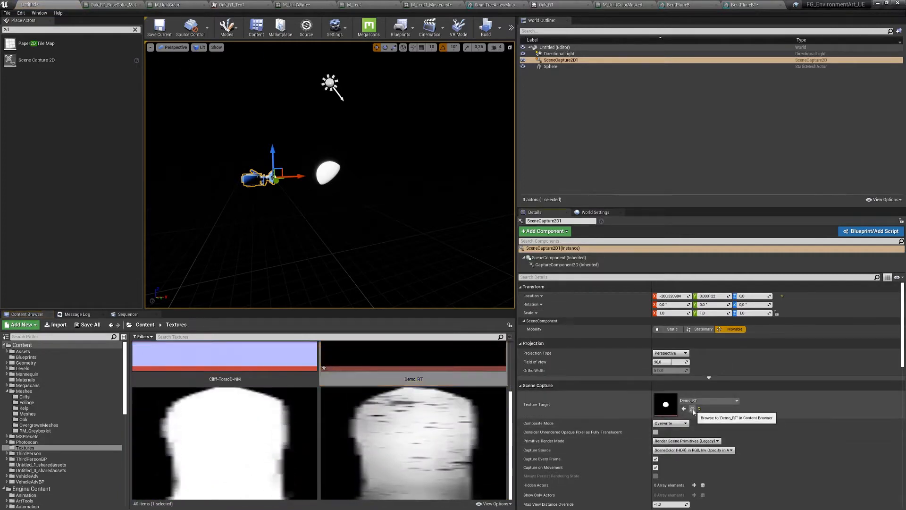
left_click(693, 409)
left_click_drag(441, 308, 452, 197)
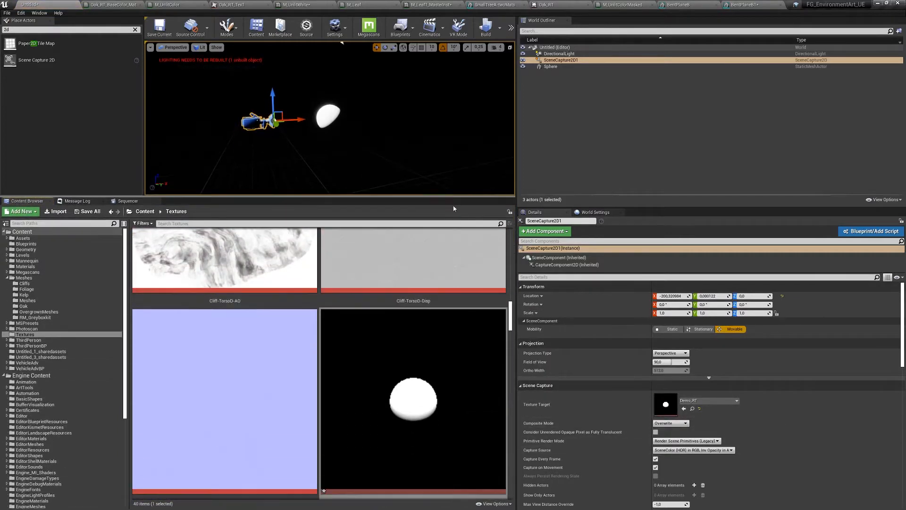
left_click_drag(511, 326, 511, 329)
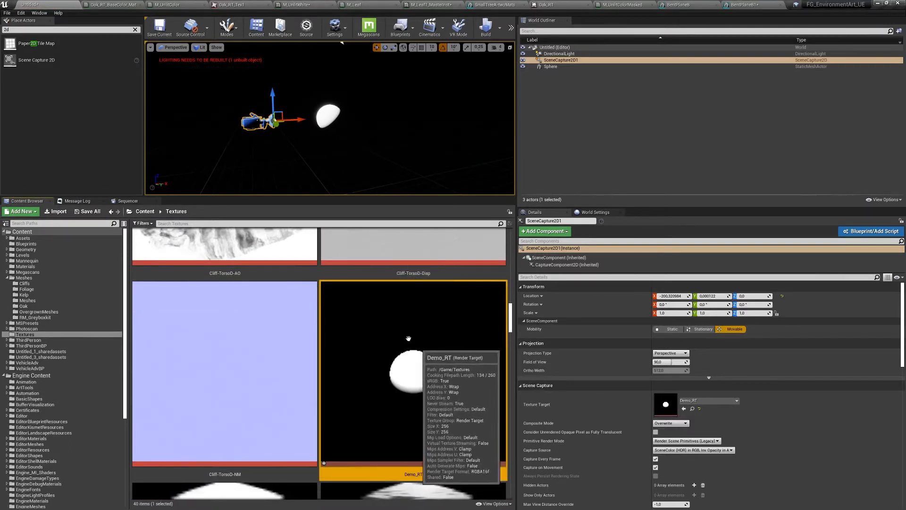
Step: Apply the MI_Cliff_torsoA material from the Materials folder to the sphere
left_click(318, 115)
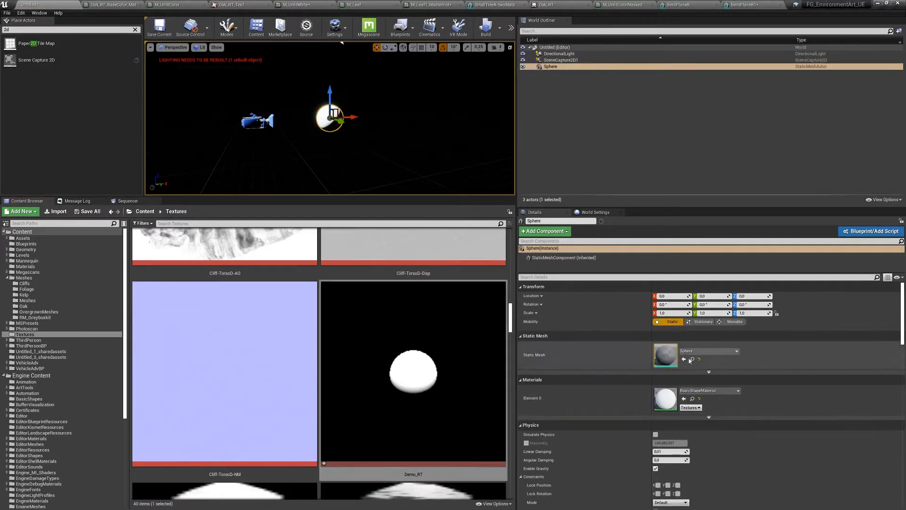
left_click(28, 272)
left_click(26, 266)
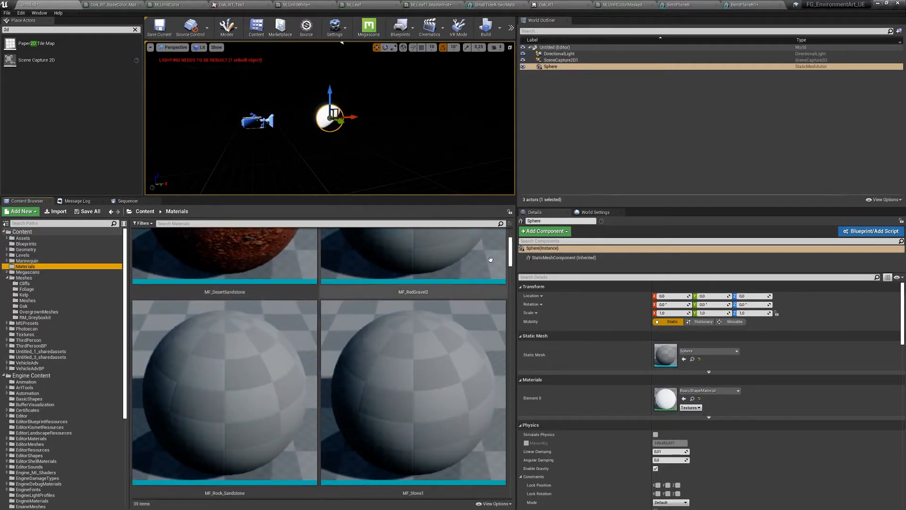
left_click_drag(510, 257, 514, 286)
left_click_drag(379, 362, 667, 402)
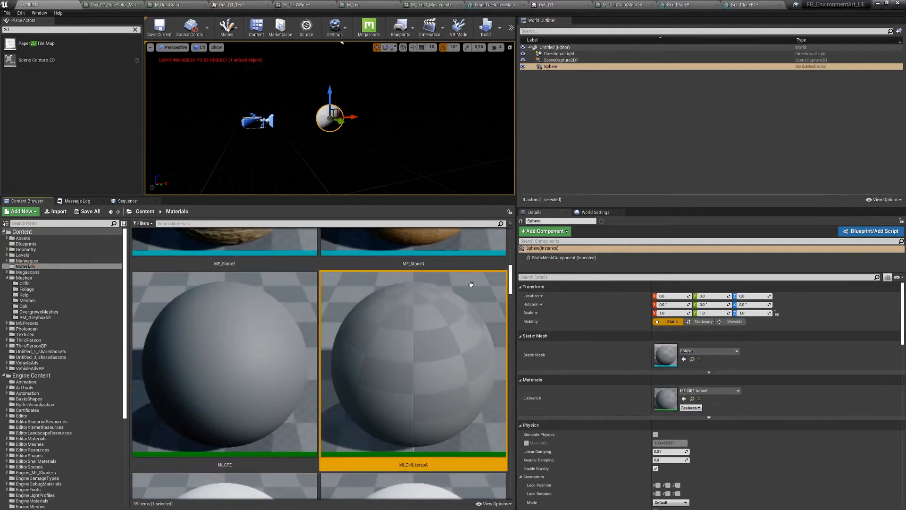
mouse_move(513, 289)
left_mouse_down()
mouse_move(510, 317)
mouse_move(511, 291)
left_mouse_up()
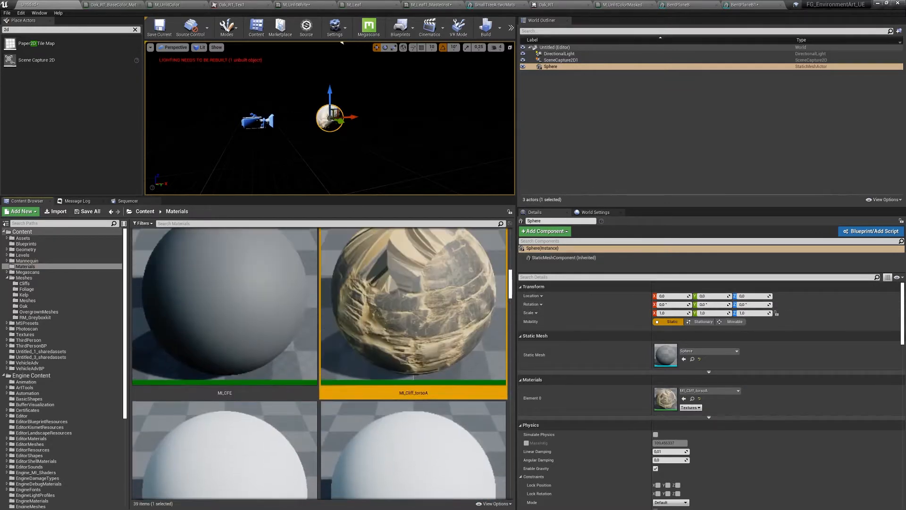
Step: Bring the Demo_RT preview back into view and set SceneCapture2D1's projection type to Orthographic
left_click(257, 122)
left_click(692, 408)
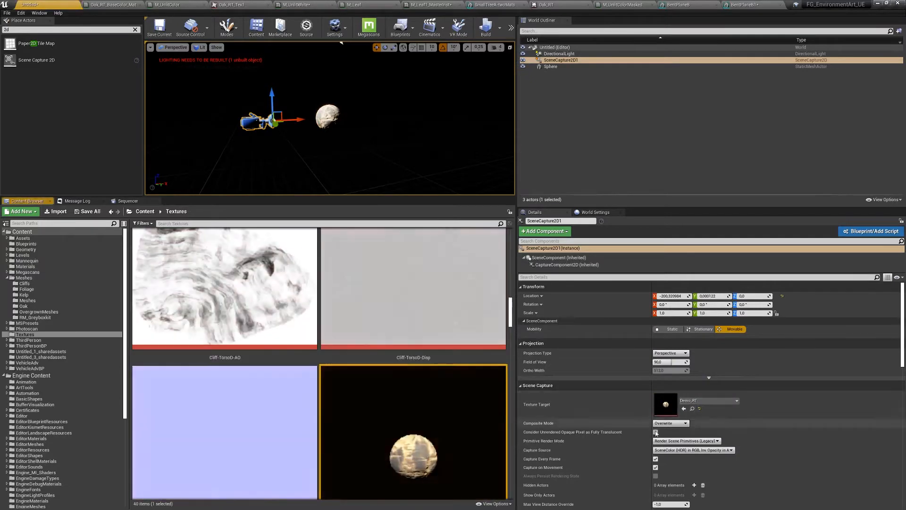
scroll(411, 340, "down", 2)
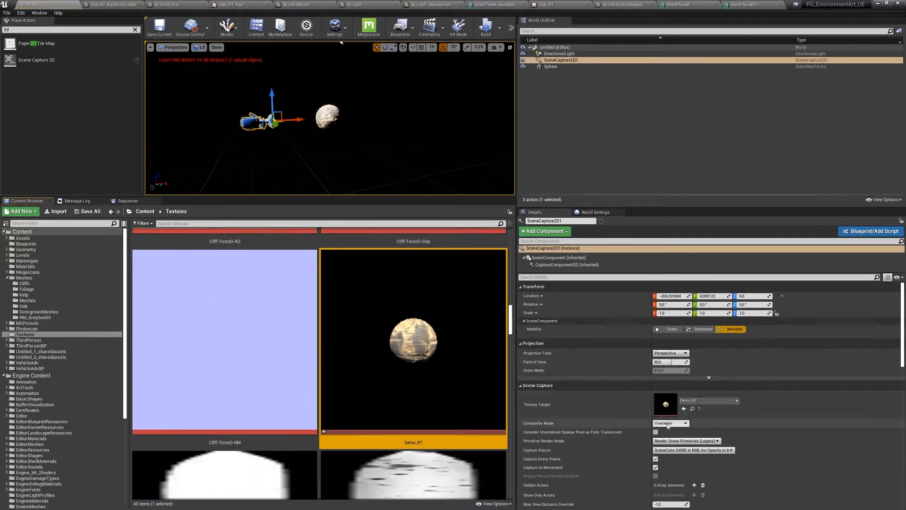
left_click(676, 354)
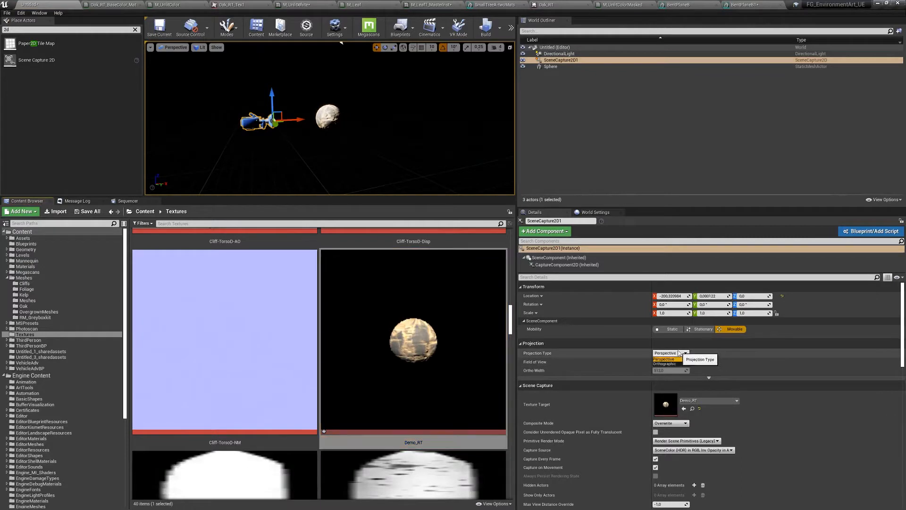
left_click(665, 363)
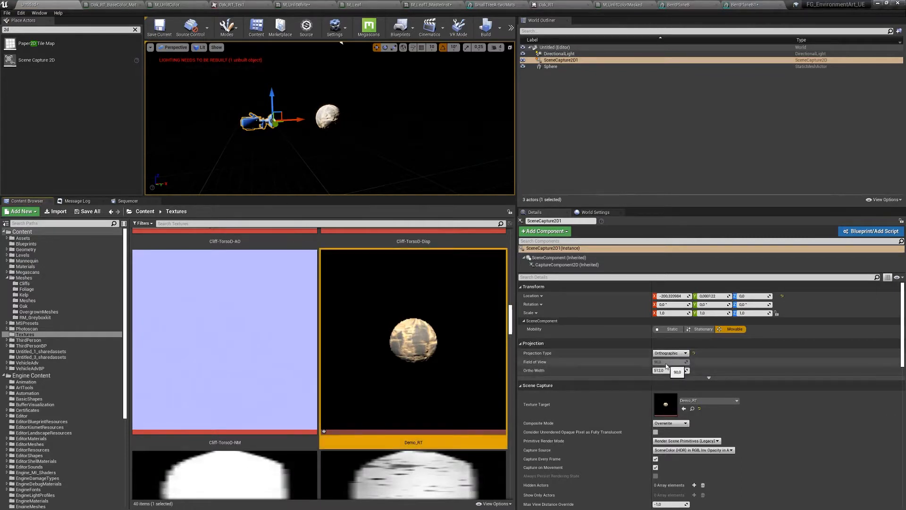
Step: Set SceneCapture2D1's ortho width to about 129 and its primitive render mode to Render Scene Primitives
left_click_drag(667, 370, 663, 370)
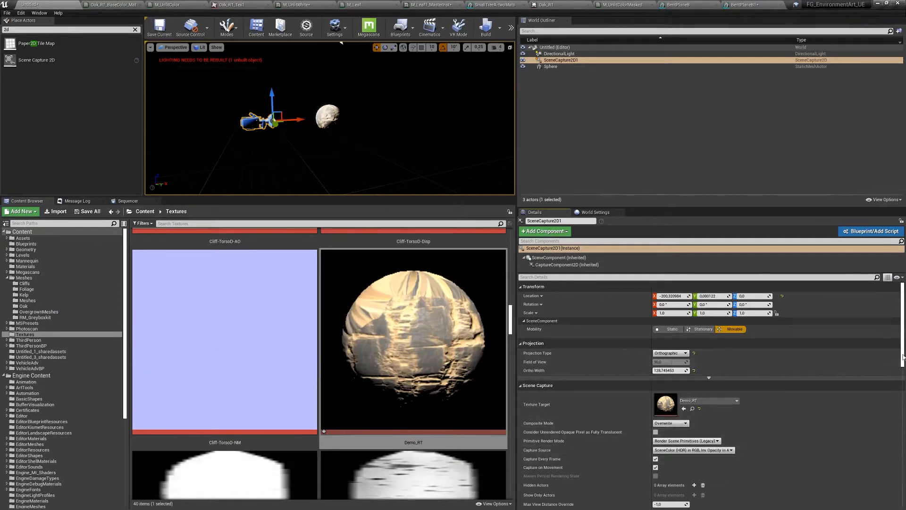
scroll(902, 381, "down", 3)
scroll(903, 381, "down", 2)
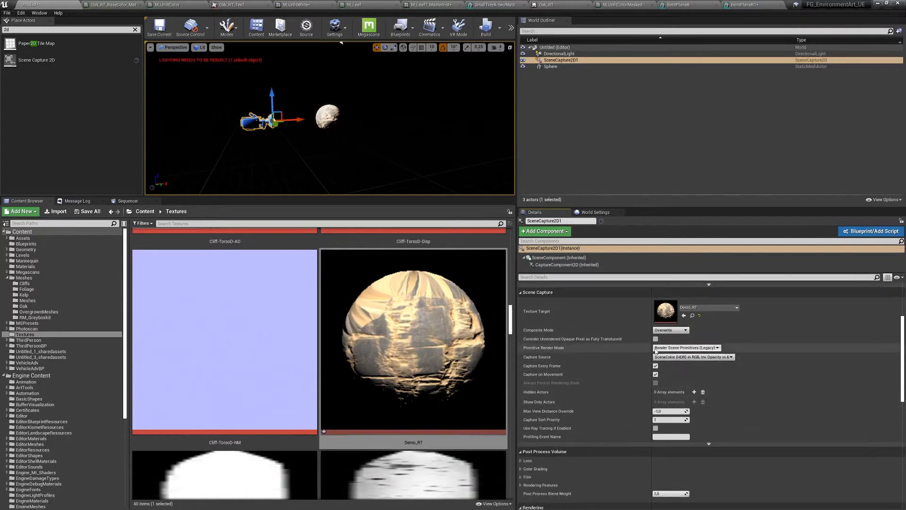
left_click(678, 350)
left_click(676, 358)
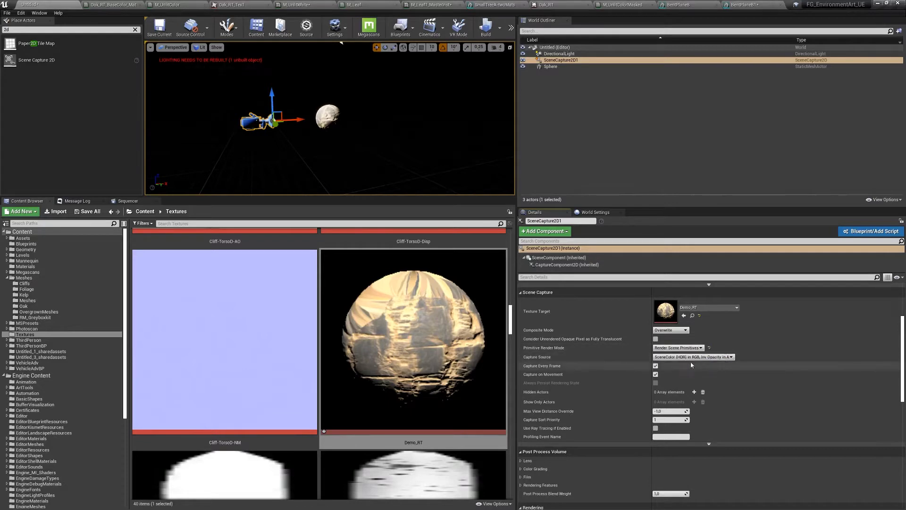
left_click(702, 348)
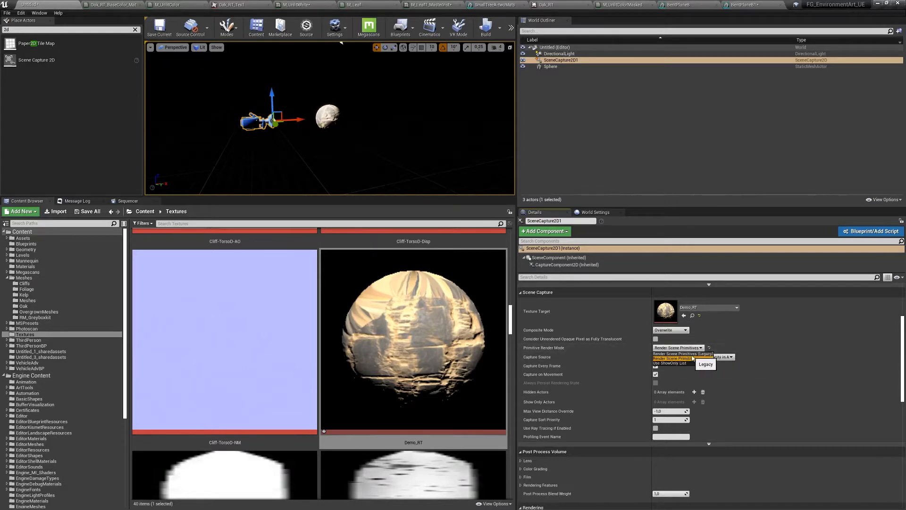
left_click(692, 358)
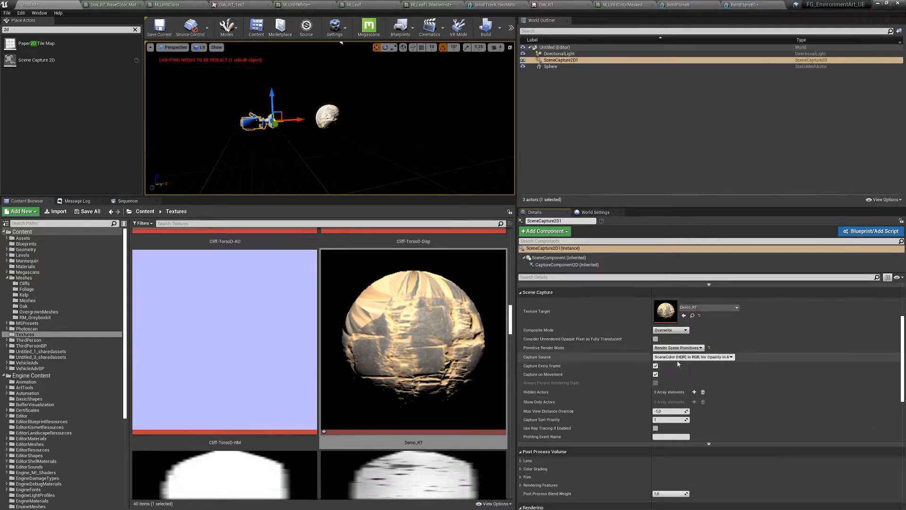
Step: Set the capture source to Normal in RGB (Deferred Renderer only) and check the Demo_RT preview
left_click(708, 357)
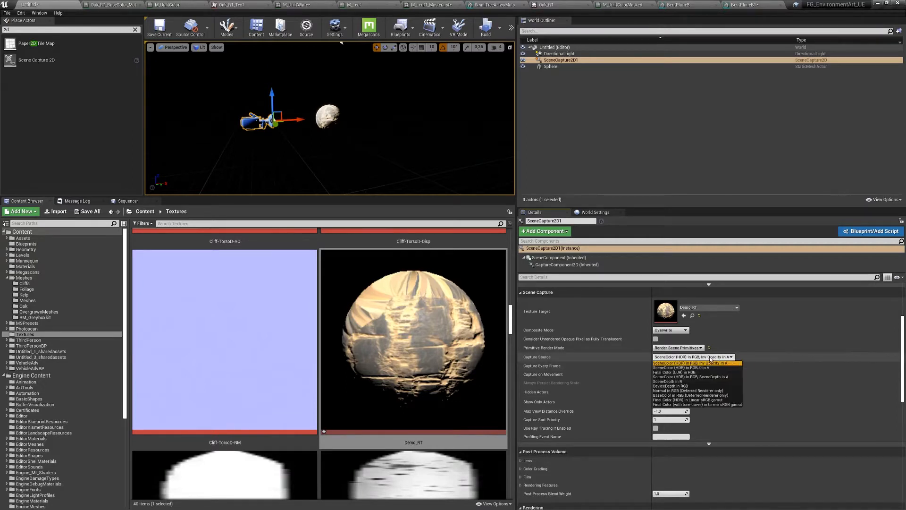
left_click(678, 391)
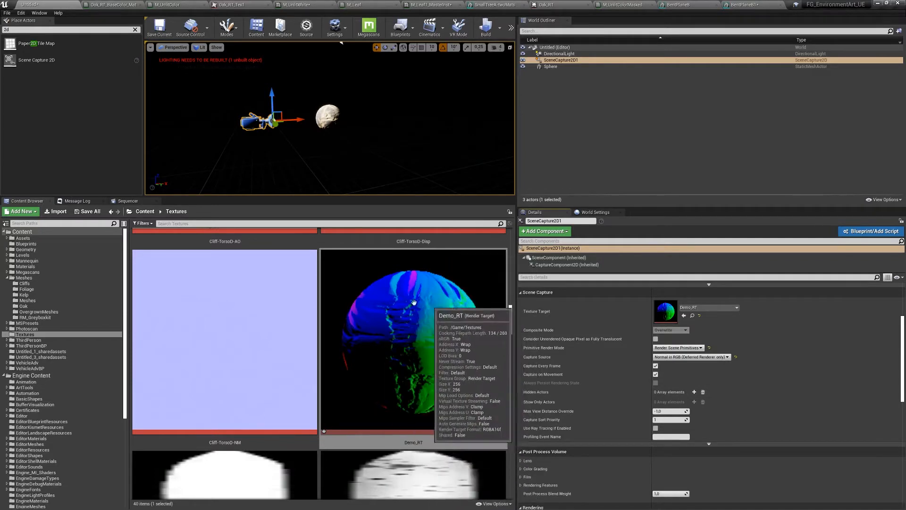
left_click_drag(427, 320, 450, 345)
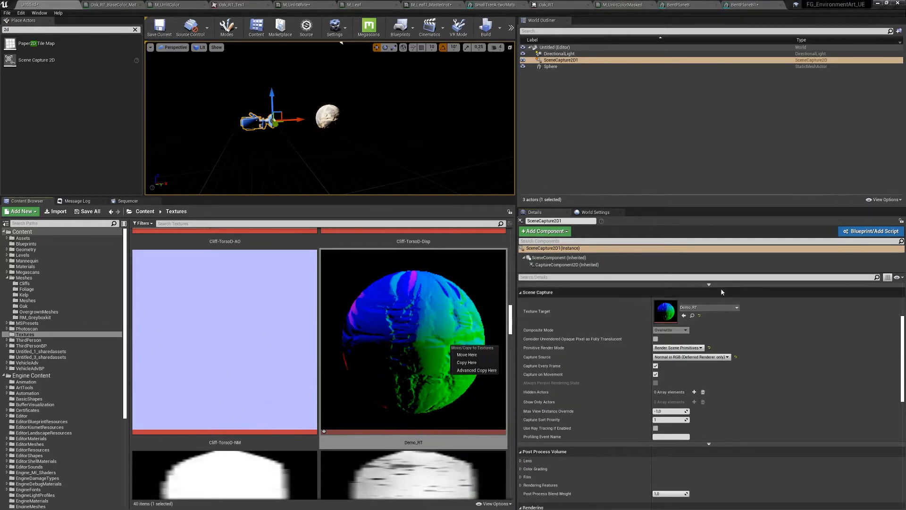
left_click(709, 310)
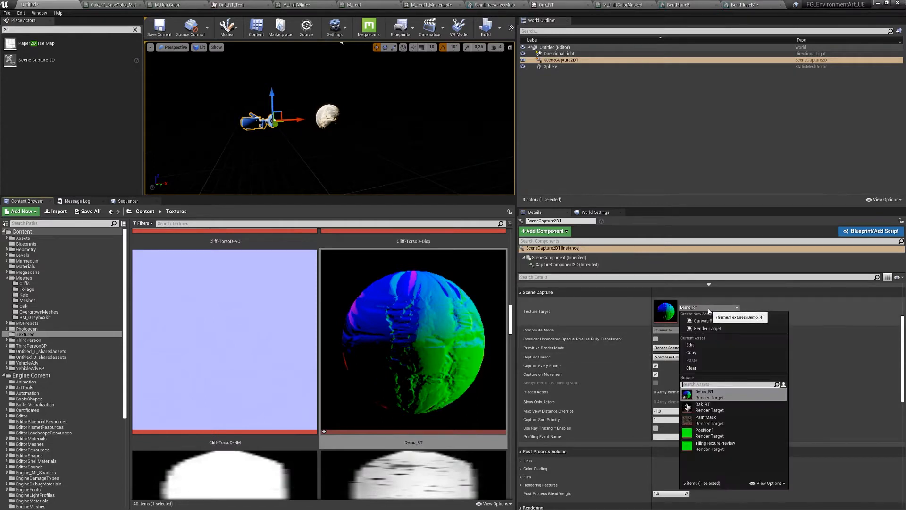
left_click(737, 300)
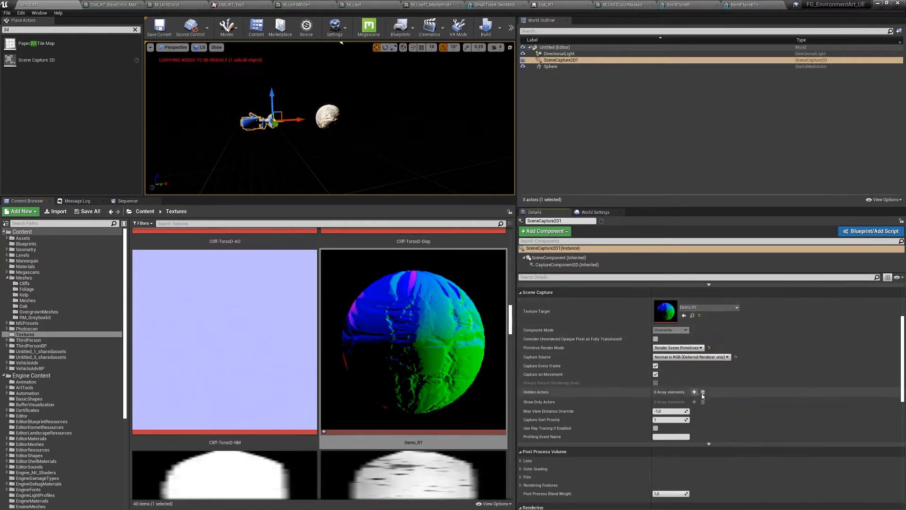
Step: Switch the scene capture's source to SceneDepth in R and inspect Demo_RT
left_click(685, 358)
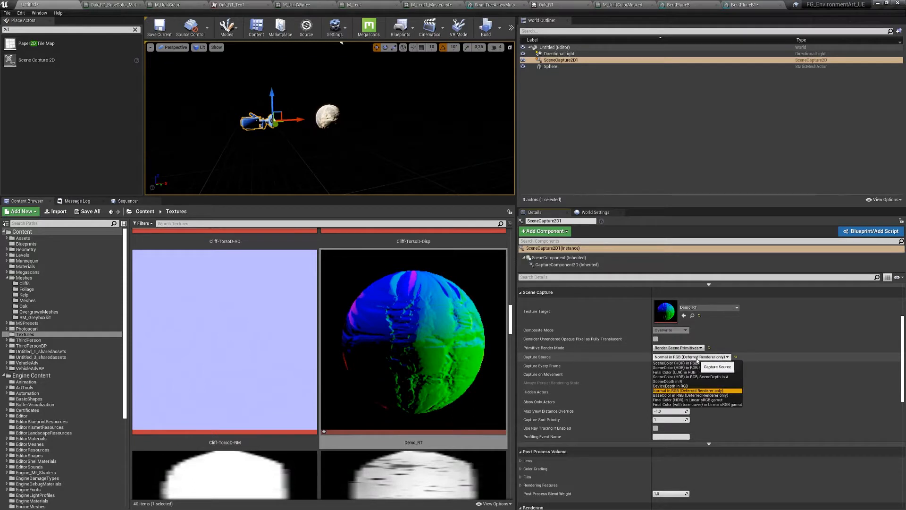
left_click(681, 381)
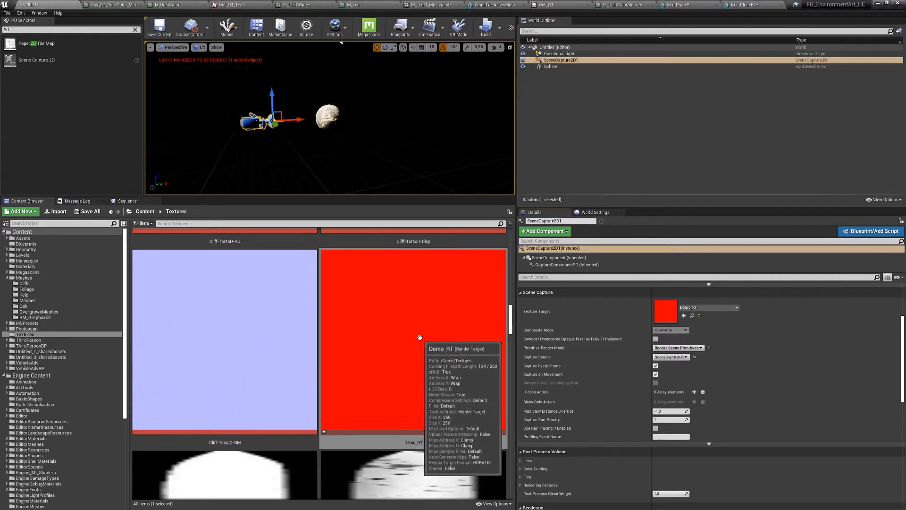
left_click(709, 308)
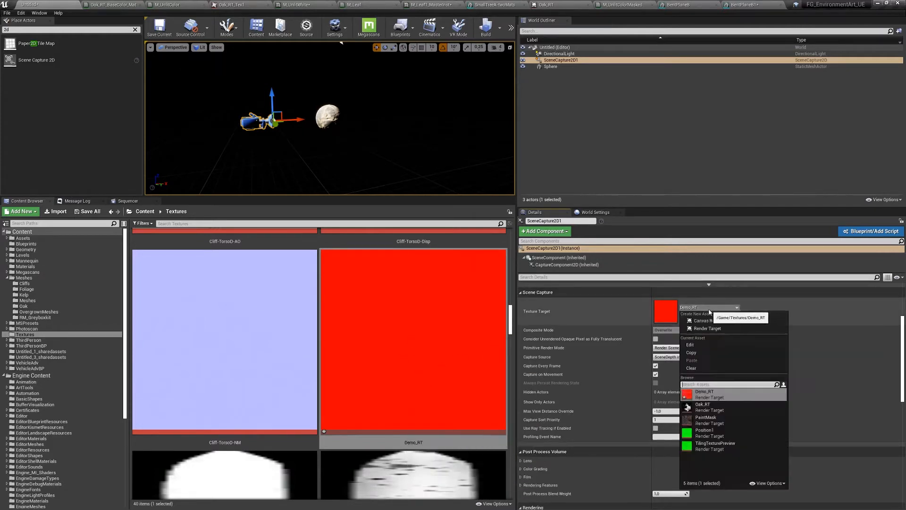
left_click(802, 347)
Step: Try DeviceDepth in RGB as the capture source and view the texture target's thumbnail
left_click(682, 359)
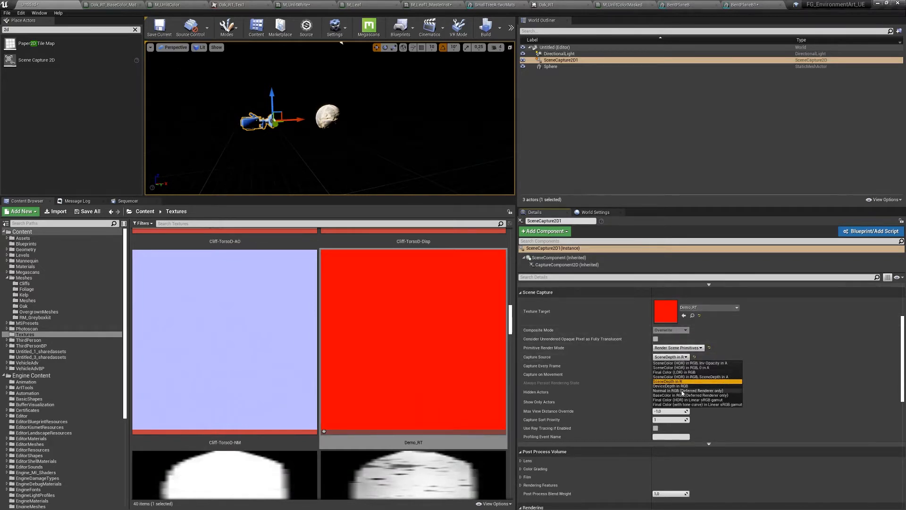
left_click(675, 386)
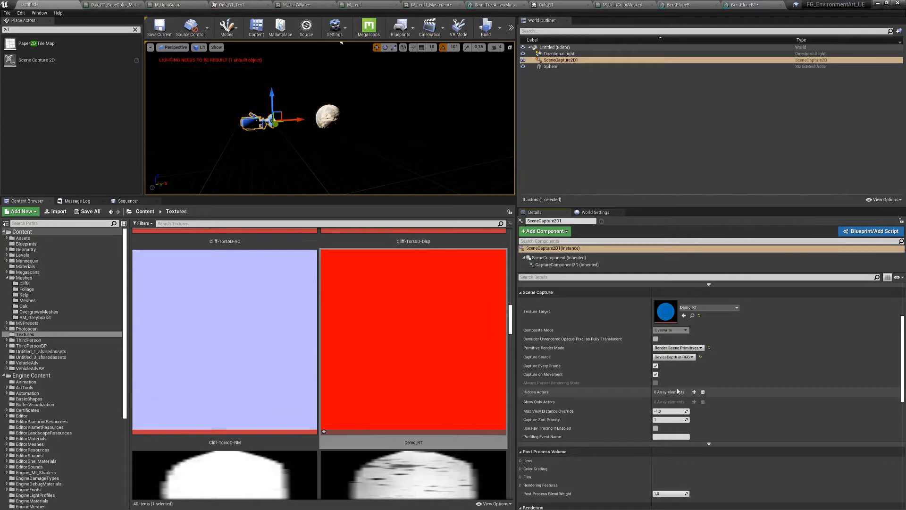
left_click(703, 308)
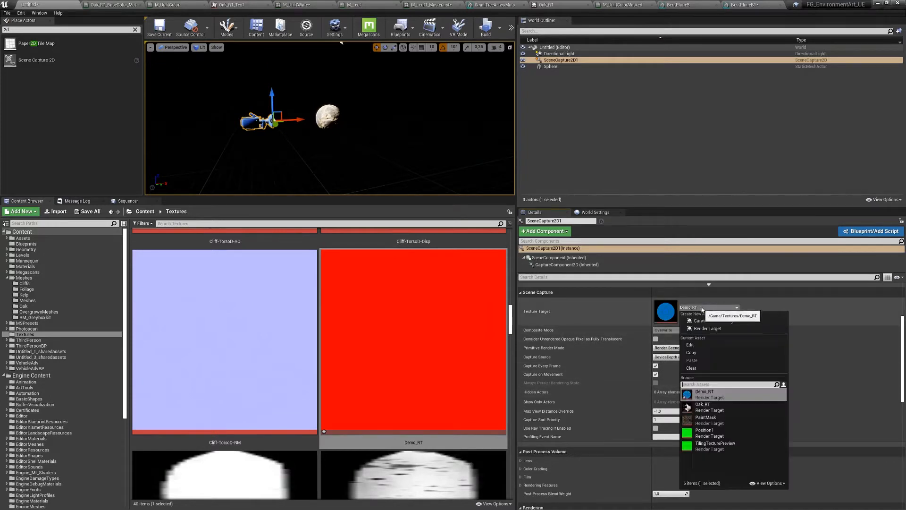
left_click(764, 304)
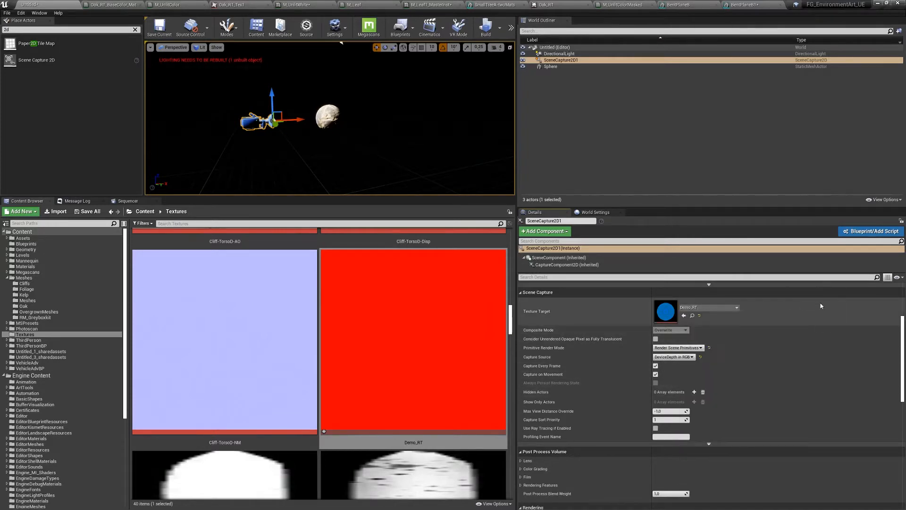
Step: Set the capture source to BaseColor in RGB (Deferred Renderer only) and create a static texture from Demo_RT
left_click(678, 358)
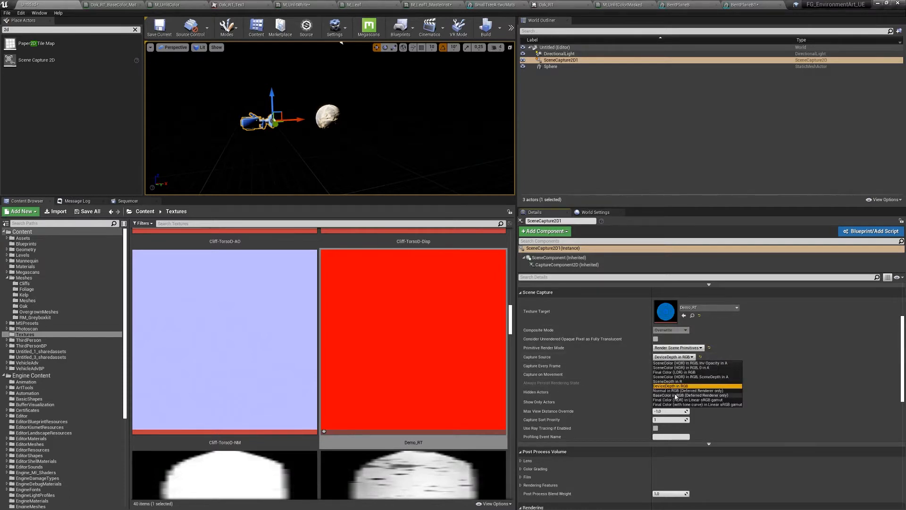
left_click(675, 395)
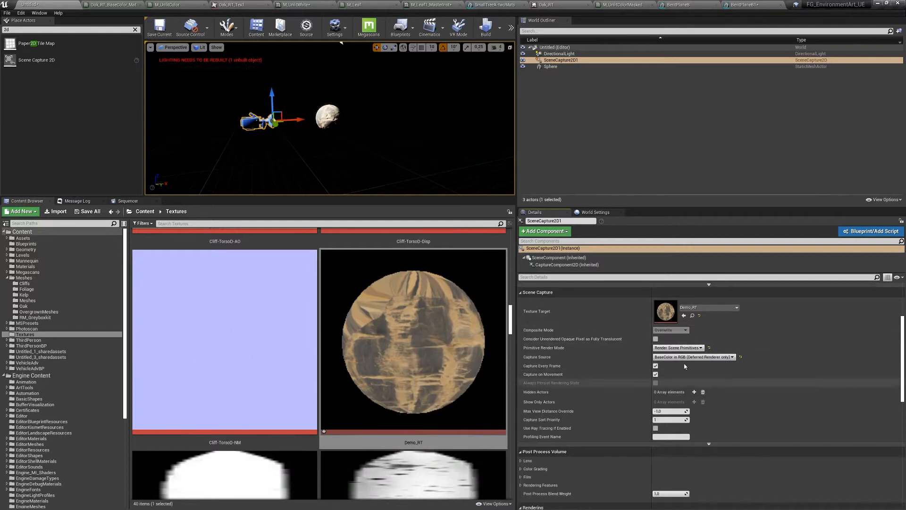
right_click(417, 319)
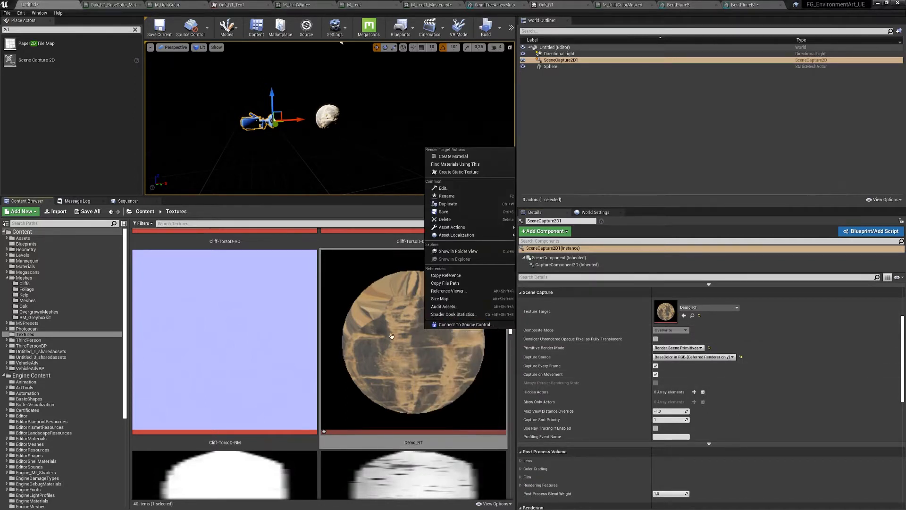
left_click(458, 172)
Step: Reduce the asset thumbnail size and open the static texture made from Demo_RT
left_click_drag(516, 324, 508, 356)
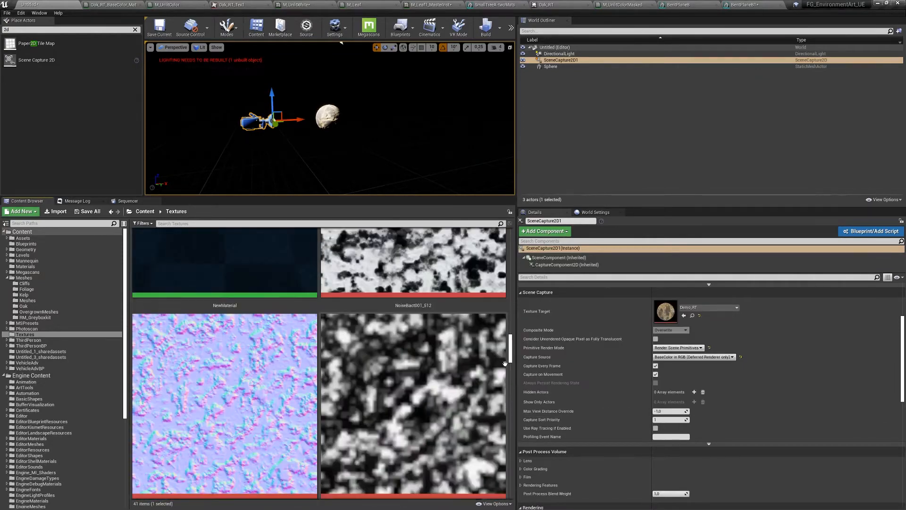
left_click(504, 504)
left_click_drag(526, 480, 503, 480)
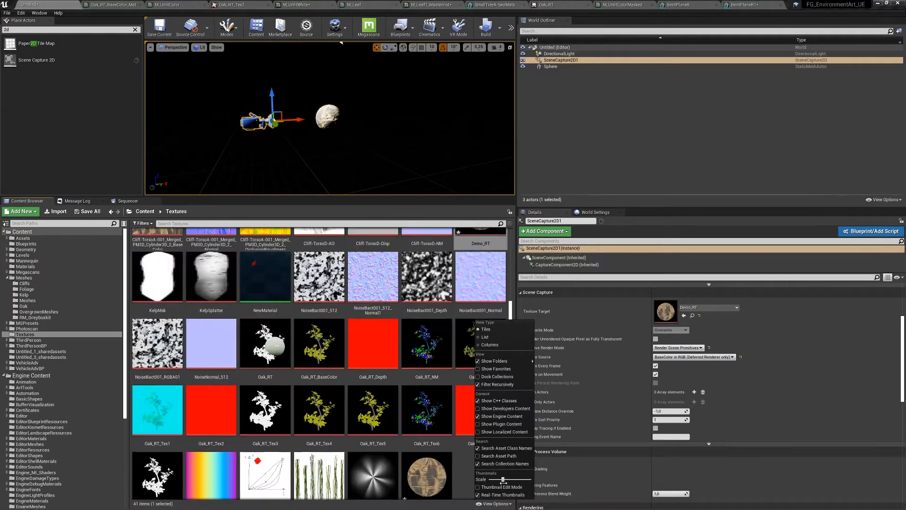
left_click(453, 465)
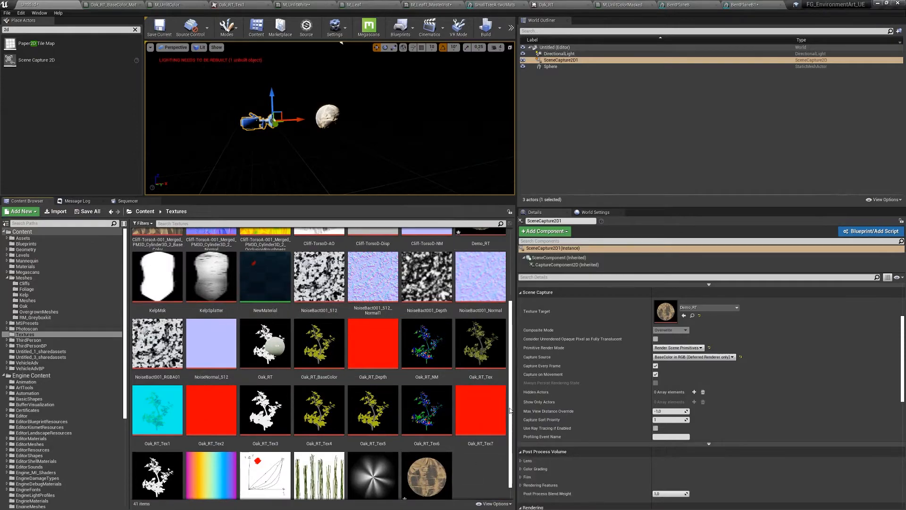
scroll(510, 410, "down", 1)
double_click(427, 459)
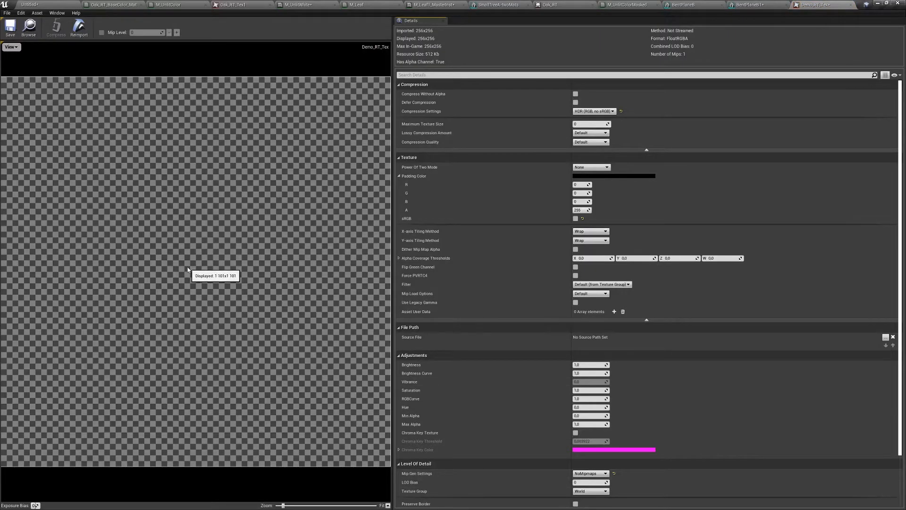
Step: Change the texture's compression to Default (DXT1/5, BC1/3 on DX11) and locate the asset among the textures
left_click(593, 111)
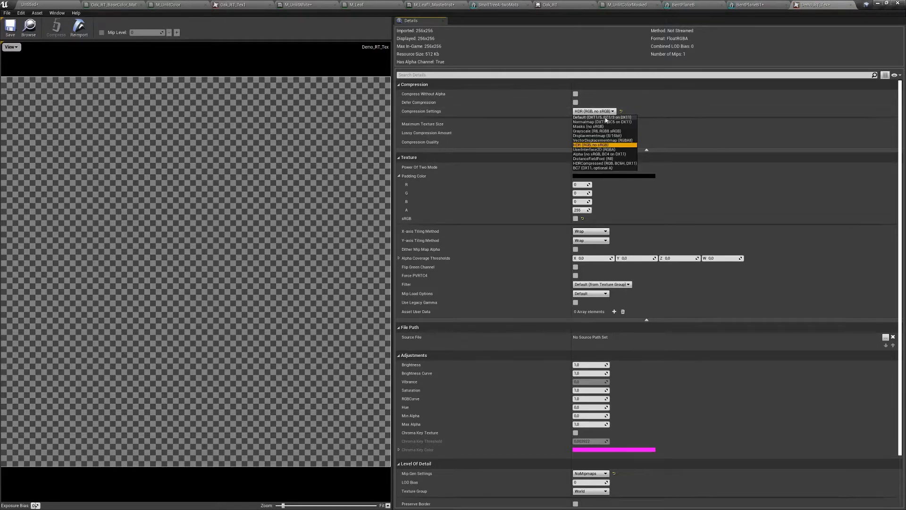
left_click(602, 118)
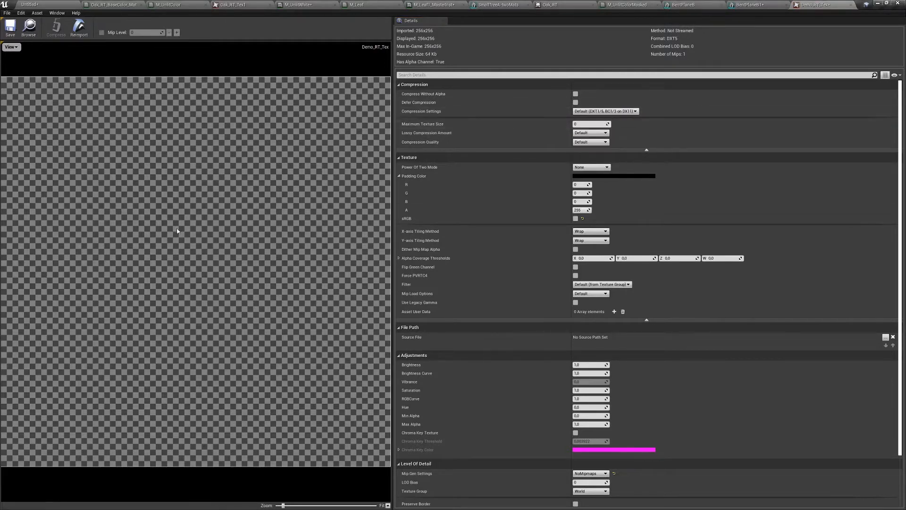
left_click(29, 29)
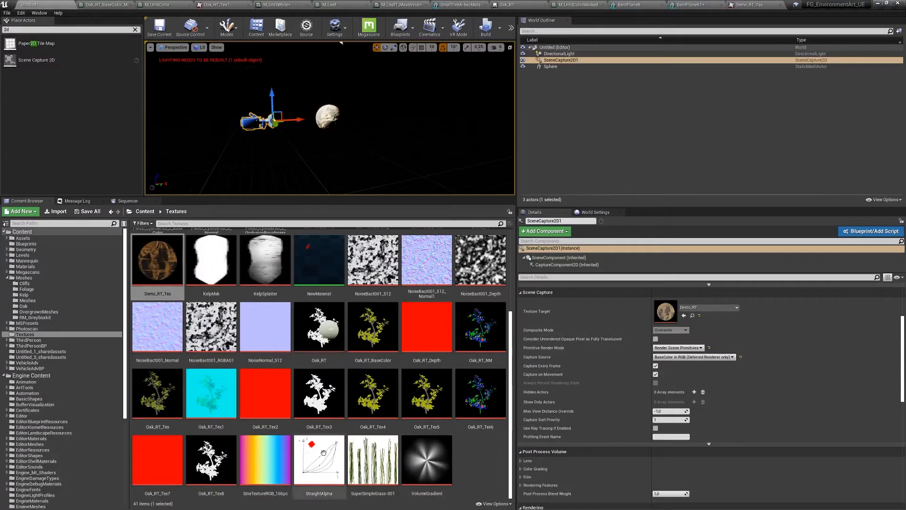
Step: Reopen Demo_RT_Tex and set its compression back to HDR (RGB, no sRGB)
double_click(164, 258)
left_click(590, 112)
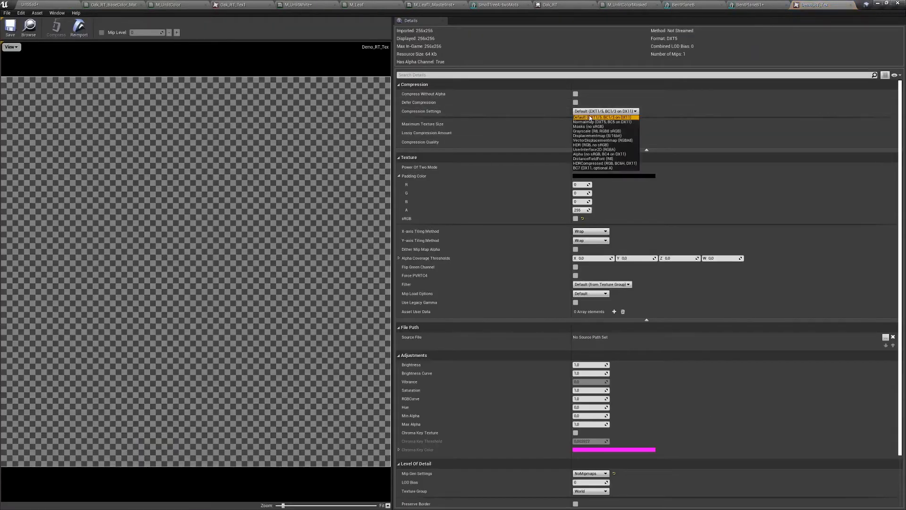
left_click(590, 145)
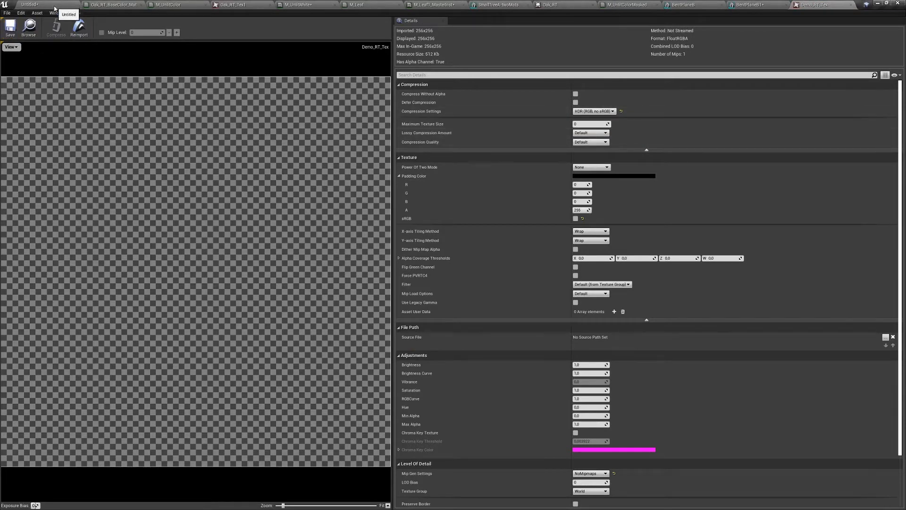
Step: Return to the untitled level and place a basic Plane beside the sphere
left_click(37, 5)
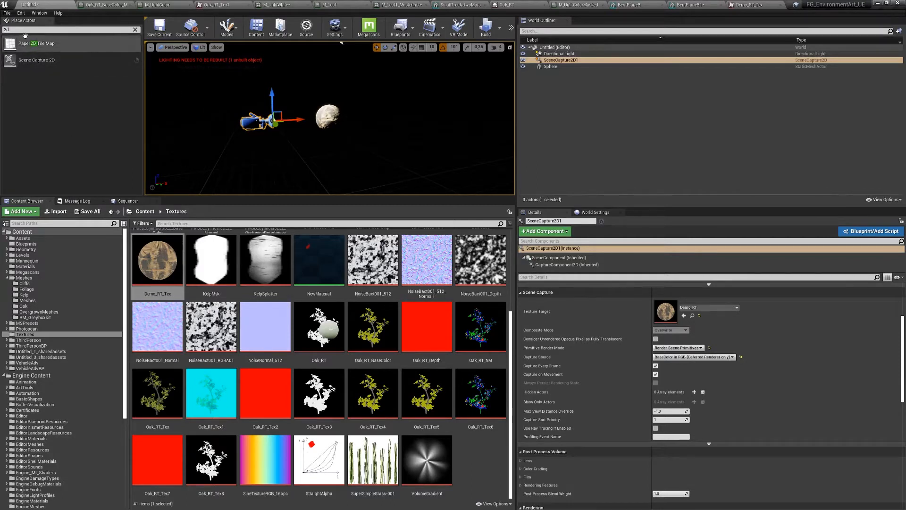
left_click(135, 30)
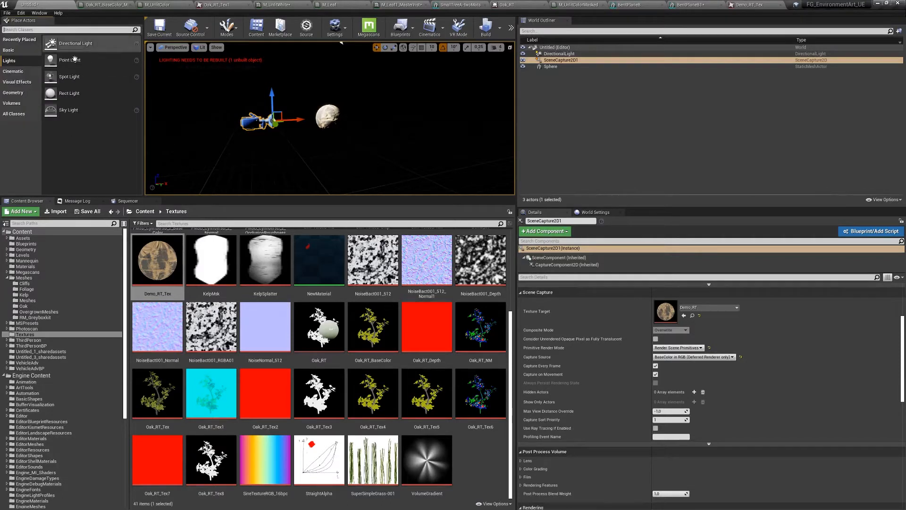
left_click(10, 51)
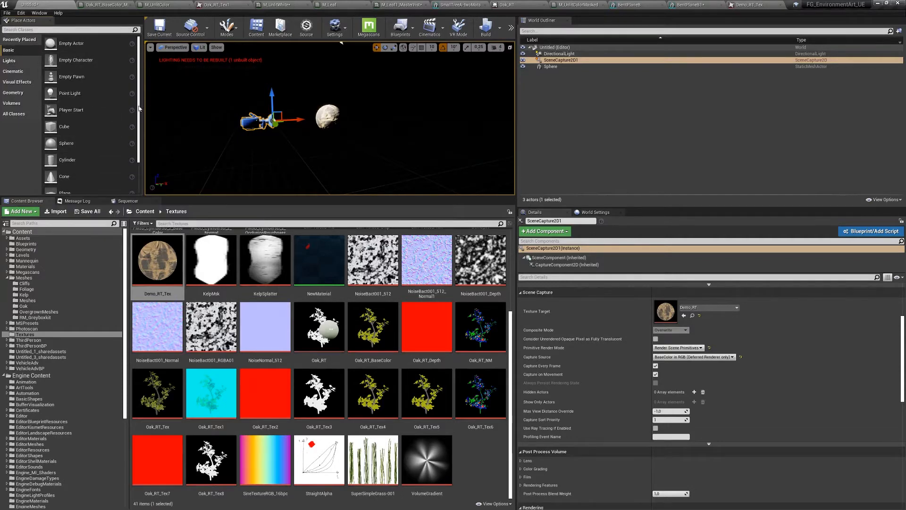
scroll(139, 108, "down", 3)
left_click_drag(65, 152, 364, 141)
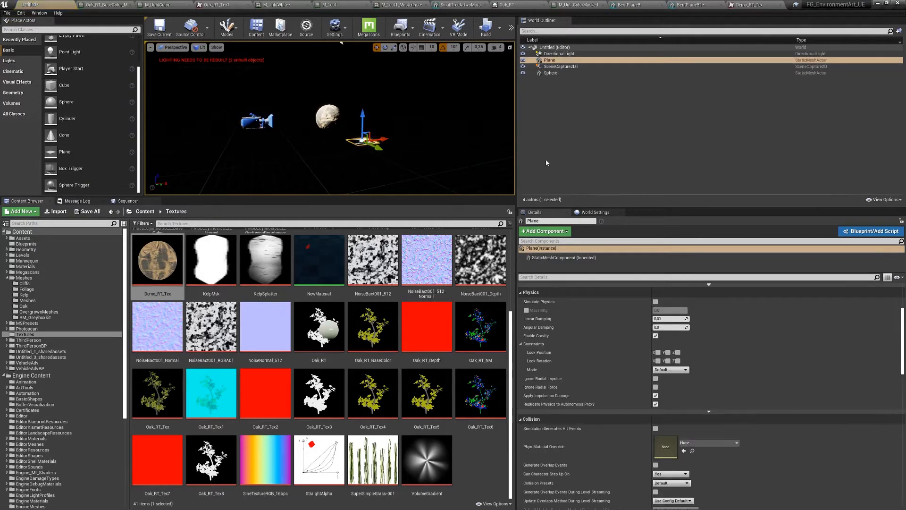
right_click_drag(430, 166, 500, 166)
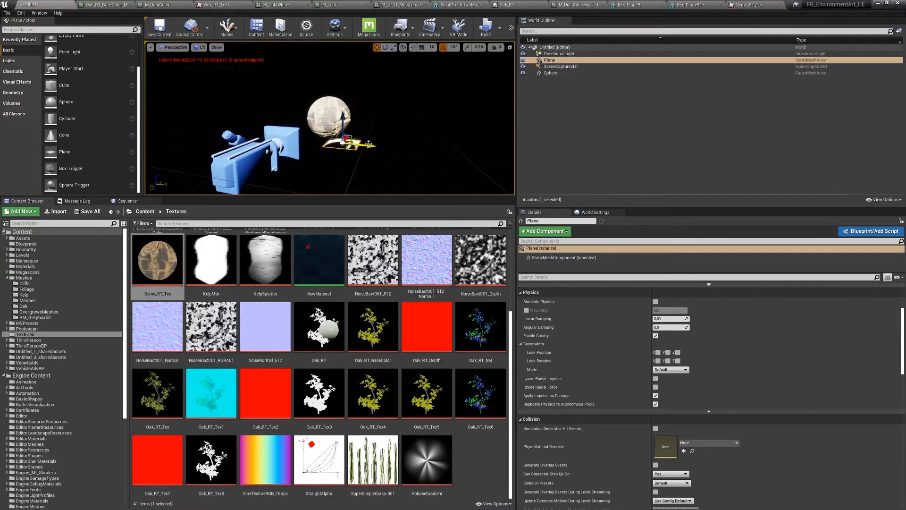
left_click_drag(412, 150, 305, 125, "alt")
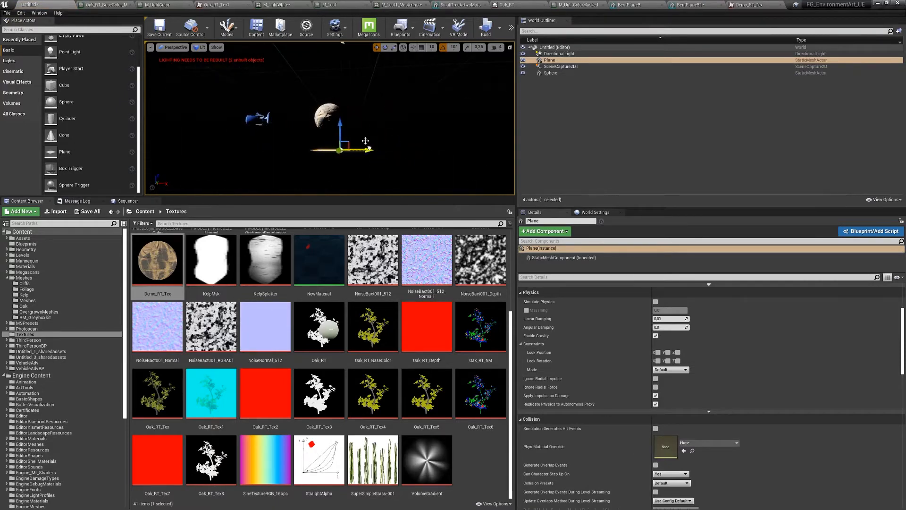
Step: Rotate the plane upright by 90° so that it stands vertically beside the sphere
left_click_drag(359, 142, 371, 94)
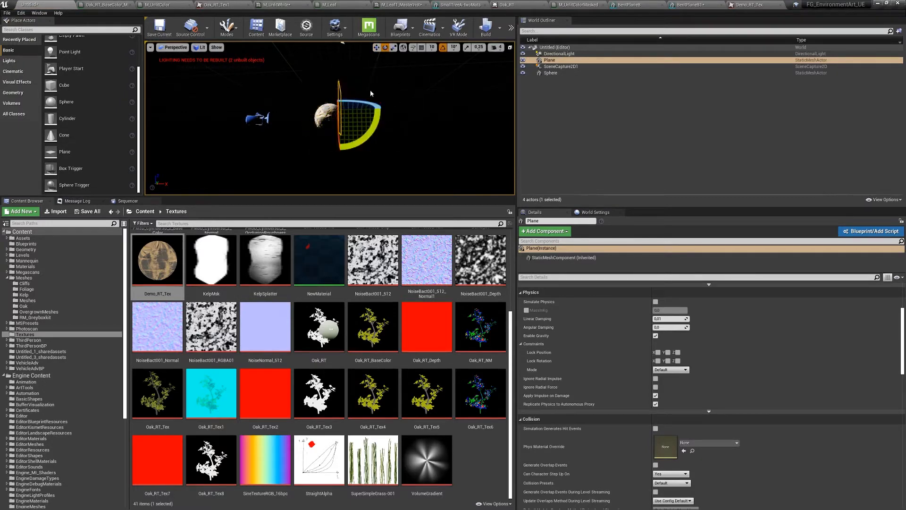
left_click_drag(373, 141, 403, 189, "alt")
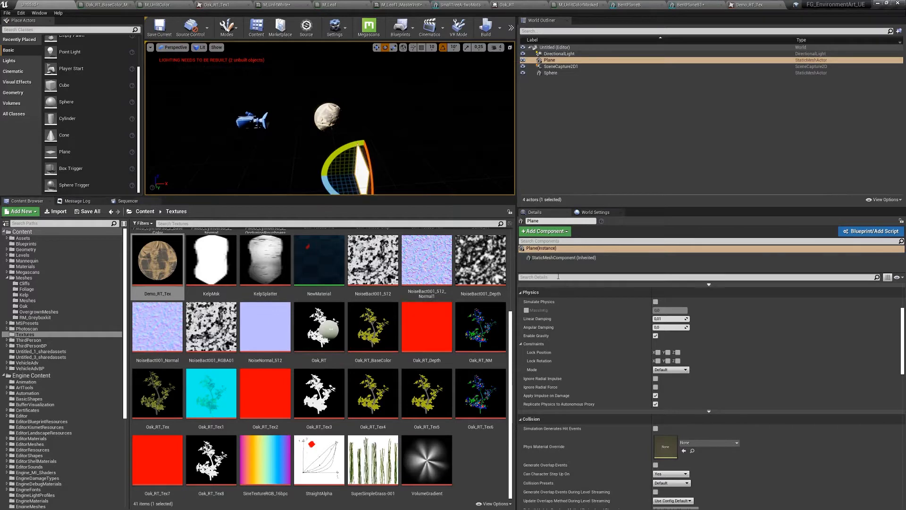
scroll(744, 321, "up", 5)
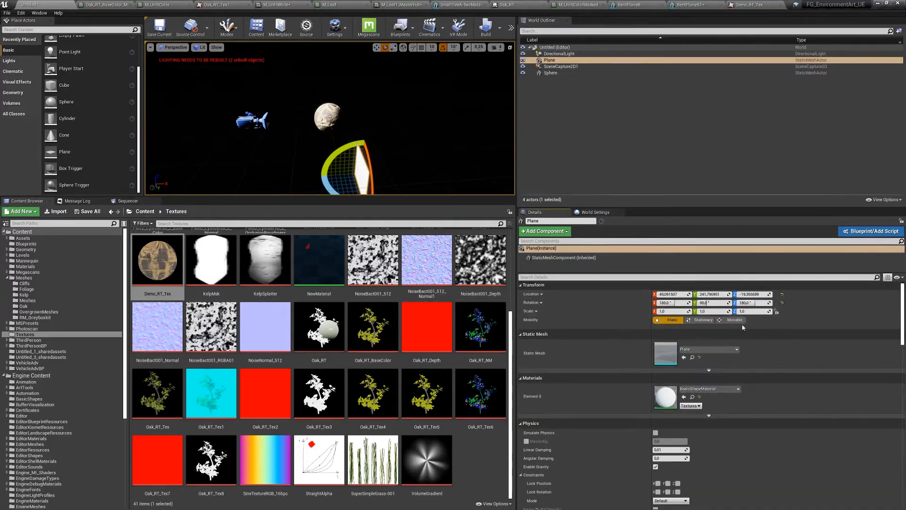
Step: Set the plane's X and Z location to 0 and move it along Y to about 135, close to the sphere
left_click(663, 294)
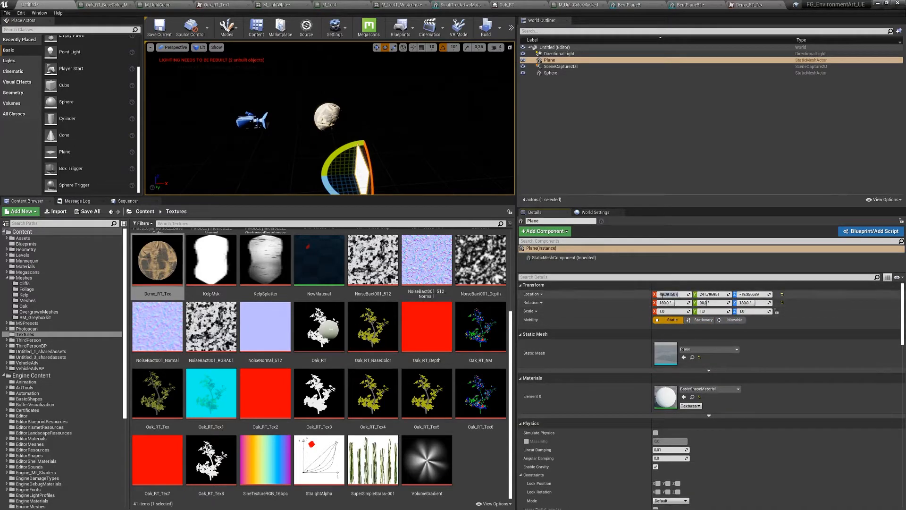
type("0")
key("Return")
left_click_drag(265, 165, 369, 162, "alt")
type("0")
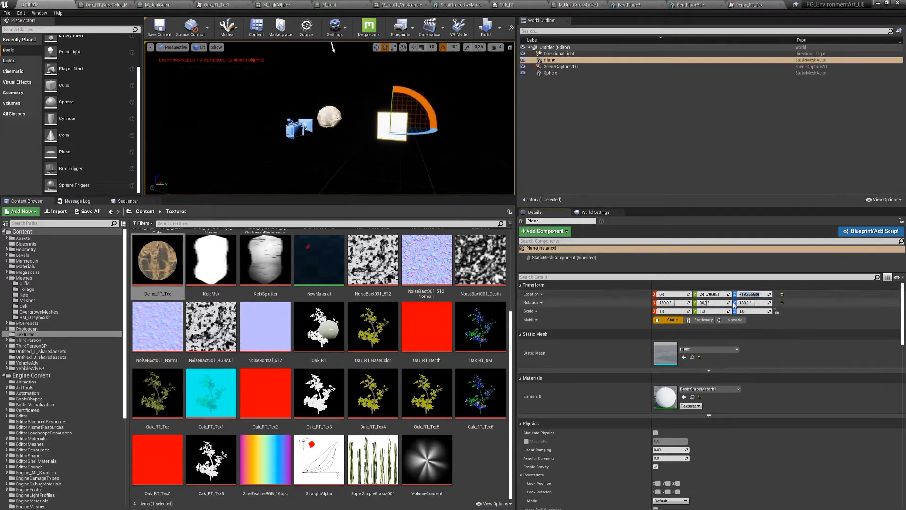
key("Return")
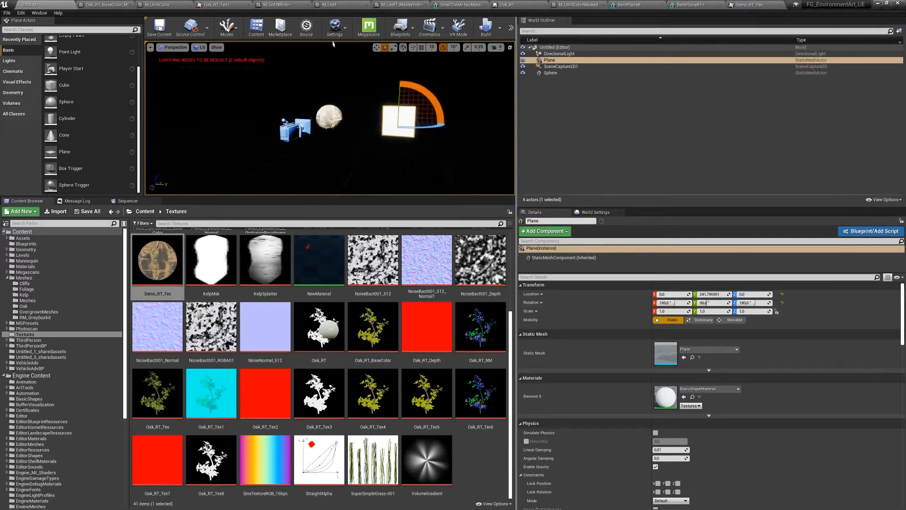
key("w")
left_click_drag(432, 126, 397, 125)
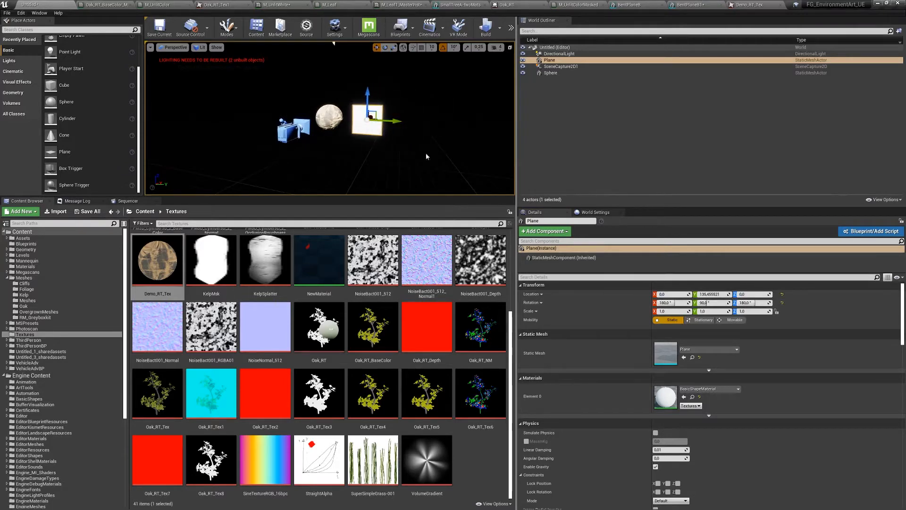
Step: Create a material from the Demo_RT_Tex texture, keeping the suggested name
right_click(163, 259)
left_click(160, 265)
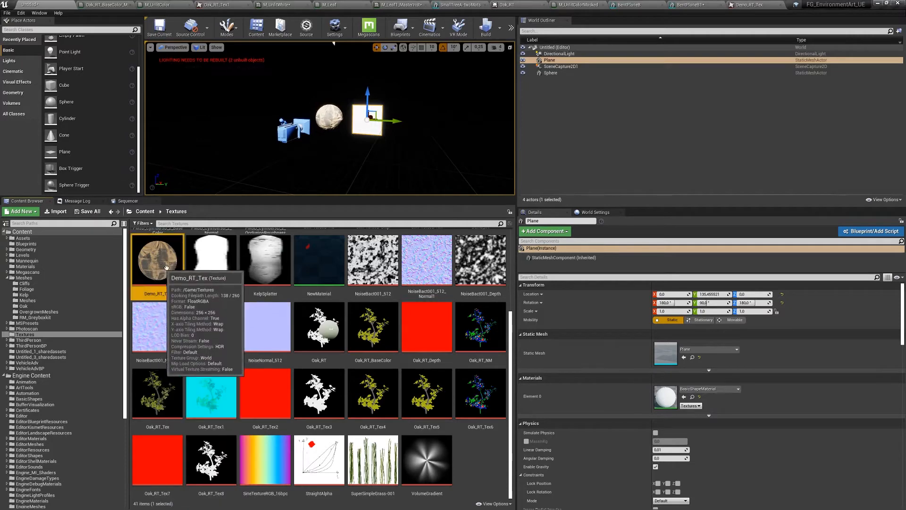
right_click(162, 263)
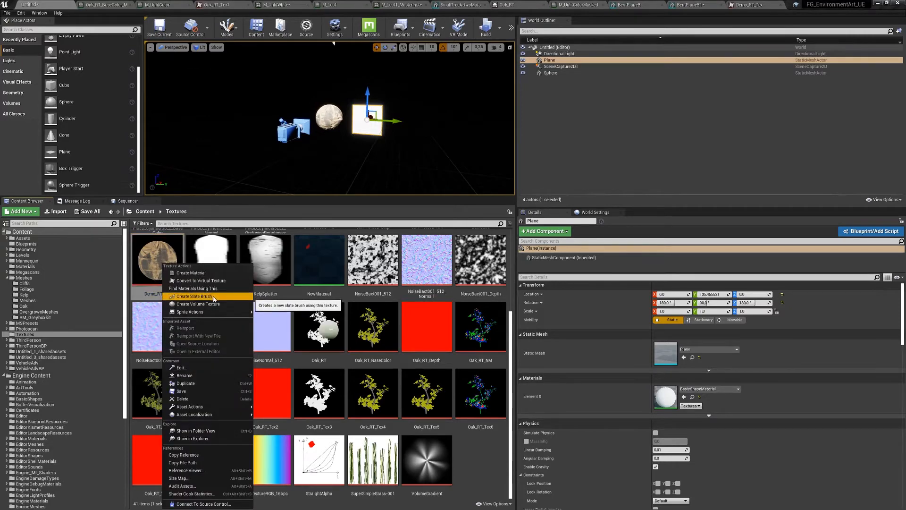
left_click(203, 273)
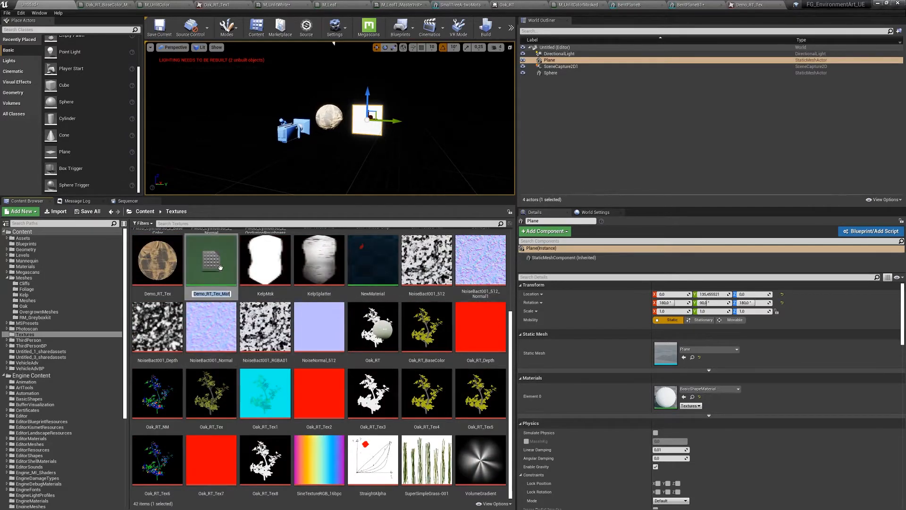
Step: Assign the new Demo_RT_Tex_Mat material to the plane's Element 0 and compare the plane with the sphere
left_click_drag(220, 268, 293, 194)
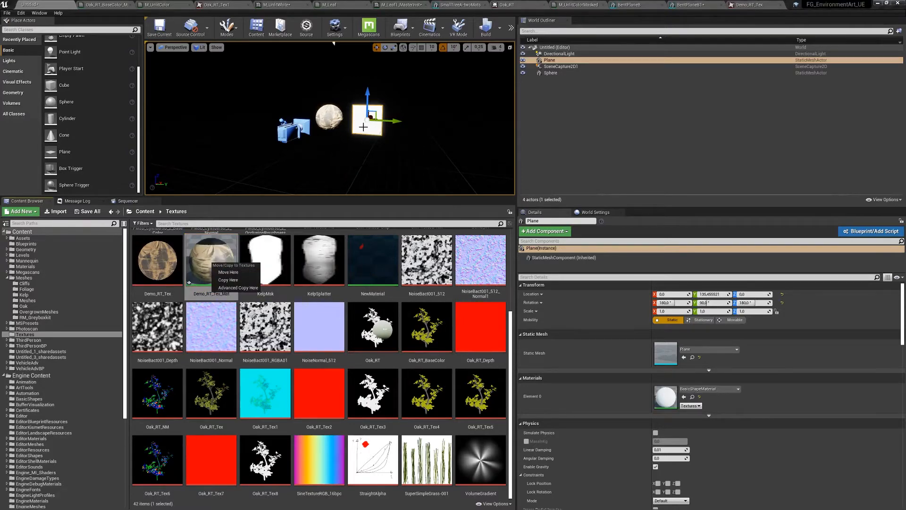
left_click(197, 276)
left_click_drag(203, 269, 666, 397)
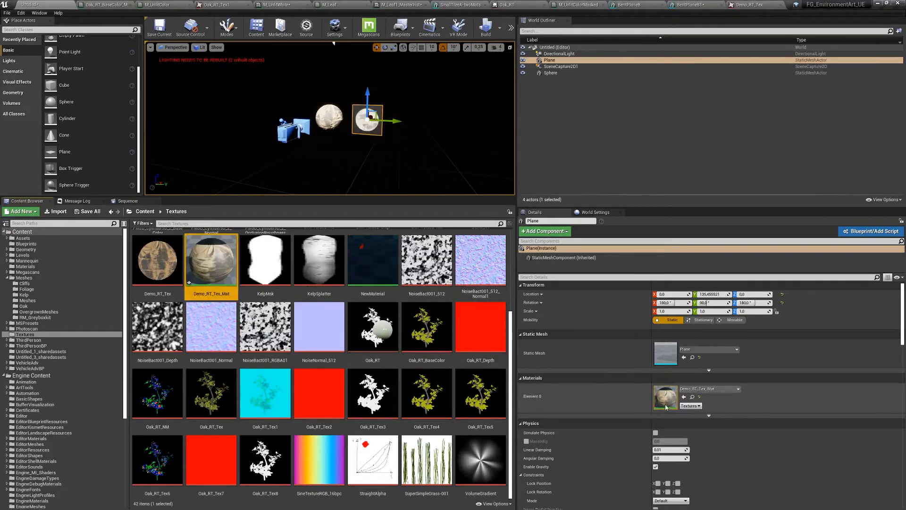
scroll(329, 118, "up", 5)
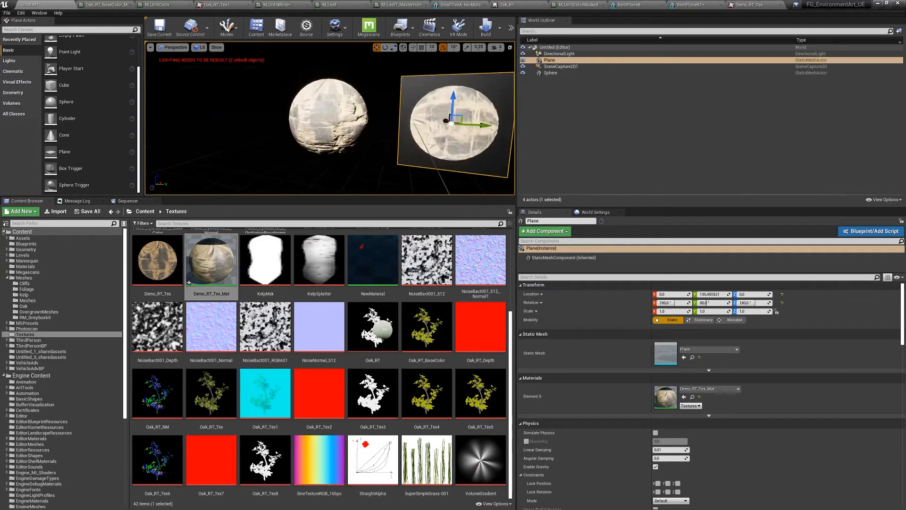
mouse_move(329, 118)
left_mouse_down("alt")
mouse_move(402, 120)
mouse_move(272, 116)
mouse_move(327, 124)
left_mouse_up("alt")
scroll(338, 159, "down", 3)
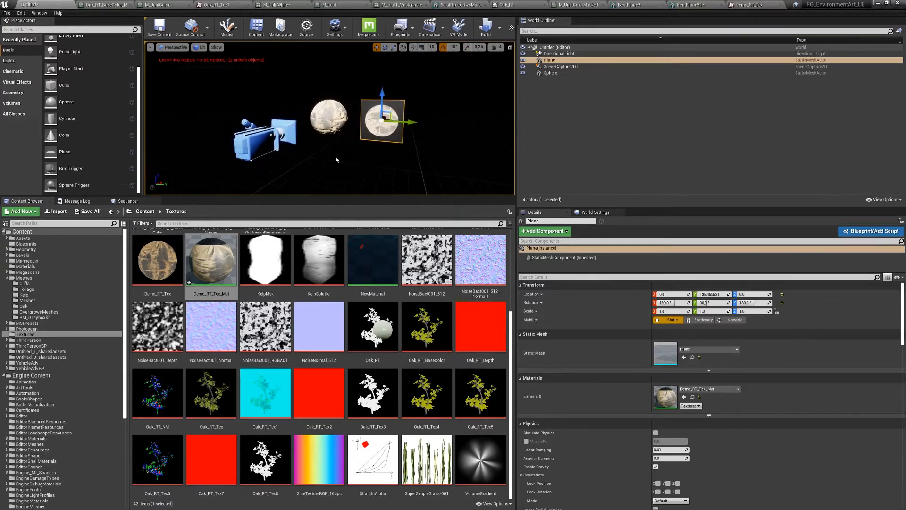
Step: Set the scene capture's Capture Source to Normal in RGB (Deferred Renderer only)
left_click(259, 136)
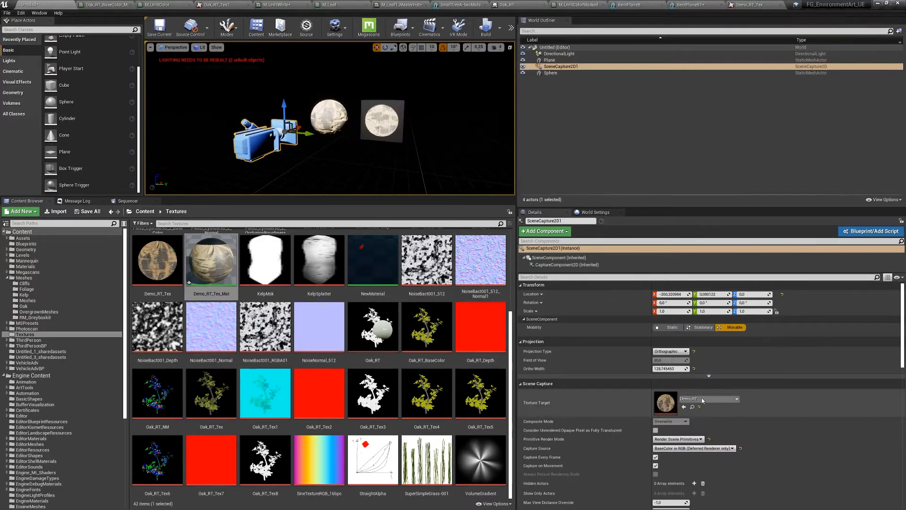
left_click(692, 448)
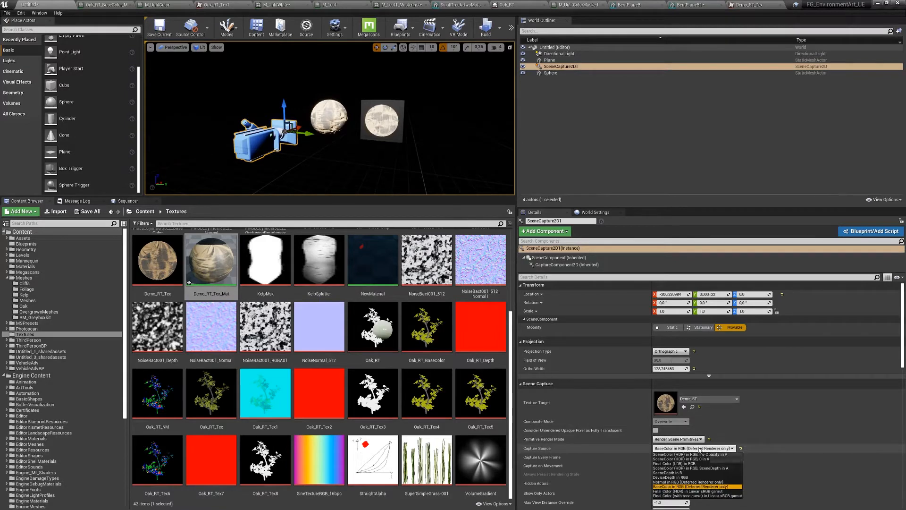
left_click(688, 482)
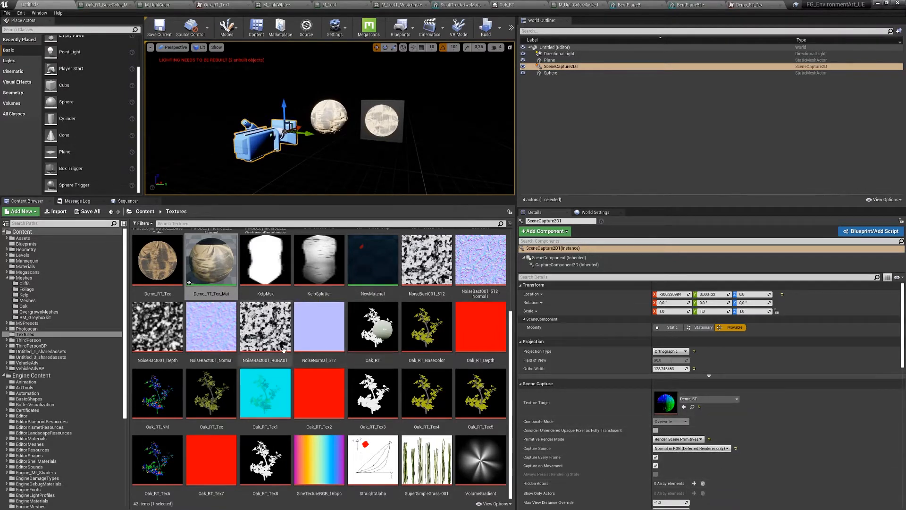
Step: Create a second static texture from the Demo_RT render target
scroll(378, 331, "up", 2)
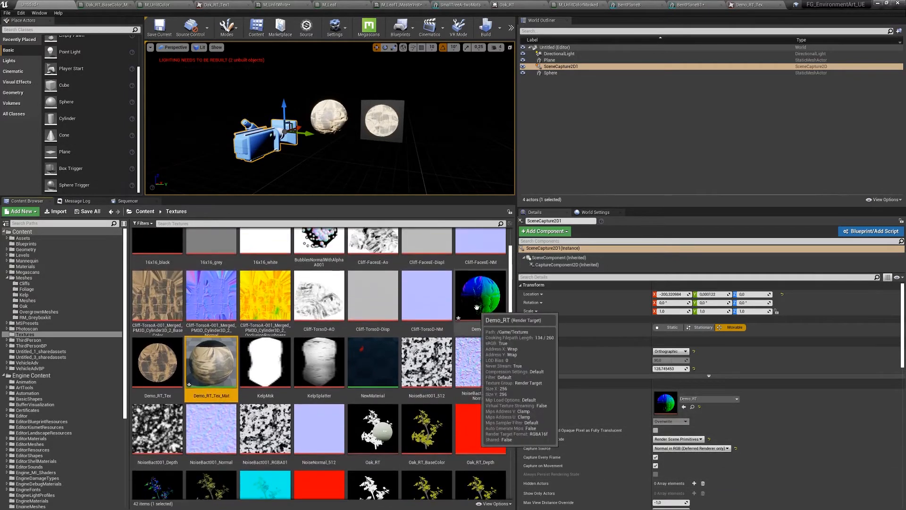
right_click(479, 301)
left_click(515, 327)
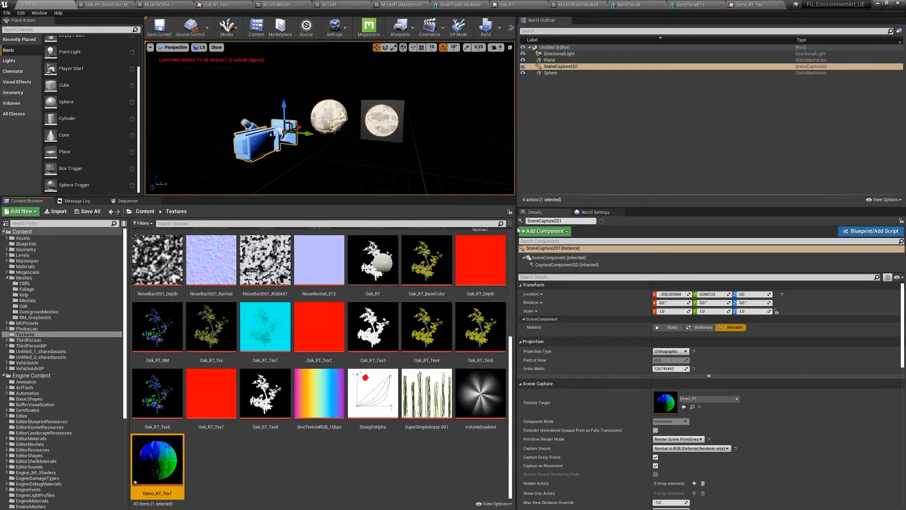
Step: Open the plane's material and add a texture sample of Demo_RT_Tex1 to its graph
left_click(393, 120)
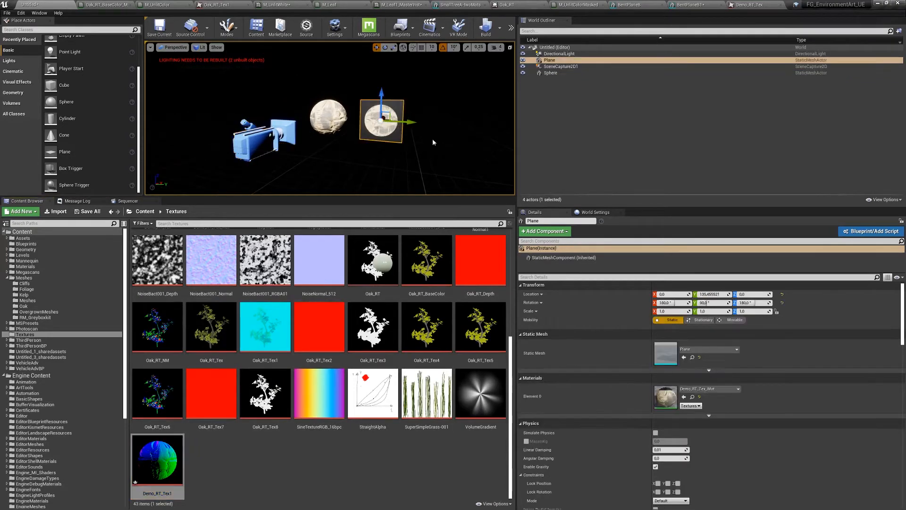
double_click(665, 397)
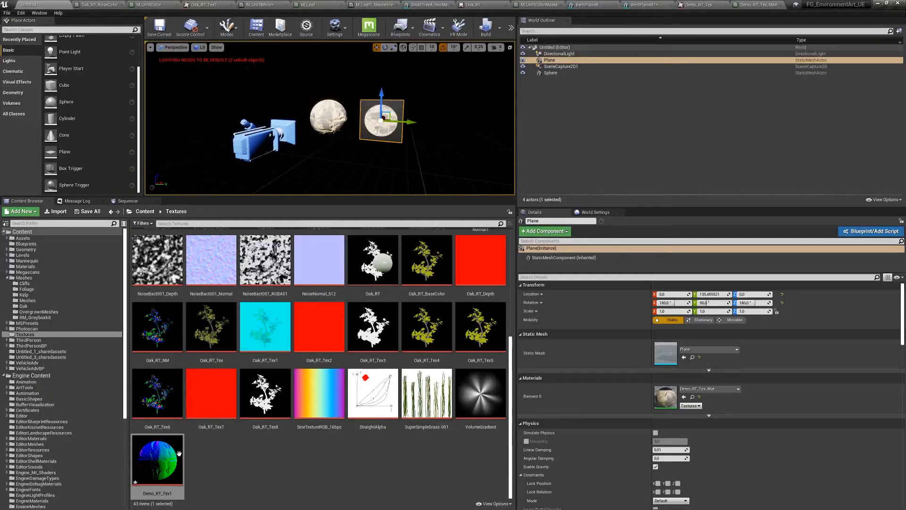
left_click(180, 453)
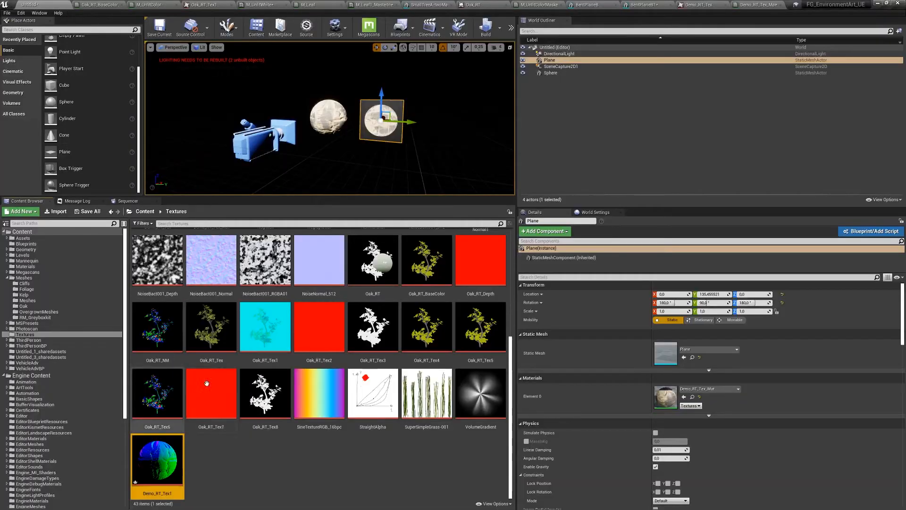
left_click(759, 5)
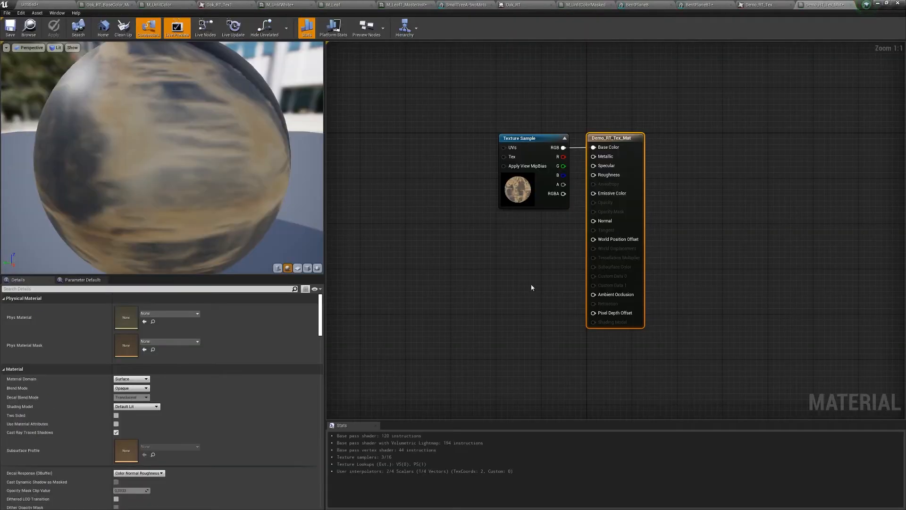
left_click(432, 272)
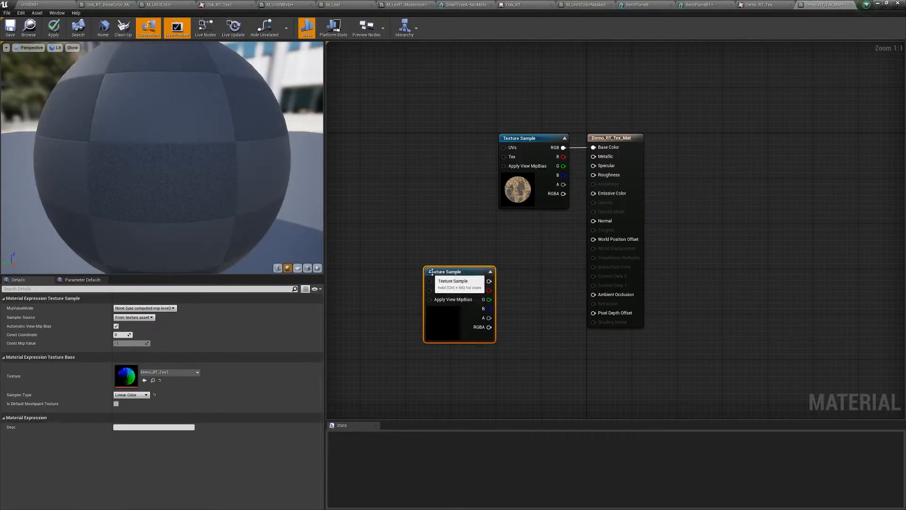
Step: Route the Demo_RT_Tex1 sample's RGB through a FlattenNormal node into the material's Normal input, moving the result node aside for space
left_click_drag(609, 151, 643, 151)
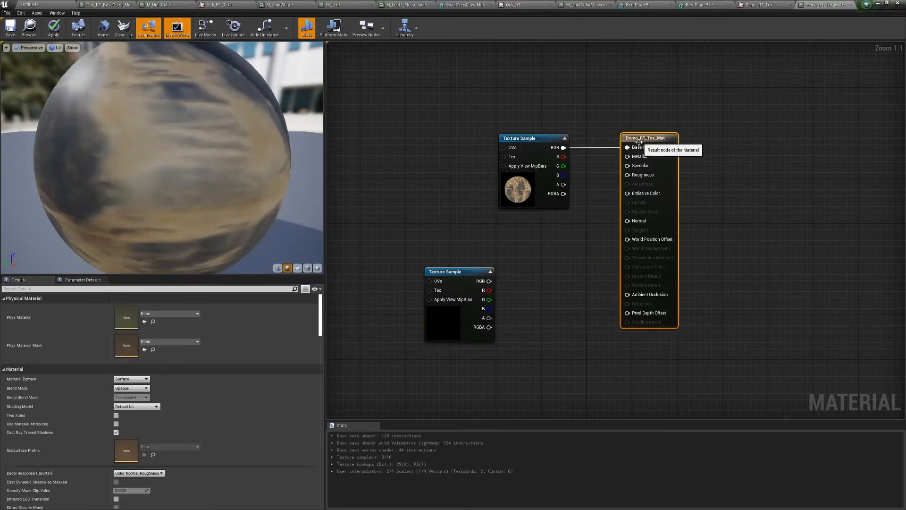
left_click_drag(489, 281, 535, 286)
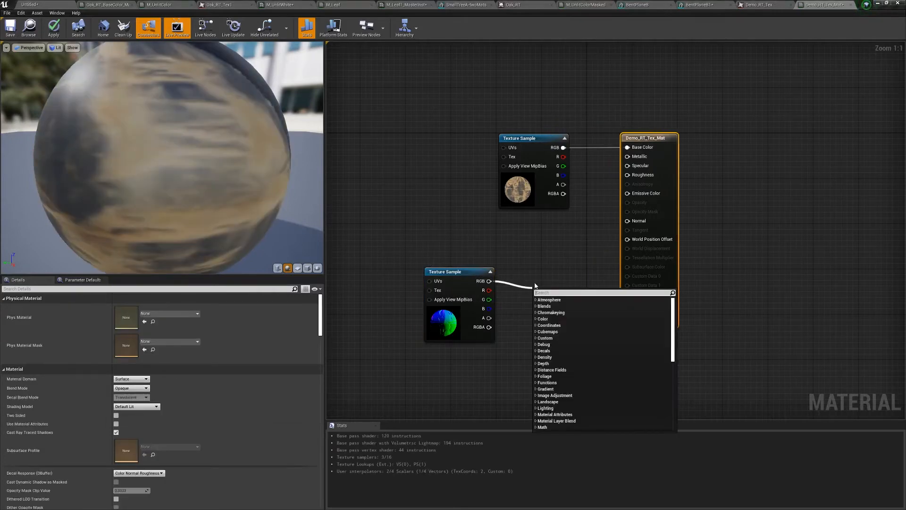
type("flatt")
key("Return")
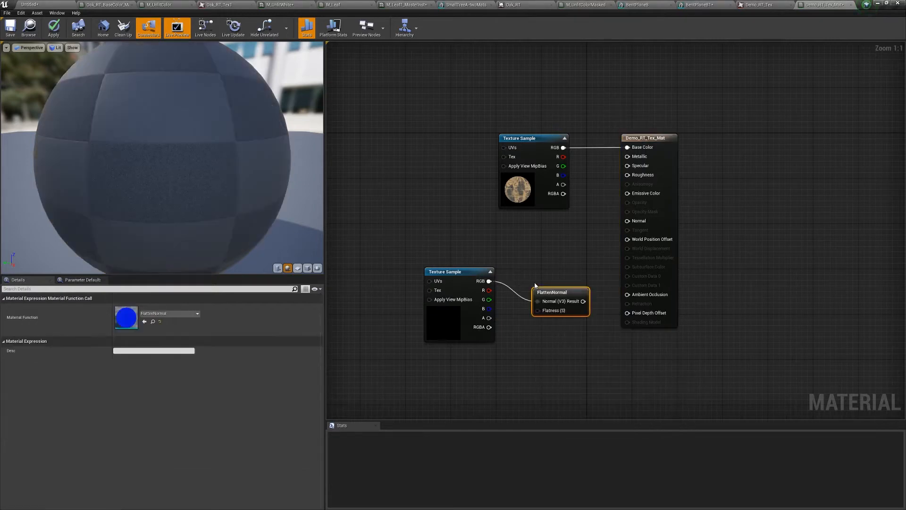
left_click_drag(583, 301, 627, 220)
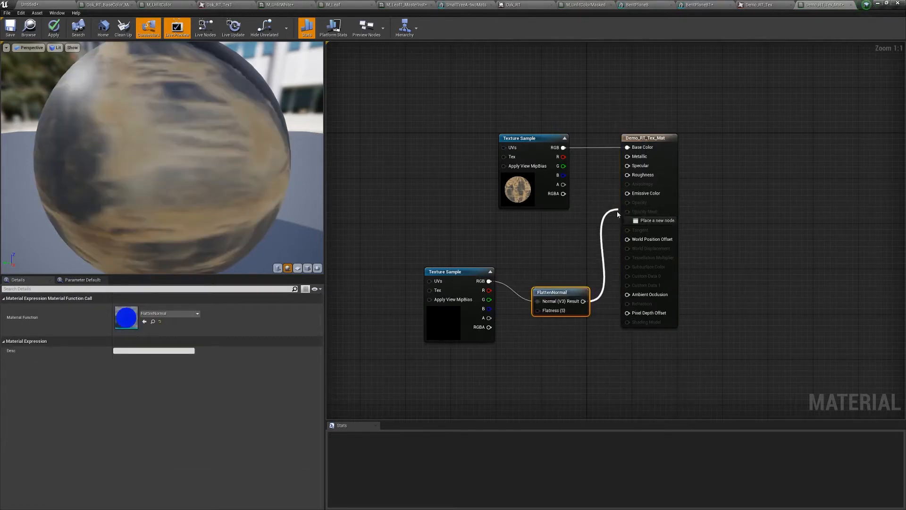
left_click_drag(542, 295, 529, 282)
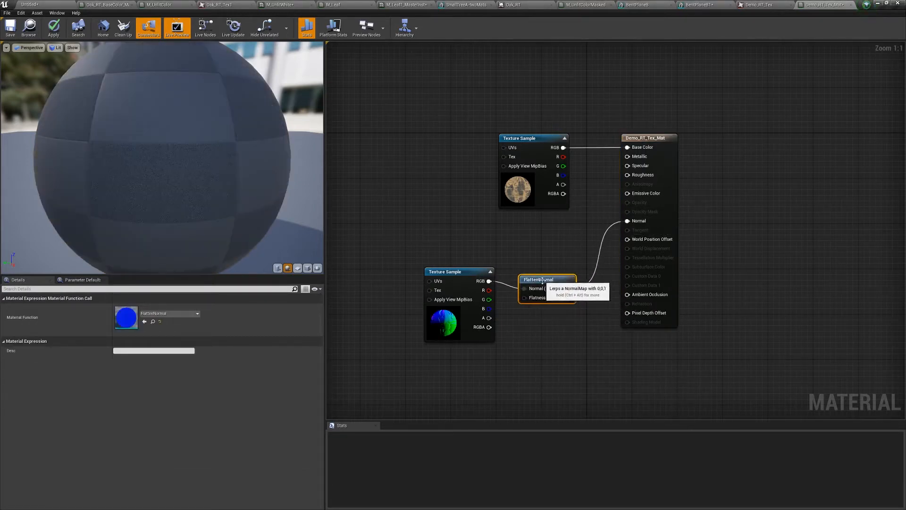
Step: Return to the level and examine the plane's shading up close beside the sphere
left_click(45, 5)
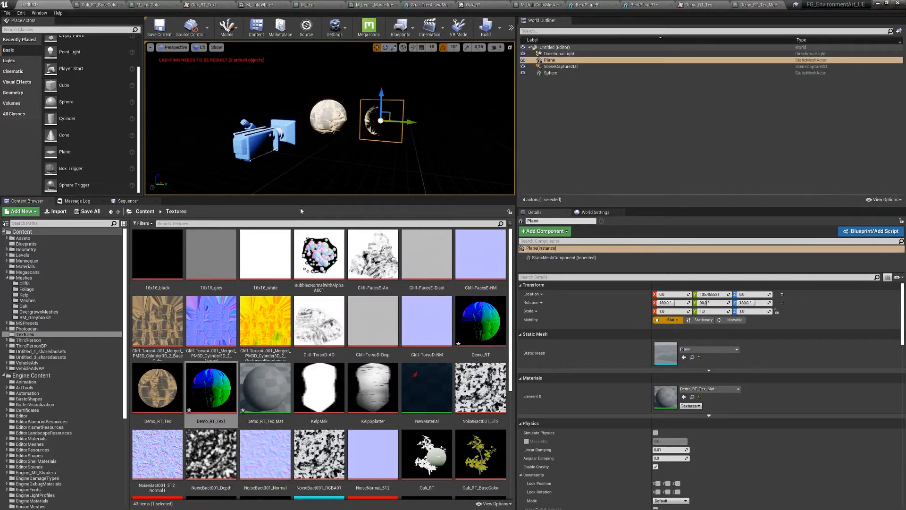
right_click_drag(308, 165, 258, 159)
right_click_drag(459, 188, 467, 192)
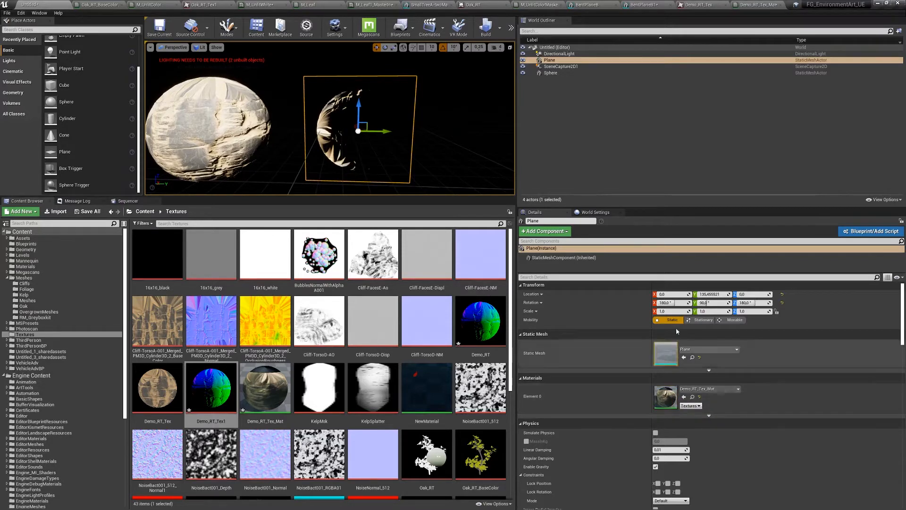
Step: In Demo_RT_Tex_Mat, move both texture samples away from the result node and set the Demo_RT_Tex1 sample's Sampler Type to Normal
left_click(755, 5)
left_click_drag(543, 140, 416, 157)
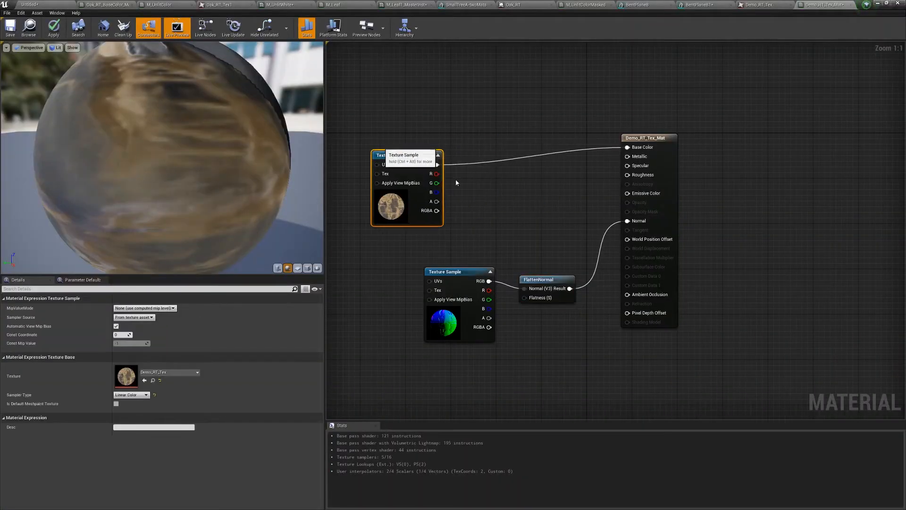
right_click_drag(533, 213, 619, 154)
left_click_drag(551, 219, 499, 221)
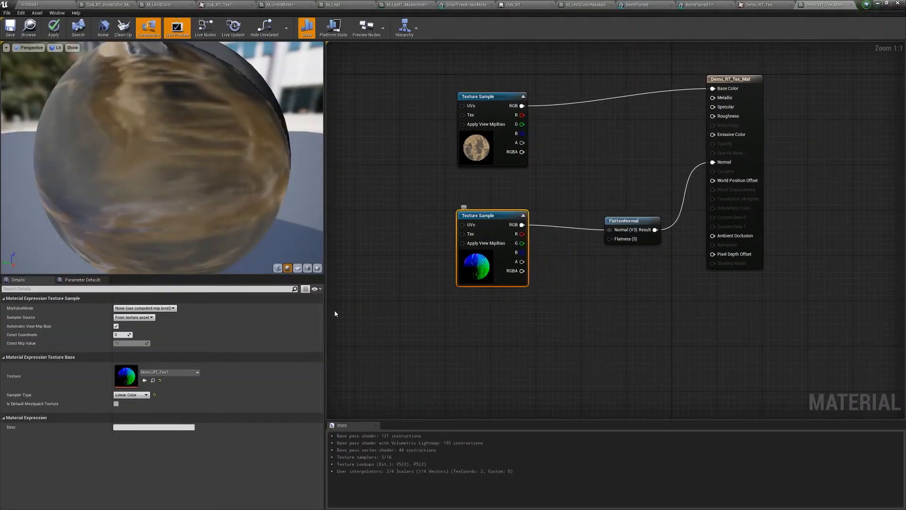
left_click(131, 395)
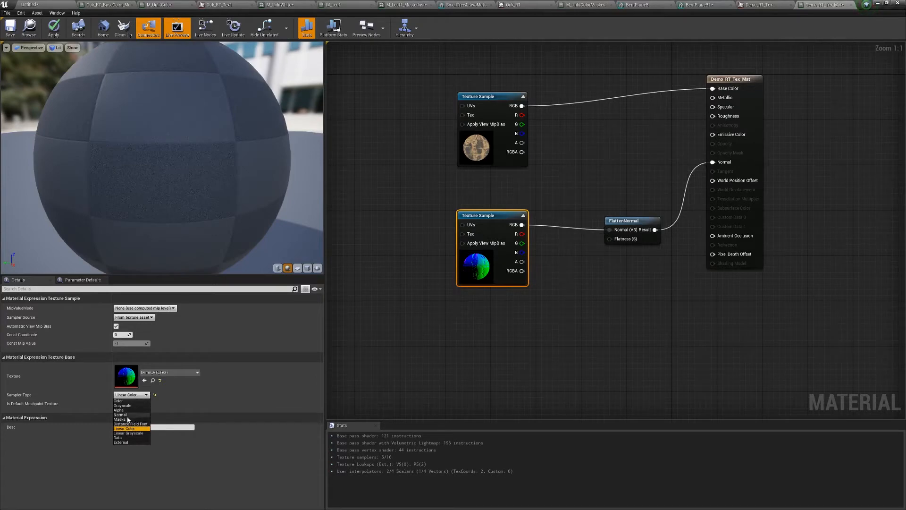
left_click(125, 415)
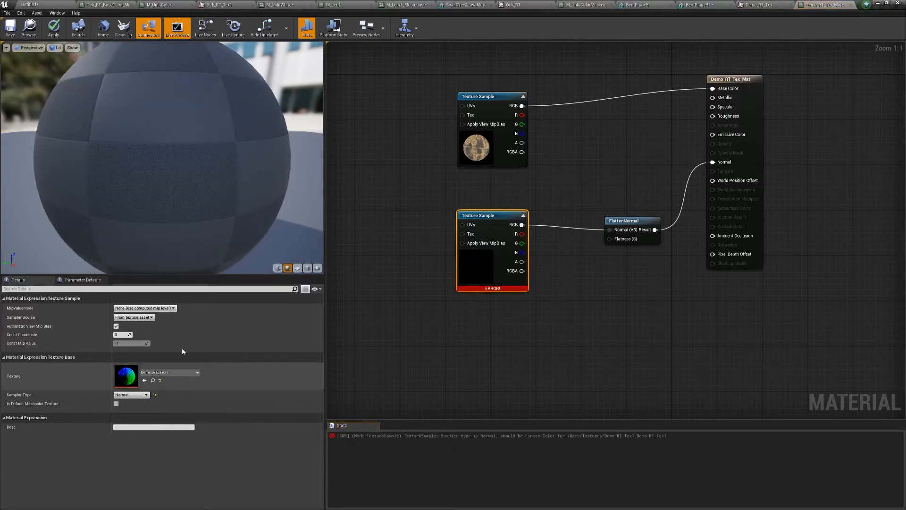
Step: Set Demo_RT_Tex1's compression to Normalmap (DXT5, BC5 on DX11), save the texture, and check the plane in the level
double_click(125, 382)
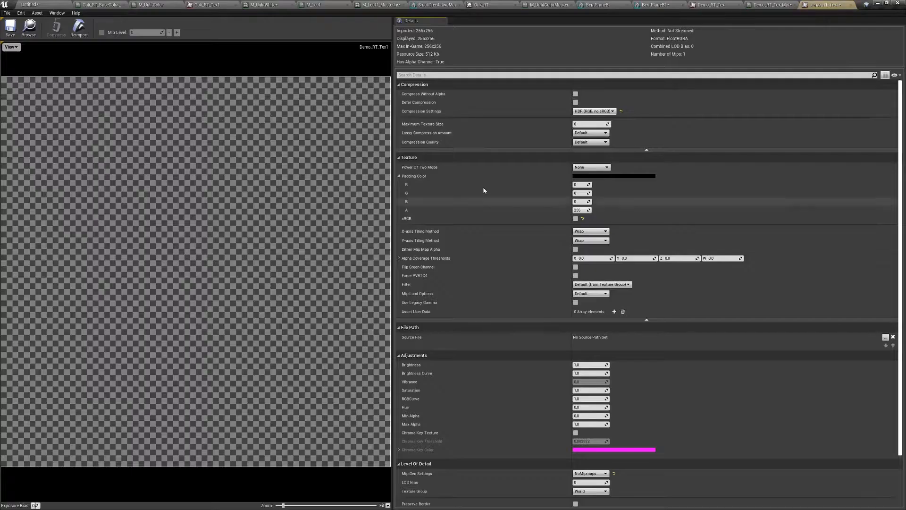
left_click(609, 111)
left_click(601, 122)
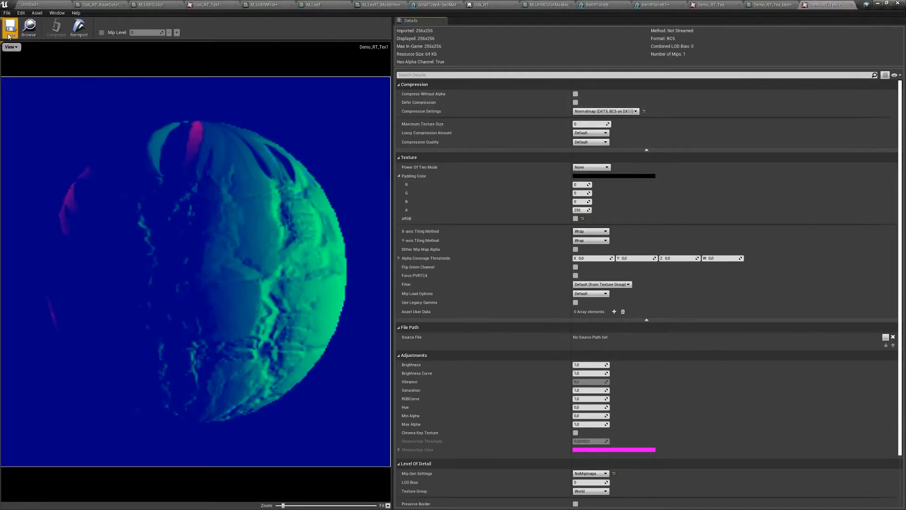
left_click(30, 5)
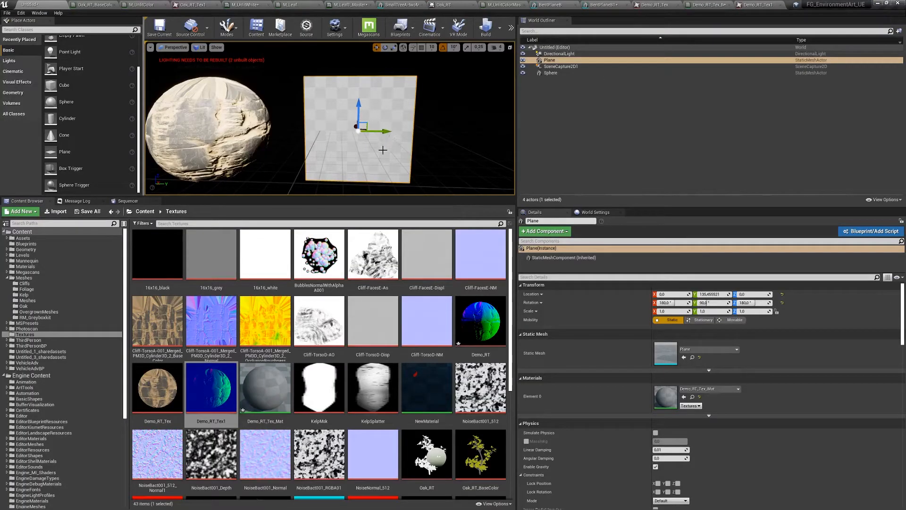
scroll(376, 144, "down", 8)
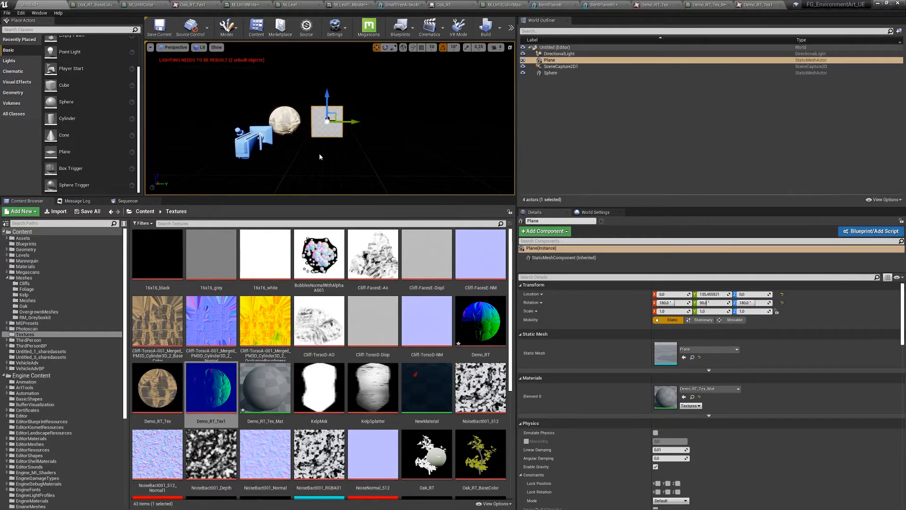
Step: Reopen Demo_RT_Tex1 through the plane's material and review its filter, adjustment and level-of-detail settings
double_click(665, 396)
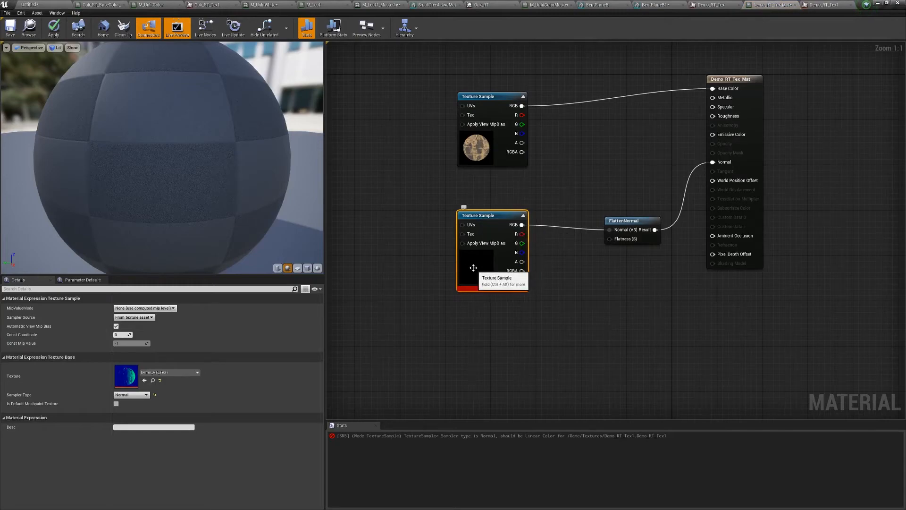
double_click(132, 379)
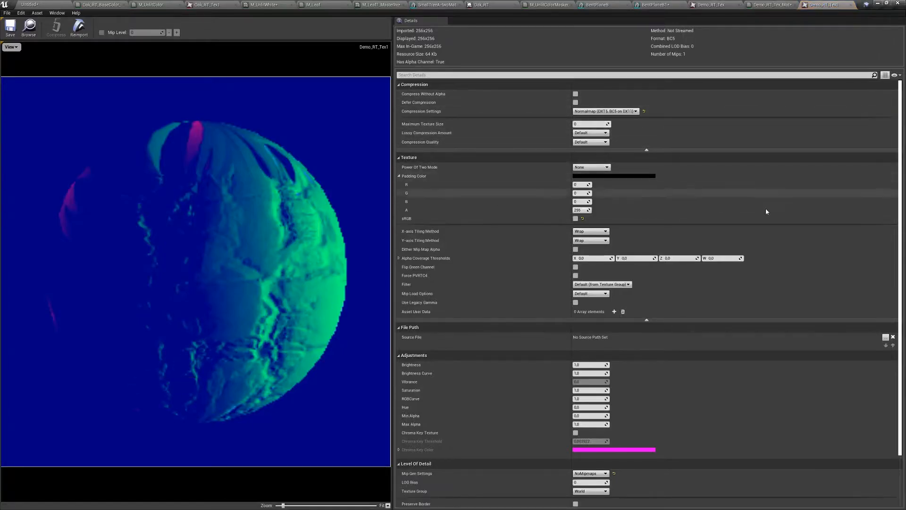
left_click(622, 285)
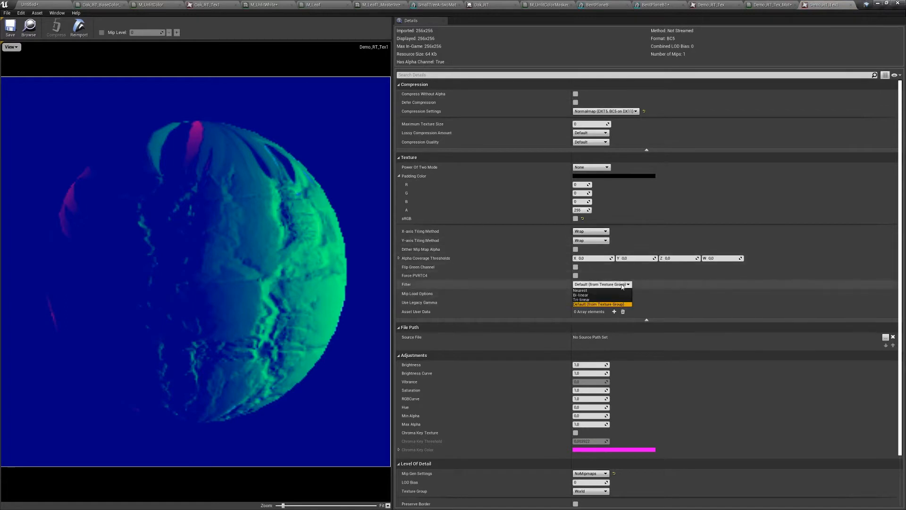
left_click(658, 284)
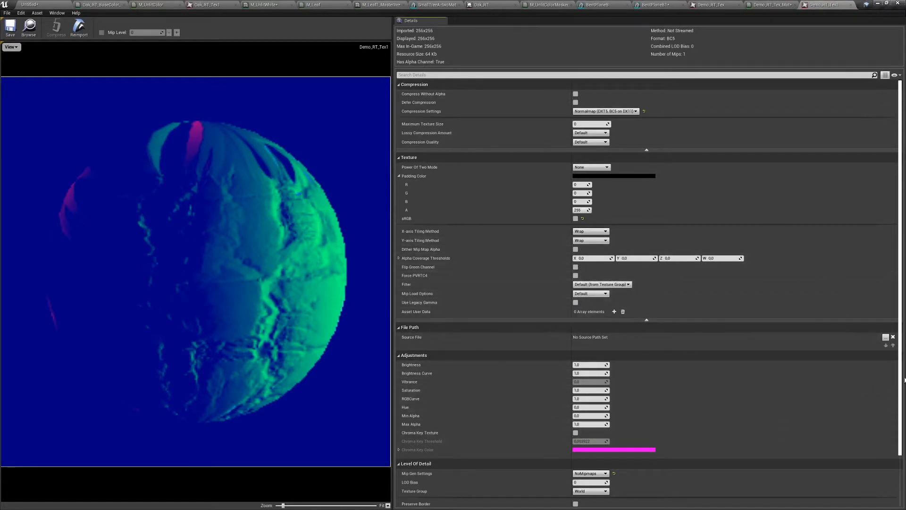
scroll(894, 469, "down", 3)
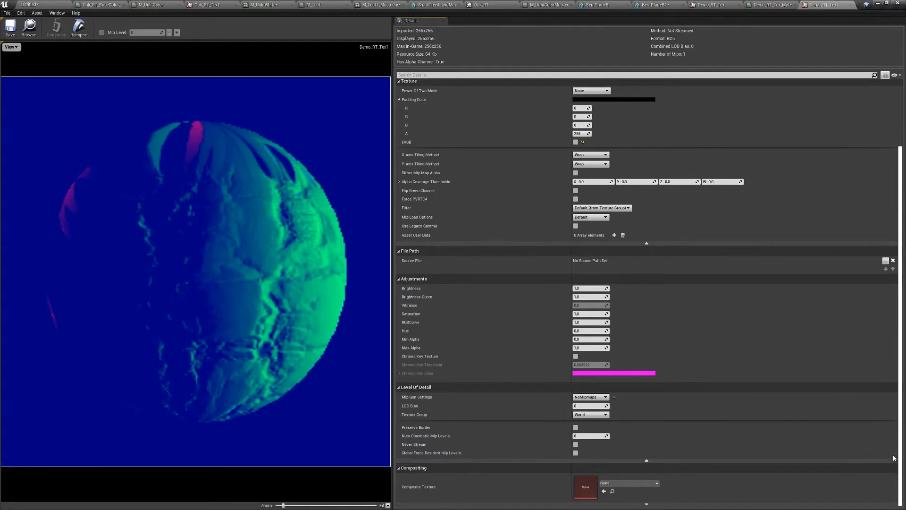
scroll(894, 458, "up", 3)
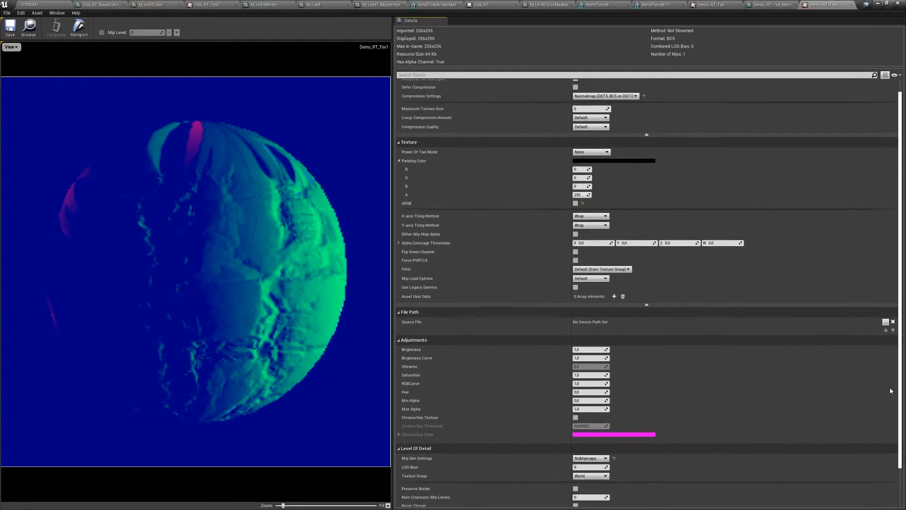
scroll(890, 382, "up", 1)
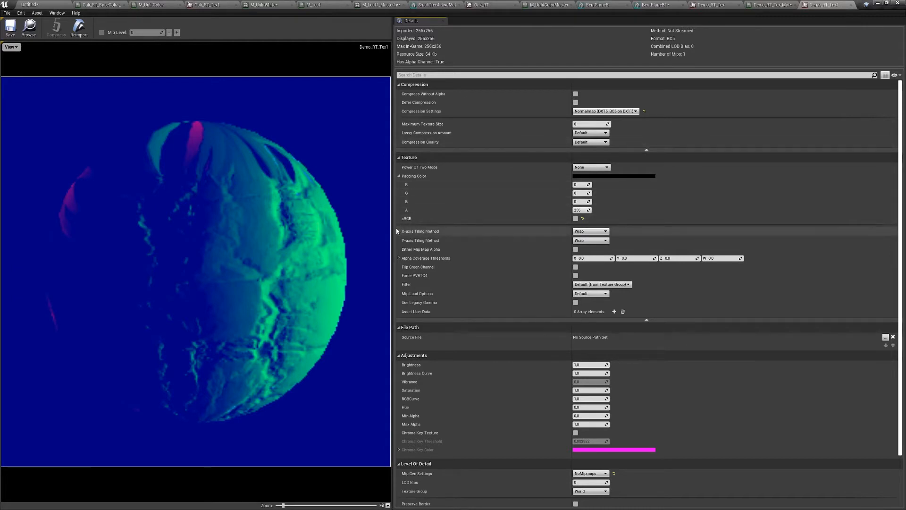
mouse_move(403, 221)
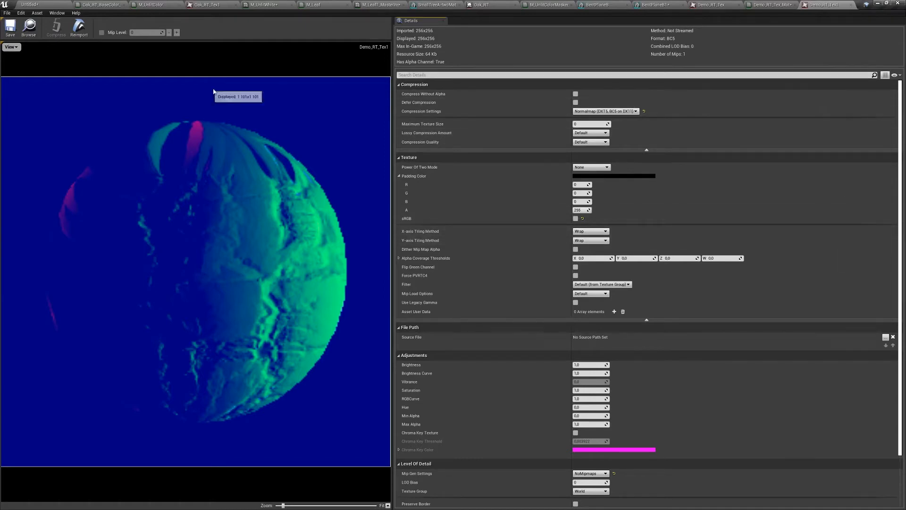
Step: Open NoiseNormal_512 for comparison and set Demo_RT_Tex1's Texture Group to WorldNormalMap
left_click(35, 6)
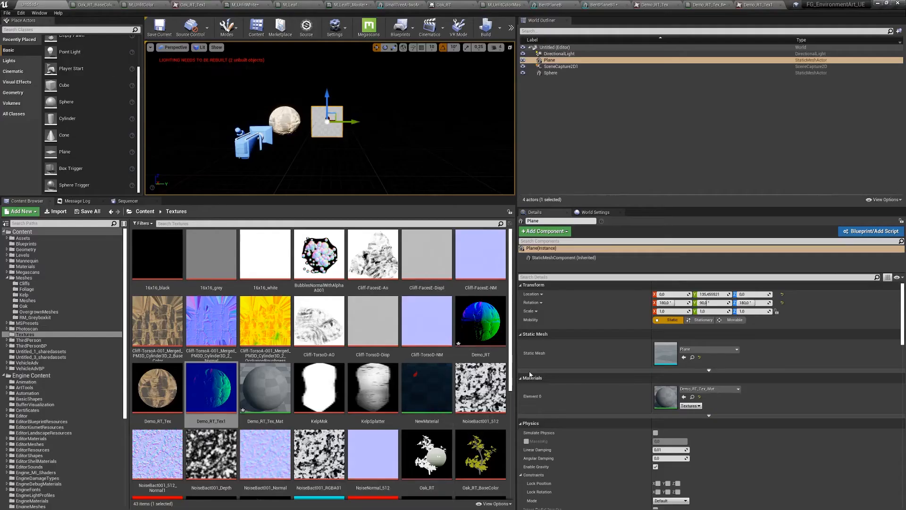
double_click(372, 454)
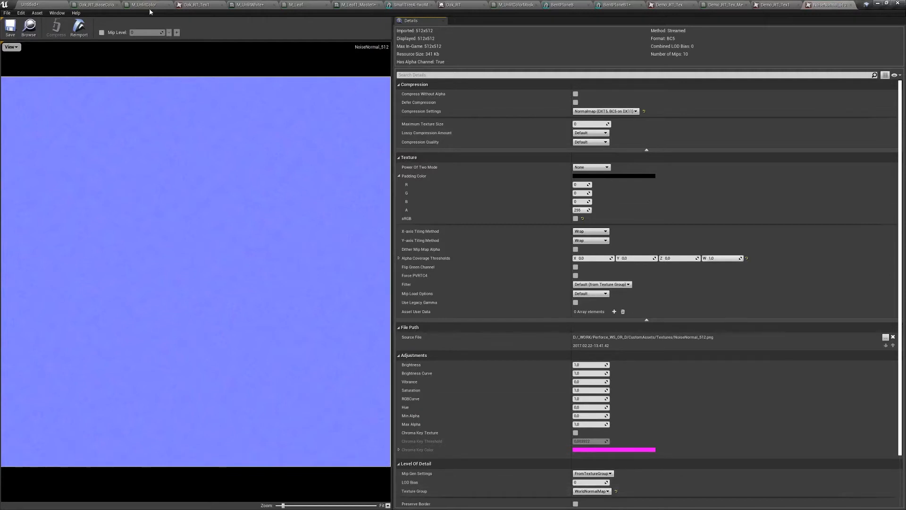
left_click(776, 6)
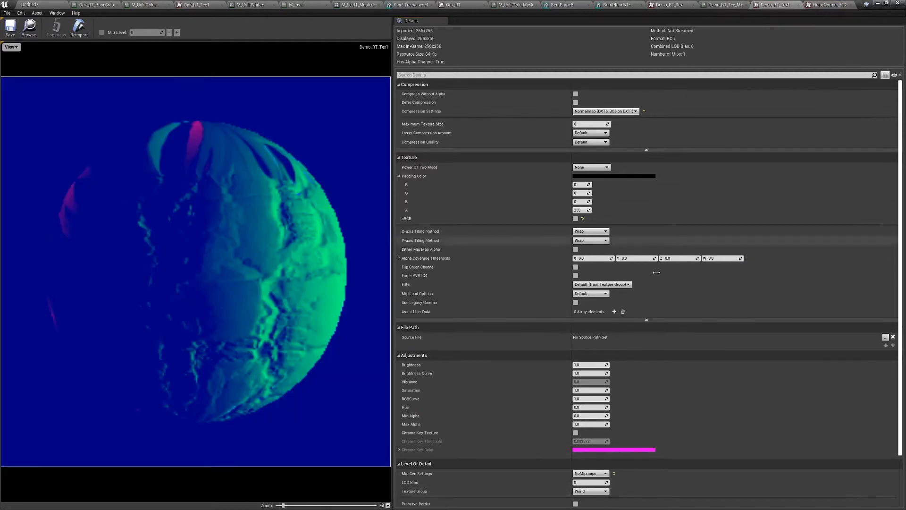
left_click(589, 493)
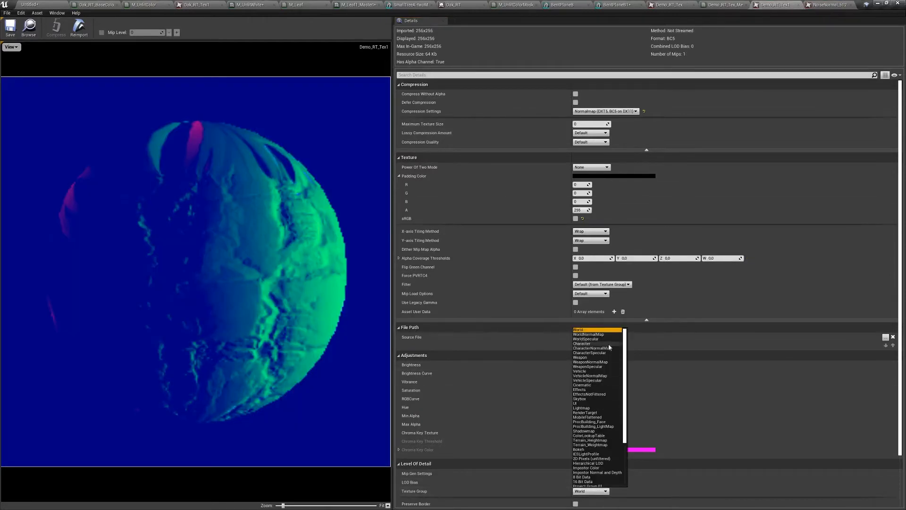
left_click(598, 335)
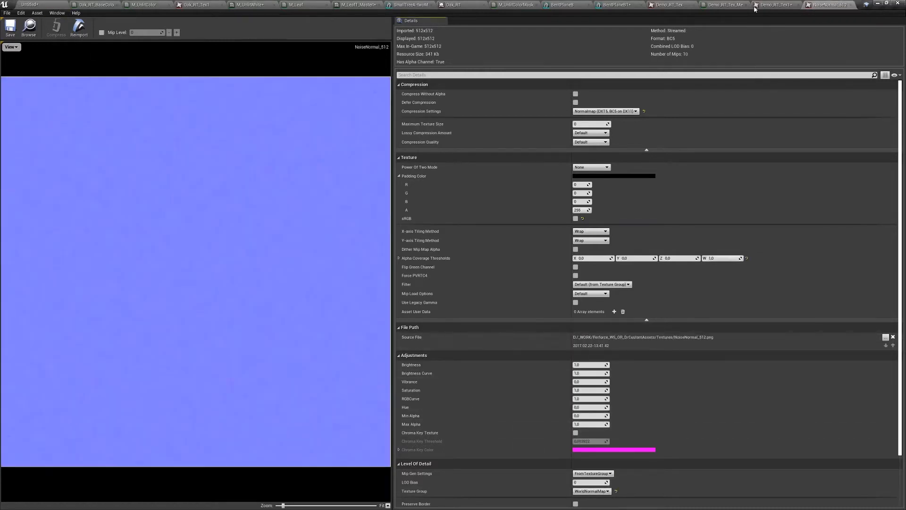
Step: Try to apply Demo_RT_Tex_Mat, abort the update, and move the Demo_RT_Tex1 sample further from the FlattenNormal node
left_click(722, 4)
left_click_drag(478, 270, 461, 282)
left_click(59, 36)
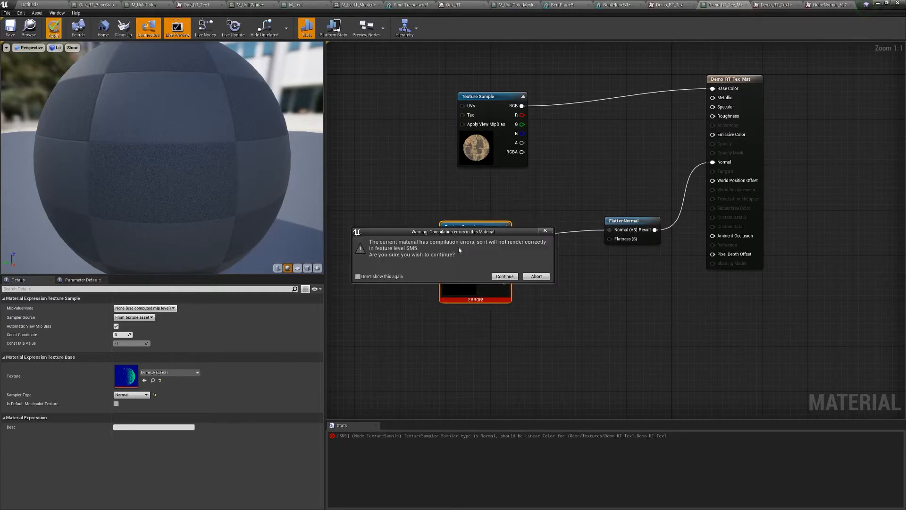
left_click(537, 276)
left_click_drag(474, 226, 469, 210)
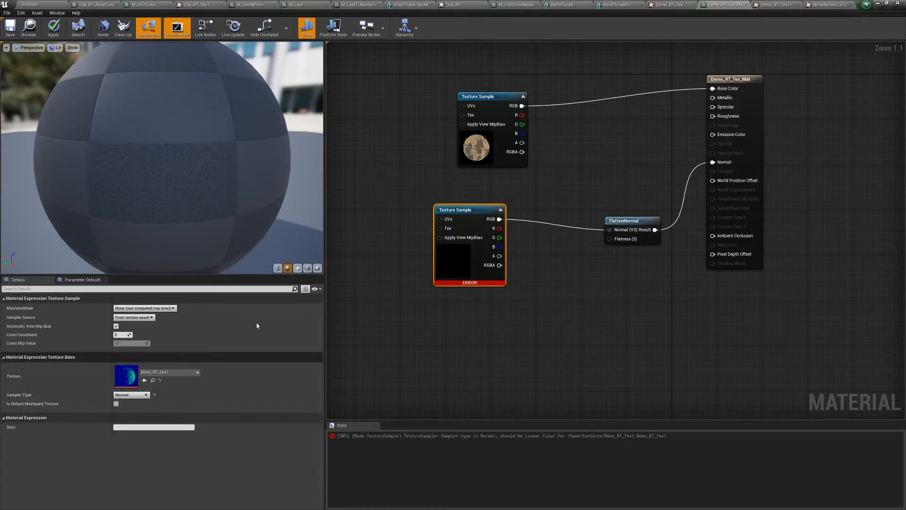
left_click_drag(467, 210, 462, 216)
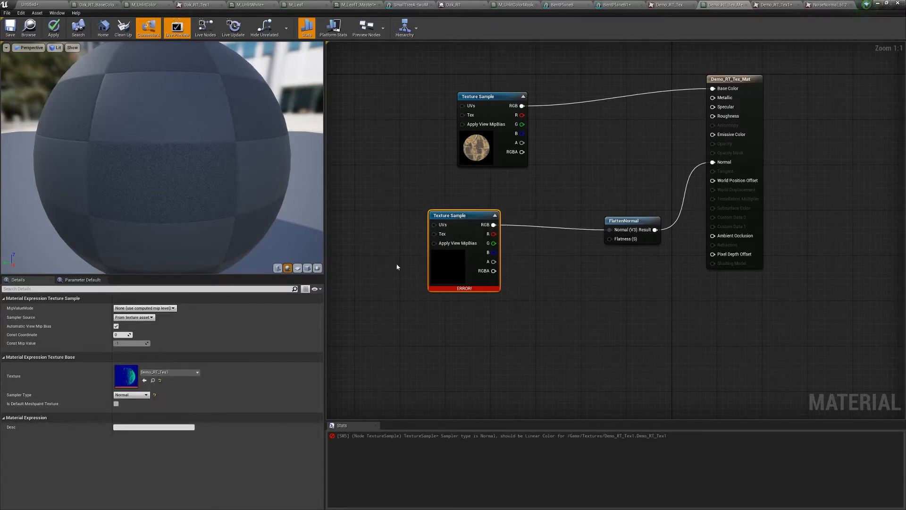
Step: Examine Demo_RT_Tex1's level-of-detail and compositing settings
double_click(126, 376)
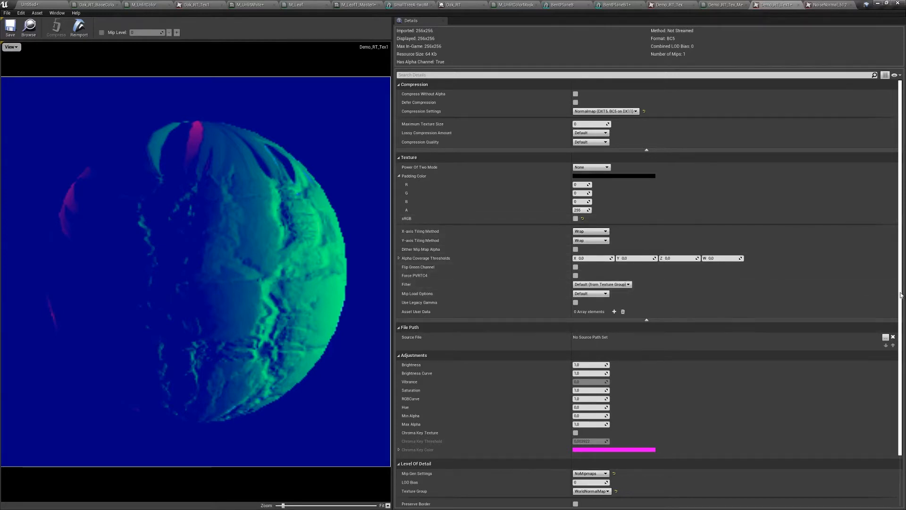
left_click_drag(900, 293, 903, 394)
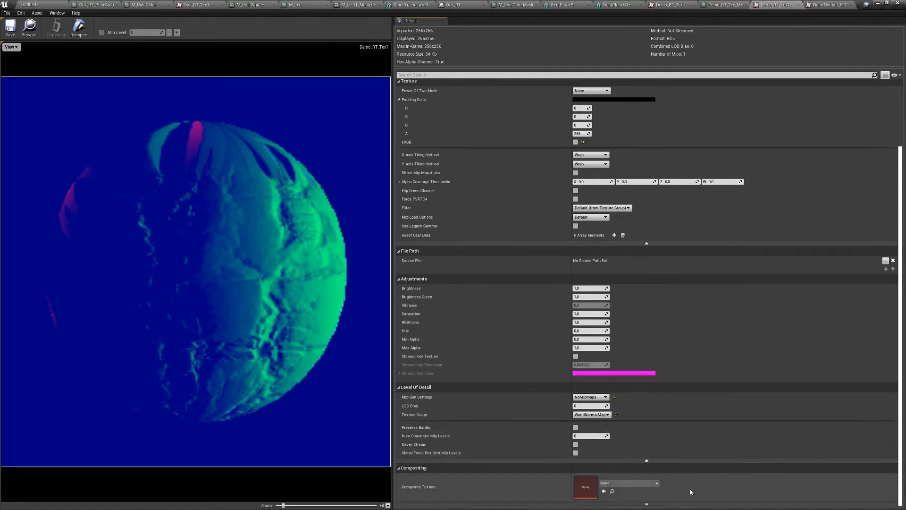
scroll(902, 456, "down", 2)
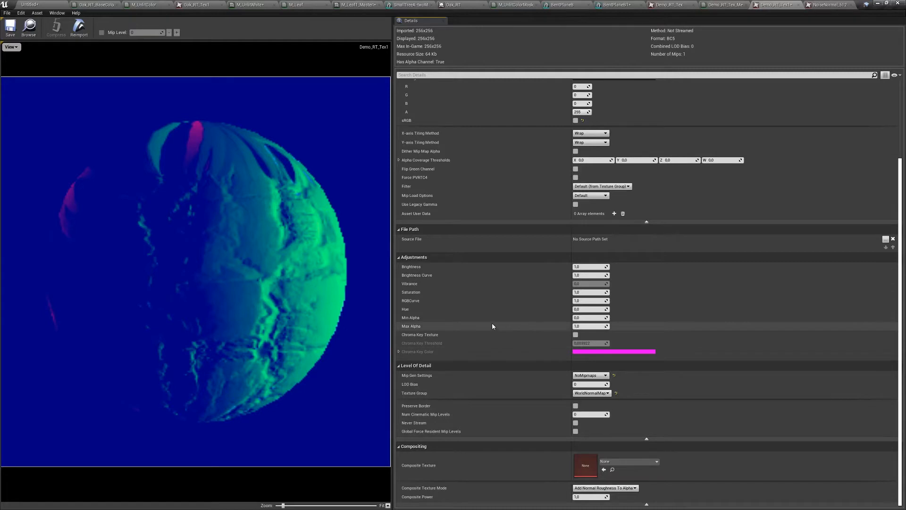
Step: Return to the level and create another static texture from the Demo_RT render target
left_click(49, 6)
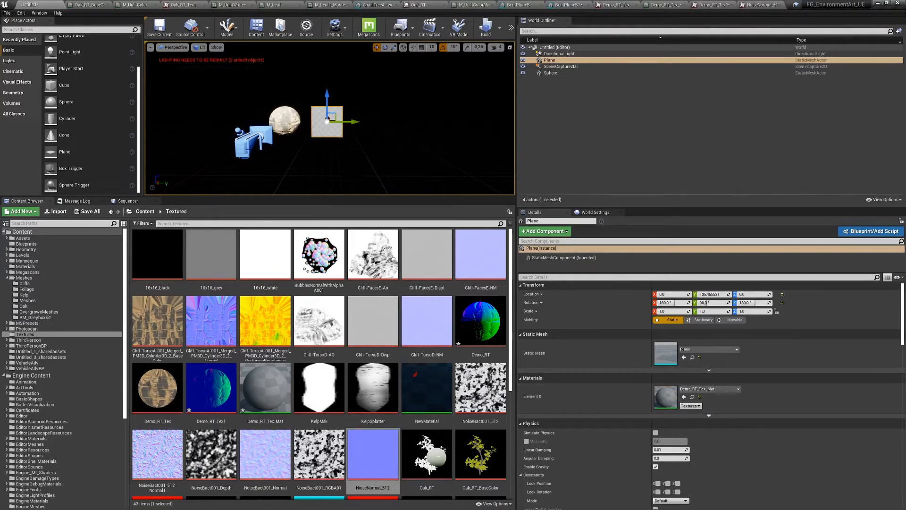
right_click(483, 323)
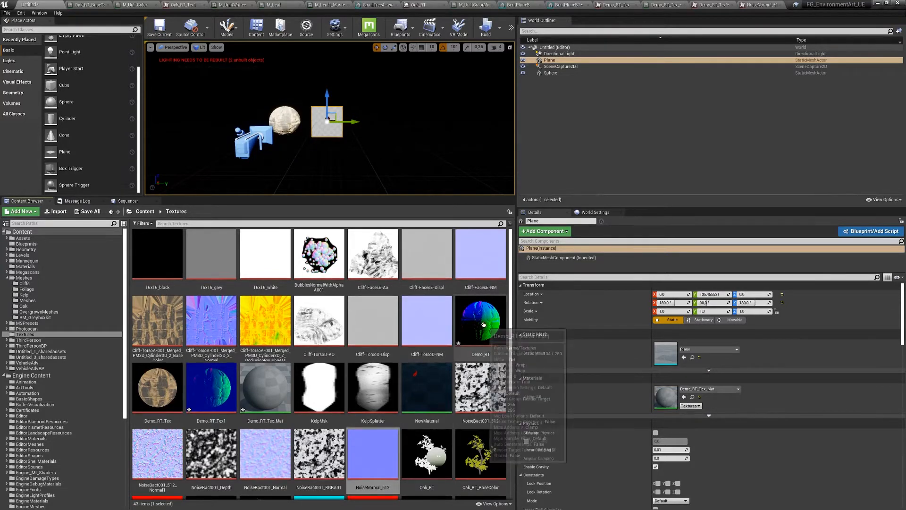
left_click(515, 350)
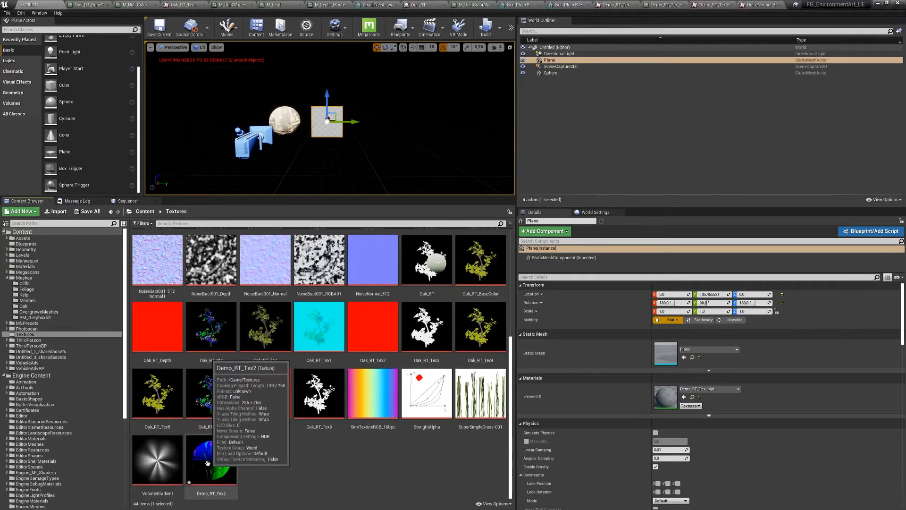
Step: Close the NoiseNormal_512 texture and, back in Demo_RT_Tex_Mat, line up the Demo_RT_Tex1 sample with the FlattenNormal node
double_click(665, 400)
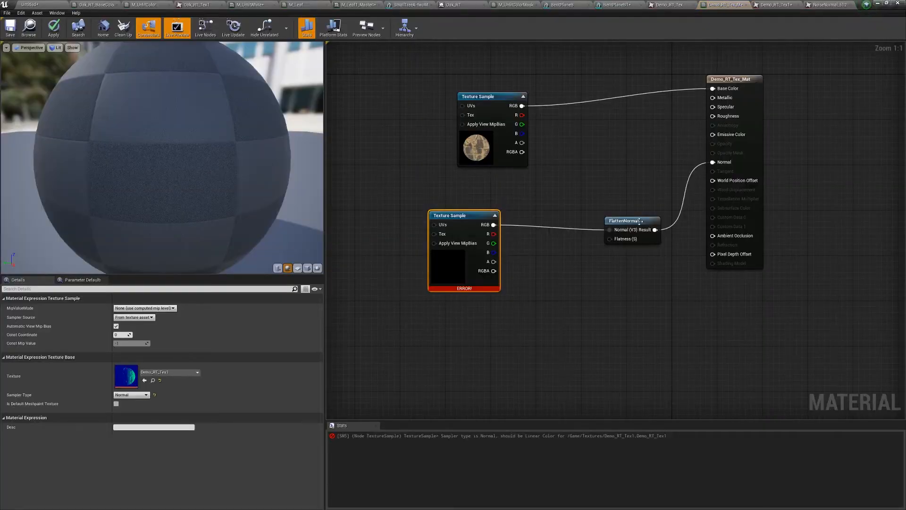
left_click(47, 5)
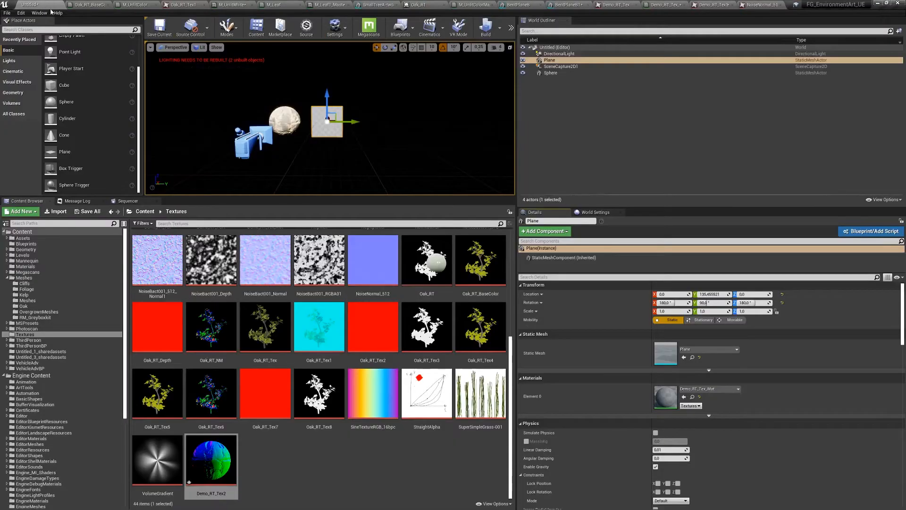
left_click(207, 464)
left_click(757, 6)
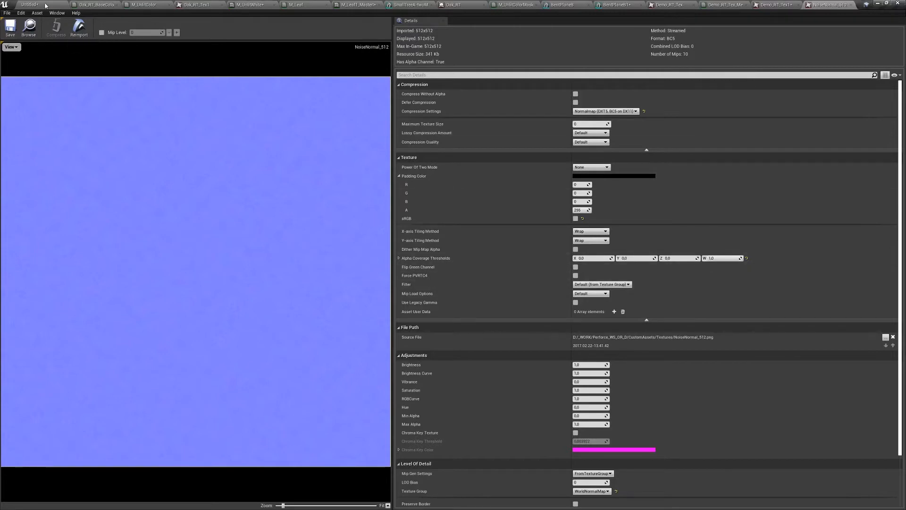
left_click(848, 5)
left_click(725, 8)
left_click(773, 7)
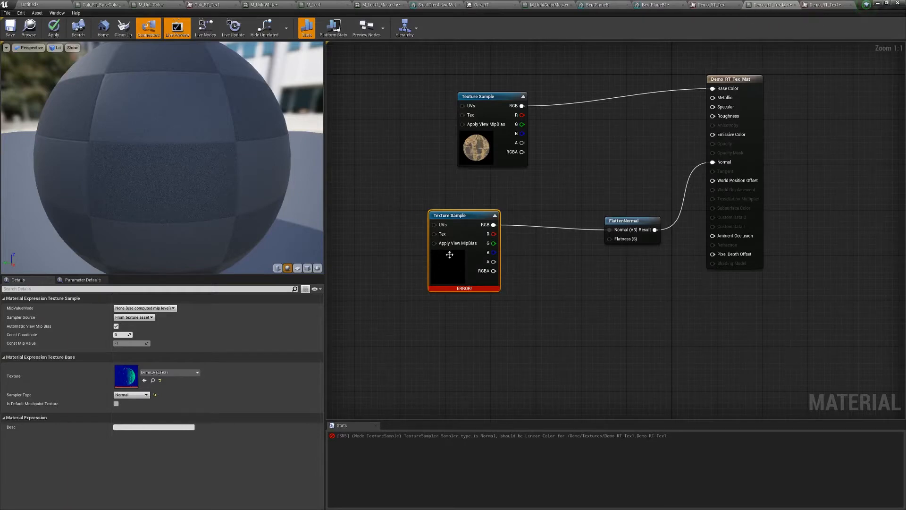
left_click_drag(471, 218, 449, 223)
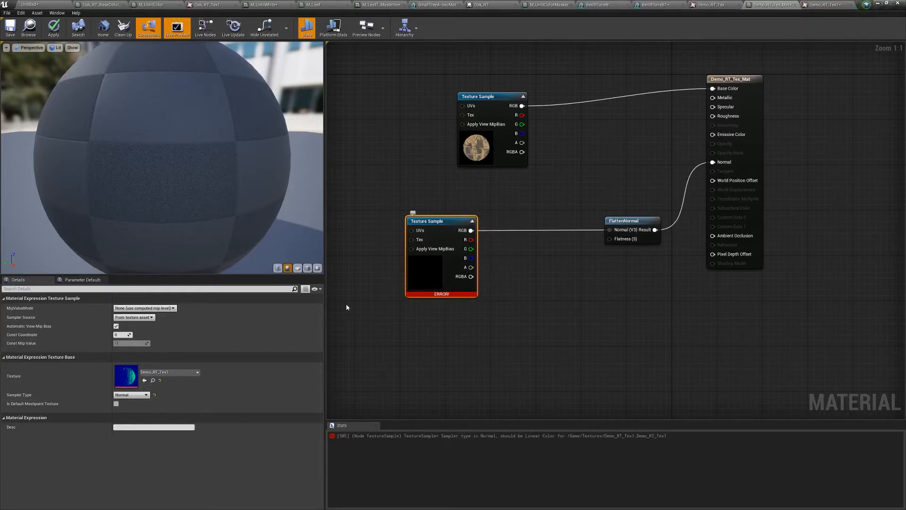
Step: Check the Demo_RT_Tex1 texture and set the sampler type of its sample in Demo_RT_Tex_Mat to Color
double_click(120, 377)
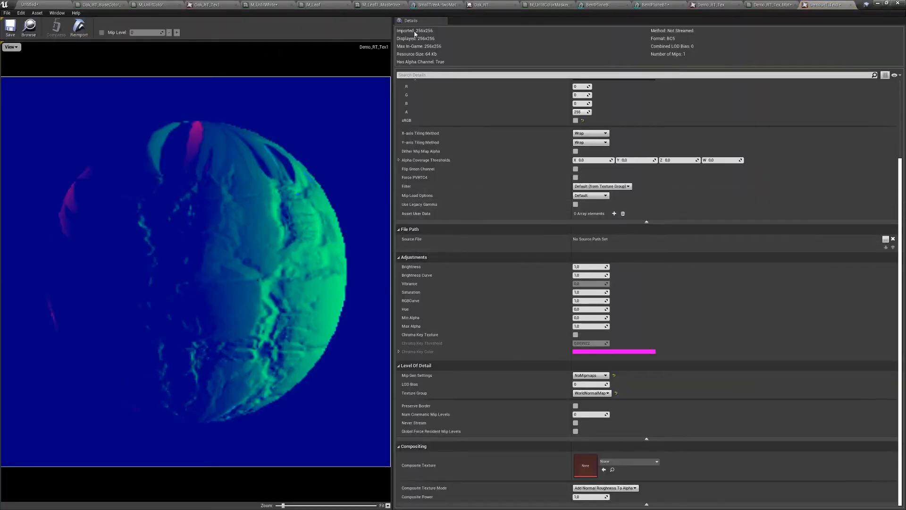
left_click(766, 8)
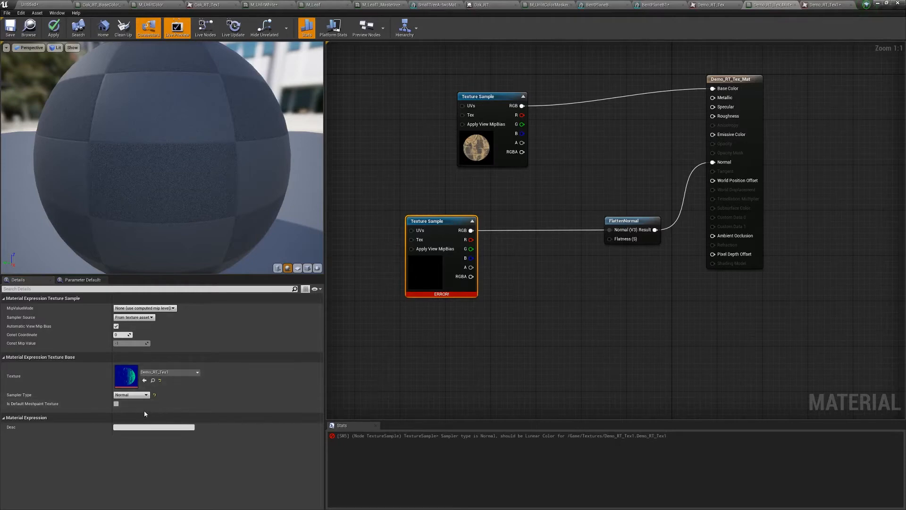
left_click(141, 395)
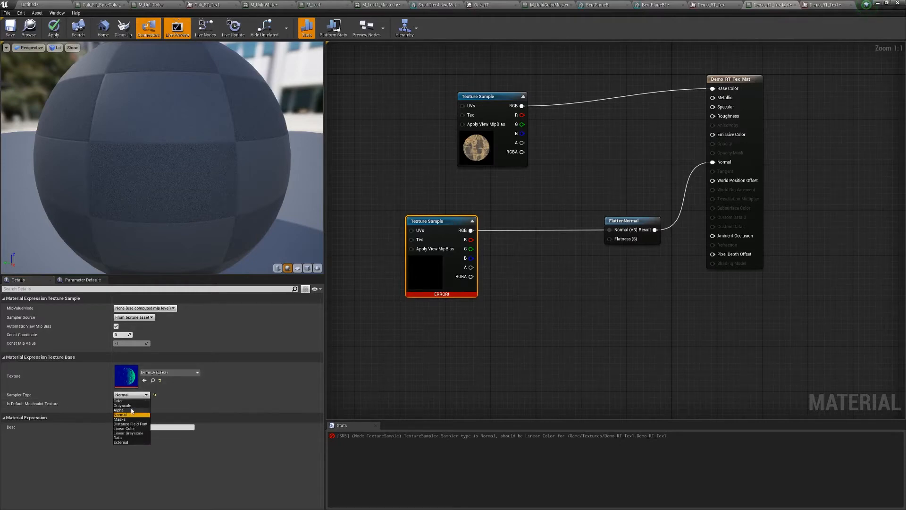
left_click(119, 401)
left_click(137, 396)
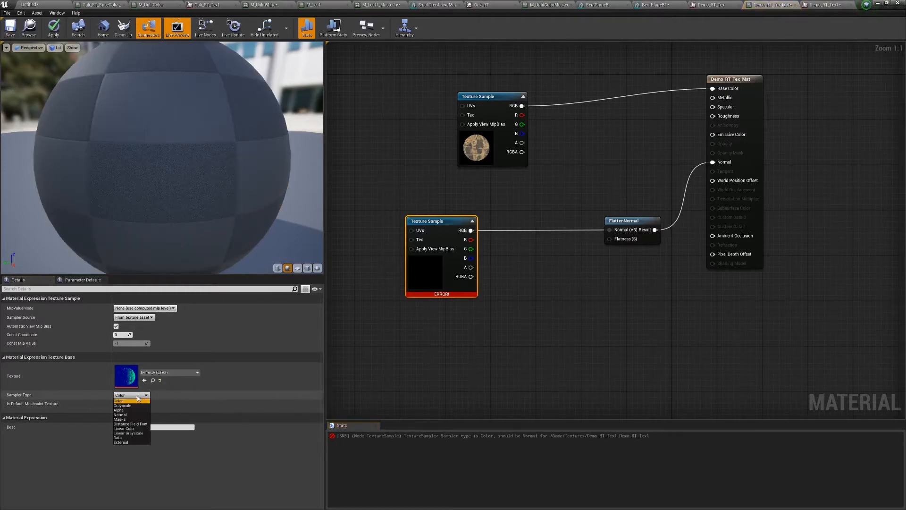
Step: Reselect the Demo_RT_Tex1 sample, try to apply the material, and abort the update
left_click(435, 344)
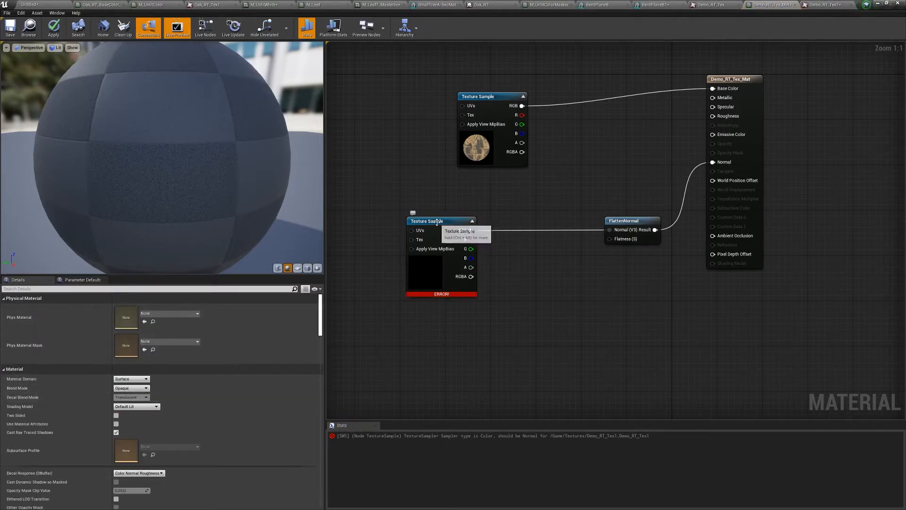
left_click(441, 236)
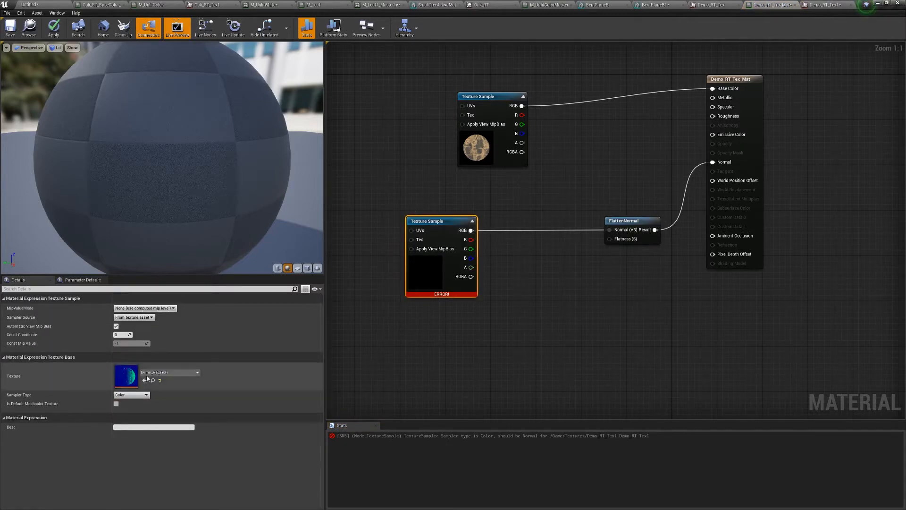
left_click(55, 29)
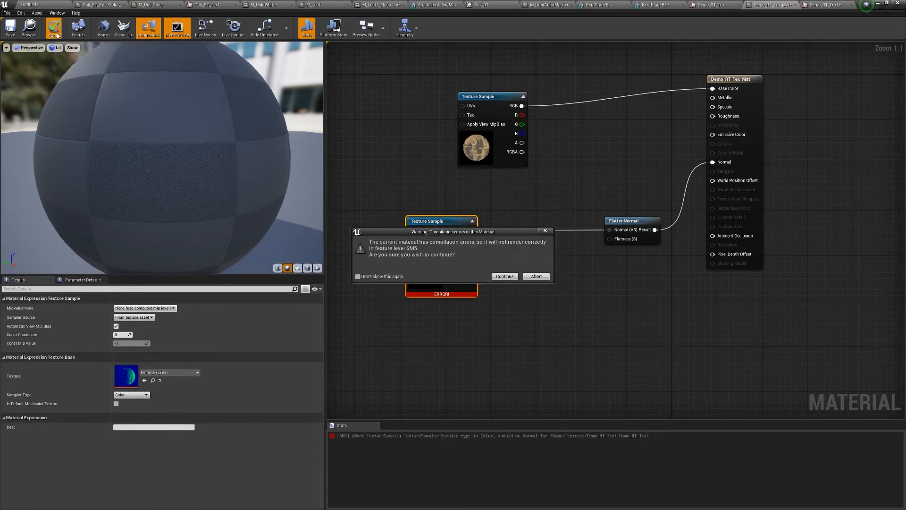
left_click(537, 277)
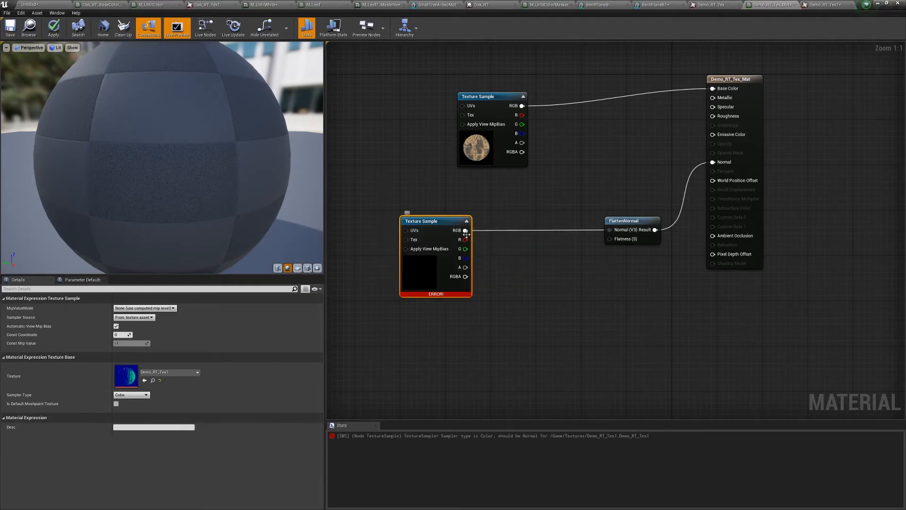
Step: Examine Demo_RT_Tex1's compression and texture settings and return to Demo_RT_Tex_Mat
double_click(130, 380)
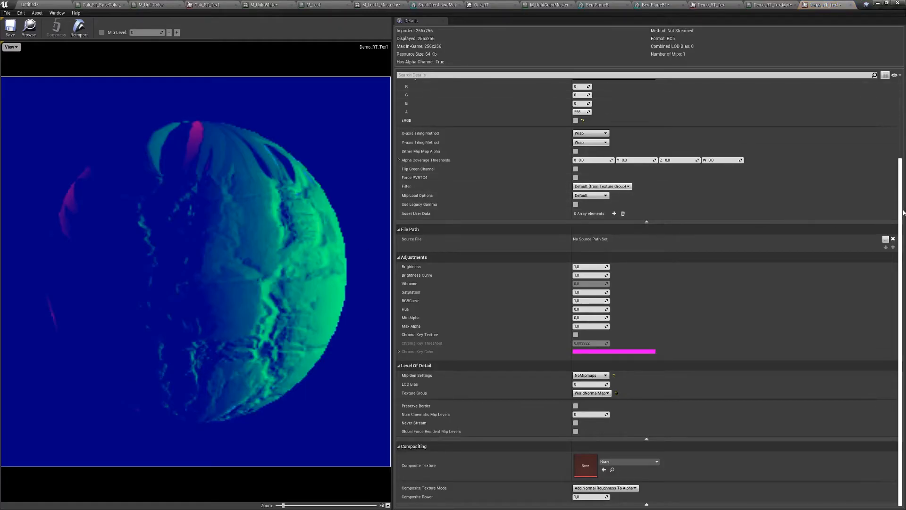
scroll(891, 213, "up", 3)
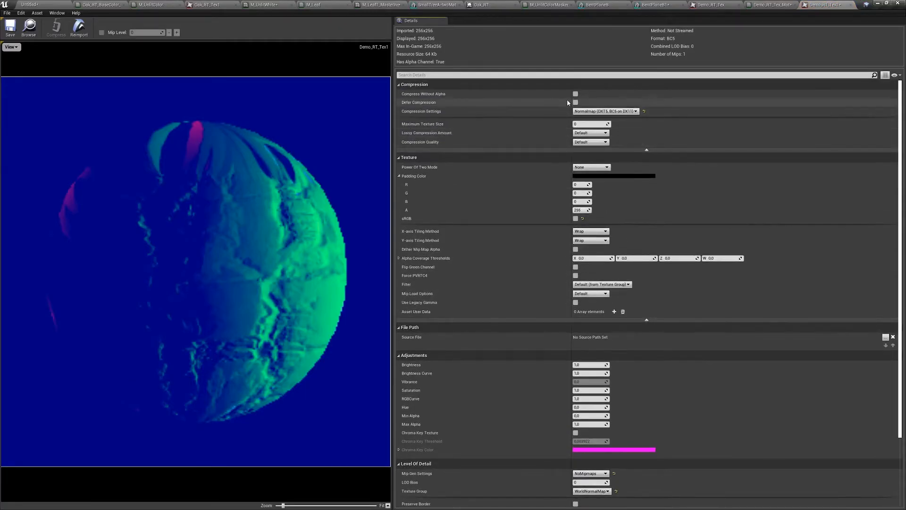
left_click(767, 5)
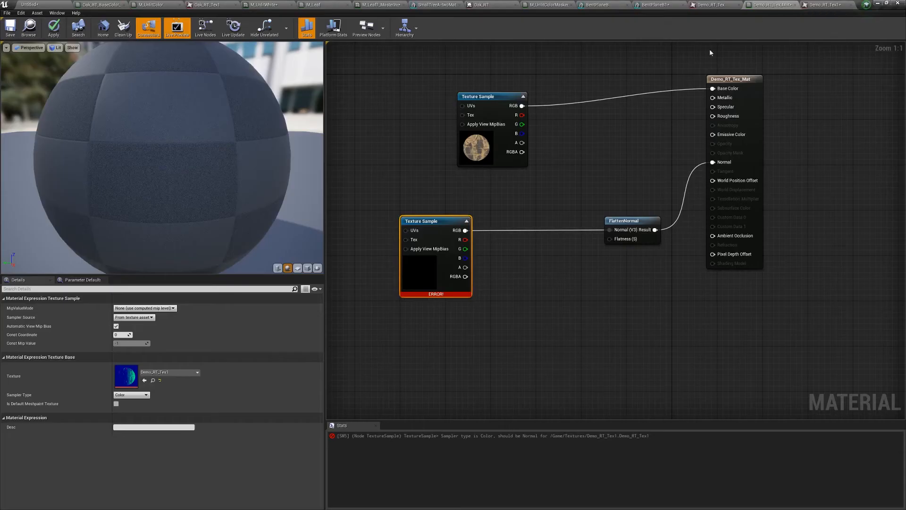
Step: Try Linear Color as the Demo_RT_Tex1 sample's sampler type and switch it to Normal
left_click(131, 394)
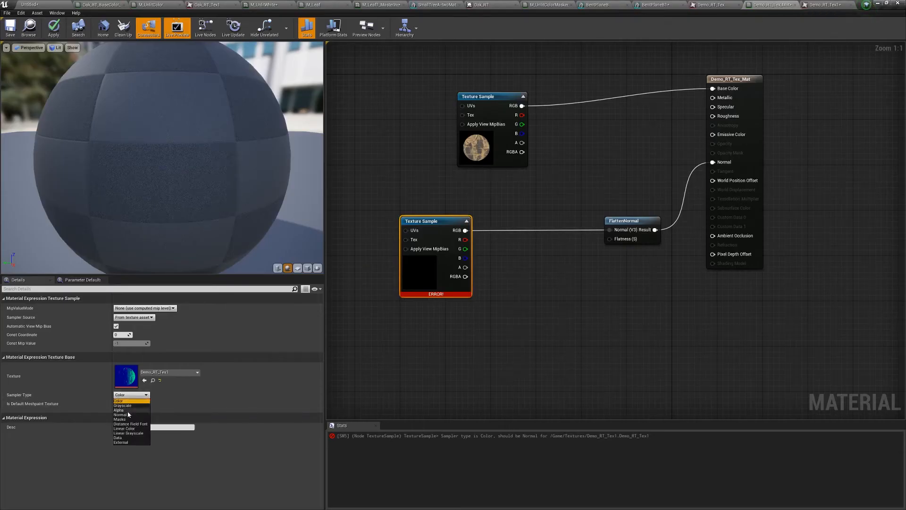
left_click(124, 428)
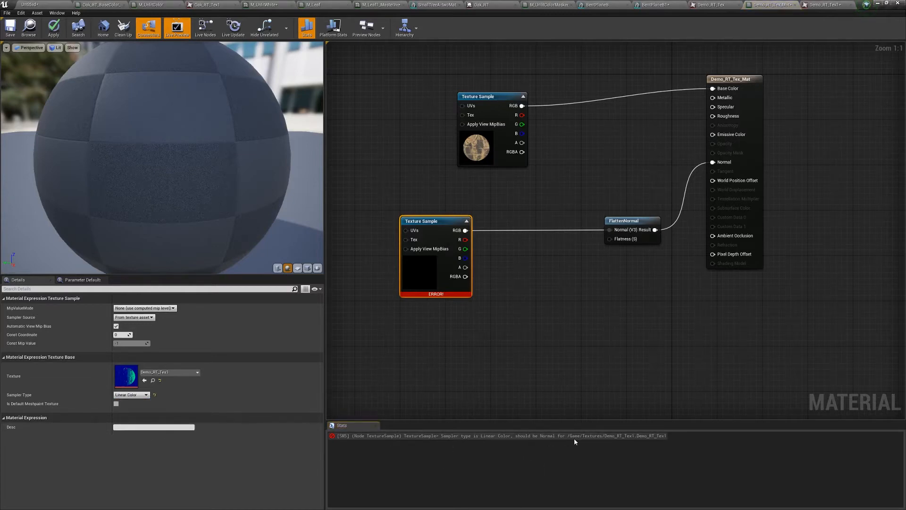
left_click(144, 396)
left_click(129, 414)
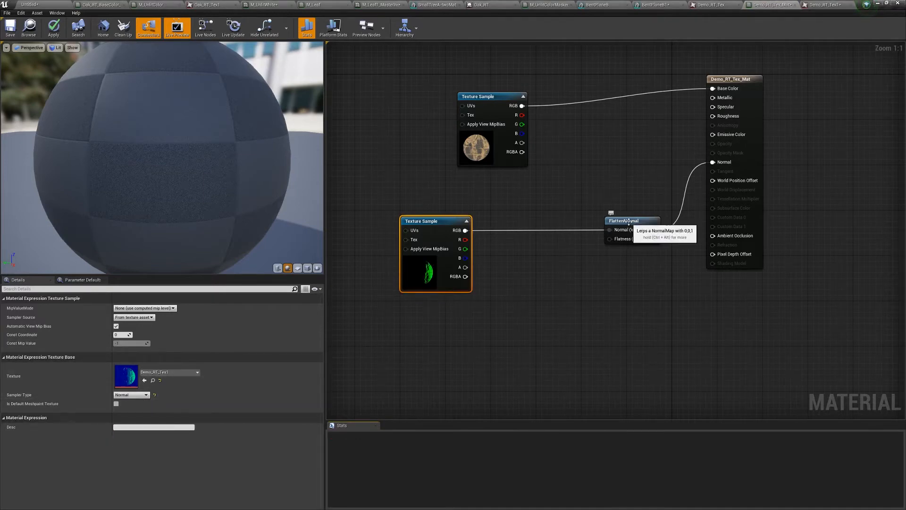
Step: Move the FlattenNormal node closer to the Demo_RT_Tex1 sample, apply the material, and inspect the plane in the level
left_click_drag(626, 221, 575, 221)
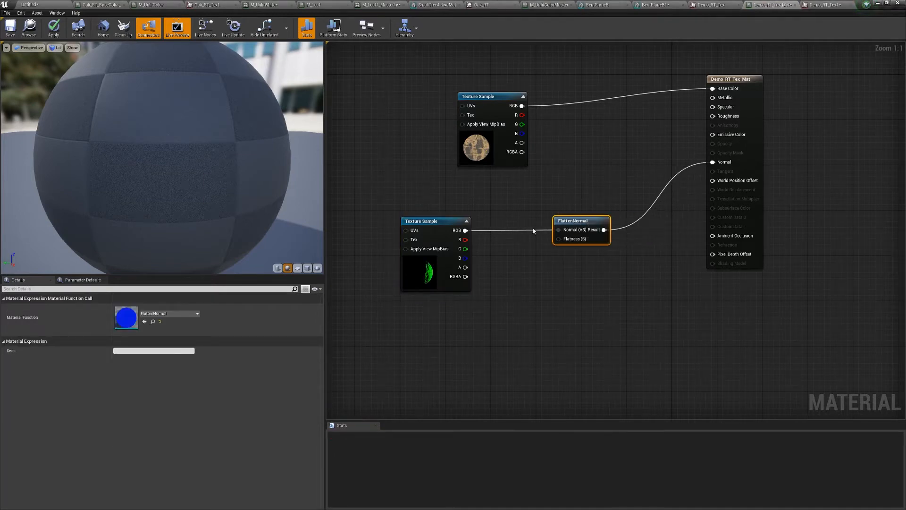
left_click(54, 28)
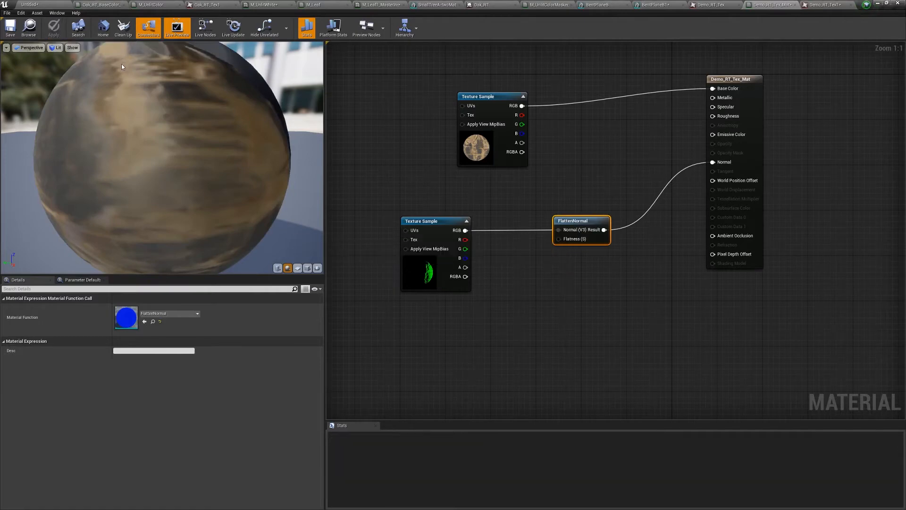
left_click(34, 5)
right_click_drag(374, 129, 374, 130, "alt")
left_click_drag(374, 129, 365, 131, "alt")
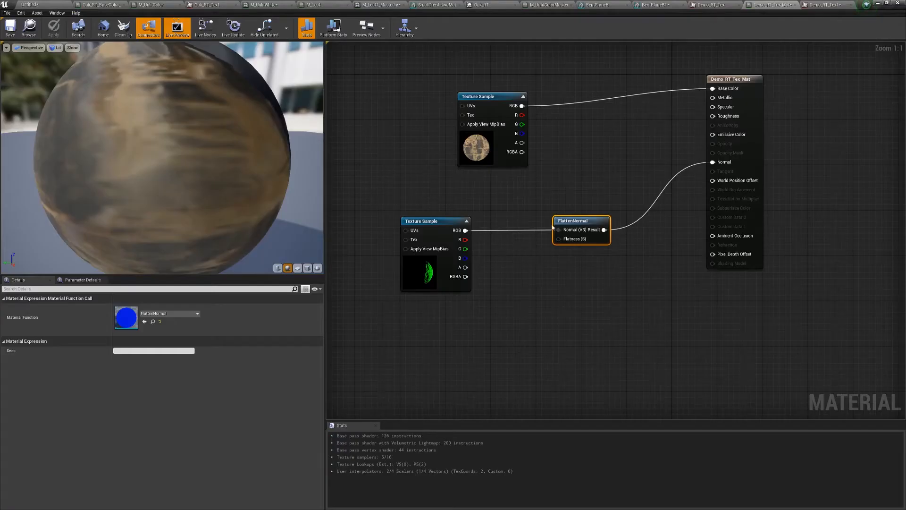
Step: Enable Flip Green Channel on the Demo_RT_Tex1 texture and inspect the plane in the level
double_click(454, 225)
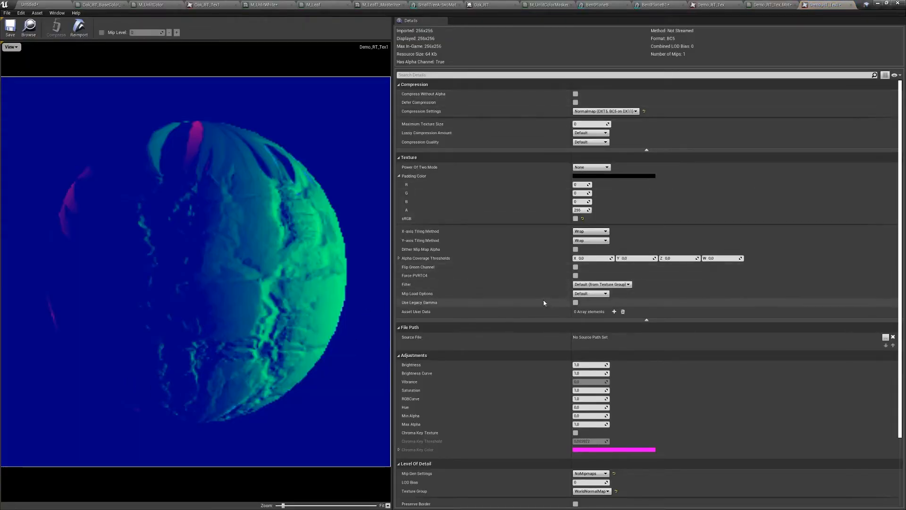
left_click(576, 267)
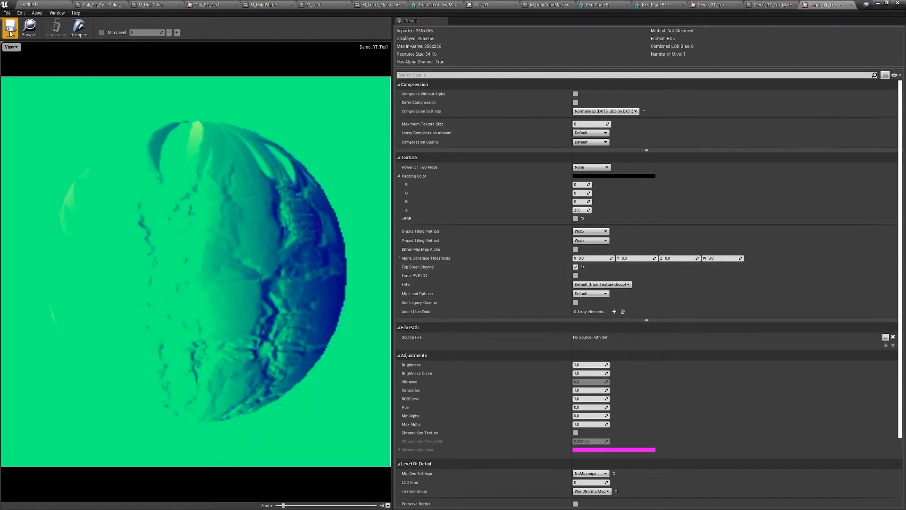
left_click(29, 5)
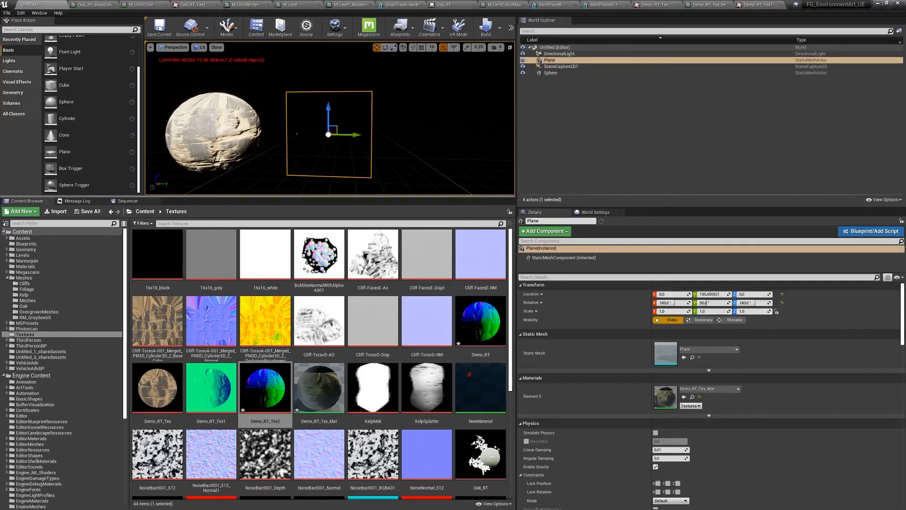
right_click_drag(330, 123, 366, 121)
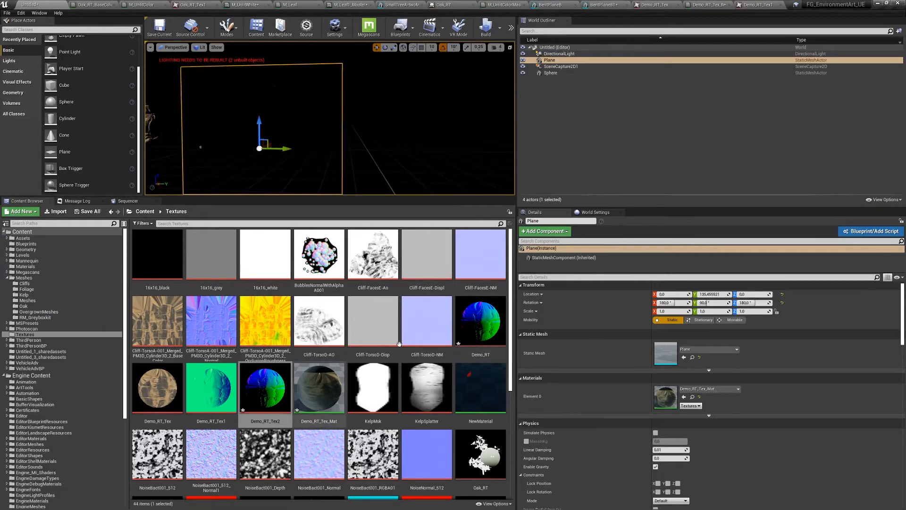
Step: Create a further static texture from the Demo_RT render target in the Textures folder
left_click(479, 318)
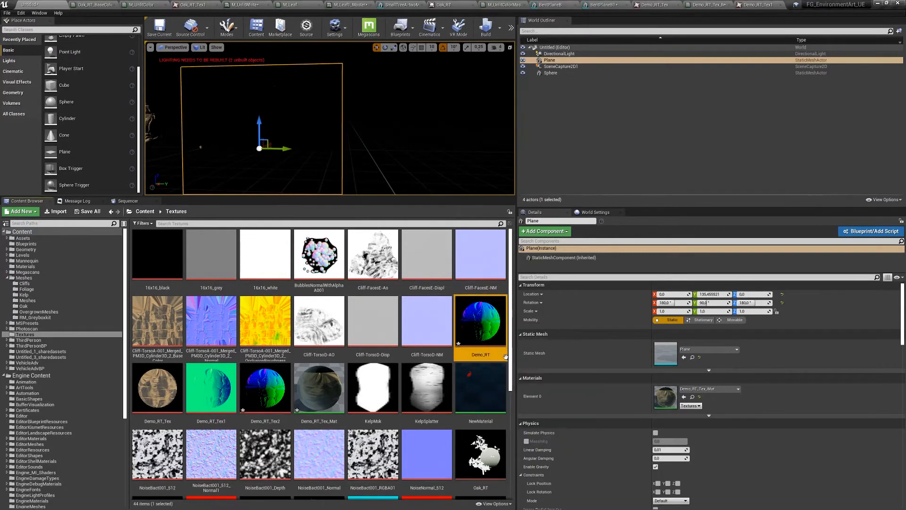
scroll(511, 379, "down", 1)
scroll(512, 379, "down", 5)
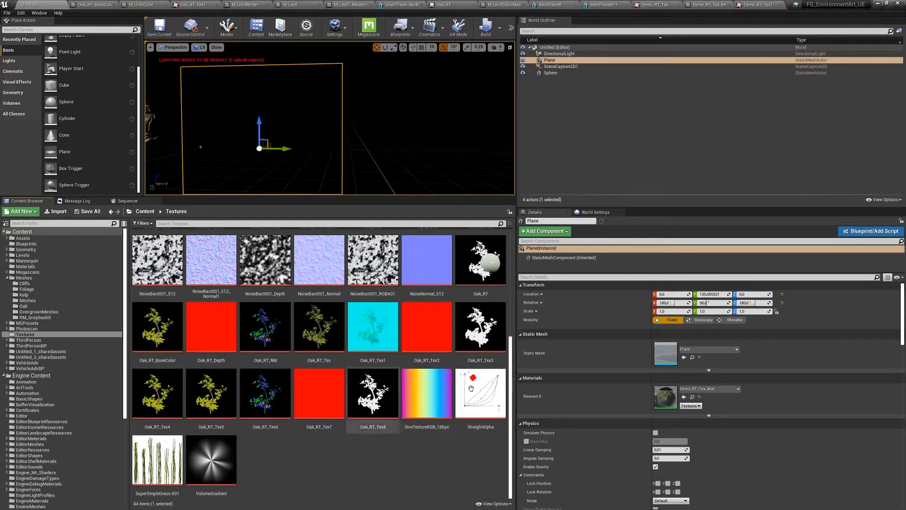
scroll(486, 281, "up", 5)
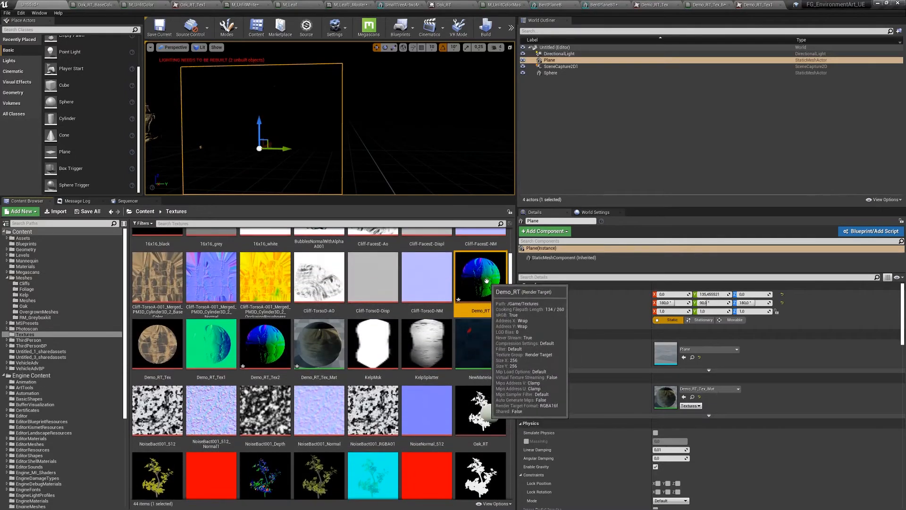
right_click(487, 281)
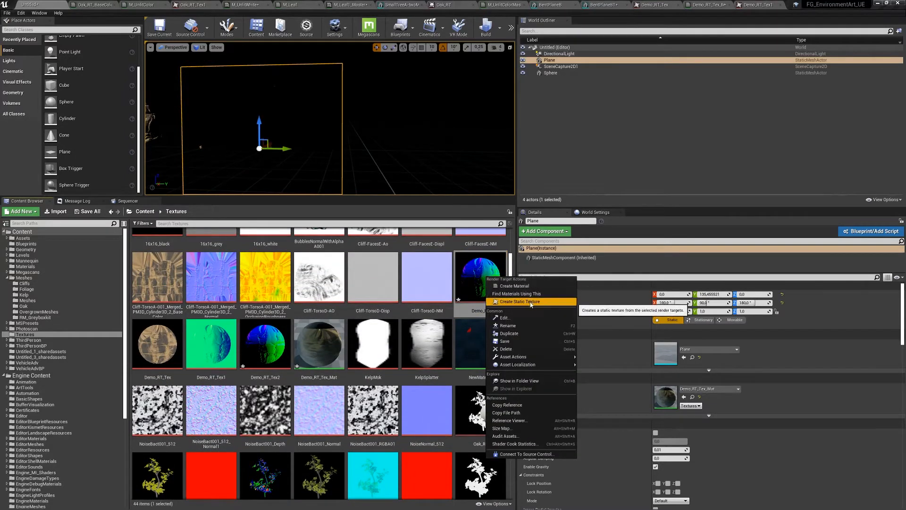
left_click(531, 302)
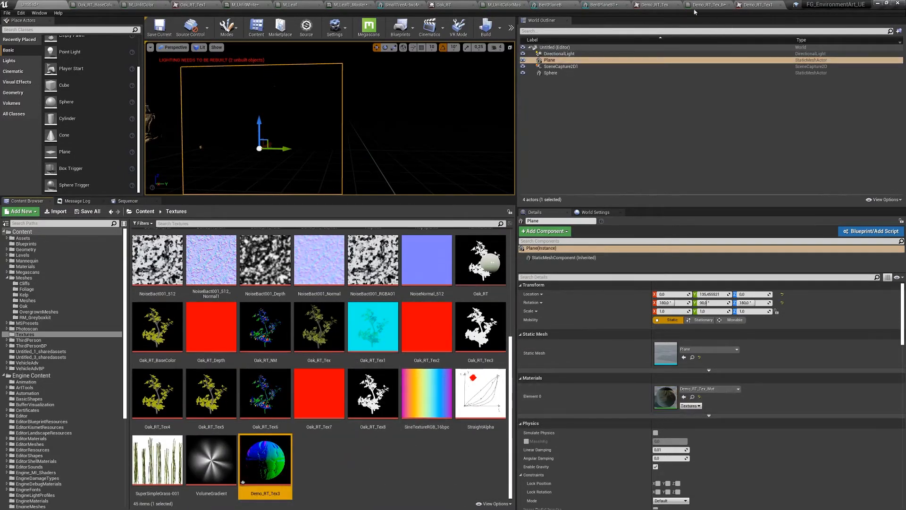
Step: Assign Demo_RT_Tex3 to the texture sample feeding FlattenNormal, apply Demo_RT_Tex_Mat, and inspect the plane in the level
left_click(712, 5)
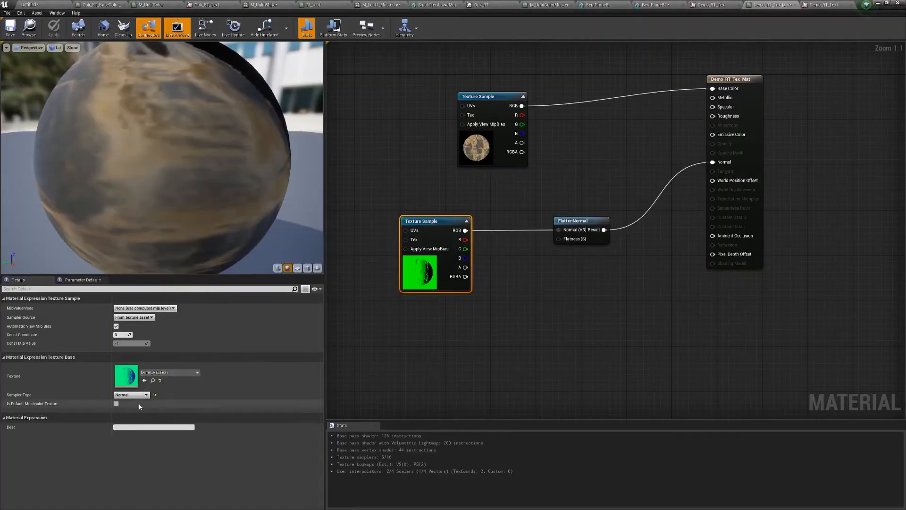
left_click(145, 380)
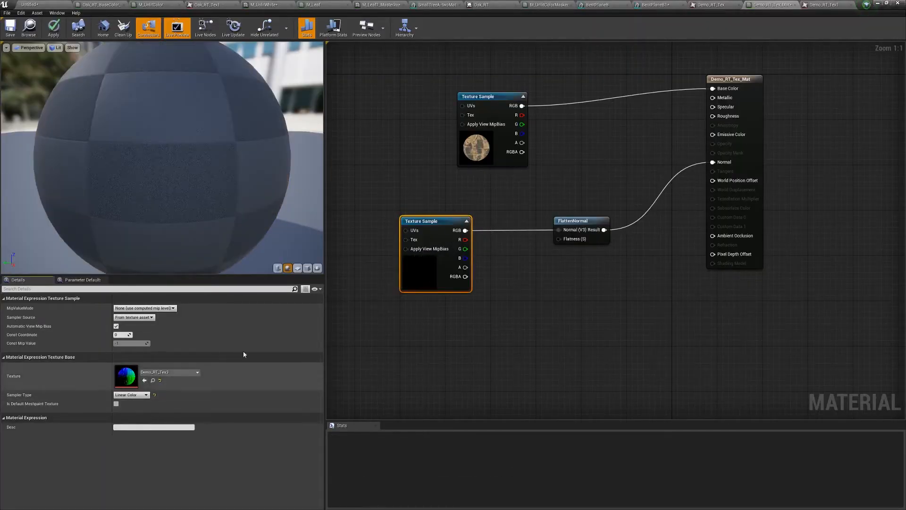
left_click(58, 34)
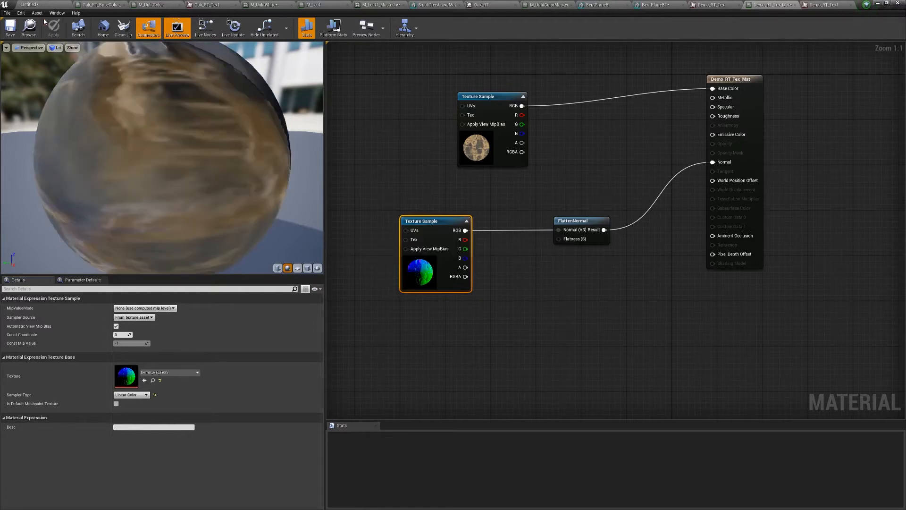
left_click(29, 4)
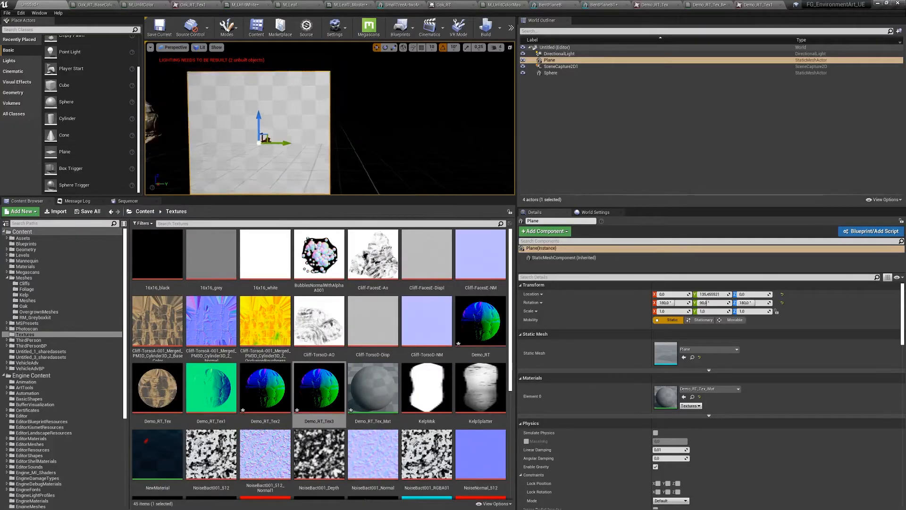
key("w")
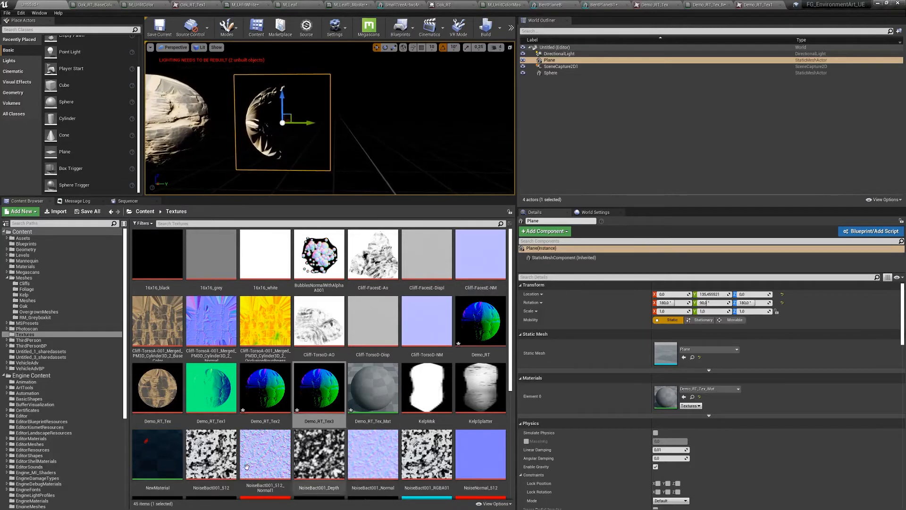
Step: Enable Flip Green Channel on the Demo_RT_Tex3 texture and return to the level
double_click(312, 393)
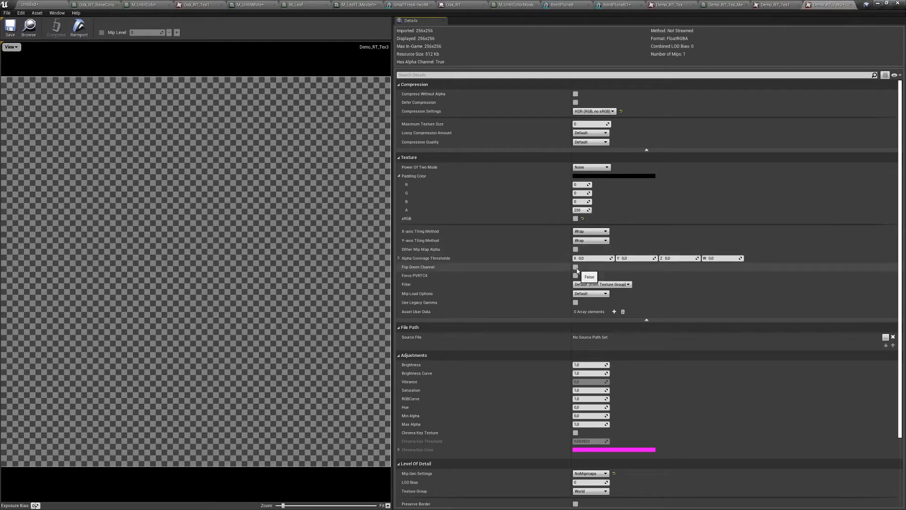
left_click(576, 268)
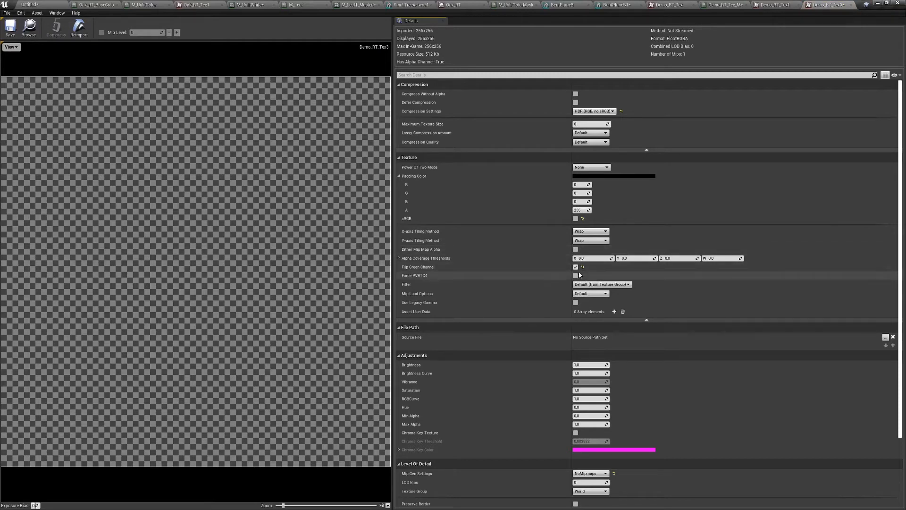
left_click(41, 6)
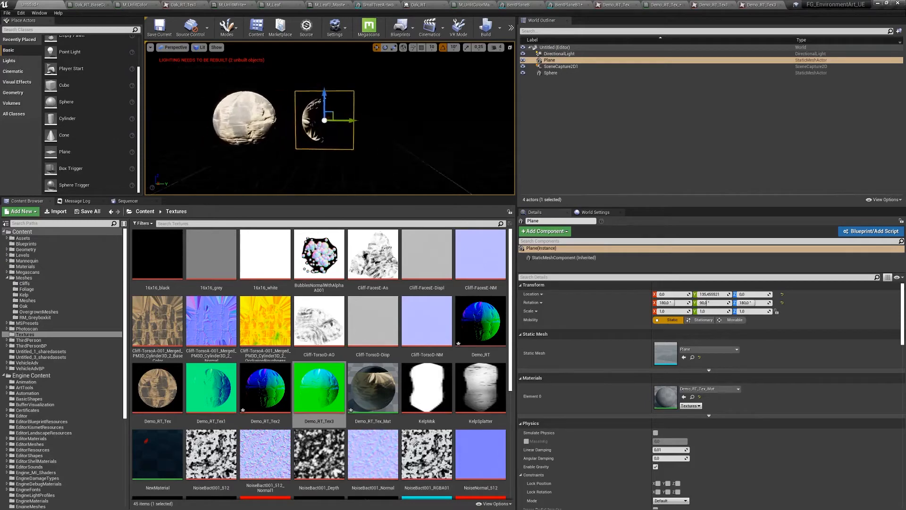
Step: Select the directional light and rotate it about the vertical axis to a yaw of about -110°
right_click_drag(331, 123, 312, 87)
key("s")
left_click(274, 58)
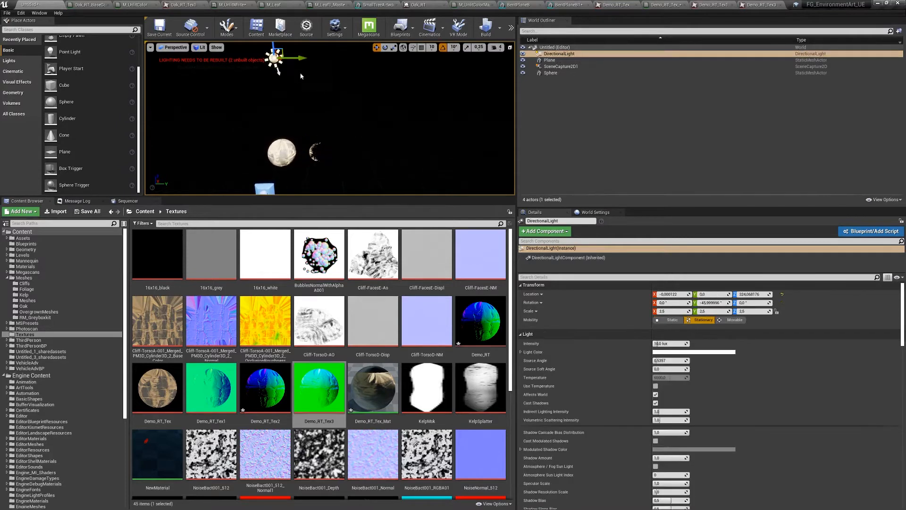
key("e")
left_click_drag(284, 96, 231, 89)
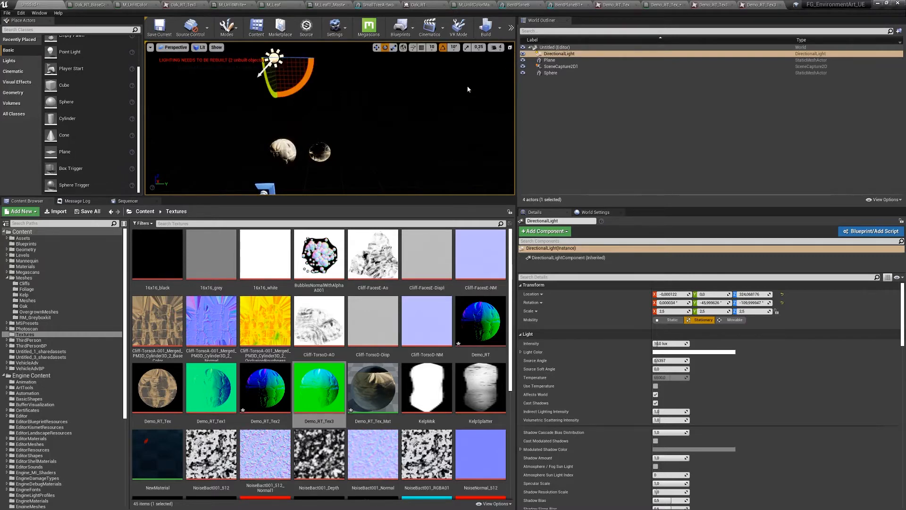
Step: Compare the shading on the sphere and the plane up close, and select the plane
right_click_drag(468, 88, 485, 100)
key("w")
key("s")
key("w")
key("s")
key("w")
right_click_drag(269, 168, 262, 173)
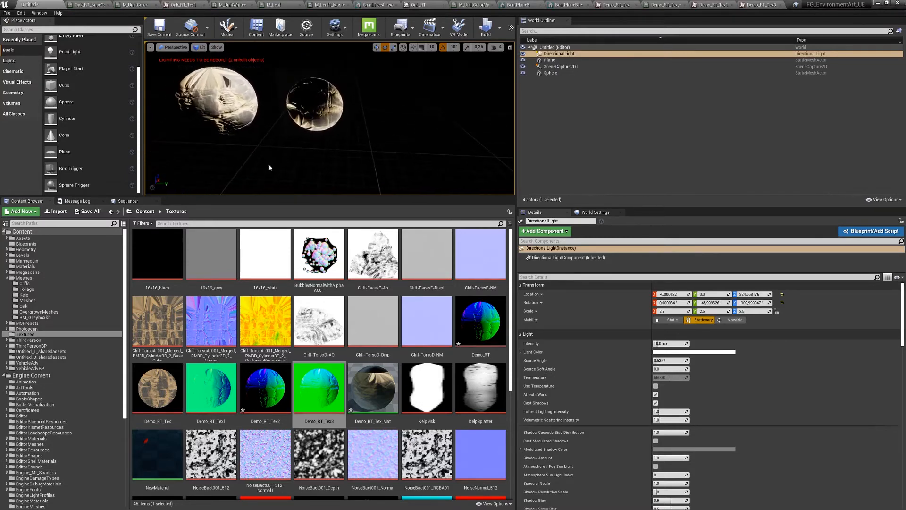
left_click(322, 119)
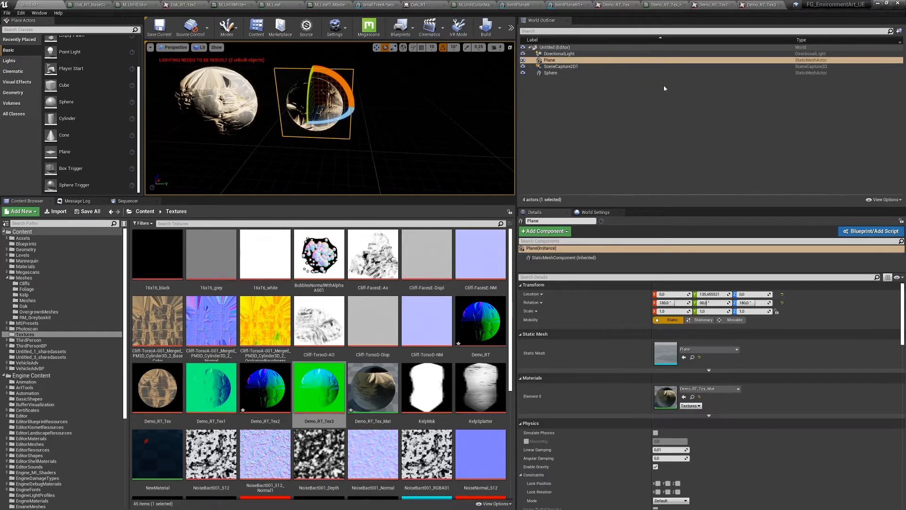
Step: In Demo_RT_Tex_Mat, add a Multiply node fed by the normal texture sample's RGB output and place it before FlattenNormal
left_click(674, 10)
left_click_drag(428, 221, 387, 223)
right_click_drag(437, 237, 454, 219)
left_click_drag(442, 213, 485, 235)
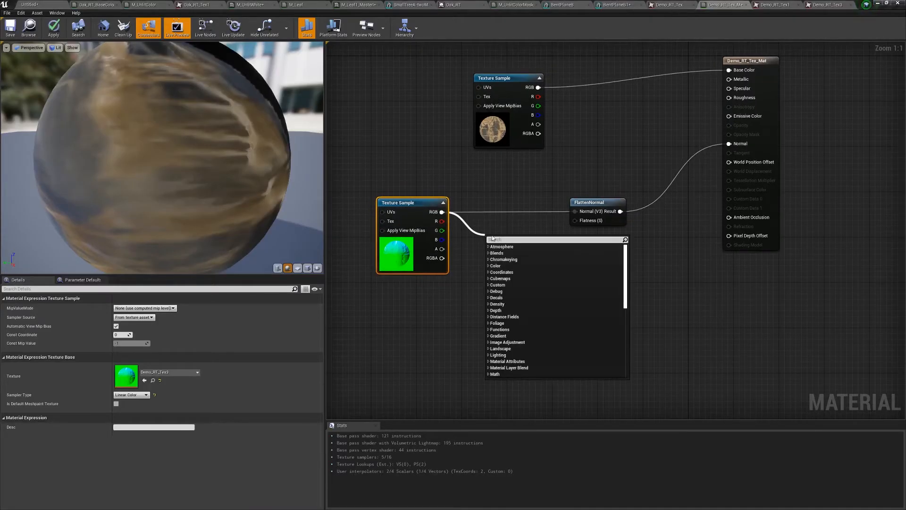
type("multiply")
key("Return")
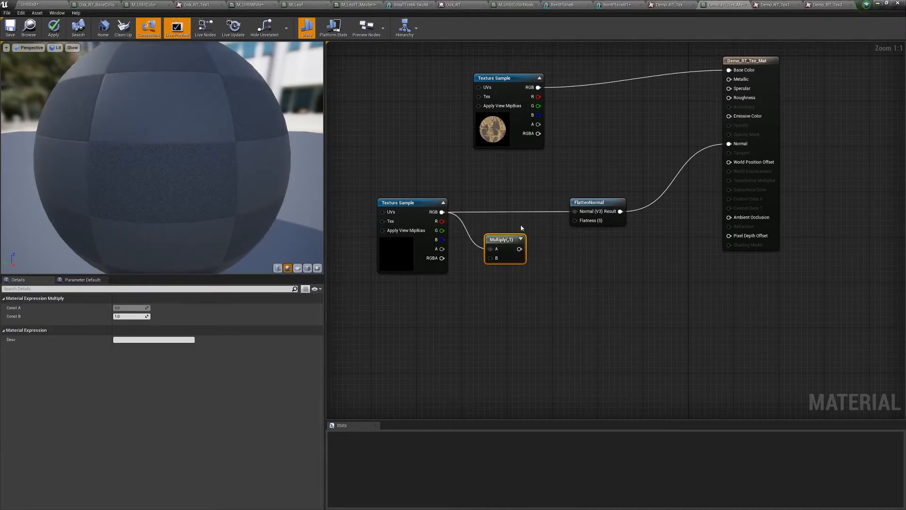
left_click_drag(509, 239, 538, 231)
Step: Add a constant with value -1 and connect it to the Multiply node's B input
left_click(444, 311)
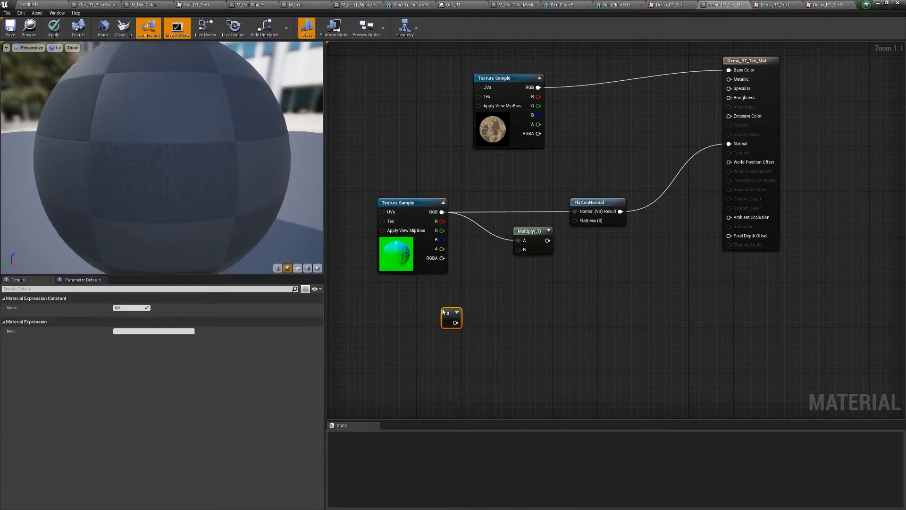
left_click(136, 308)
type("-1")
key("Return")
left_click(474, 293)
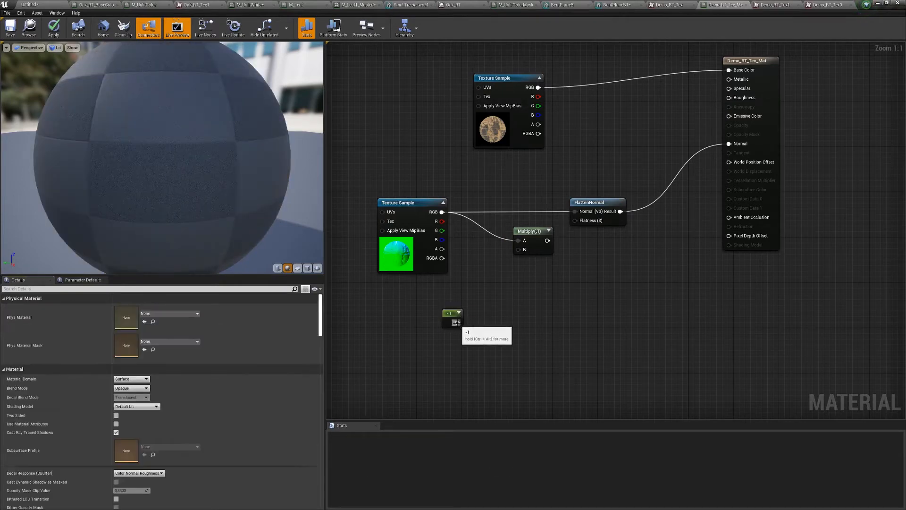
left_click_drag(453, 325, 492, 287)
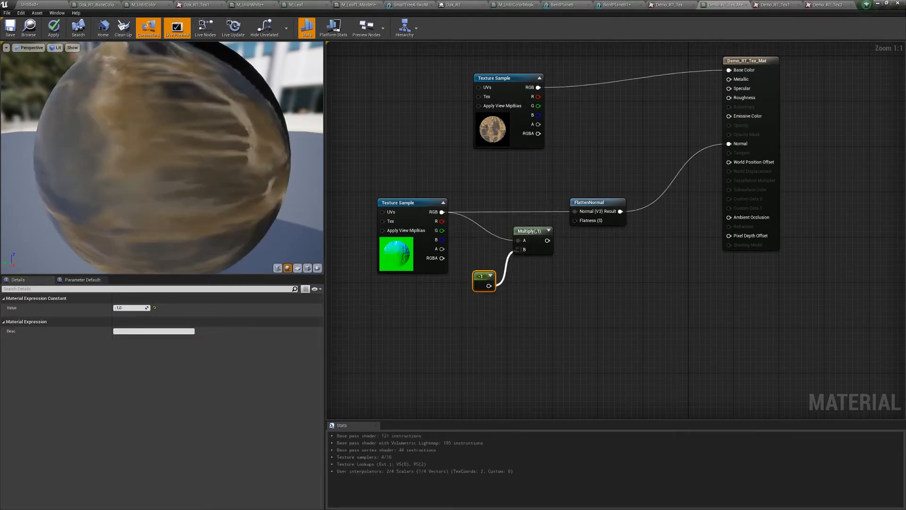
left_click_drag(519, 250, 519, 249)
Step: Feed the Multiply result into FlattenNormal, apply the material, and preview it on a plane
left_click_drag(547, 241, 575, 211)
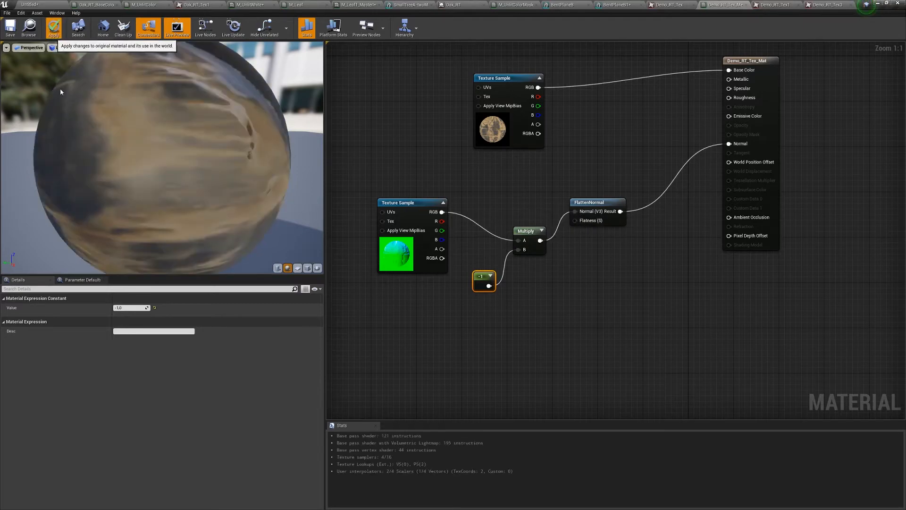
left_click(54, 34)
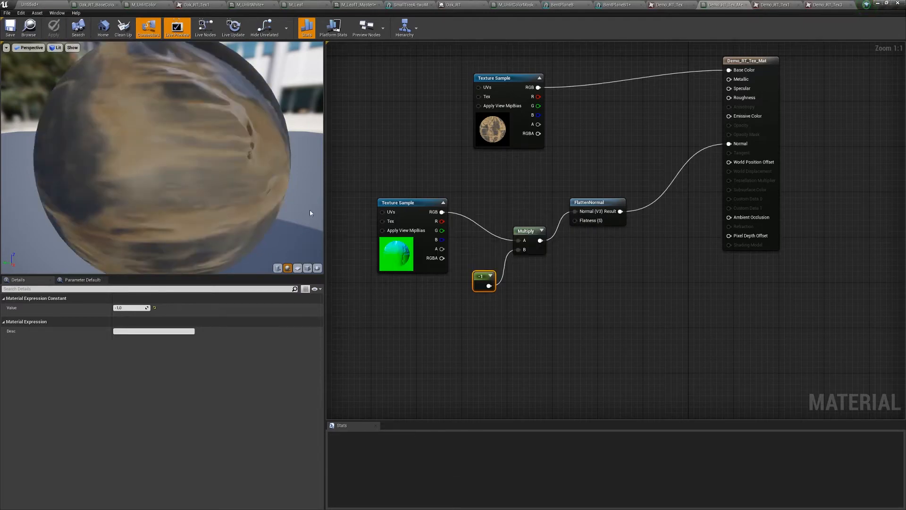
left_click(298, 268)
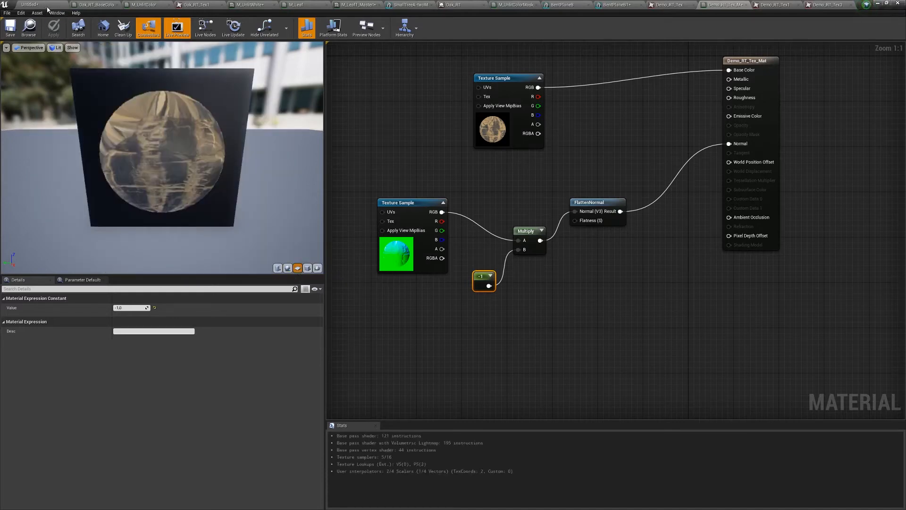
Step: Return to the level and enlarge the viewport in height and width
left_click(47, 6)
mouse_move(331, 123)
right_mouse_down()
mouse_move(338, 101)
mouse_move(321, 111)
mouse_move(339, 112)
right_mouse_up()
key("s")
key("w")
key("s")
key("w")
left_click_drag(358, 197, 500, 367)
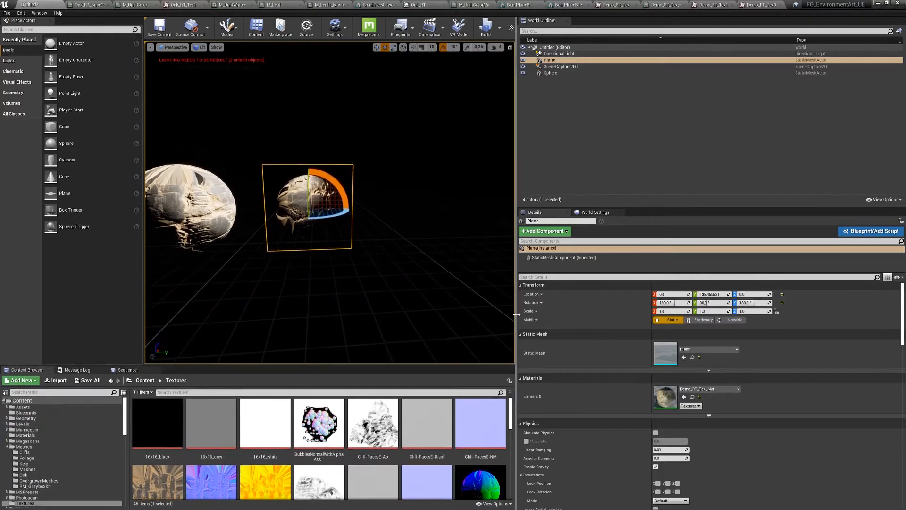
left_click_drag(517, 314, 632, 316)
Step: Examine the sphere and the selected plane from several distances to compare their lighting
key("s")
right_click_drag(565, 304, 533, 303)
key("w")
key("d")
key("s")
key("w")
key("s")
left_click(444, 288)
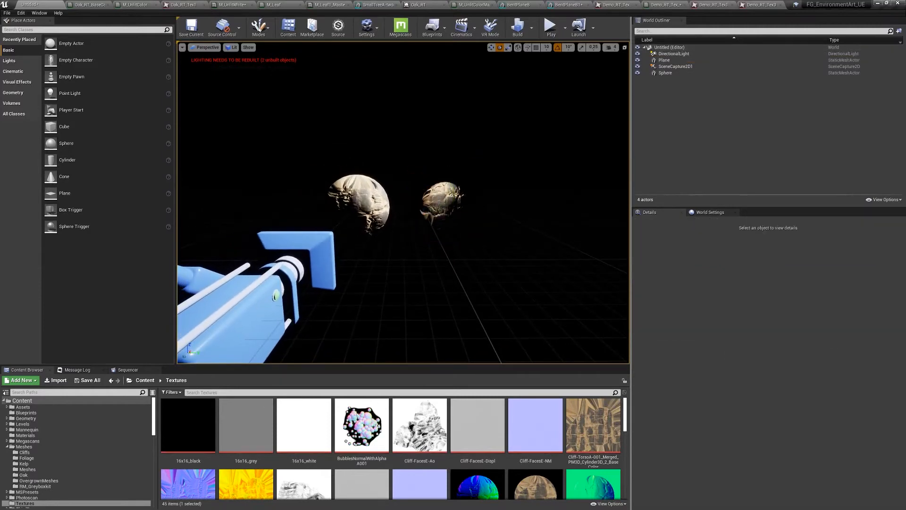
left_click(446, 199)
key("s")
right_click_drag(445, 199, 422, 231)
key("w")
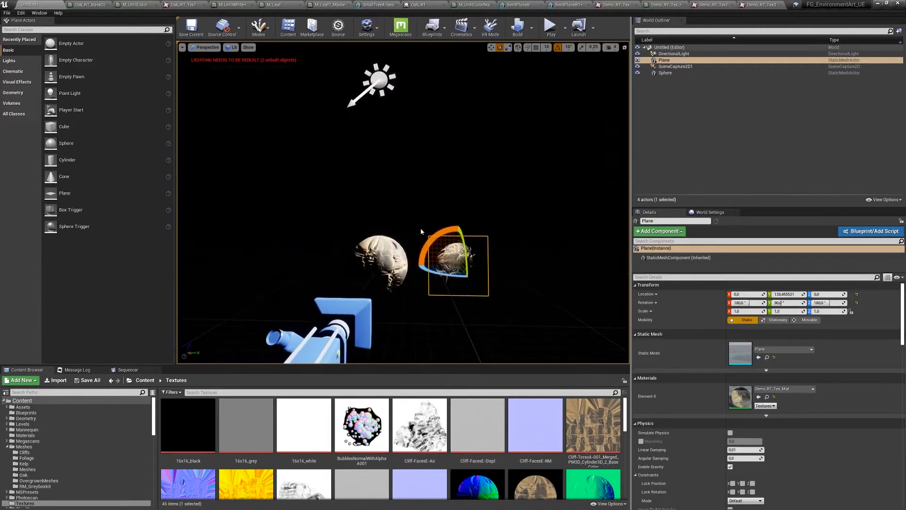
Step: Switch the transform gizmo to local space and try rotating the directional light while comparing the sphere and plane shading
left_click(376, 80)
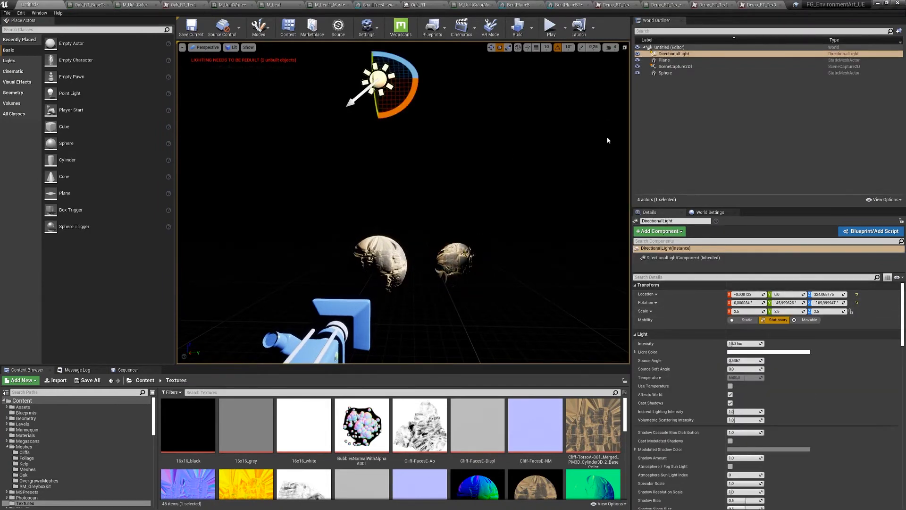
left_click(558, 48)
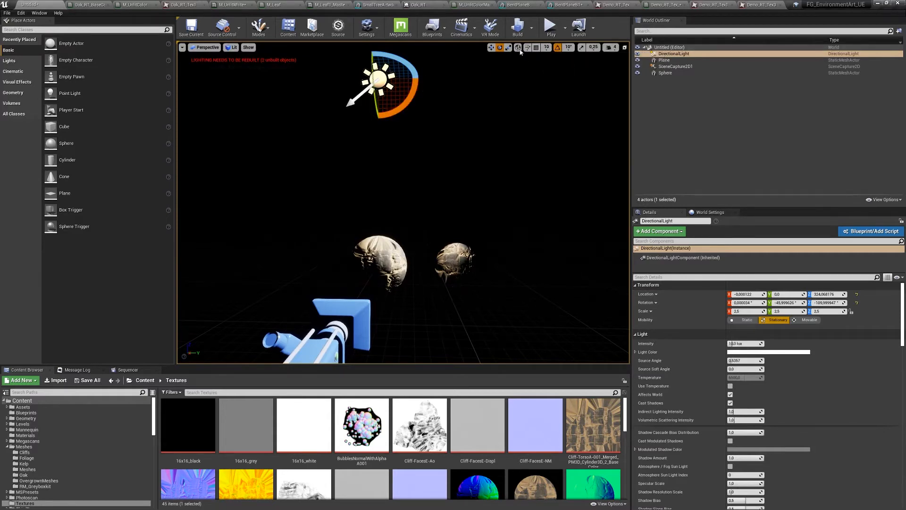
left_click(519, 48)
left_click_drag(375, 66, 369, 145)
right_click_drag(415, 229, 417, 257)
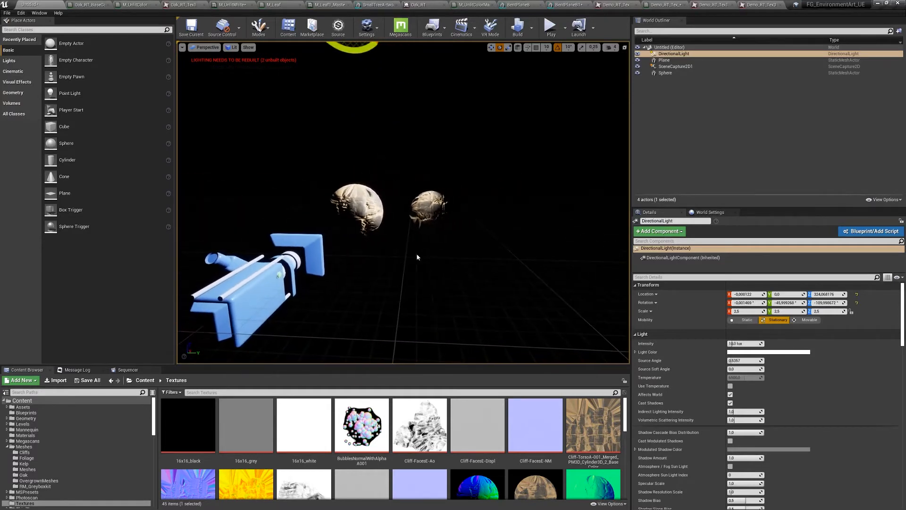
Step: Duplicate the textured plane four times, spreading the copies above and beside the original
left_click(428, 208)
key("w")
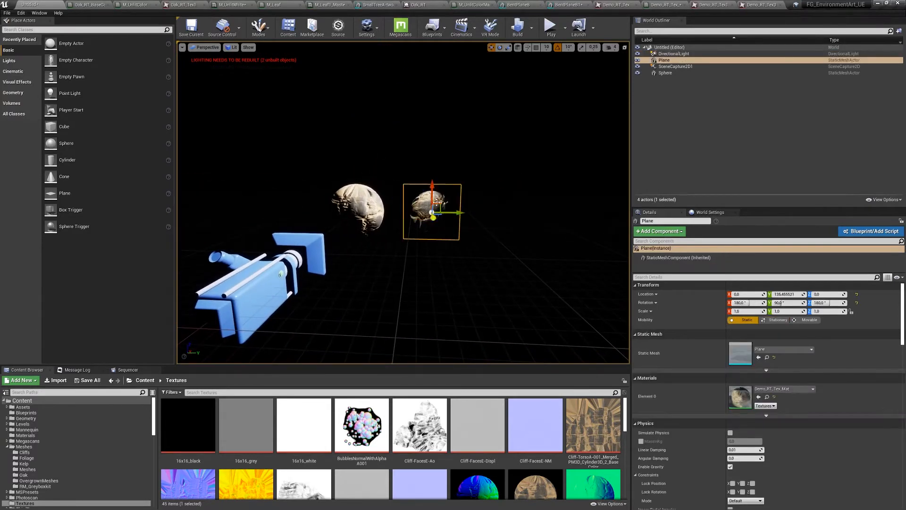
left_click_drag(433, 212, 445, 65, "alt")
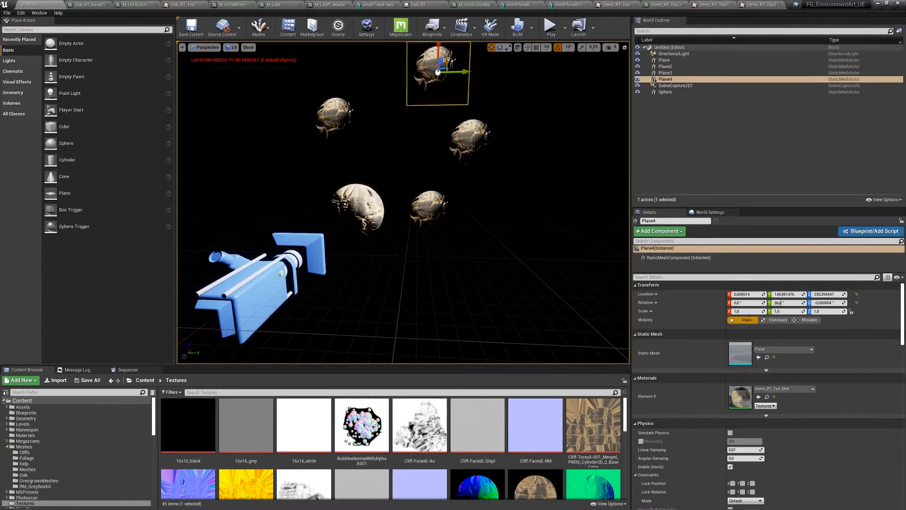
mouse_move(445, 66)
right_mouse_down()
mouse_move(445, 81)
mouse_move(427, 85)
mouse_move(444, 83)
mouse_move(445, 72)
right_mouse_up()
key("s")
key("w")
left_click_drag(449, 124, 524, 121, "alt")
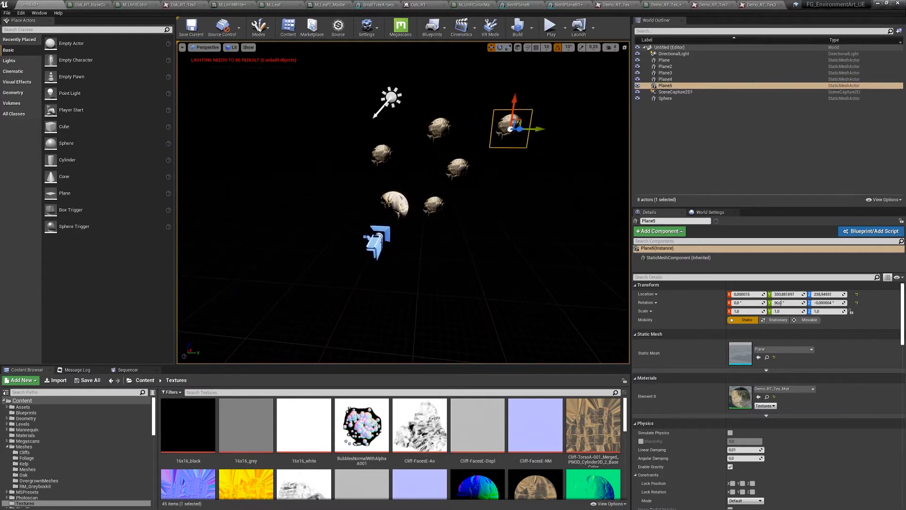
Step: Duplicate the scene capture camera to the side of the sphere and rotate the copy -90° about the vertical axis
right_click_drag(524, 122, 500, 141)
mouse_move(391, 270)
right_mouse_down()
mouse_move(404, 268)
mouse_move(391, 270)
right_mouse_up()
key("w")
left_click(375, 255)
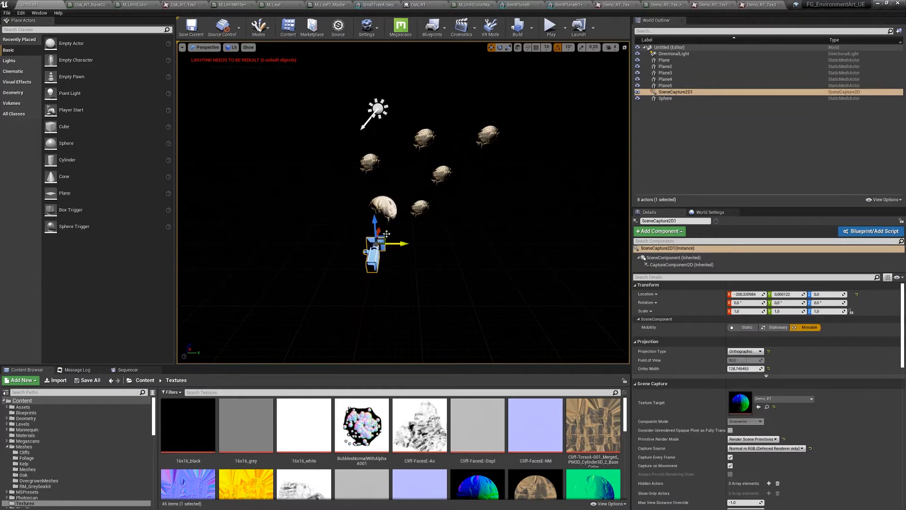
key("d")
right_click_drag(386, 234, 302, 200)
key("s")
key("w")
left_click_drag(300, 201, 522, 214, "alt")
key("e")
left_click_drag(590, 193, 482, 202)
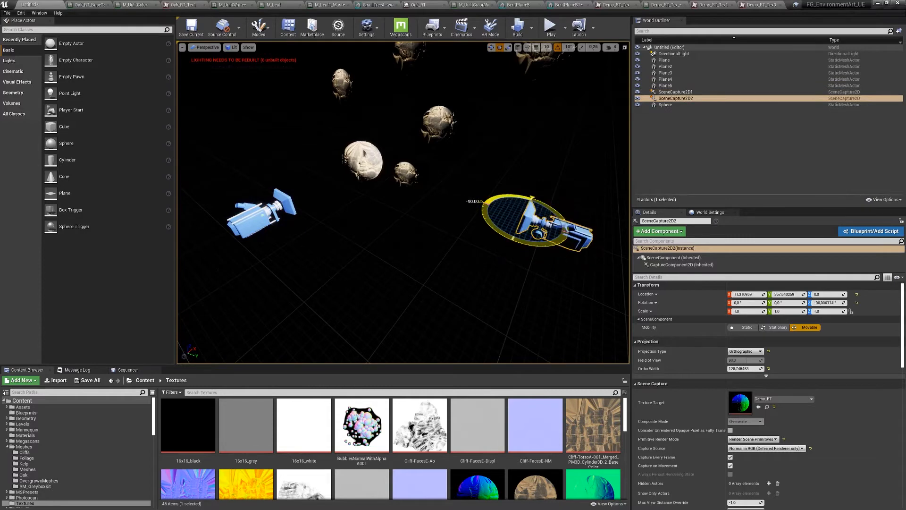
Step: Duplicate the original plane beside the sphere by rotation so the copy crosses it perpendicularly
key("a")
right_click_drag(461, 237, 515, 235)
key("s")
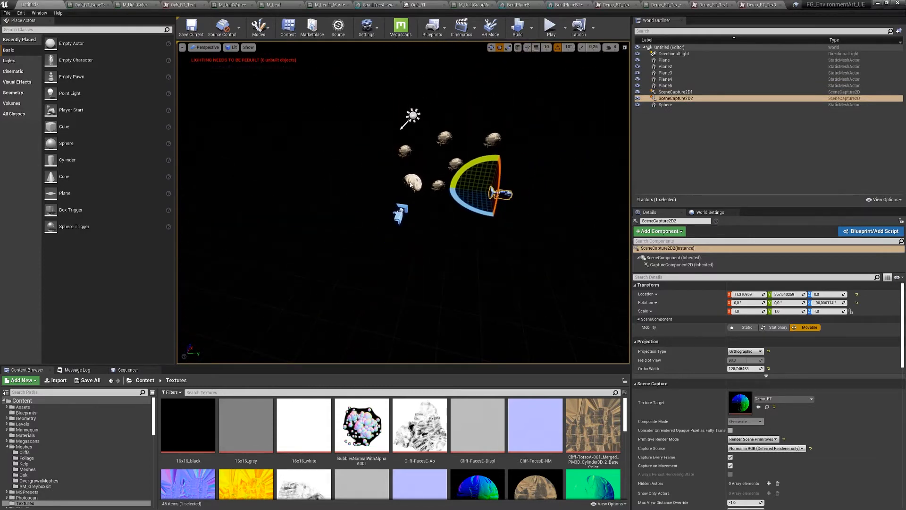
mouse_move(427, 224)
right_mouse_down()
mouse_move(418, 227)
mouse_move(428, 223)
right_mouse_up()
key("w")
left_click(433, 190)
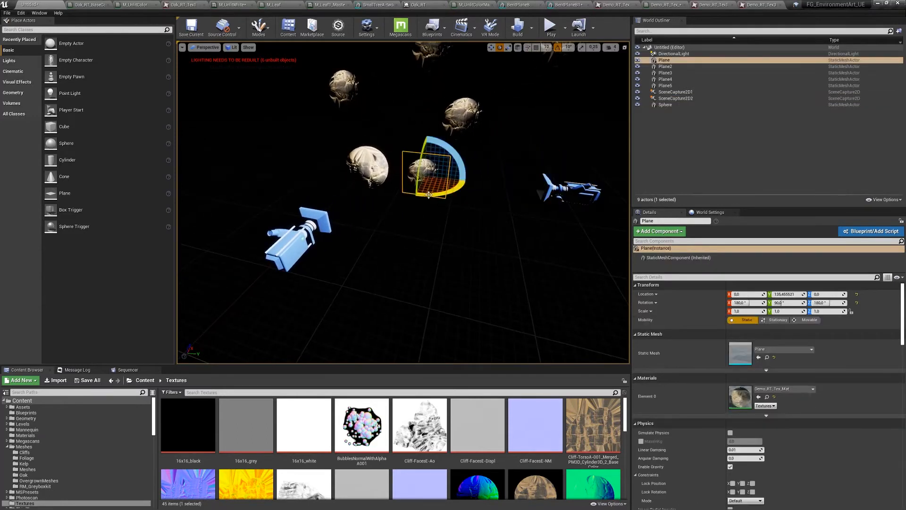
left_click_drag(428, 195, 490, 199, "alt")
Step: Examine the two crossed planes from several angles, including edge-on views of the rotated copy
key("d")
mouse_move(490, 199)
right_mouse_down()
mouse_move(500, 203)
mouse_move(484, 199)
right_mouse_up()
key("a")
key("w")
mouse_move(333, 274)
right_mouse_down()
mouse_move(345, 275)
mouse_move(334, 274)
mouse_move(341, 265)
mouse_move(320, 263)
right_mouse_up()
key("s")
key("d")
left_click(337, 265)
key("a")
key("d")
key("s")
key("q")
left_click(359, 188)
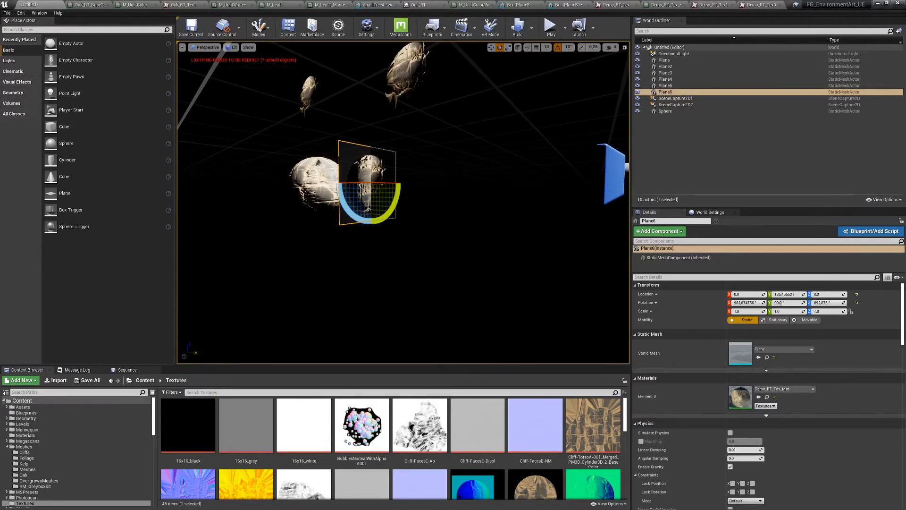
left_click_drag(404, 203, 425, 203, "alt")
key("w")
right_click_drag(425, 203, 453, 199)
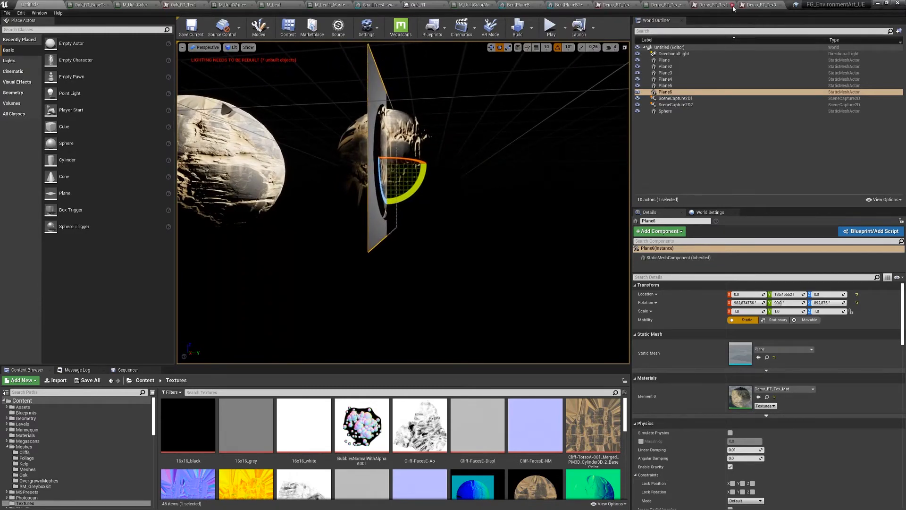
Step: In Demo_RT_Tex_Mat, move the base color texture sample further from the material output and add a Fresnel node below it
left_click(663, 7)
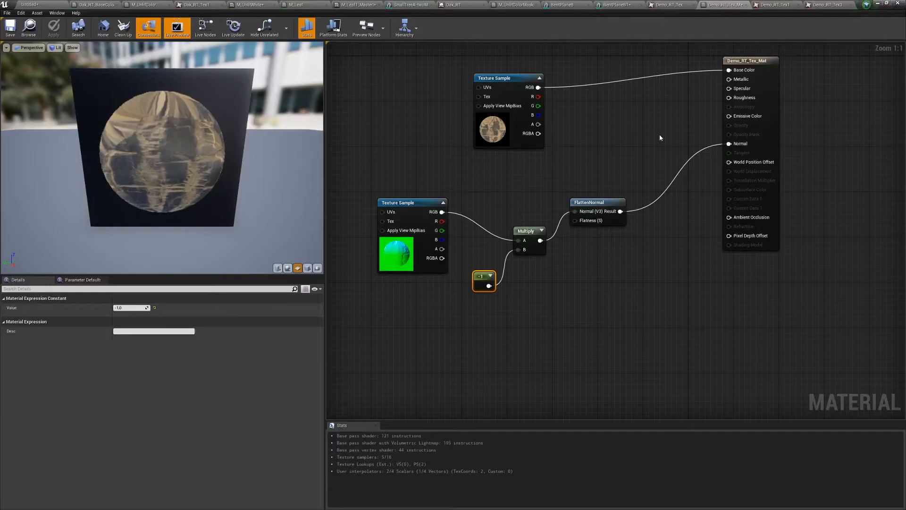
left_click_drag(503, 78, 463, 61)
right_click_drag(463, 62, 495, 170)
left_click_drag(496, 170, 470, 108)
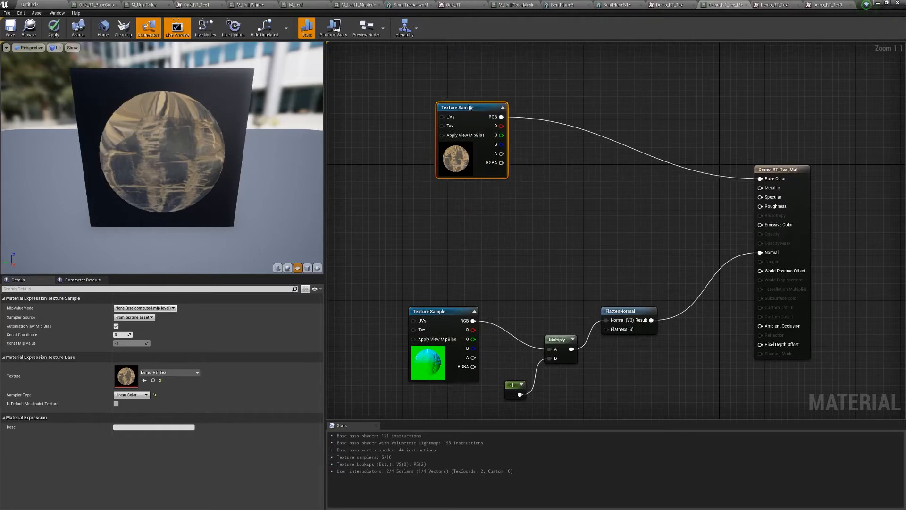
left_click(514, 219)
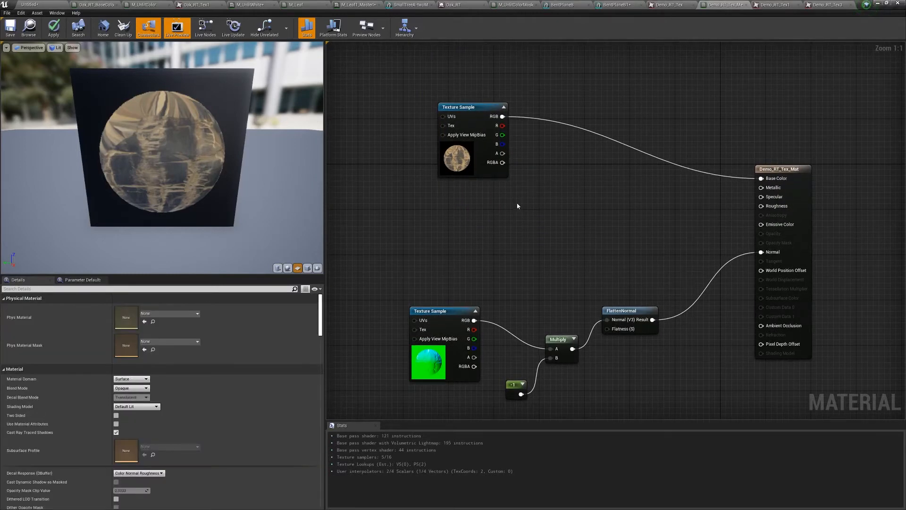
right_click(518, 207)
type("fresnel")
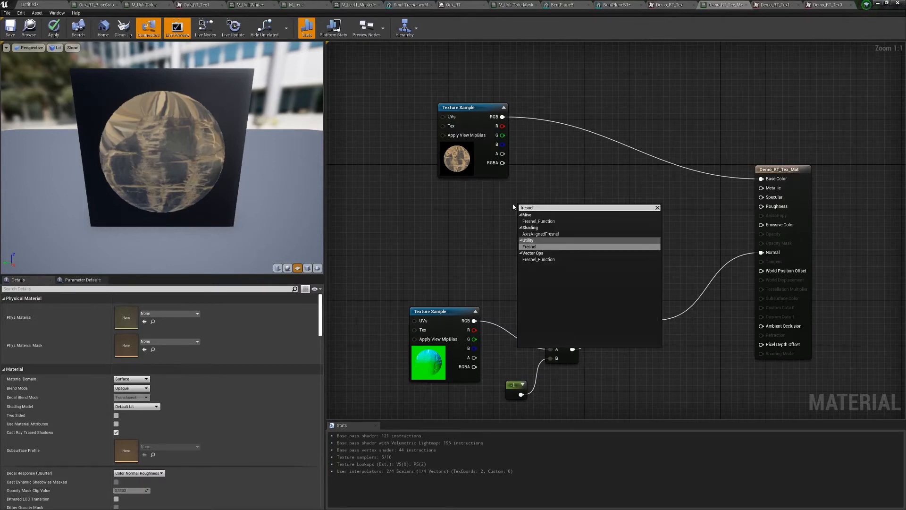
key("Return")
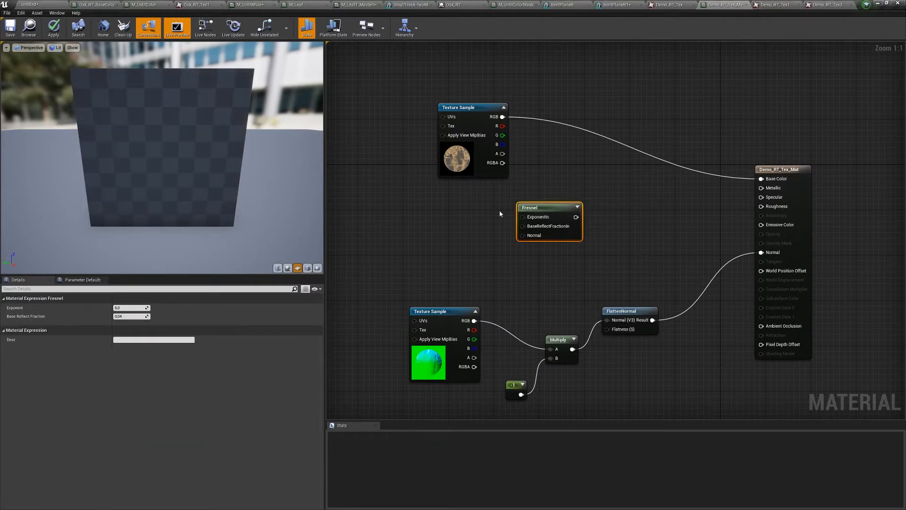
left_click_drag(547, 208, 485, 215)
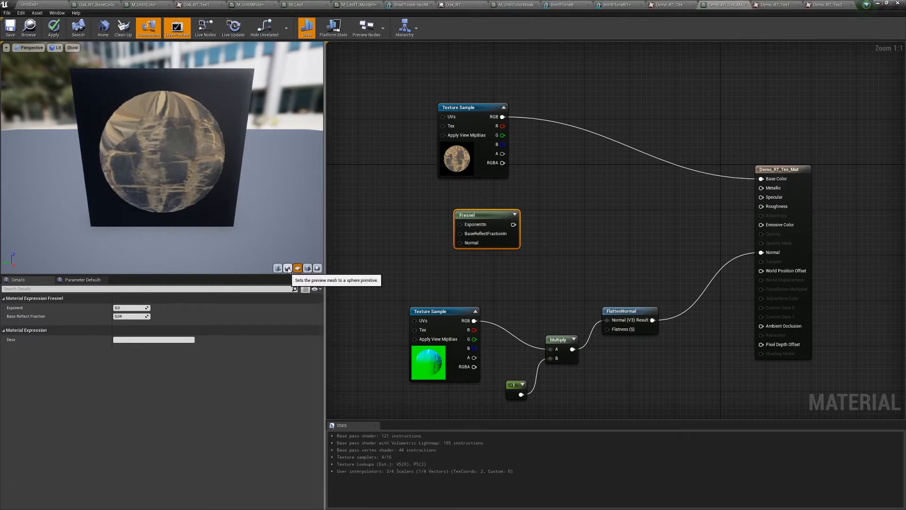
Step: Feed the Fresnel output into Base Color in place of the texture sample and examine it on the preview plane from different angles
left_click_drag(293, 260, 350, 242)
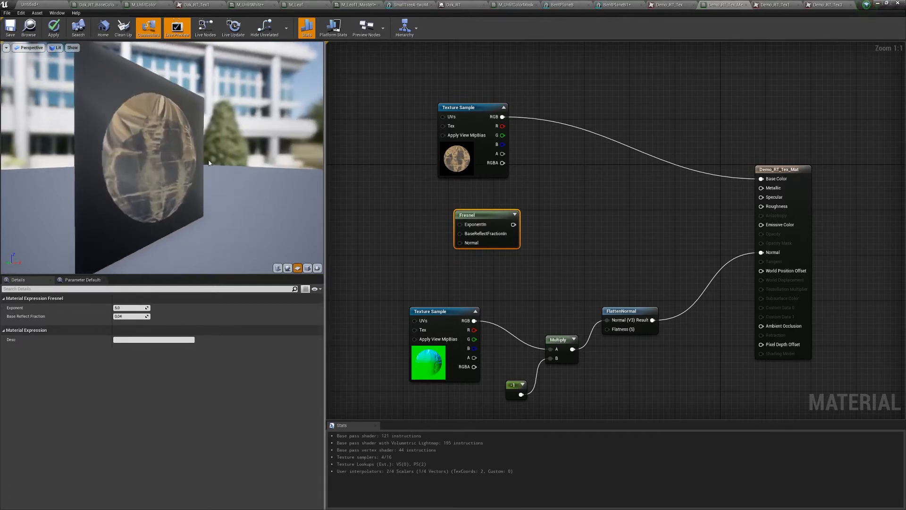
left_click_drag(514, 225, 761, 179)
left_click(551, 214)
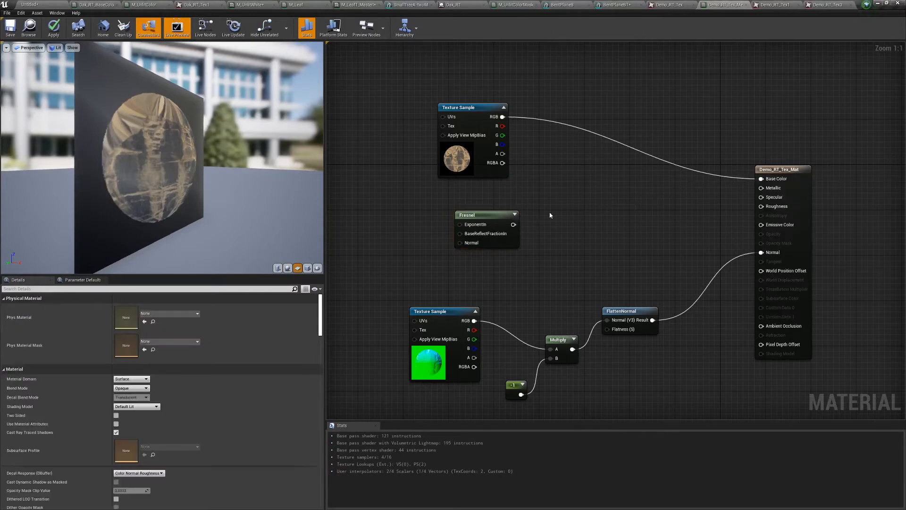
left_click_drag(514, 224, 761, 179)
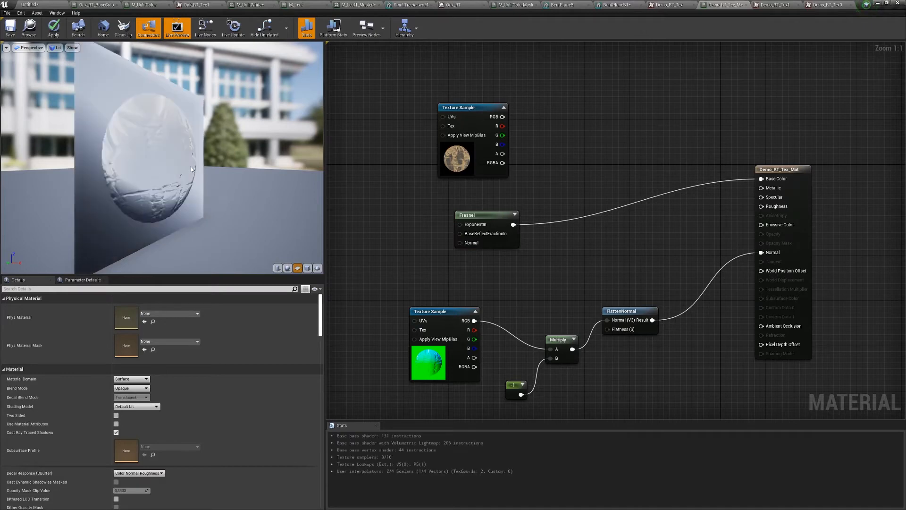
left_click_drag(156, 176, 283, 179)
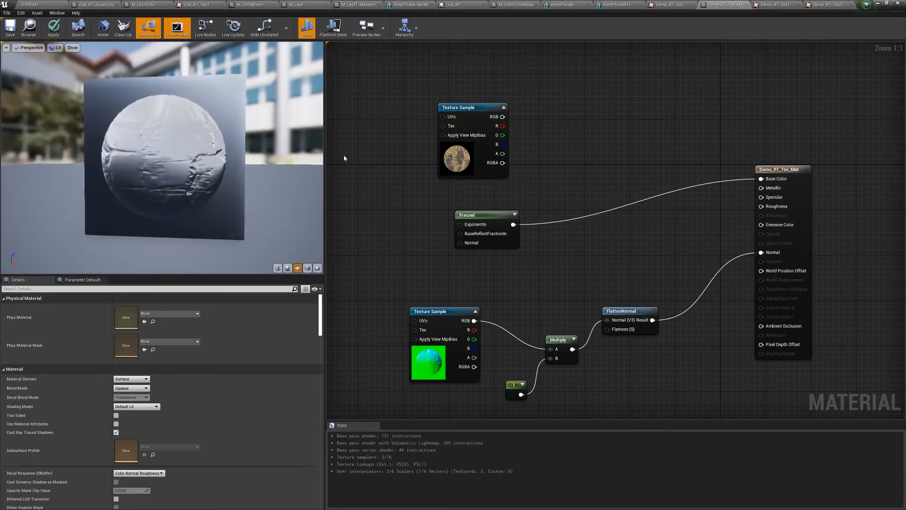
Step: Invert the Fresnel with a OneMinus node and connect its result to Base Color
left_click_drag(513, 224, 584, 231)
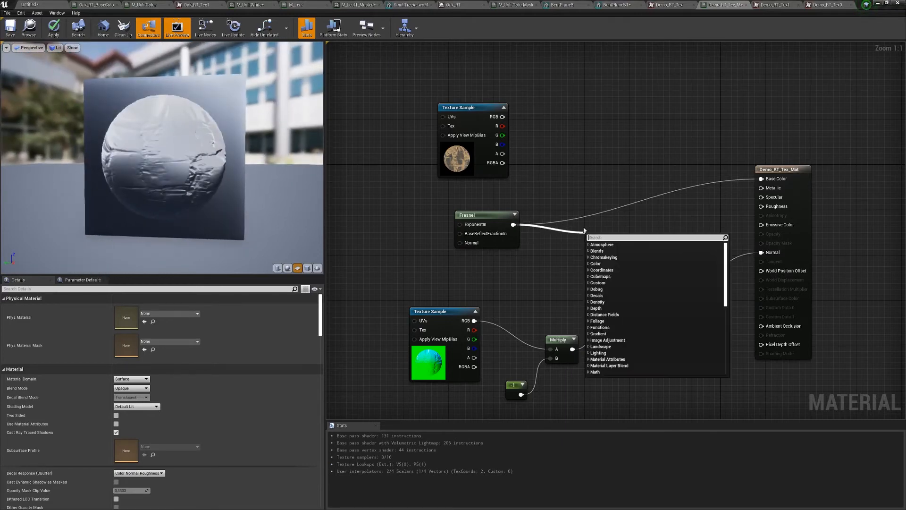
type("1-")
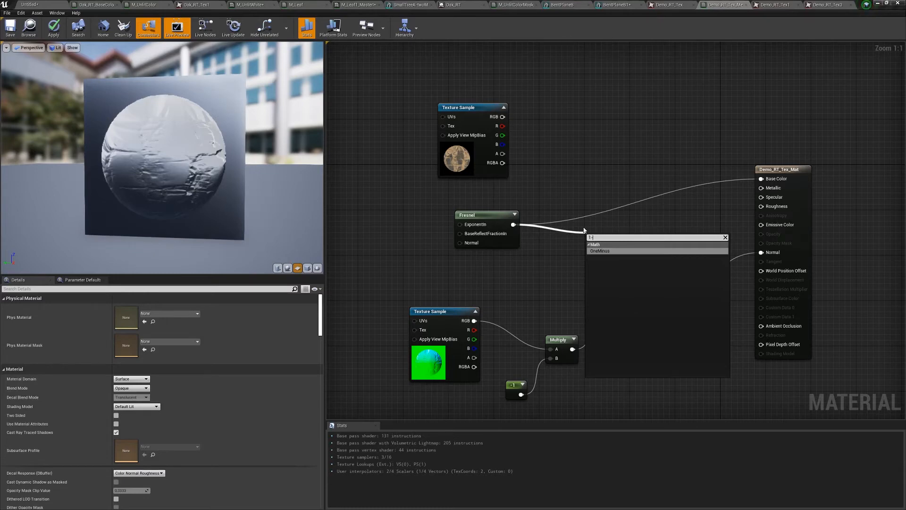
key("Return")
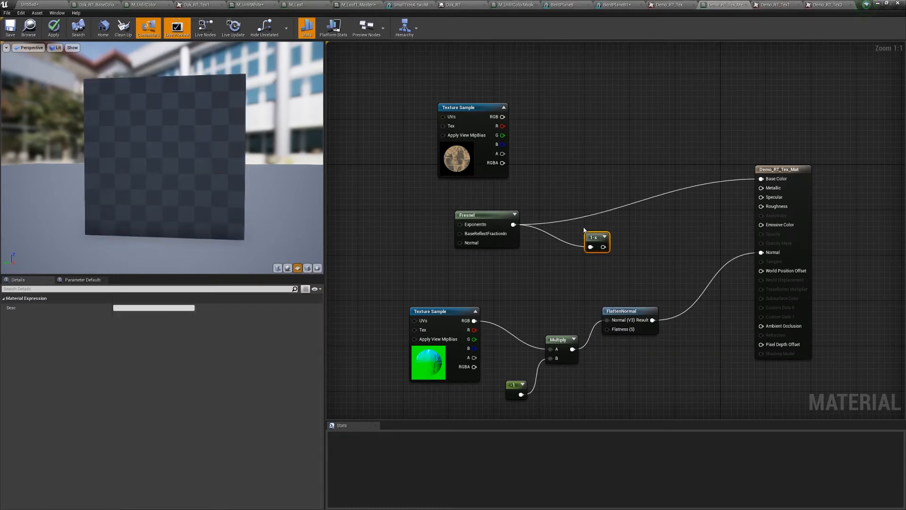
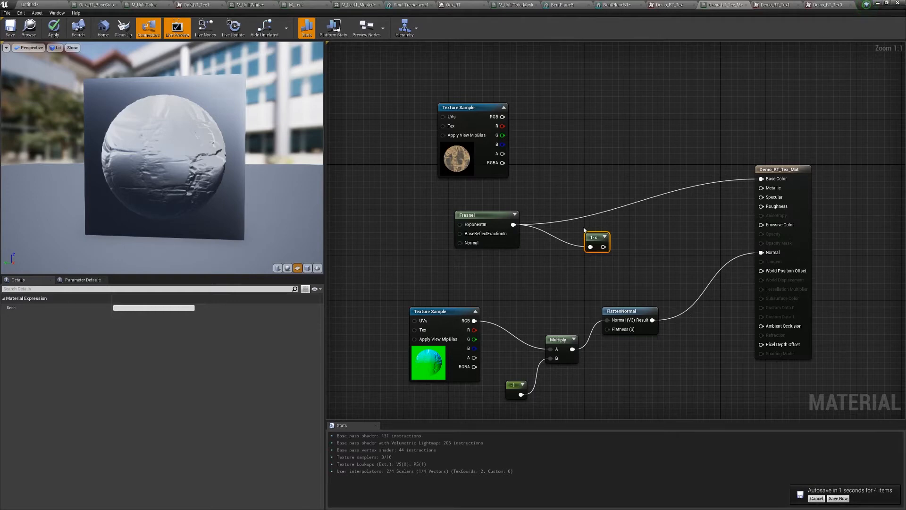
left_click_drag(604, 246, 760, 179)
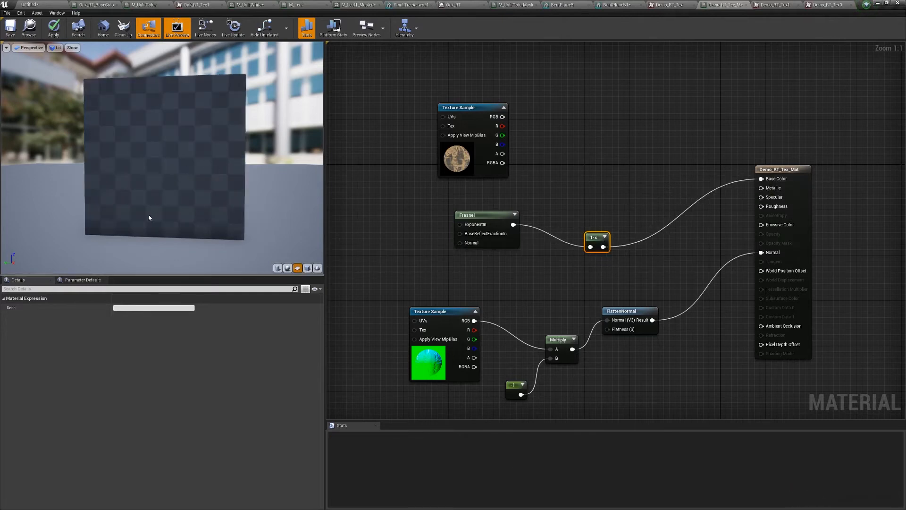
left_click_drag(162, 188, 142, 203)
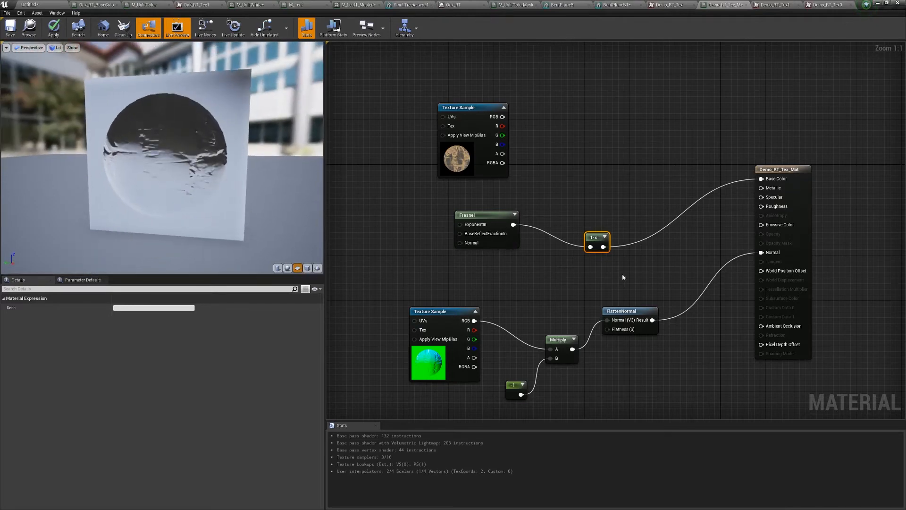
Step: Connect the OneMinus output to Opacity as well and add a reroute node on that wire
left_click_drag(604, 248, 761, 234)
left_click_drag(604, 246, 688, 255)
left_click(728, 236)
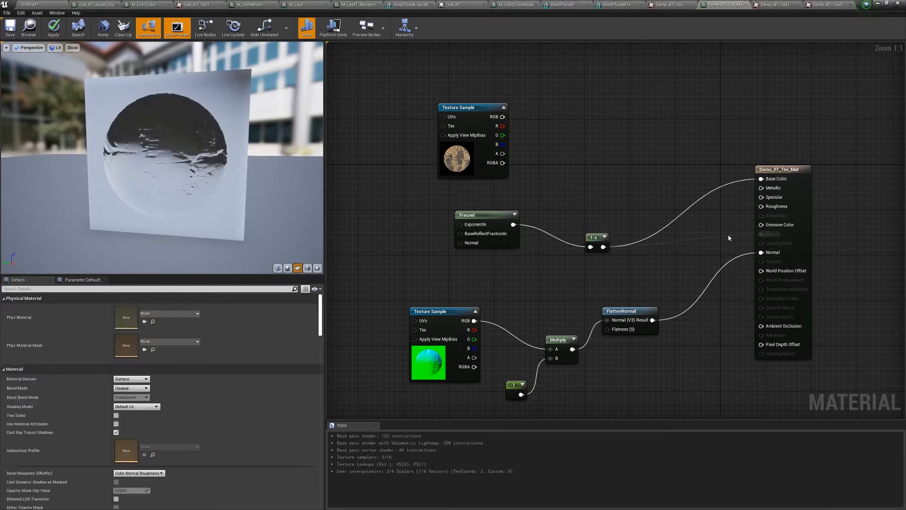
double_click(730, 236)
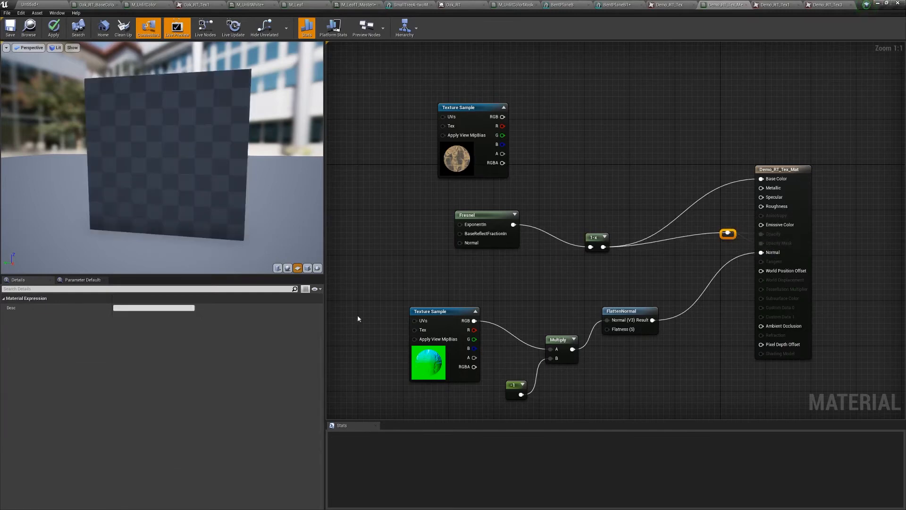
Step: Set the material's blend mode to Translucent and check the preview plane
left_click(781, 188)
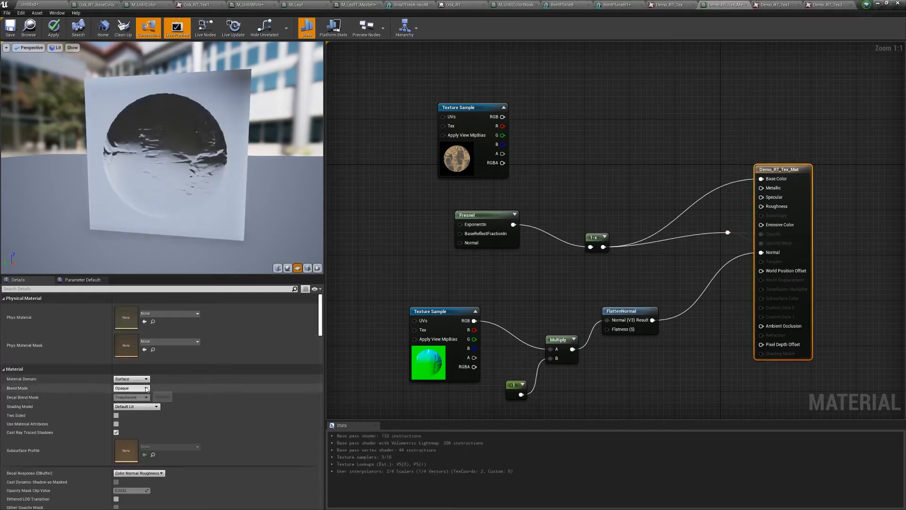
left_click(131, 388)
left_click(129, 411)
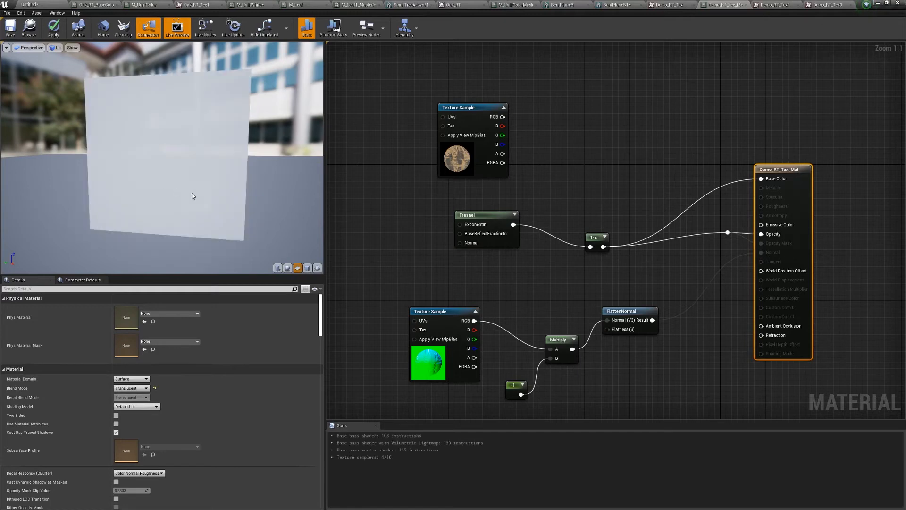
mouse_move(139, 191)
left_mouse_down()
mouse_move(222, 196)
mouse_move(139, 191)
left_mouse_up()
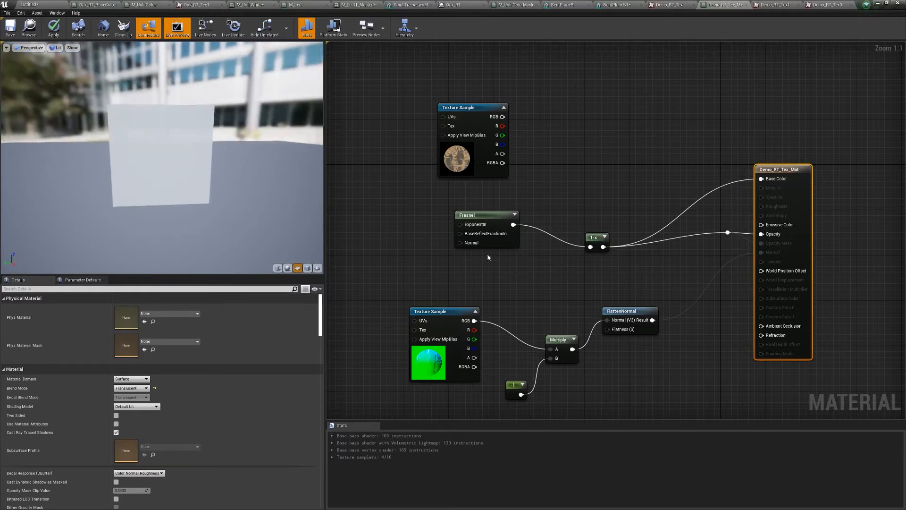
Step: Move the OneMinus node slightly up, set the Fresnel Exponent to 1, and inspect the preview plane's transparency from several angles
left_click_drag(601, 235, 601, 224)
left_click(478, 220)
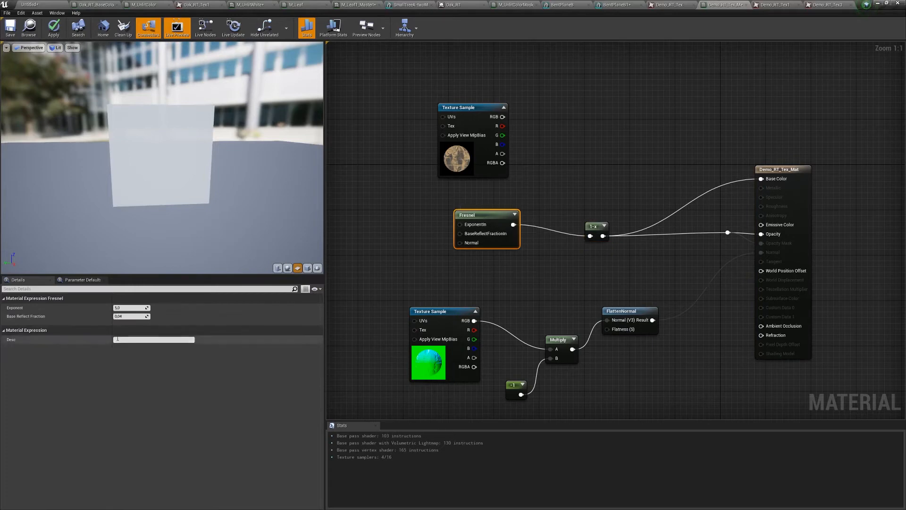
left_click(140, 307)
type("1")
key("Return")
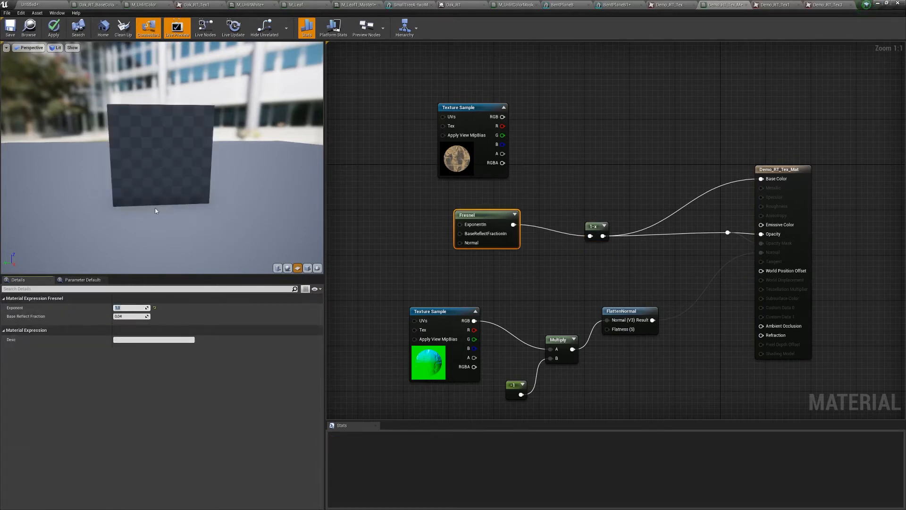
left_click_drag(159, 186, 213, 220)
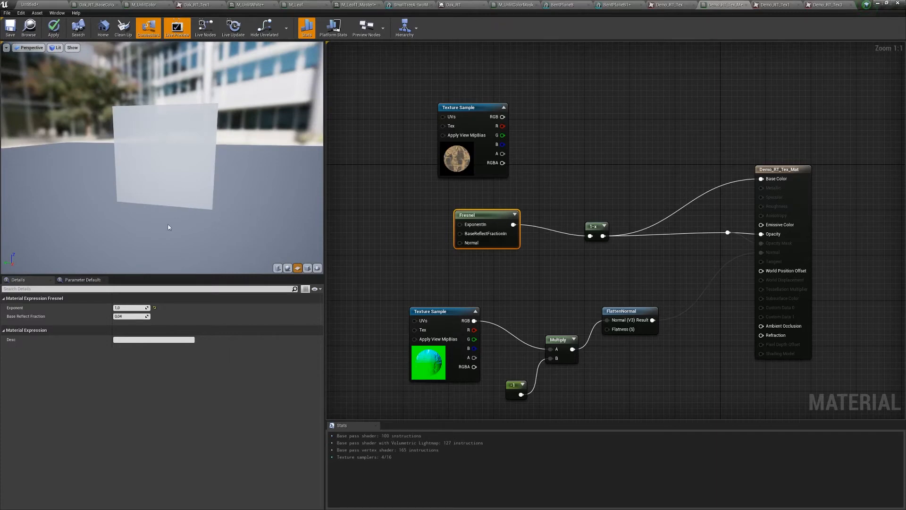
left_click_drag(153, 160, 213, 158)
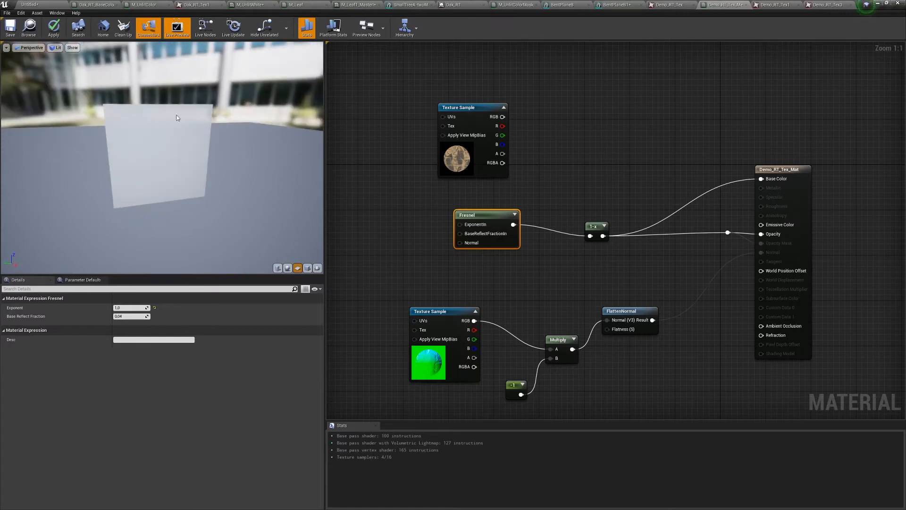
Step: Apply the material changes and return to the level with the crossed planes
left_click(54, 27)
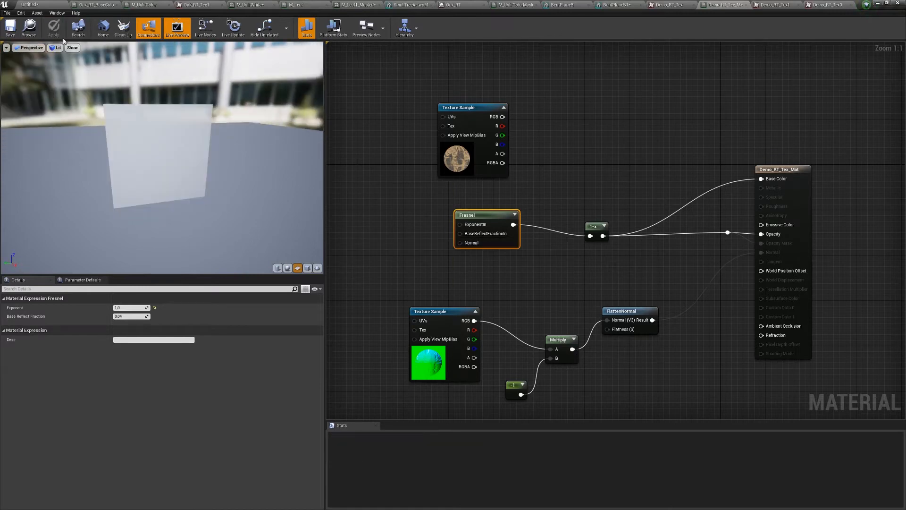
left_click(30, 4)
right_click_drag(279, 180, 303, 188)
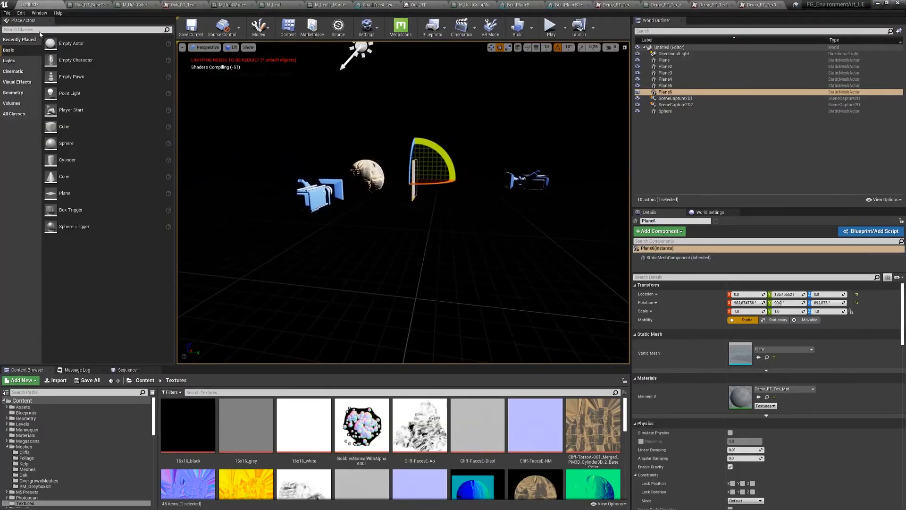
Step: Save the level as 2dCapture2 in the Levels folder and save all other modified assets
key("ctrl+s")
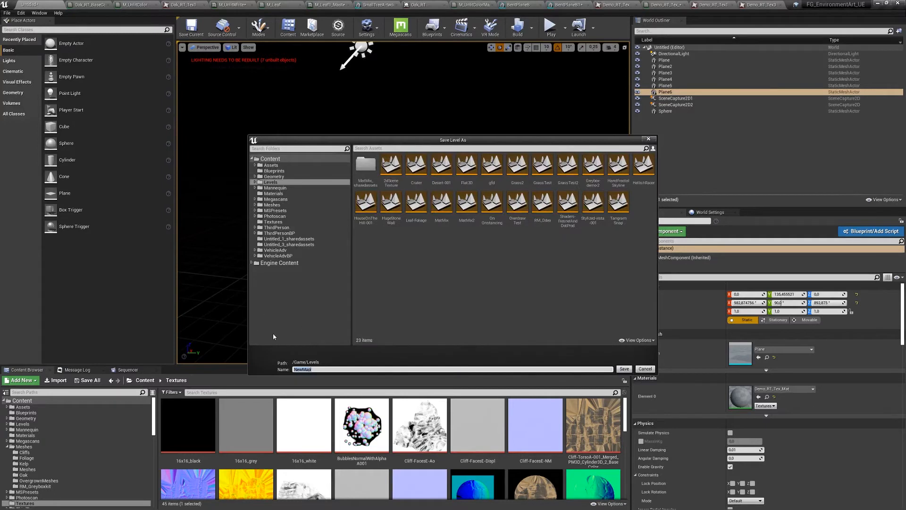
type("2d capt")
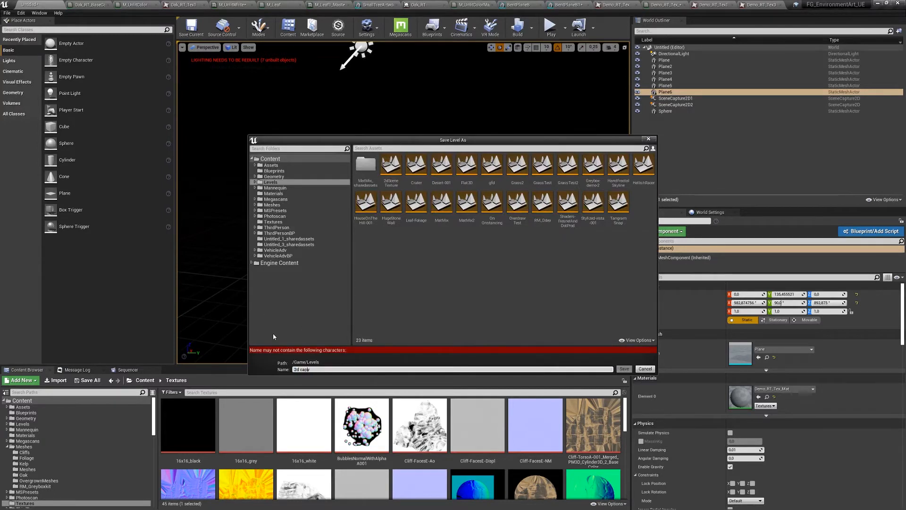
key("Left")
key("Left")
key("BackSpace")
key("BackSpace")
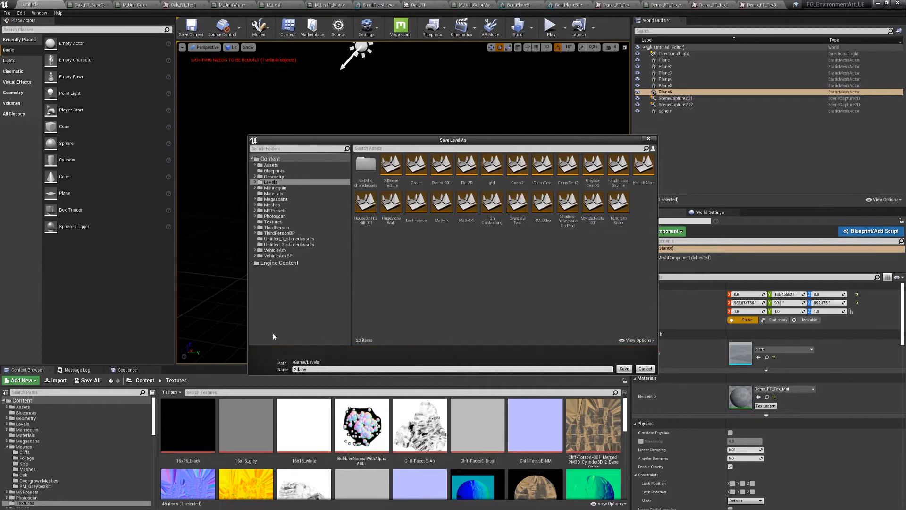
type("C")
key("BackSpace")
key("BackSpace")
key("BackSpace")
type("2")
key("Return")
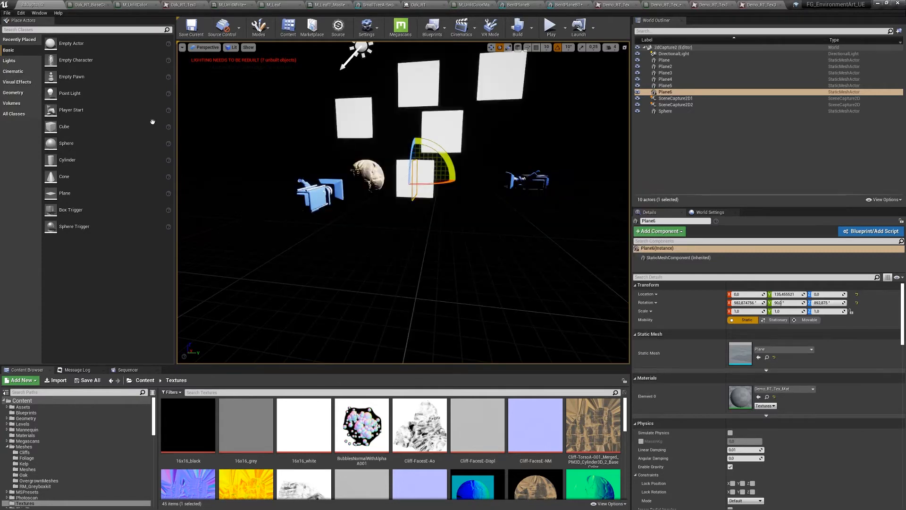
left_click(7, 13)
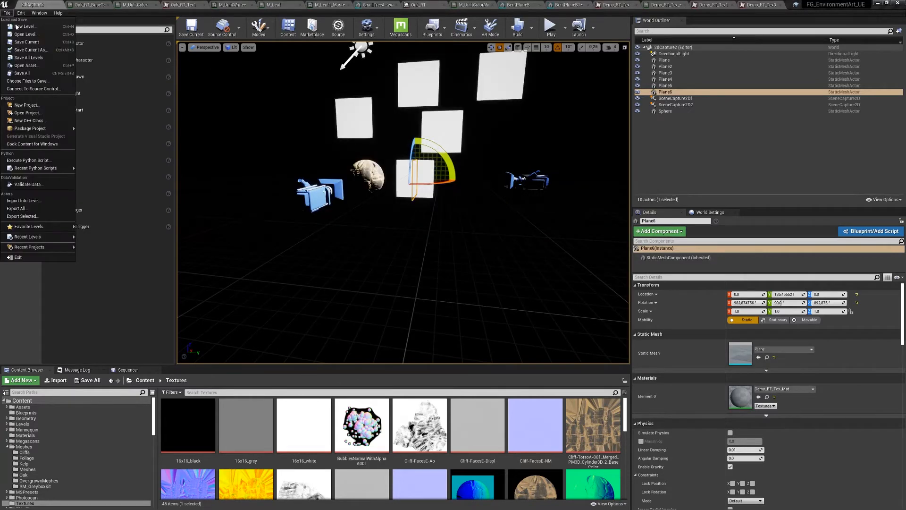
left_click(23, 71)
Step: Open the recent level Flat3D
left_click(8, 14)
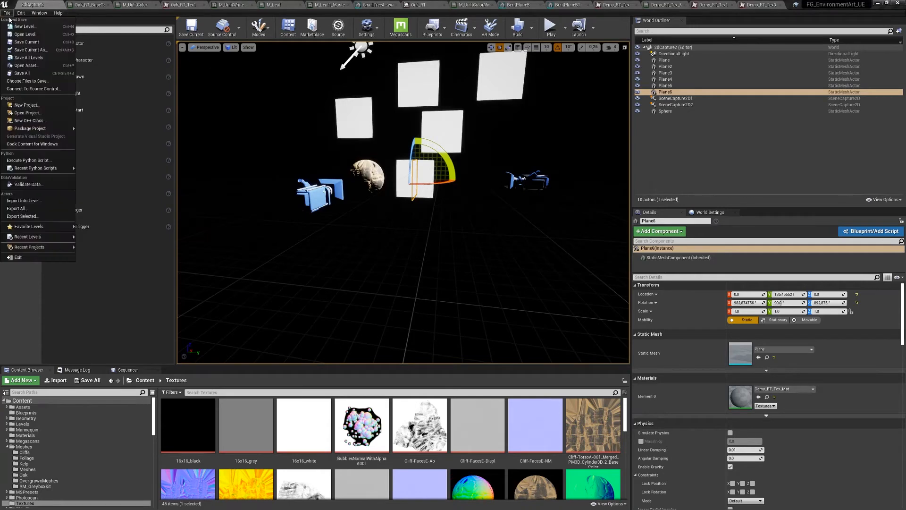
left_click(19, 14)
left_click(7, 12)
mouse_move(68, 239)
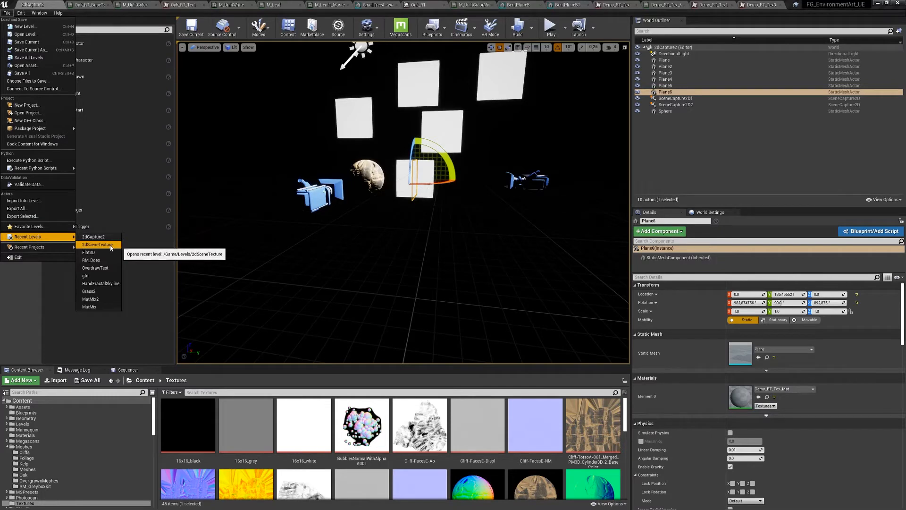
left_click(89, 252)
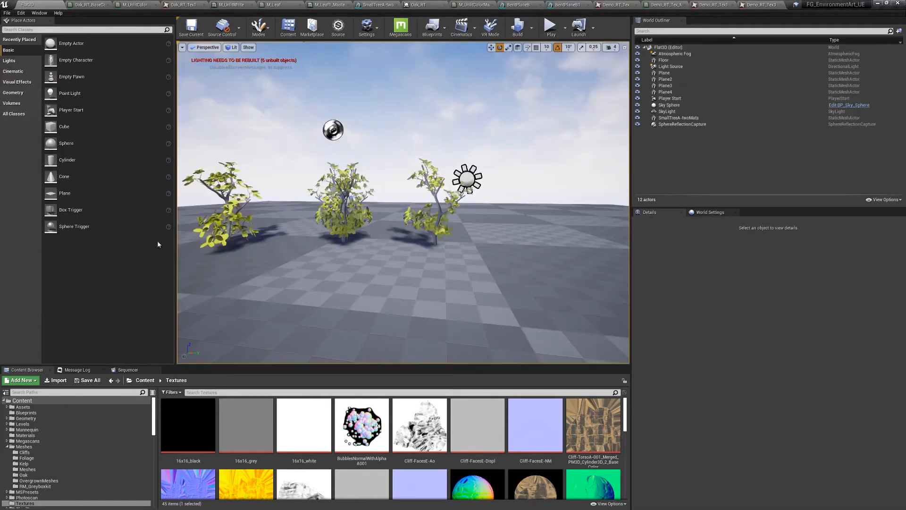
Step: Examine the three trees from close up and from far away
key("s")
mouse_move(404, 203)
right_mouse_down()
mouse_move(401, 218)
mouse_move(406, 196)
mouse_move(418, 199)
mouse_move(413, 210)
mouse_move(408, 200)
mouse_move(416, 195)
right_mouse_up()
key("w")
key("s")
key("w")
right_click_drag(384, 257, 384, 258)
key("w")
key("s")
right_click_drag(427, 227, 425, 226)
right_click_drag(358, 273, 358, 273)
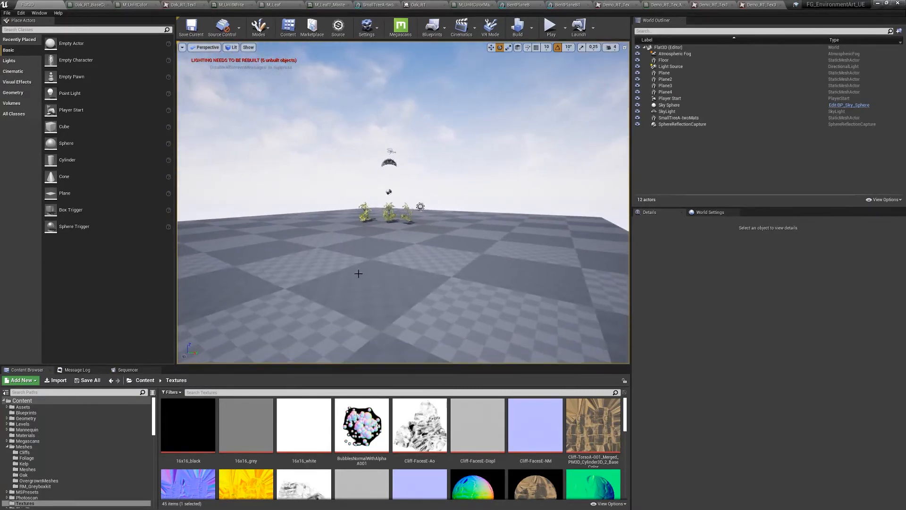
Step: Pick out the plane-based tree nearest the light source, move closer to compare all three trees, and clear the selection
left_click(386, 218)
left_click(406, 213)
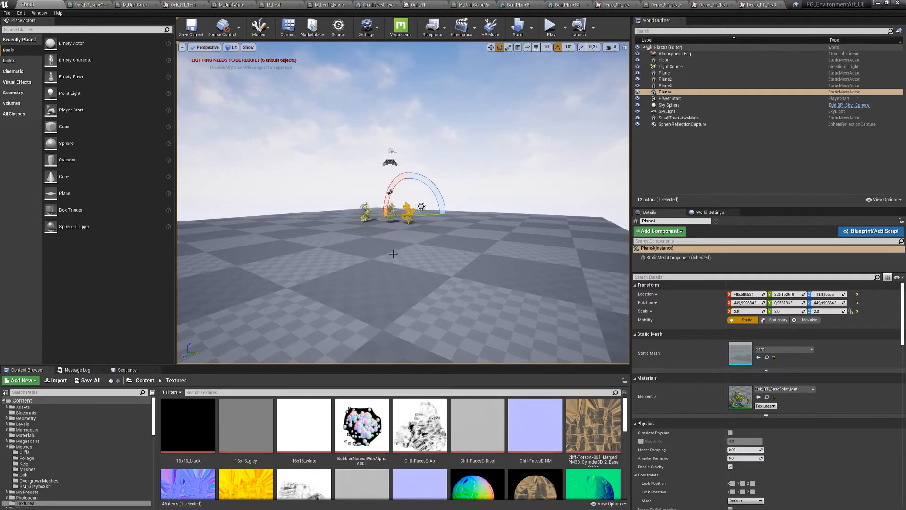
key("w")
mouse_move(392, 255)
right_mouse_down()
mouse_move(360, 256)
mouse_move(405, 251)
right_mouse_up()
left_click(372, 218)
key("w")
key("w")
key("Escape")
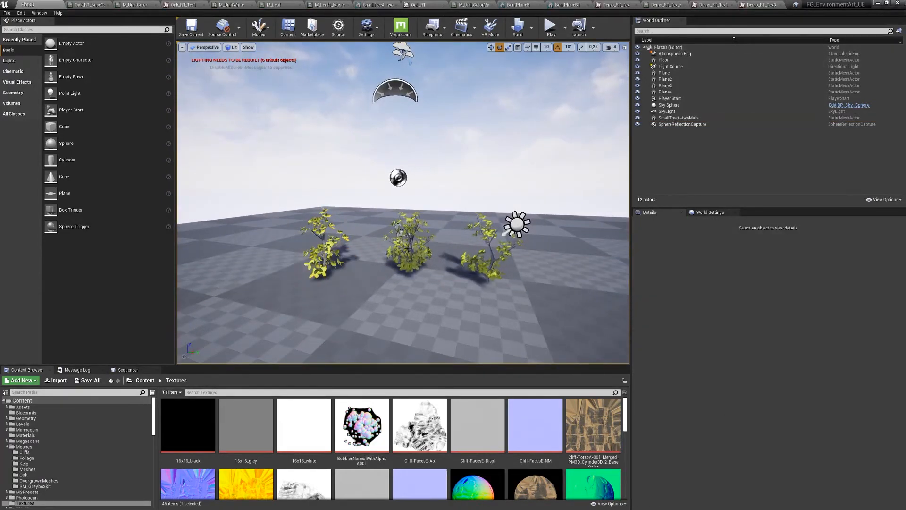
left_click(404, 318)
left_click(470, 209)
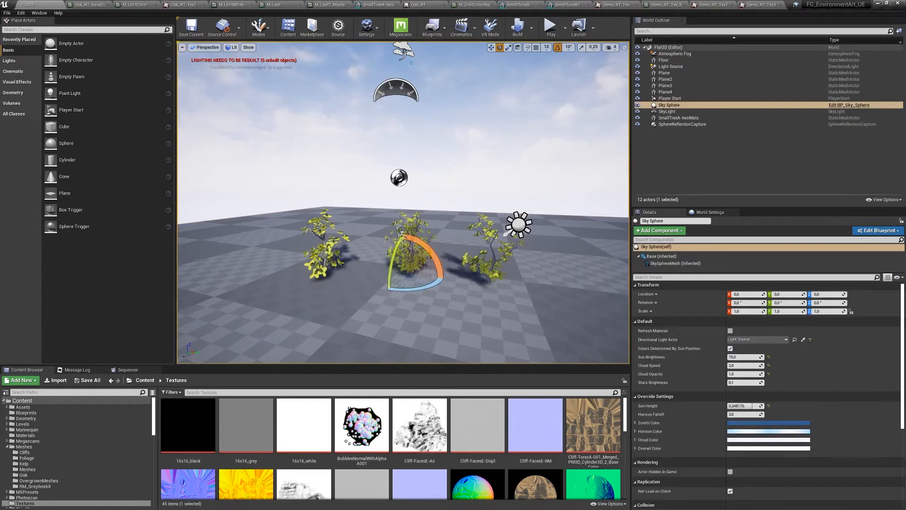
left_click(474, 245)
key("Escape")
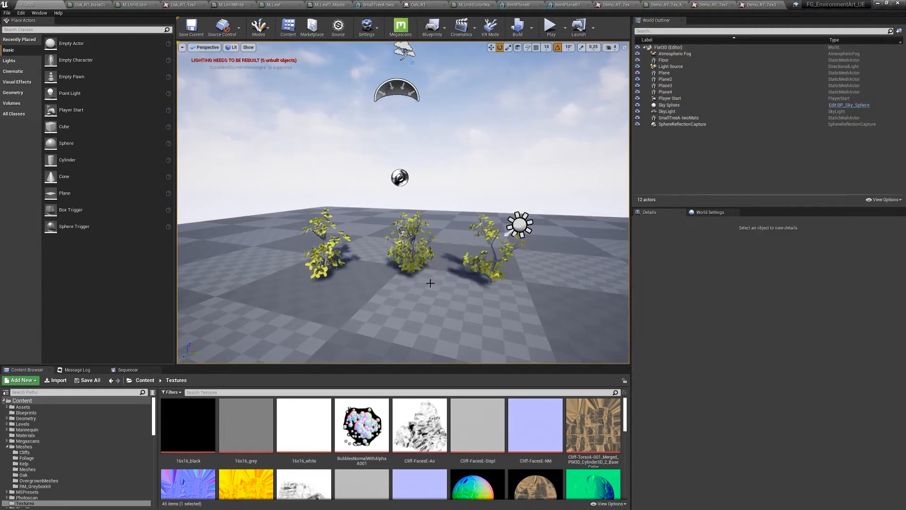
Step: Maximize the viewport and examine the three trees from a low, close viewpoint
mouse_move(439, 280)
right_mouse_down()
mouse_move(451, 282)
mouse_move(444, 274)
right_mouse_up()
key("F11")
key("q")
key("w")
right_click_drag(427, 337, 425, 335)
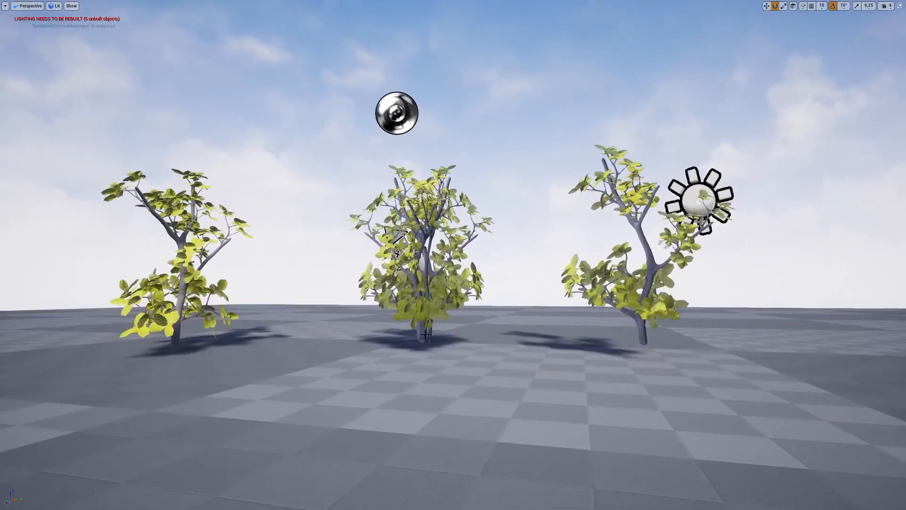
Step: Duplicate the single-plane tree beside the light source and raise the copy directly above the original
key("e")
right_click_drag(440, 278, 440, 288)
key("s")
key("q")
key("w")
key("s")
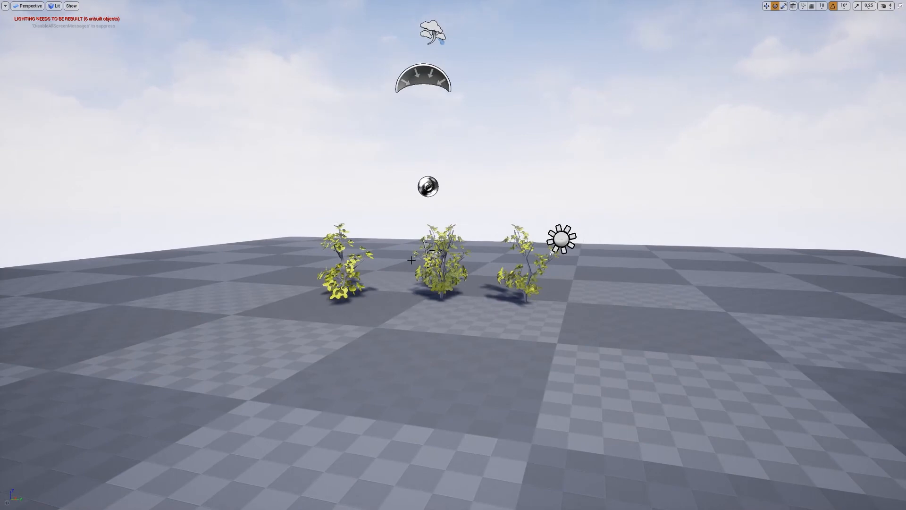
left_click(525, 289)
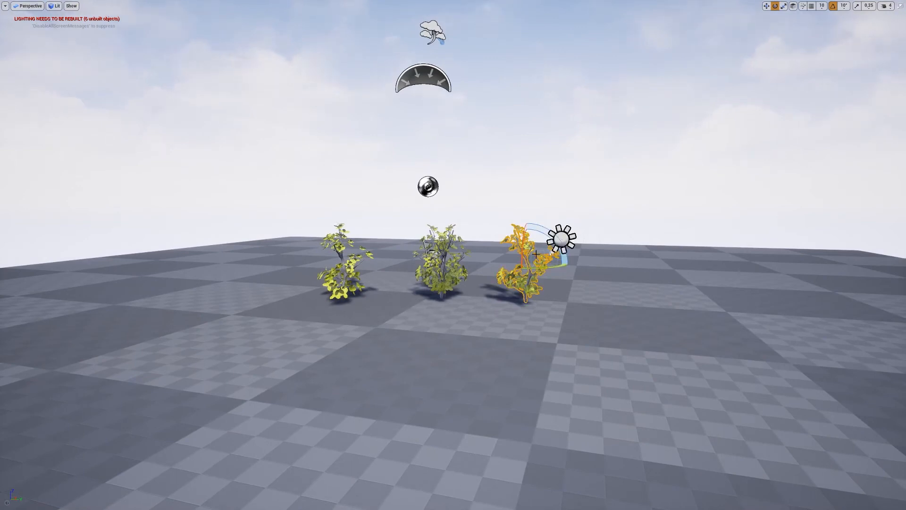
key("w")
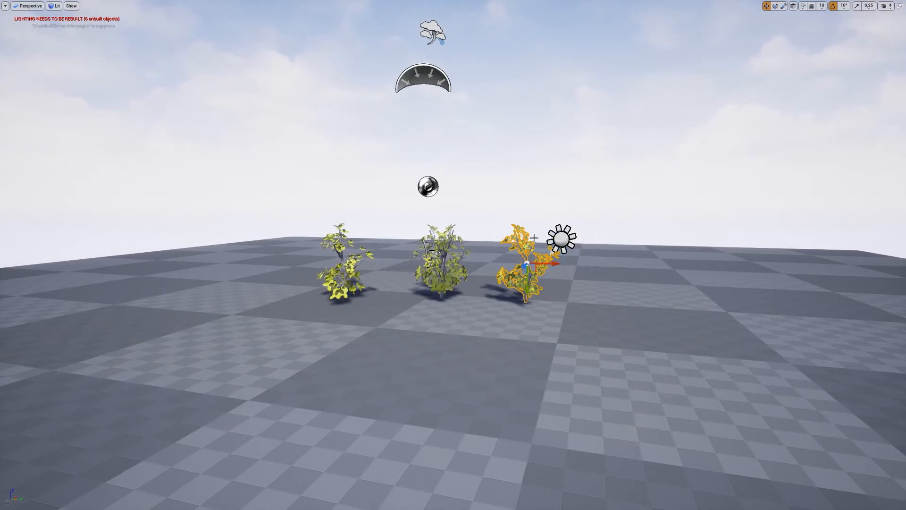
left_click_drag(526, 278, 555, 192, "alt")
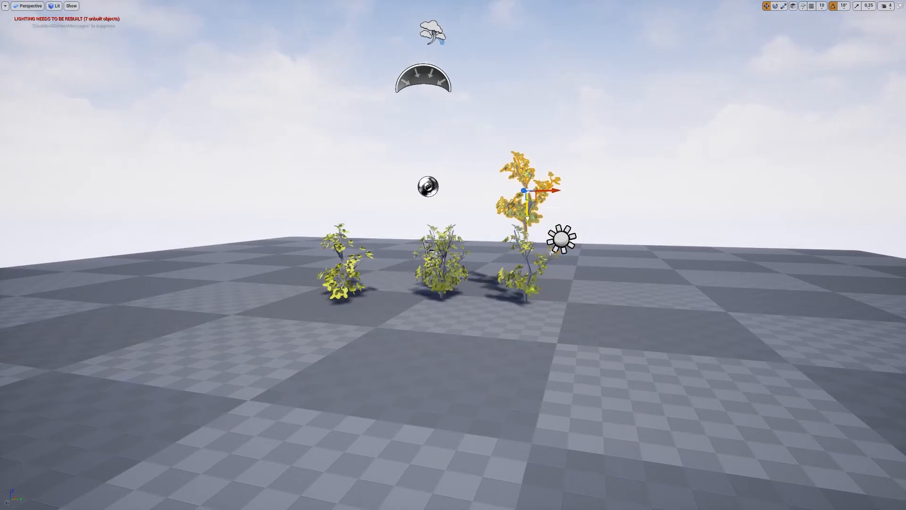
Step: Rotate the raised tree copy onto its side so it hangs like a horizontal branch
key("e")
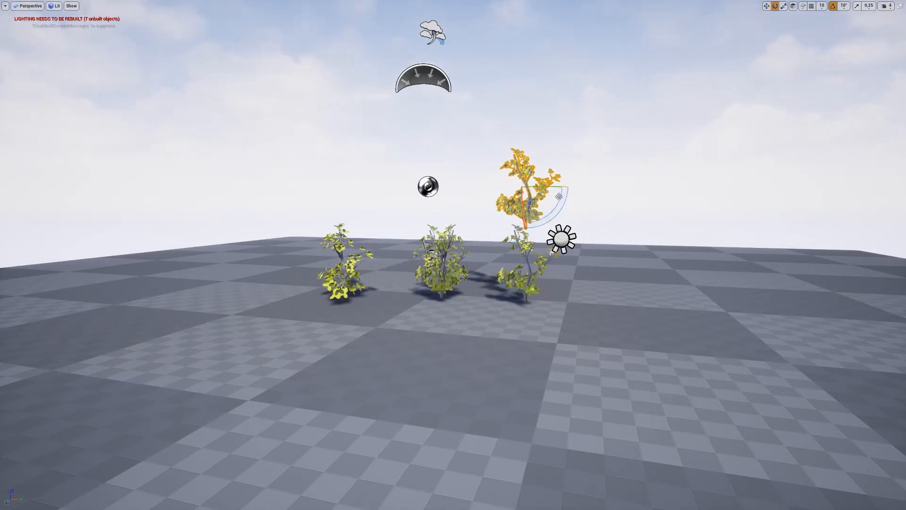
left_click_drag(540, 215, 497, 228)
right_click_drag(529, 197, 557, 229)
key("w")
key("w")
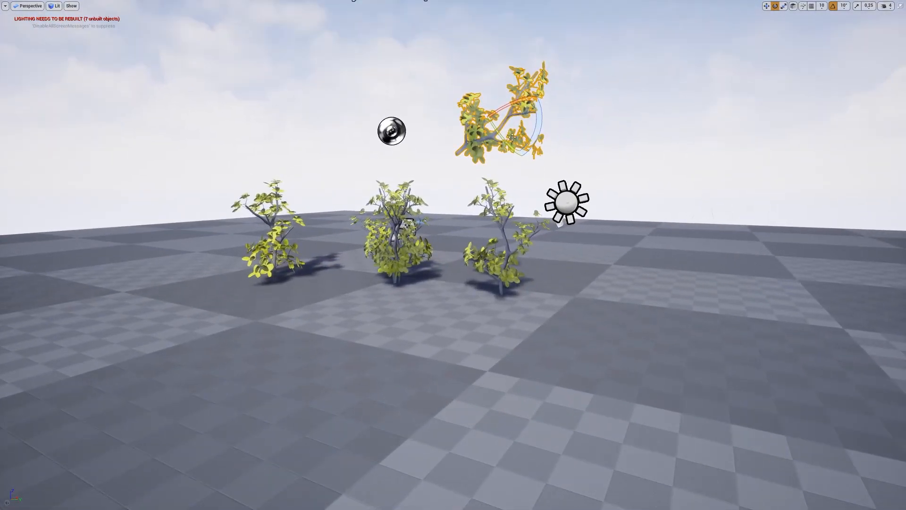
Step: Duplicate the tilted tree plane, offset the copy slightly, and rotate it to a different angle
left_click_drag(498, 133, 471, 152)
key("w")
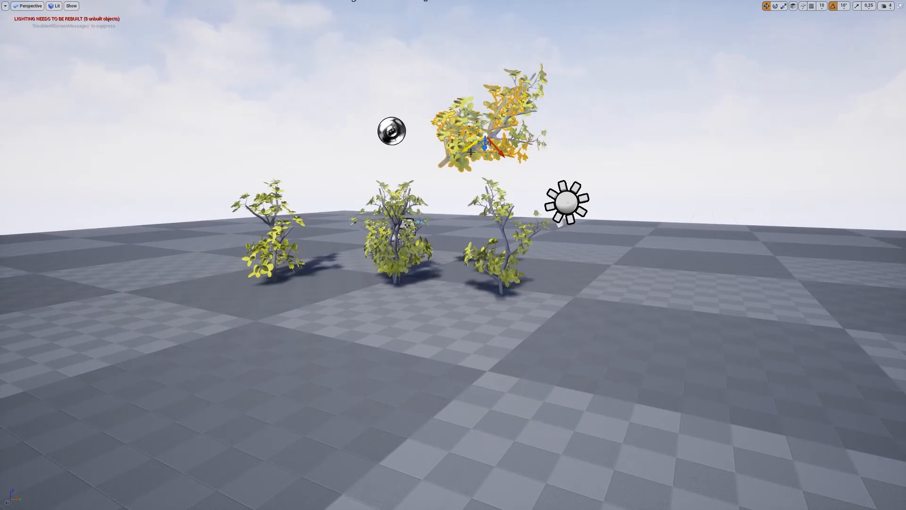
key("e")
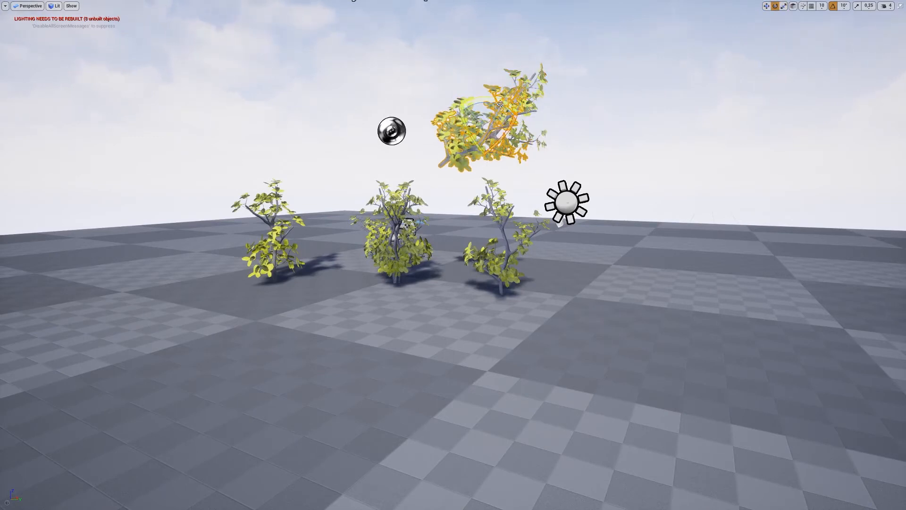
left_click_drag(500, 104, 510, 132)
key("w")
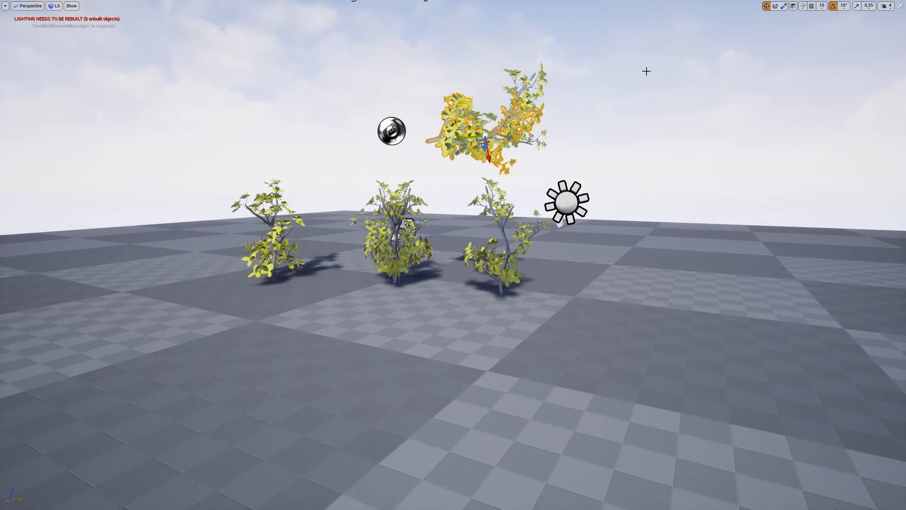
Step: Switch the transform coordinate system, reposition the second branch plane to cross the first, and clear the selection
left_click(791, 5)
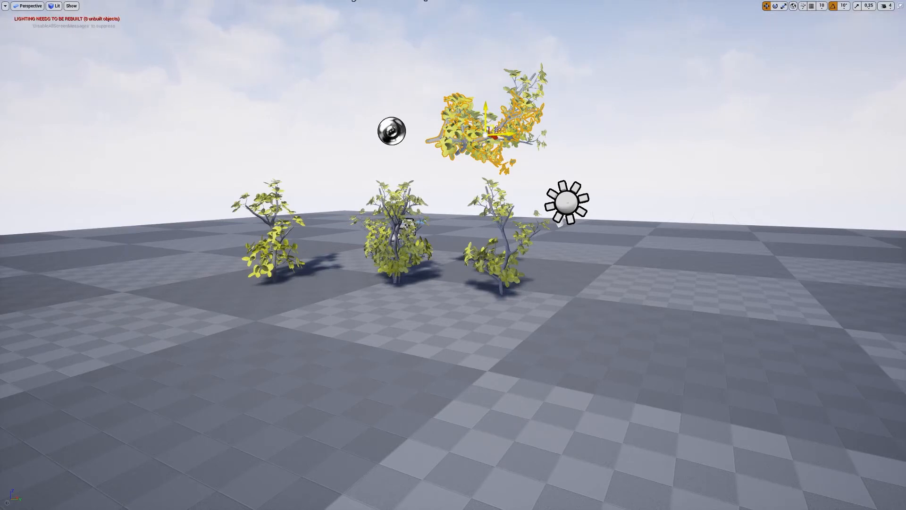
left_click_drag(496, 129, 522, 140)
right_click_drag(514, 187, 538, 181)
left_click(491, 196)
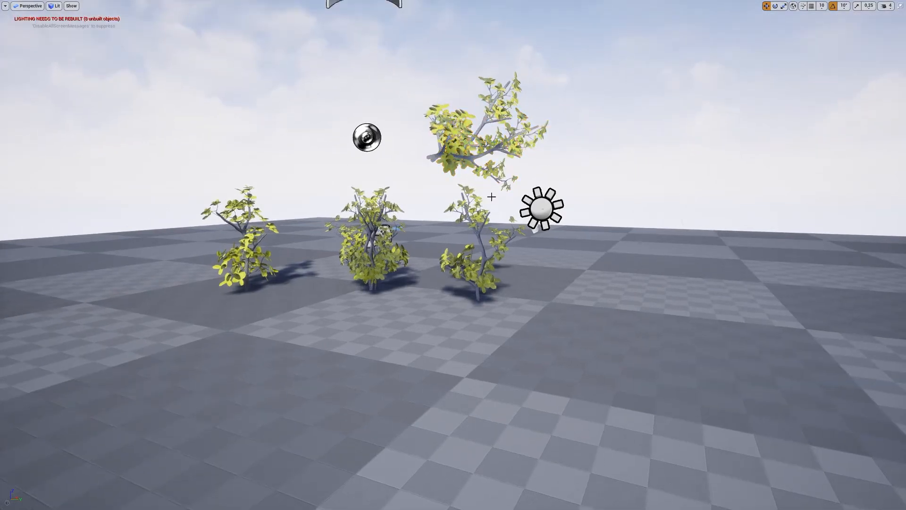
Step: Duplicate both branch planes, turn the copies around to the opposite side, join them to the originals, and clear the selection
left_click(435, 159)
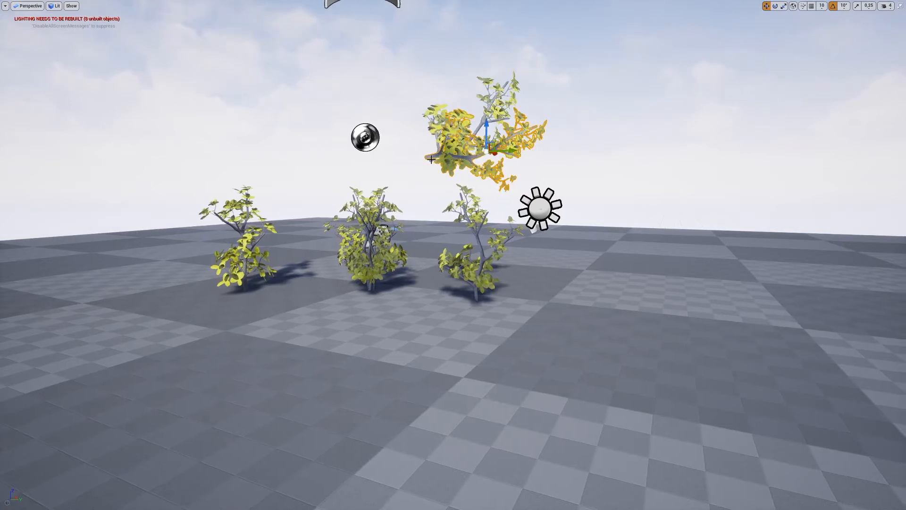
key("e")
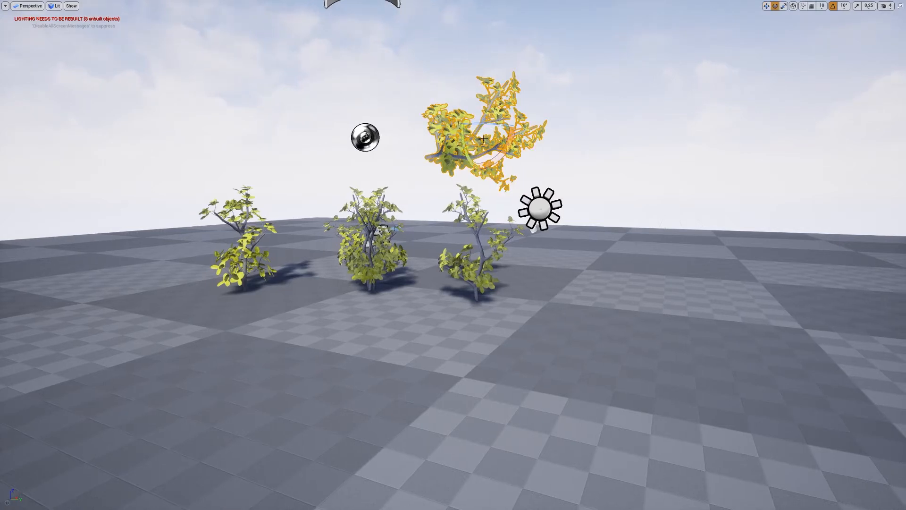
left_click_drag(501, 157, 770, 151, "alt")
key("w")
left_click_drag(510, 151, 463, 175)
left_click_drag(404, 134, 403, 113)
left_click(446, 206)
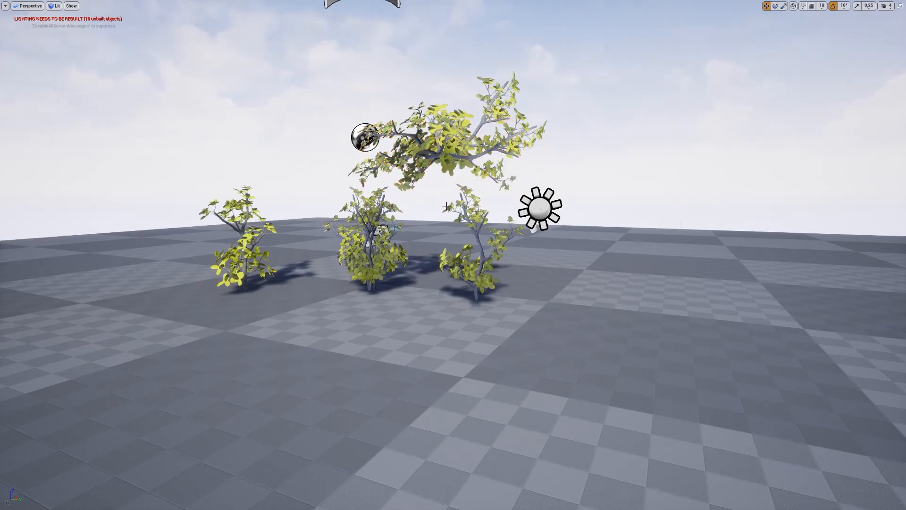
Step: Examine the crossed branch planes above the trees from the front, from close up, and from a higher viewpoint
right_click_drag(447, 205, 514, 203)
key("a")
key("s")
key("w")
key("s")
key("w")
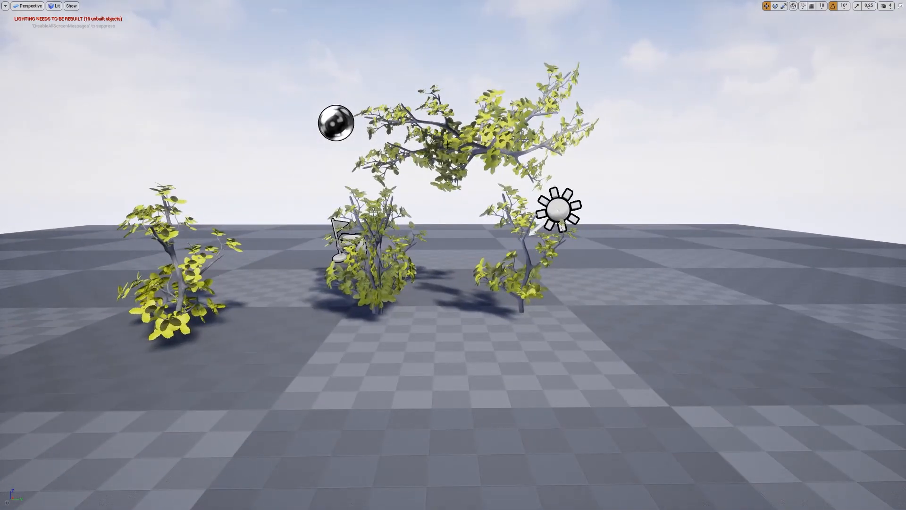
key("s")
mouse_move(495, 141)
right_mouse_down()
mouse_move(495, 149)
mouse_move(495, 139)
right_mouse_up()
key("w")
key("e")
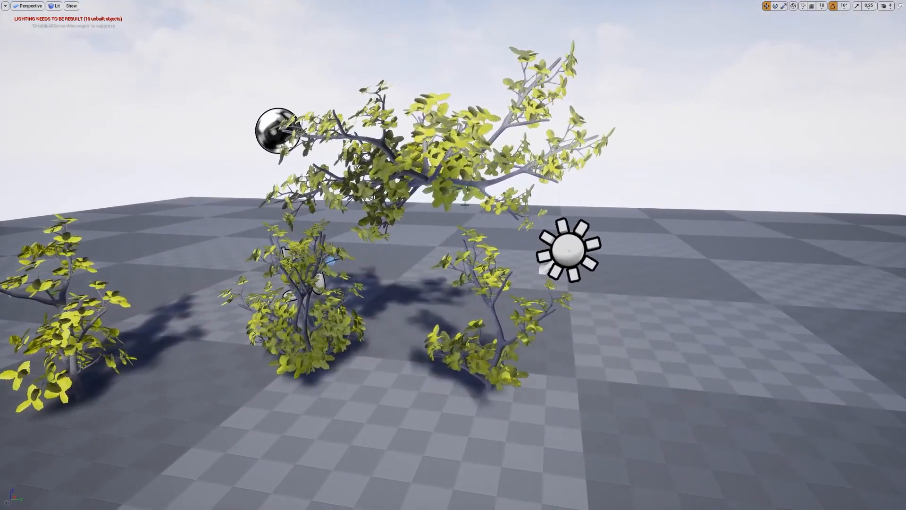
Step: Examine how the branch cluster and the three trees read from far away
key("alt+Tab")
right_click_drag(465, 210, 508, 198)
key("s")
key("w")
key("s")
key("w")
key("s")
key("w")
right_click_drag(436, 355, 435, 358)
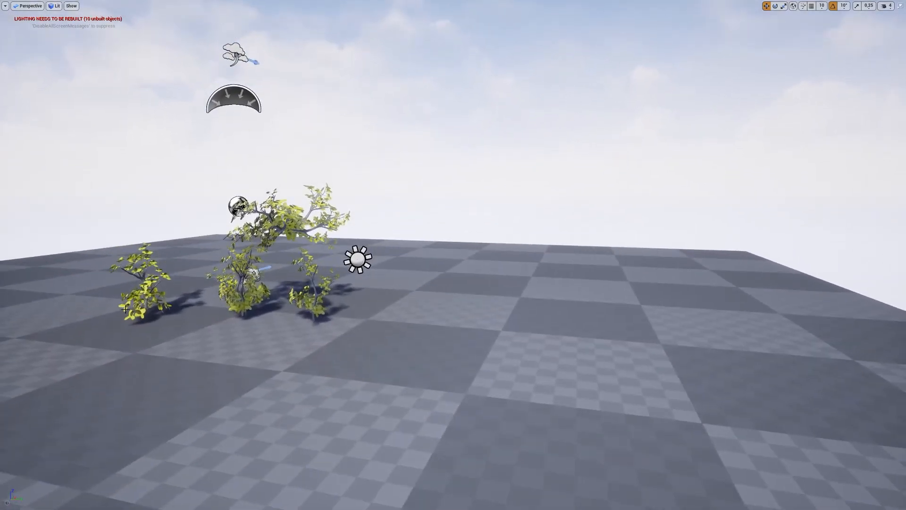
Step: Restore the full editor layout, place a cube beside the trees, and stretch it along X to a scale of about 8.66
key("super")
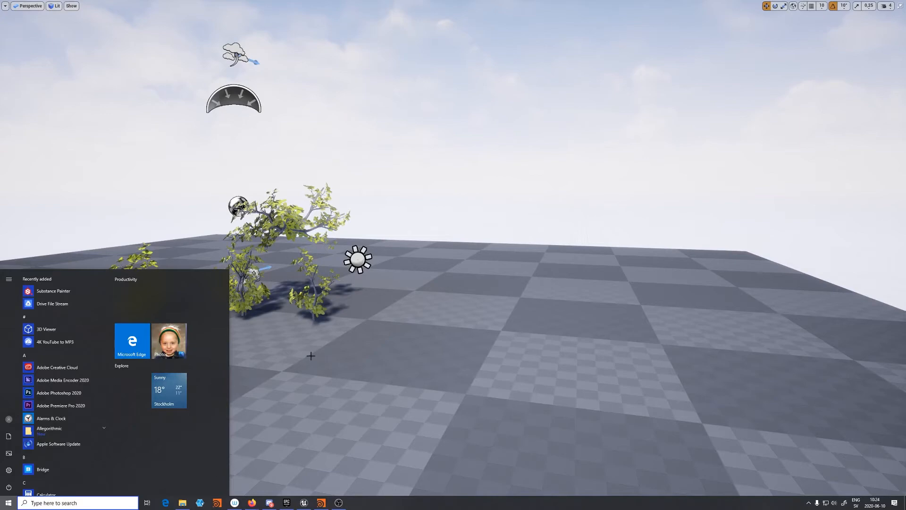
right_click_drag(306, 377, 310, 360)
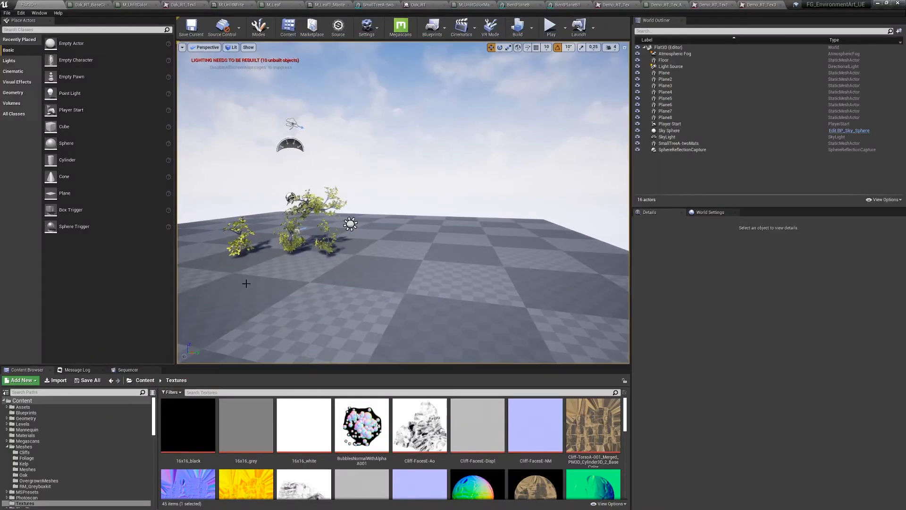
left_click_drag(70, 127, 486, 171)
key("r")
mouse_move(382, 333)
right_mouse_down()
mouse_move(392, 339)
mouse_move(382, 333)
right_mouse_up()
Step: Create a new material named M_DepthShader in the Materials folder
left_click(25, 435)
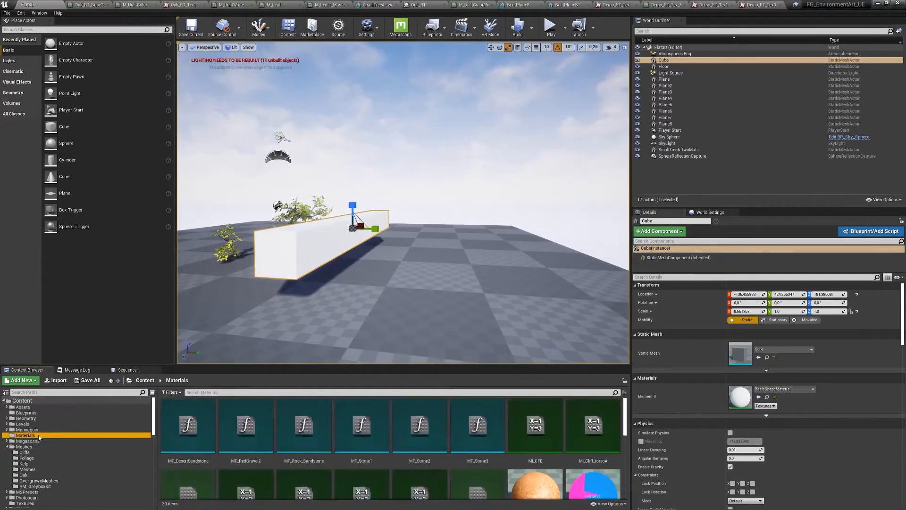
scroll(626, 424, "down", 5)
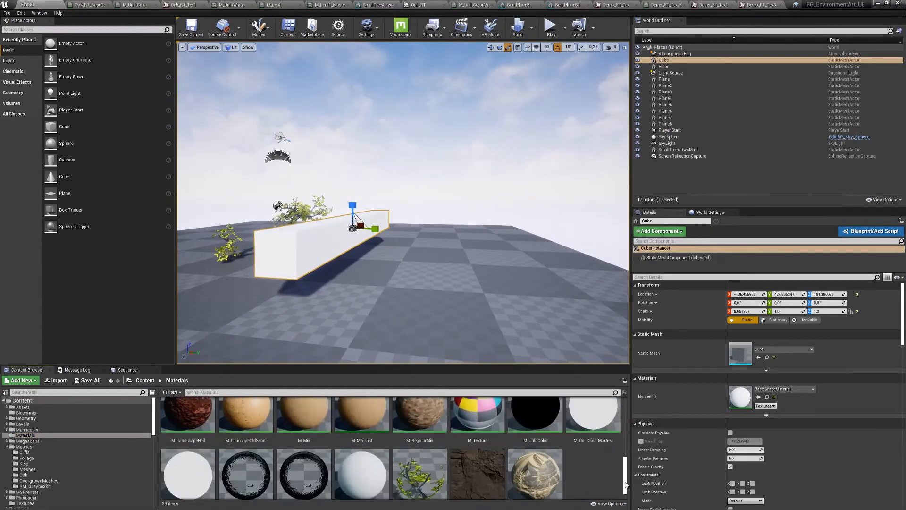
right_click(573, 454)
left_click(597, 314)
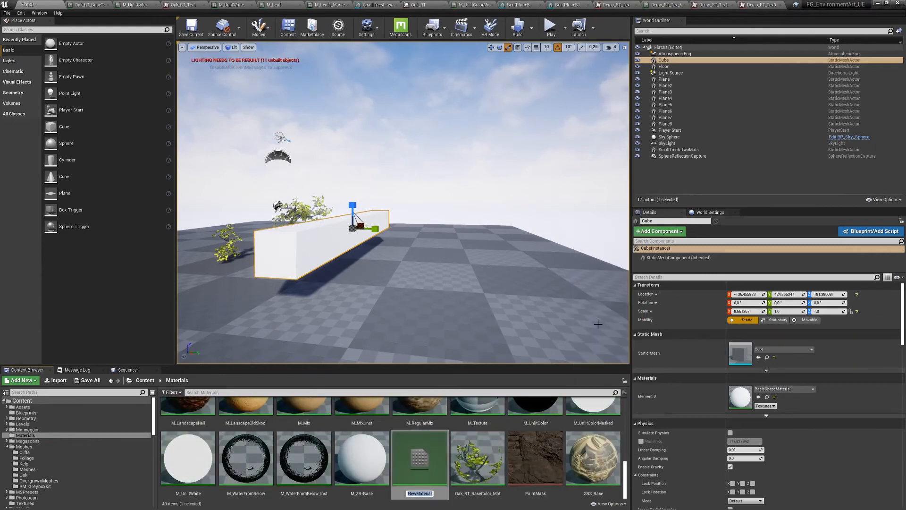
type("M_Dep")
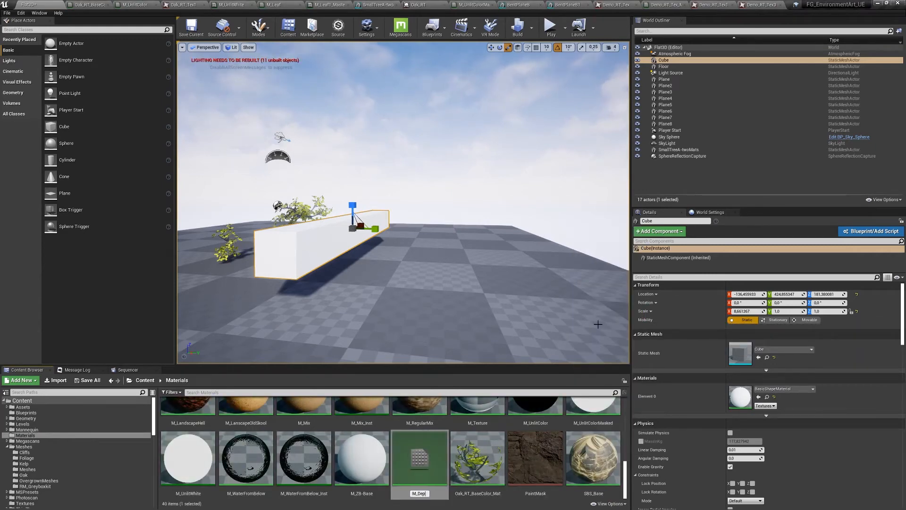
type("thShader")
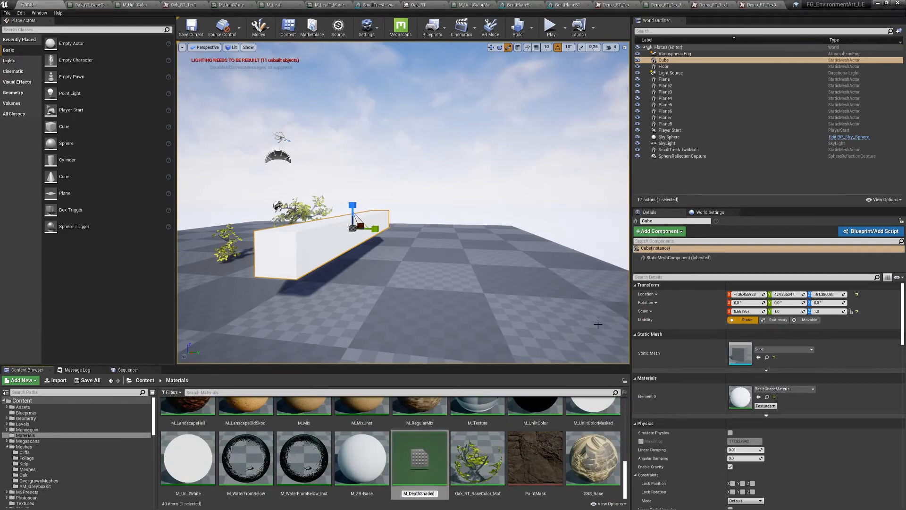
key("Return")
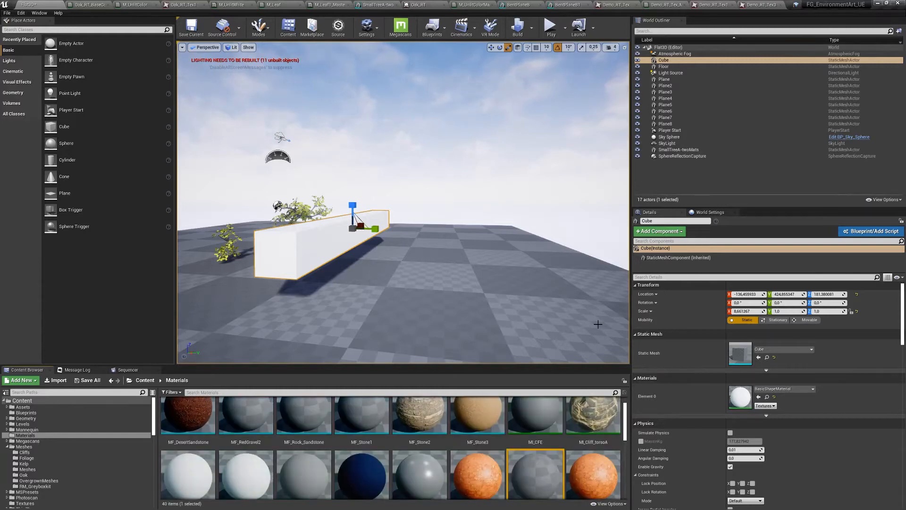
Step: Create a material instance from M_DepthShader and apply it to the stretched cube
scroll(474, 491, "down", 5)
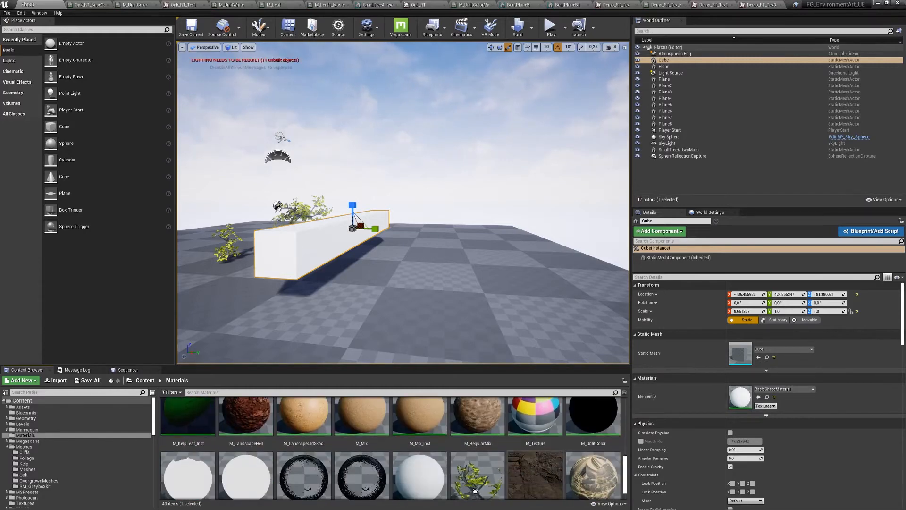
left_click_drag(625, 471, 628, 415)
right_click(549, 464)
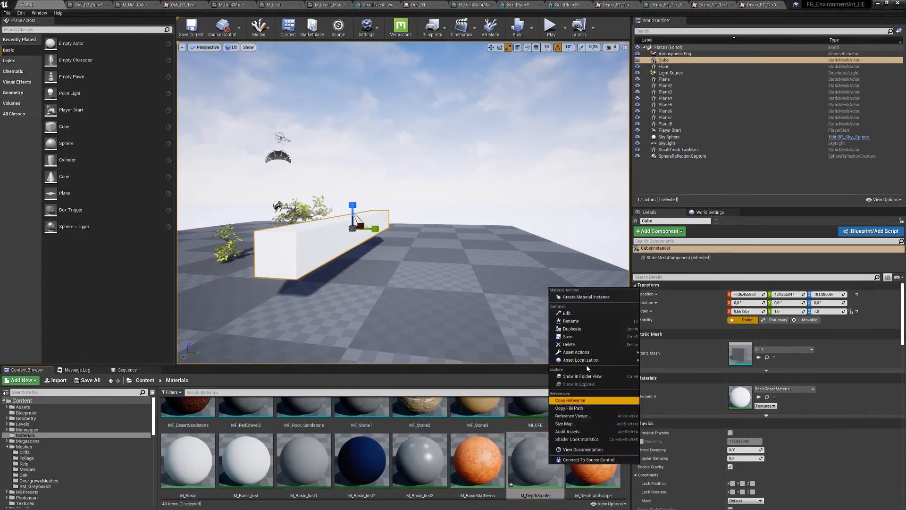
left_click(590, 296)
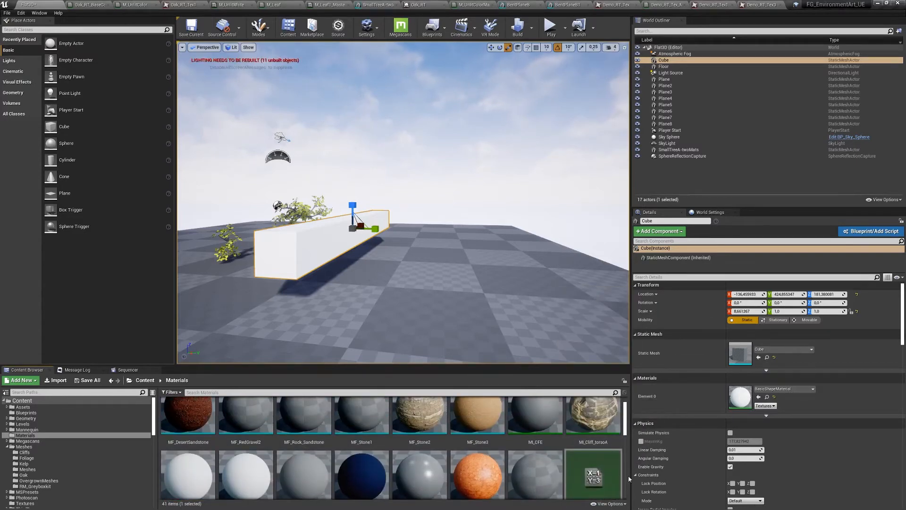
left_click_drag(625, 429, 332, 246)
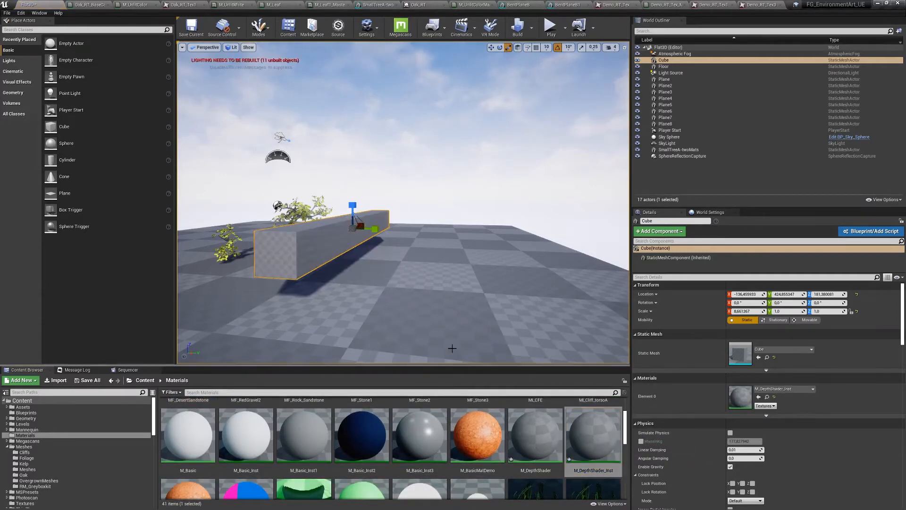
Step: Open M_DepthShader for editing and add an Absolute World Position node to its graph
double_click(542, 444)
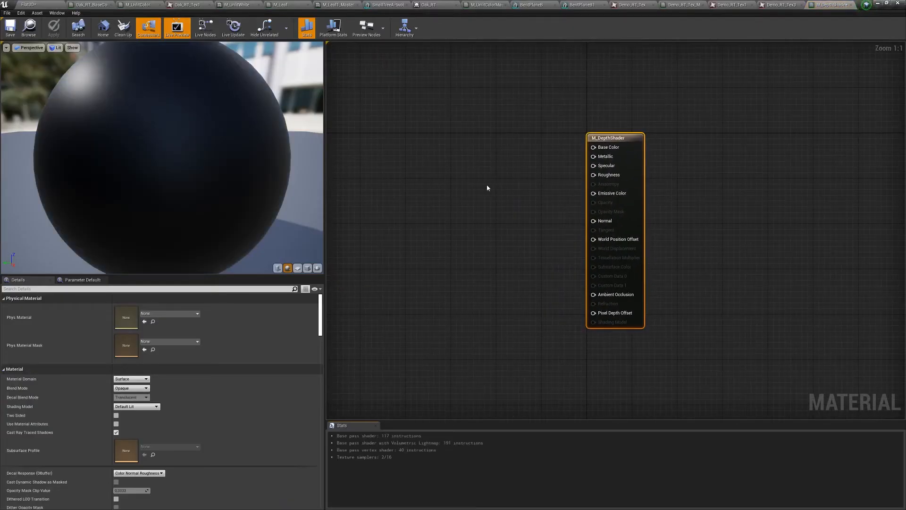
scroll(487, 188, "down", 2)
right_click(400, 177)
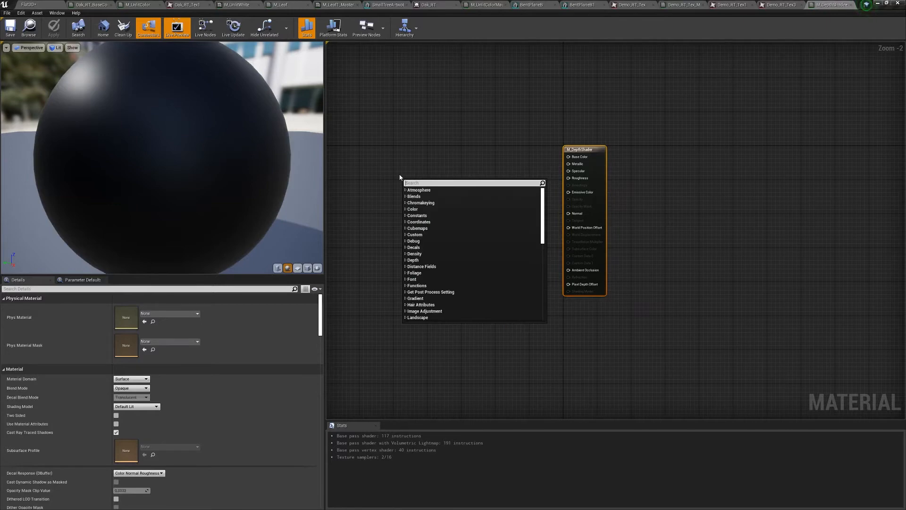
type("world")
key("Return")
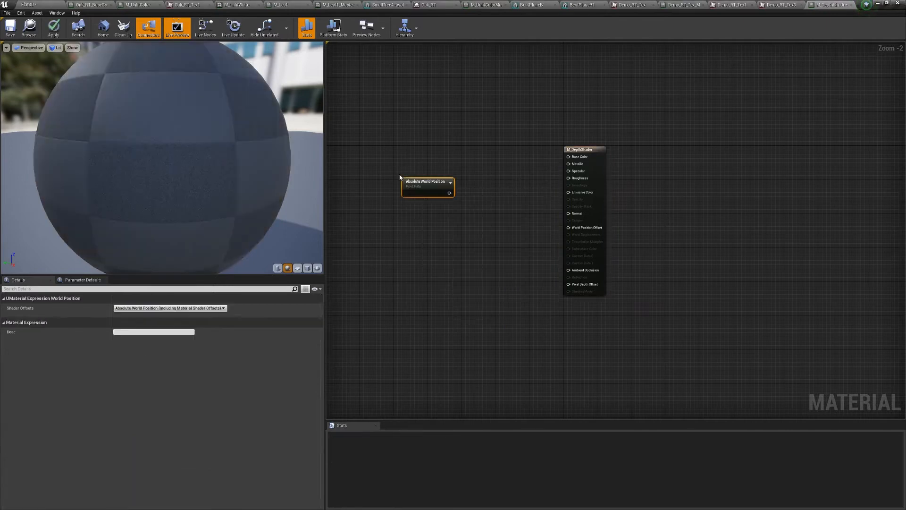
Step: Spread the Absolute World Position and M_DepthShader nodes apart and add two Constant nodes below the world position node
left_click_drag(588, 149, 597, 179)
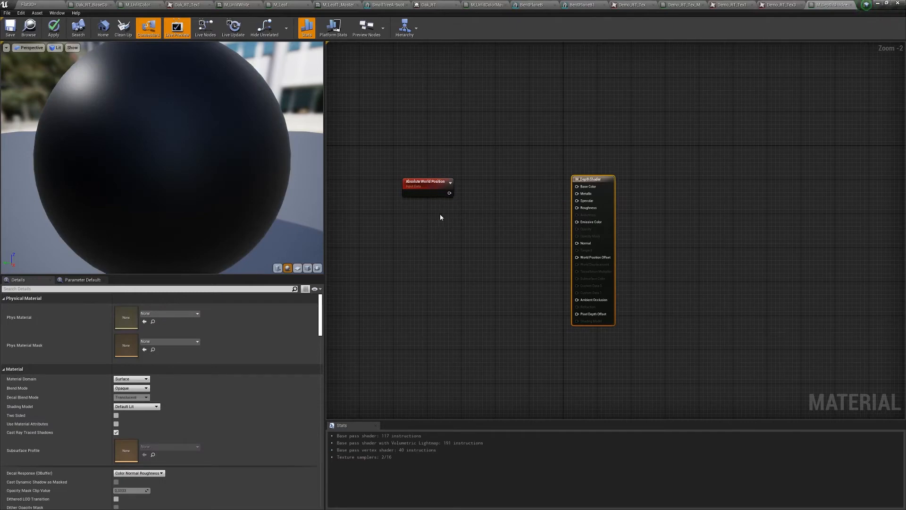
scroll(439, 217, "up", 2)
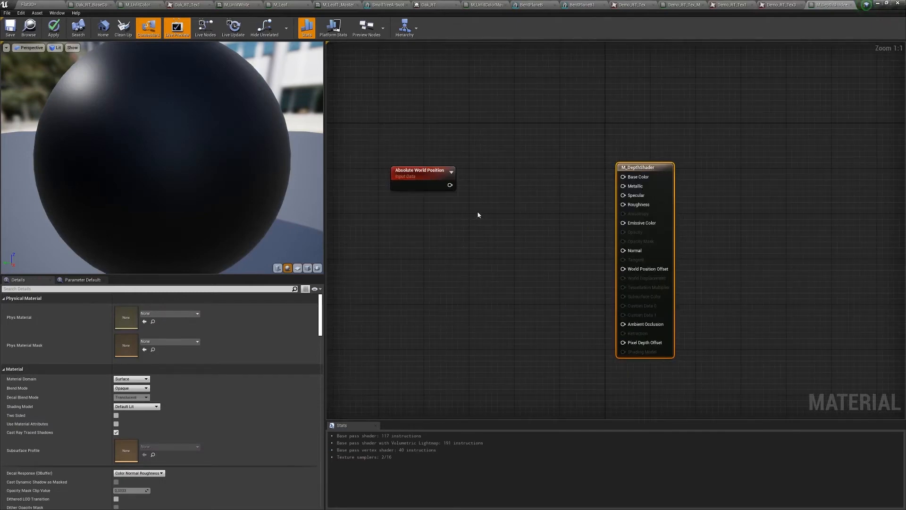
left_click(432, 175)
left_click_drag(432, 175, 397, 171)
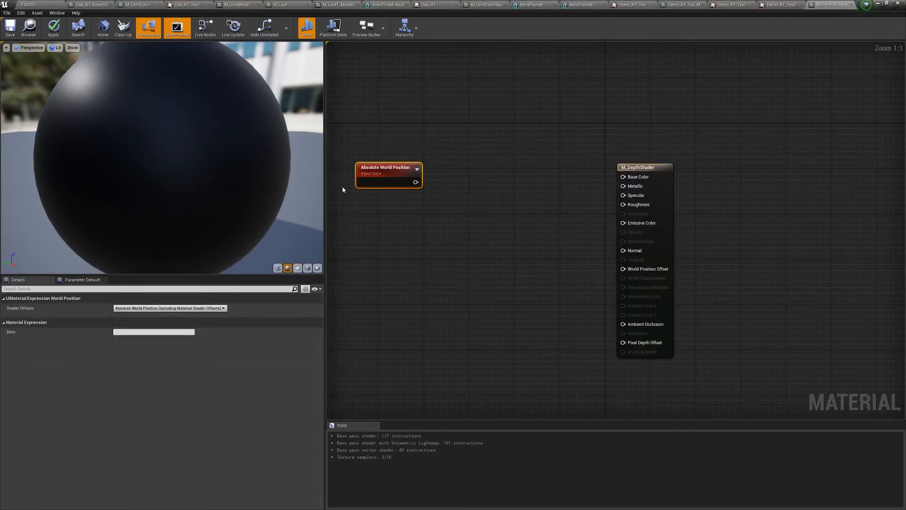
left_click_drag(641, 177, 737, 171)
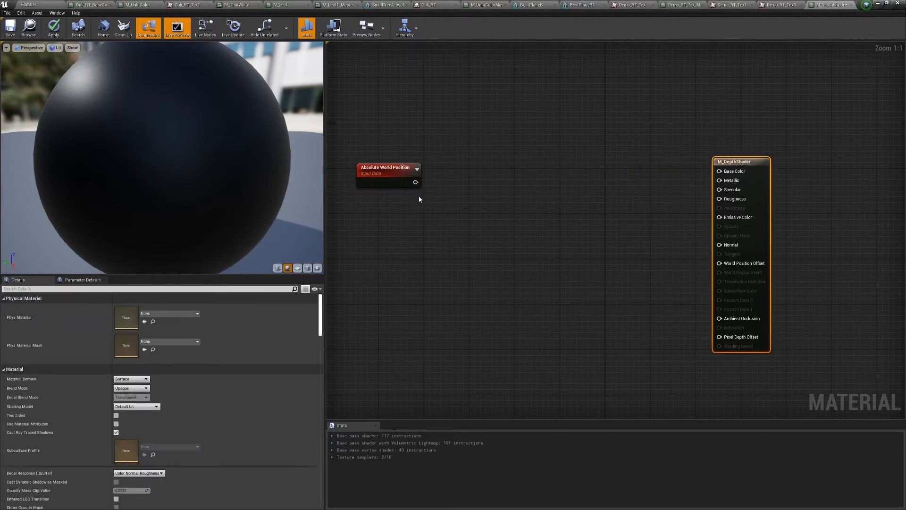
left_click(372, 225)
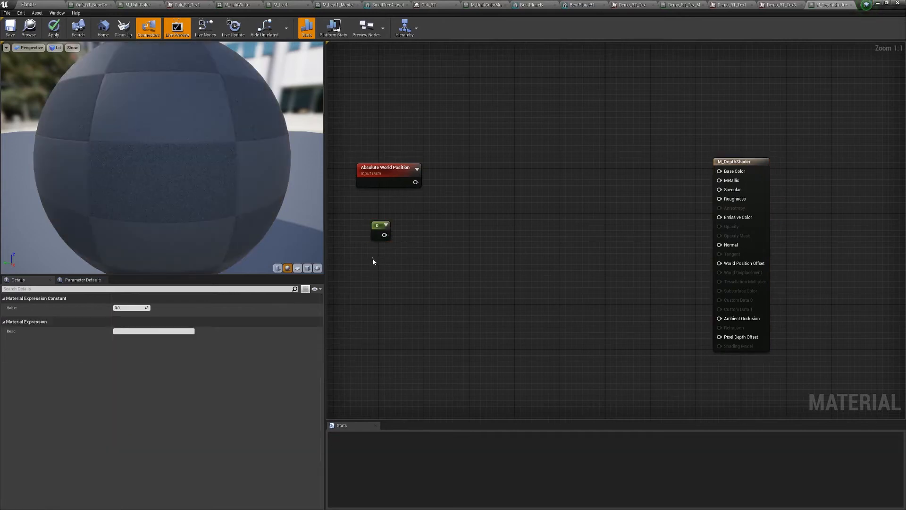
left_click(372, 258)
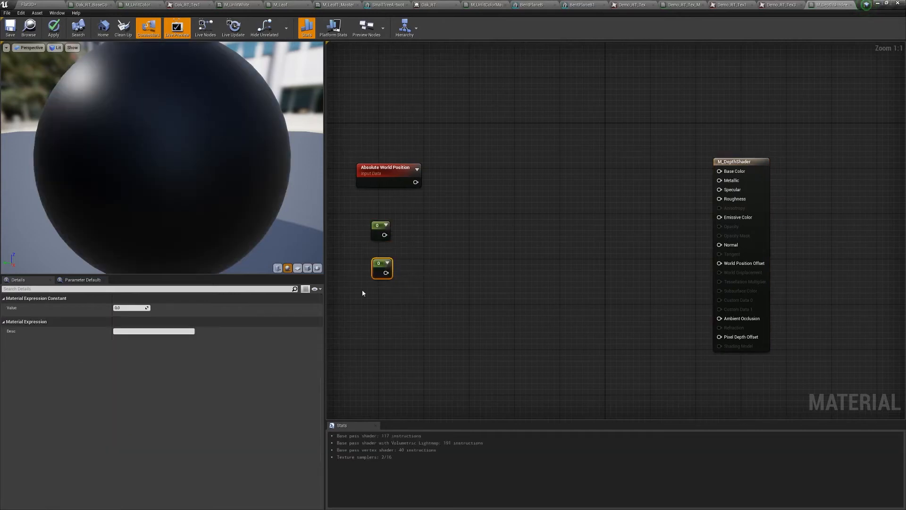
Step: Convert both constant nodes below Absolute World Position into scalar parameters
right_click(380, 230)
left_click(402, 231)
left_click(363, 232)
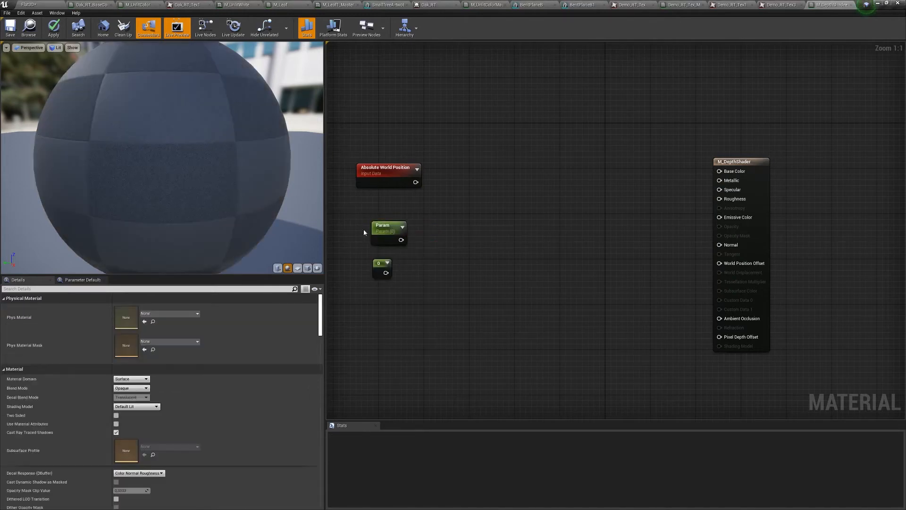
right_click(377, 263)
left_click(399, 268)
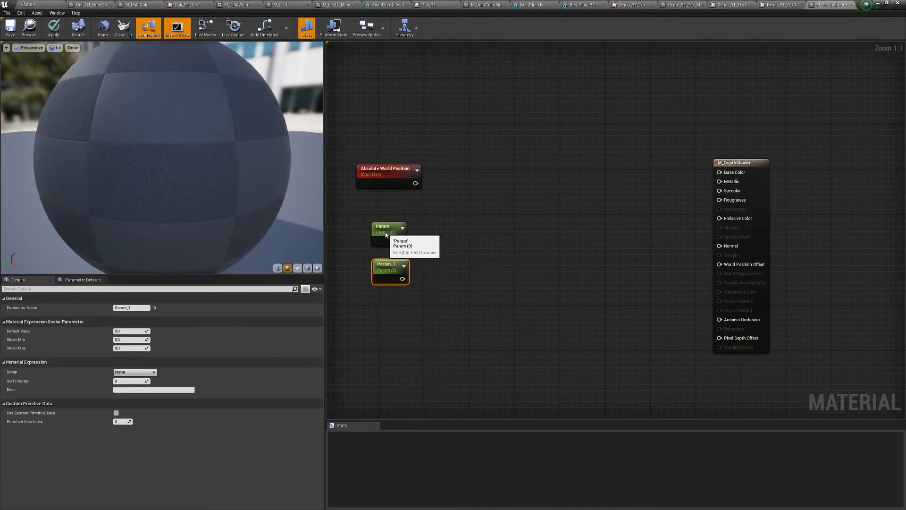
Step: Rename the upper parameter MinDistance and the lower parameter MaxDistance
left_click(385, 232)
left_click(383, 227)
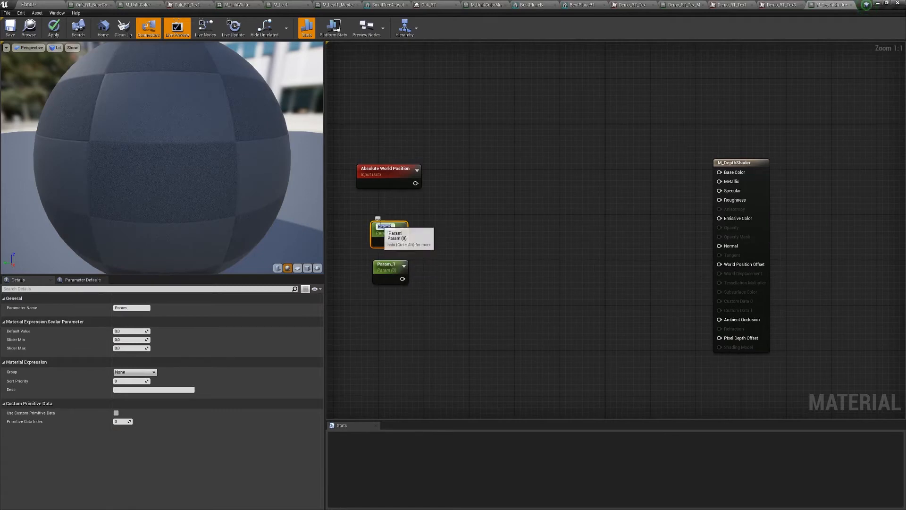
type("Min")
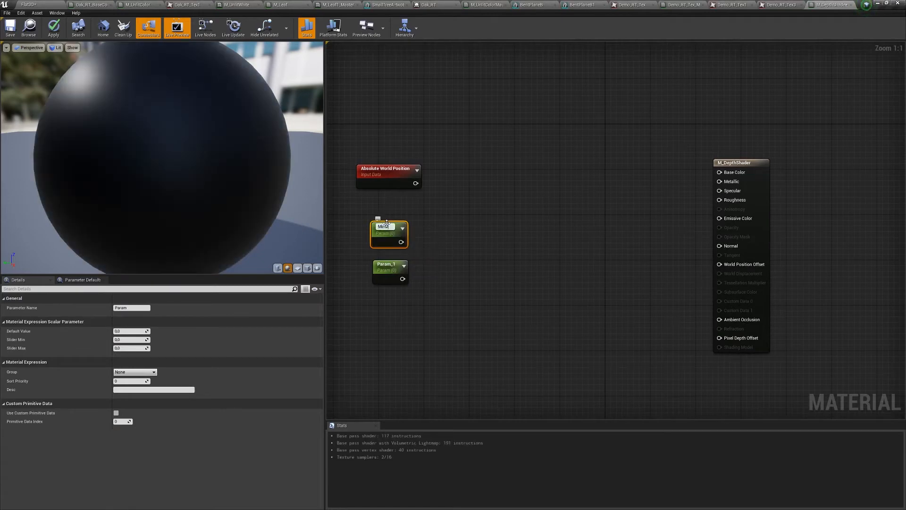
type("Distance")
key("Return")
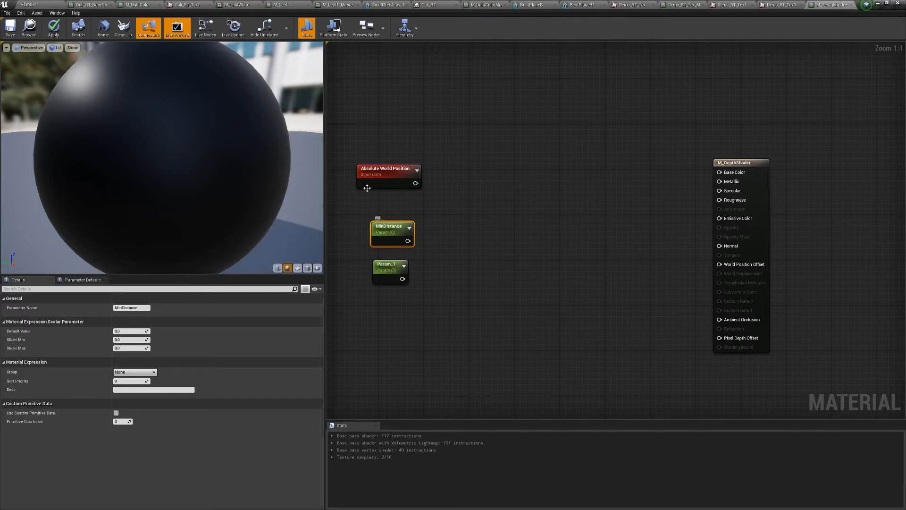
left_click(392, 266)
left_click(393, 265)
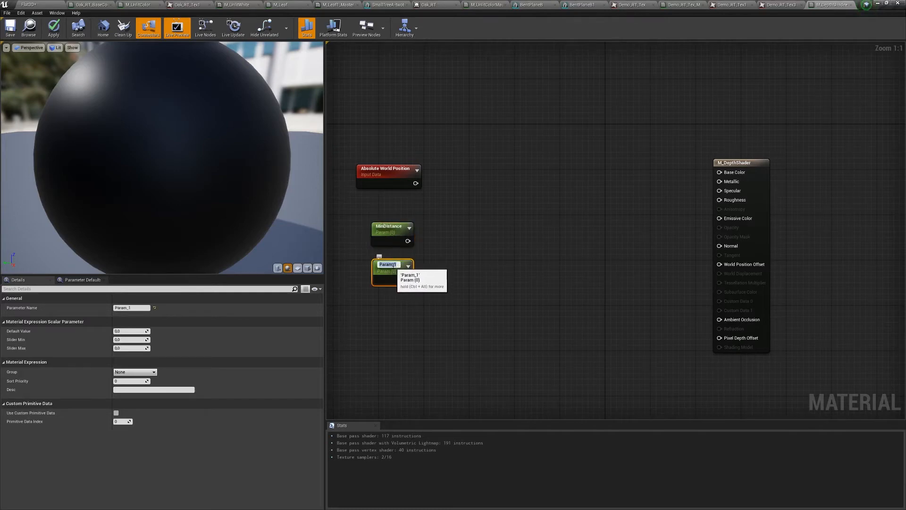
type("MaxDistance")
key("Return")
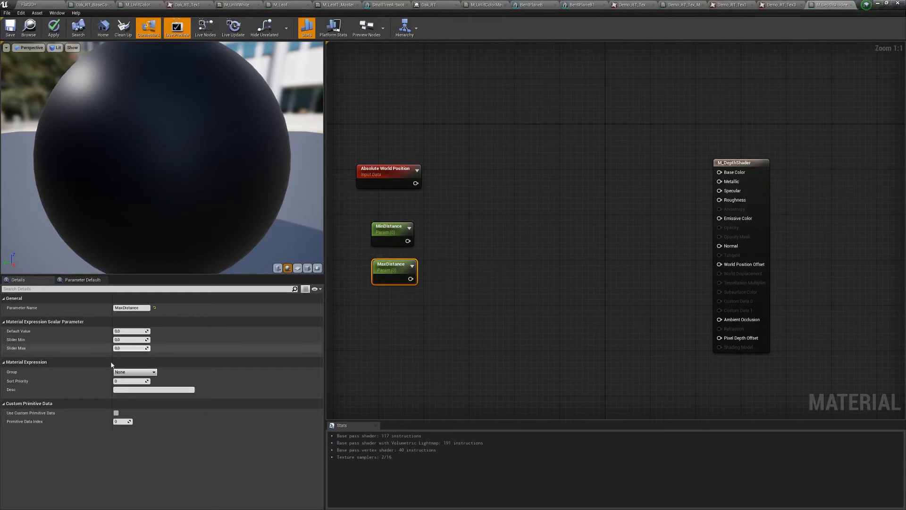
Step: Set the default value of MaxDistance to 300 and of MinDistance to 50
left_click(130, 331)
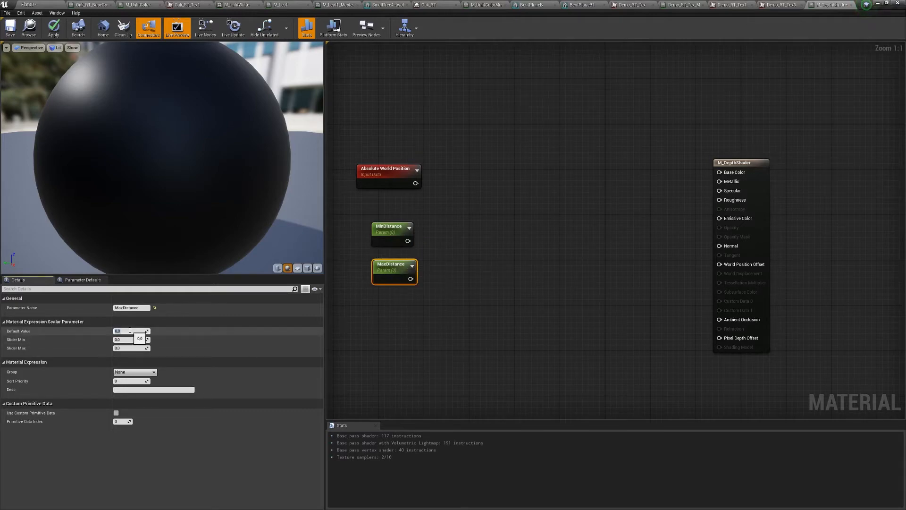
key("Return")
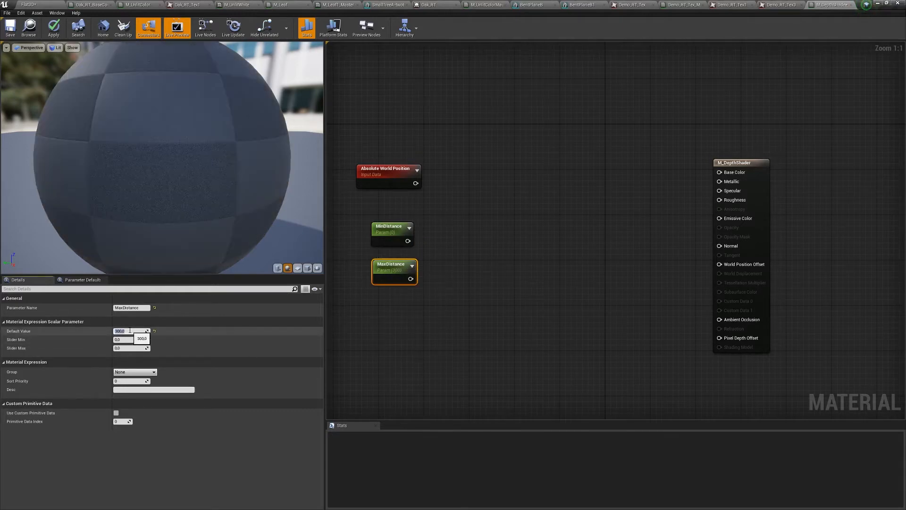
left_click(392, 229)
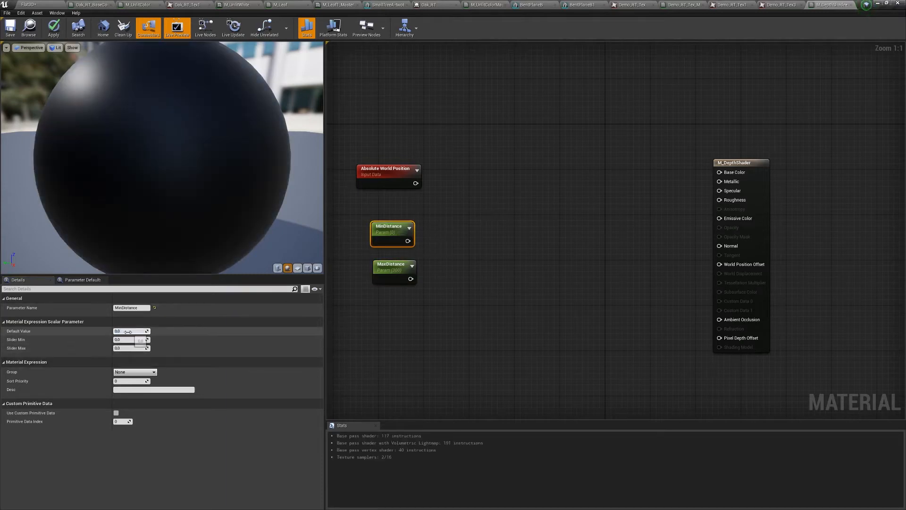
left_click(126, 331)
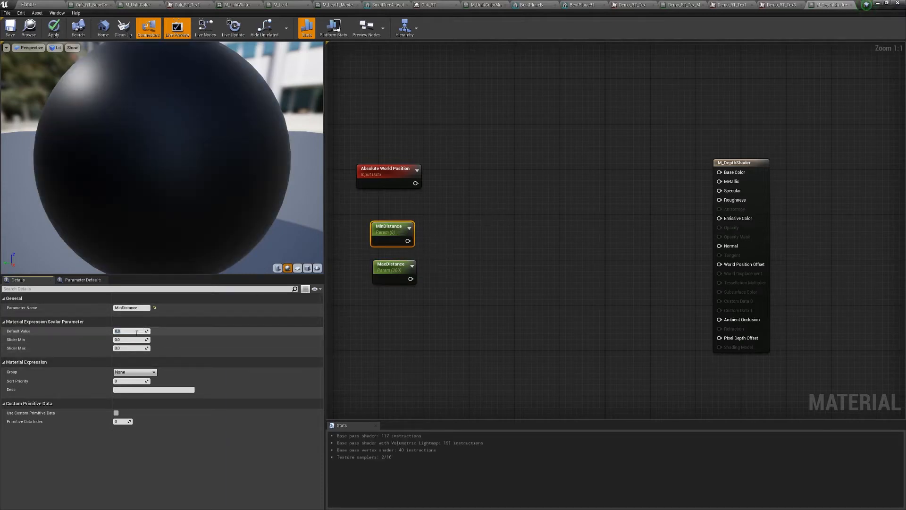
type("50")
key("Return")
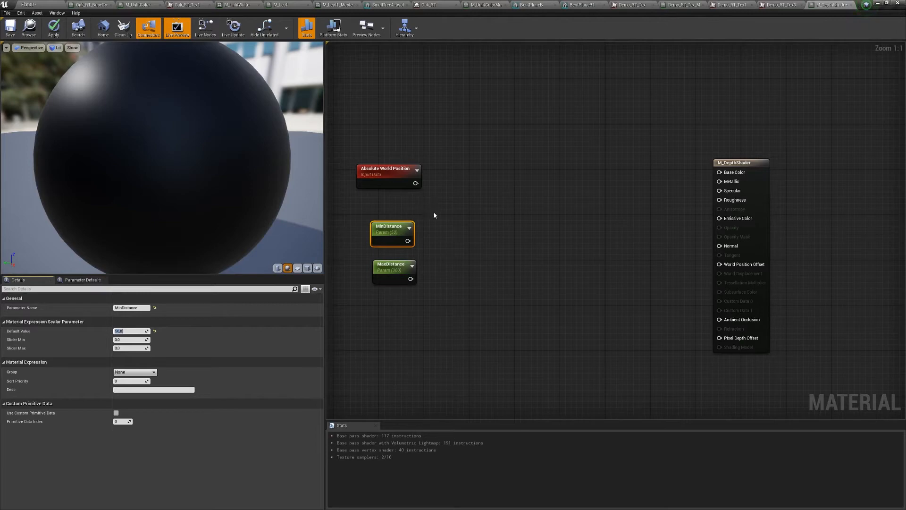
Step: Move the Absolute World Position node higher to make room above the MinDistance parameter
left_click(462, 198)
left_click_drag(396, 179, 402, 130)
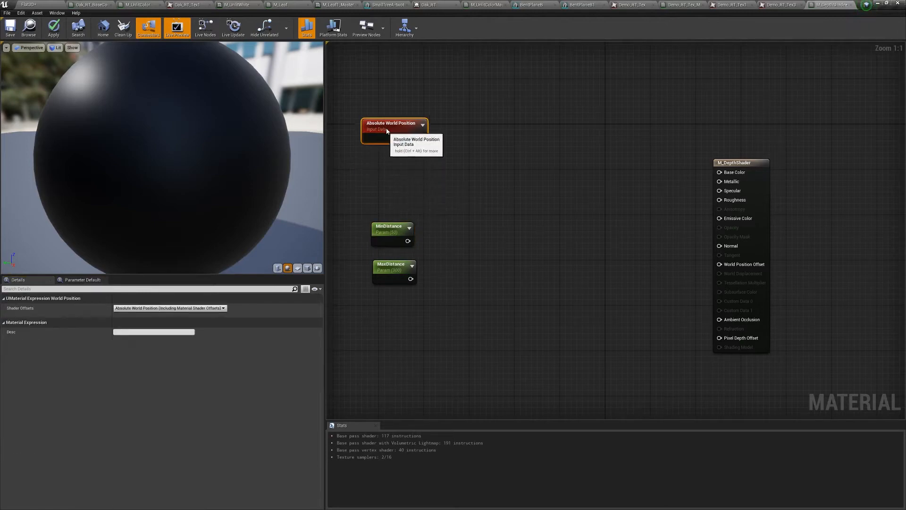
right_click(411, 170)
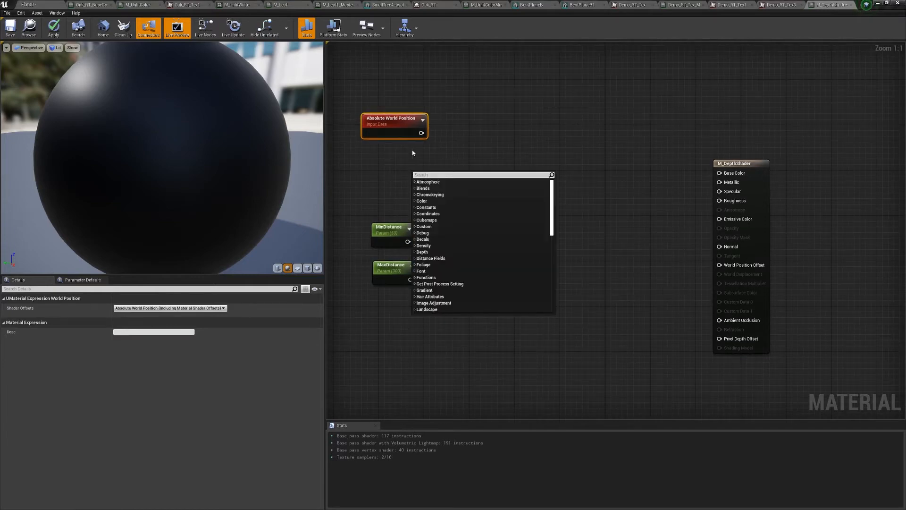
type("get")
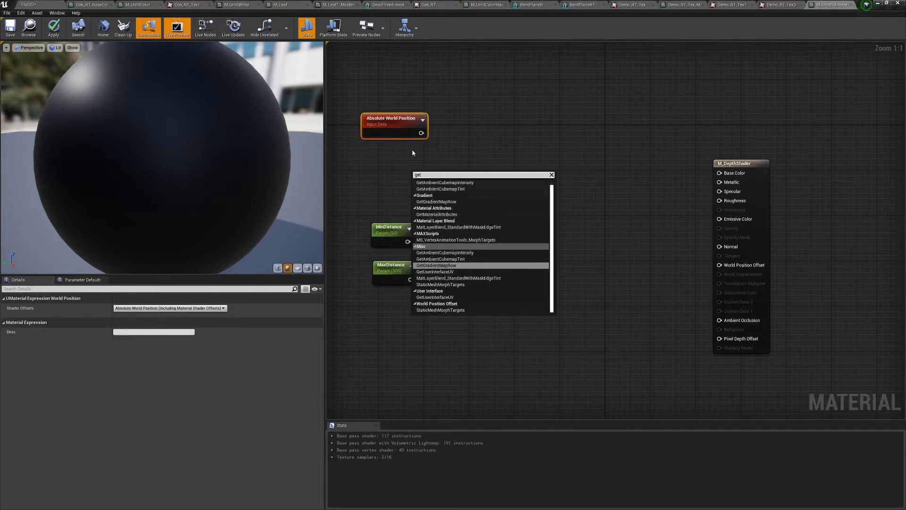
left_click(442, 158)
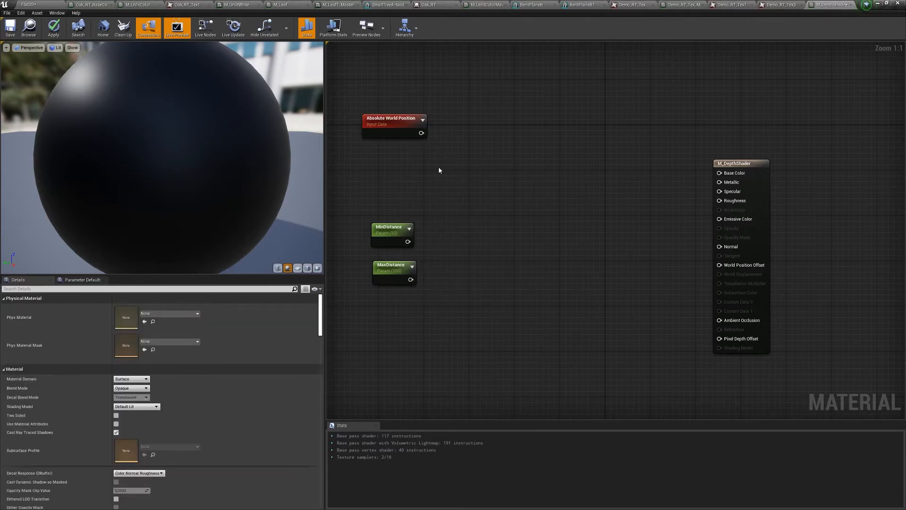
Step: Add a CameraPositionWS node and place it directly beneath the Absolute World Position node
right_click(370, 176)
type("came")
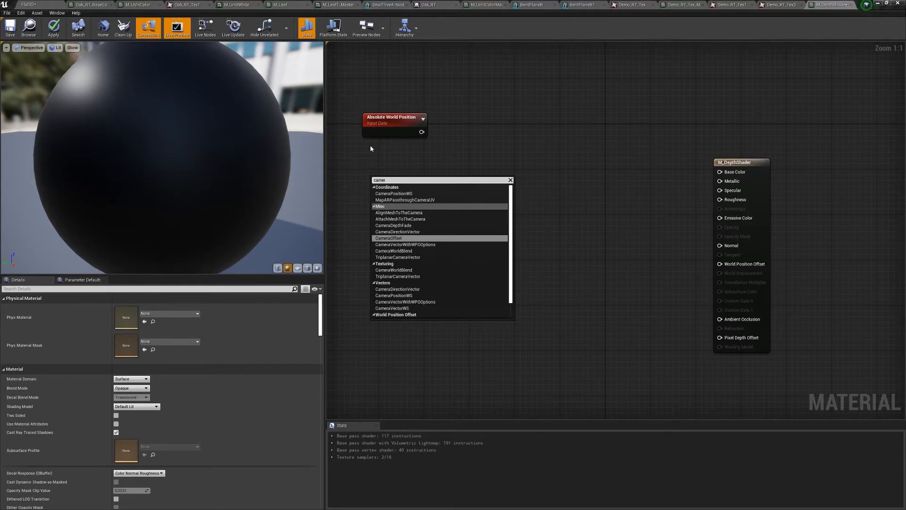
type("r")
key("Up")
key("Up")
key("Up")
key("Up")
key("Up")
key("Up")
key("Up")
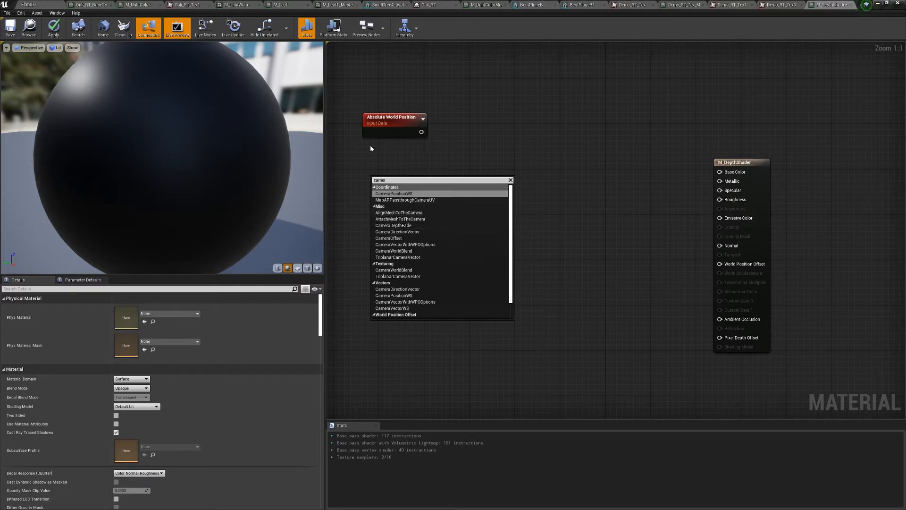
key("Return")
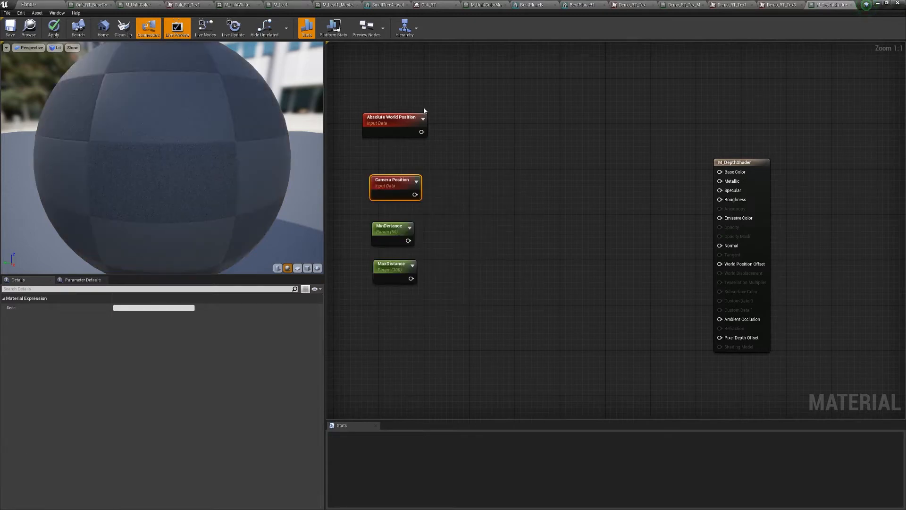
left_click_drag(396, 184, 394, 156)
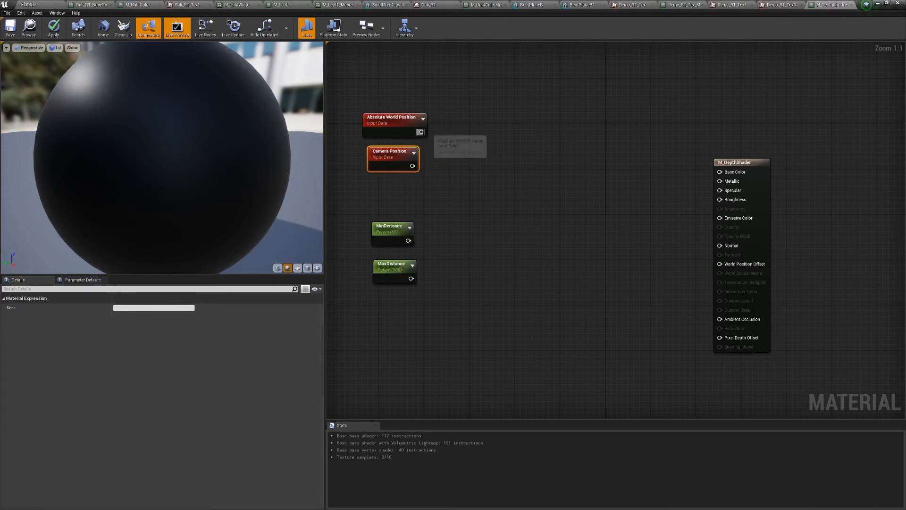
Step: Add a Subtract node with Absolute World Position feeding input A and Camera Position feeding input B
left_click_drag(422, 132, 475, 141)
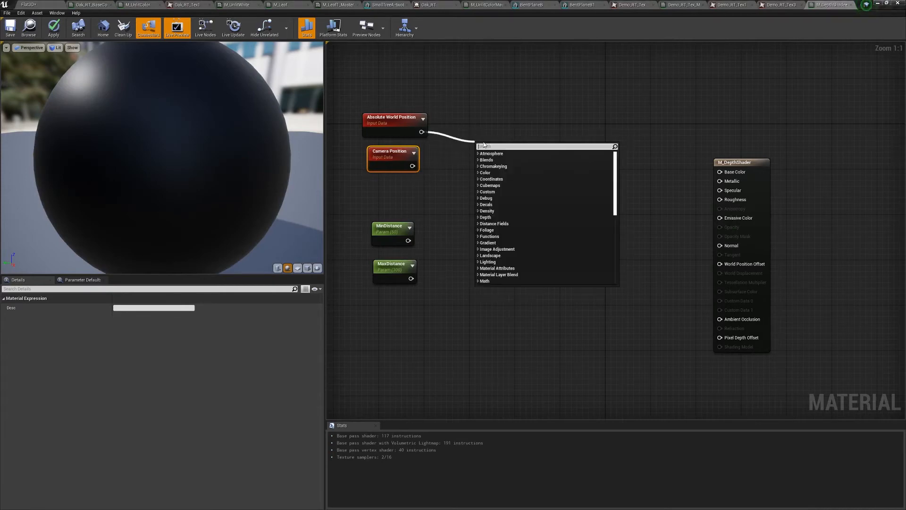
type("-")
key("Return")
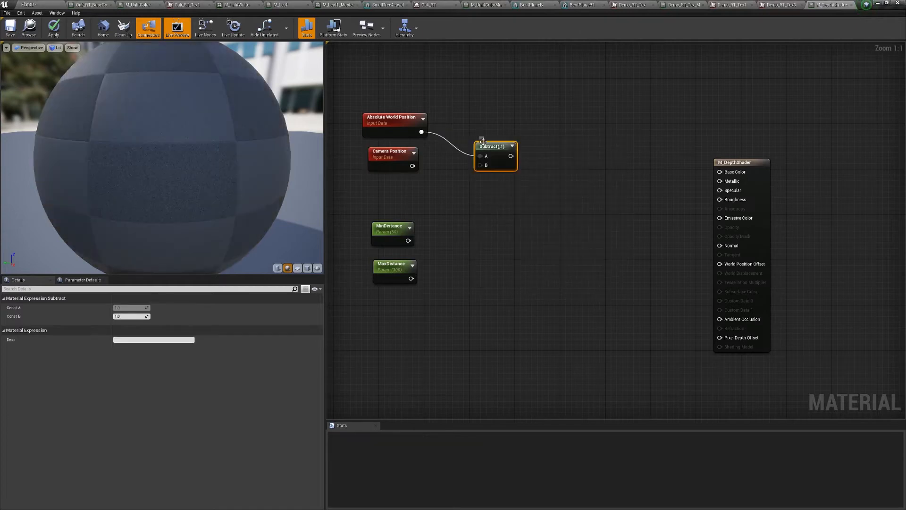
left_click_drag(413, 165, 459, 149)
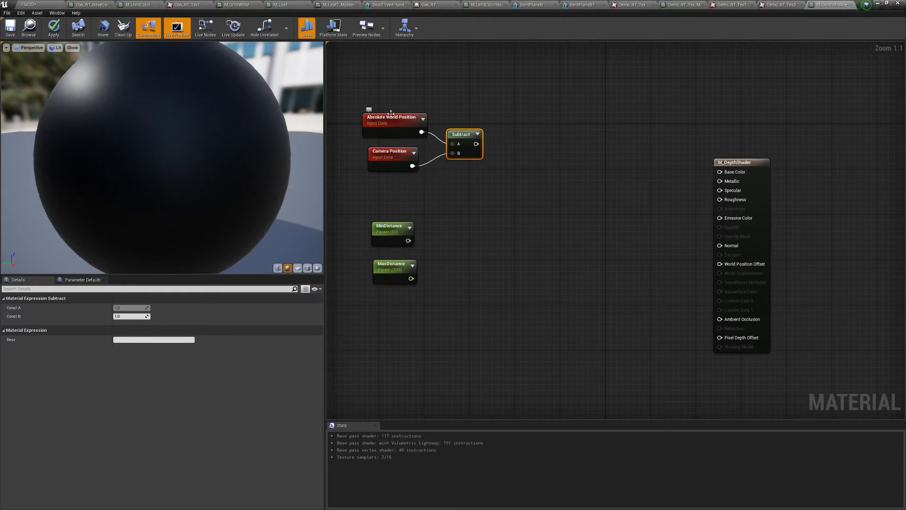
Step: Feed the Subtract result into the Vector 3 input of a new VectorLength node and align it beside Subtract
left_click_drag(476, 144, 511, 169)
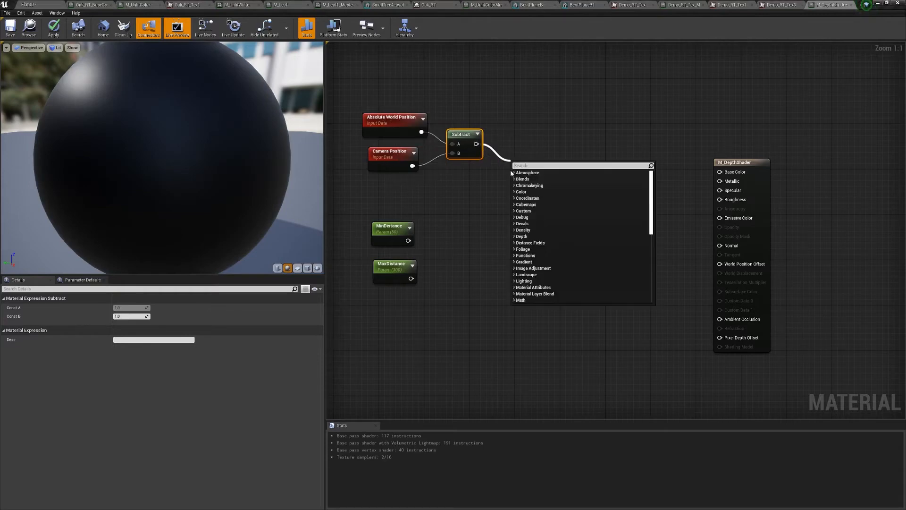
type("le")
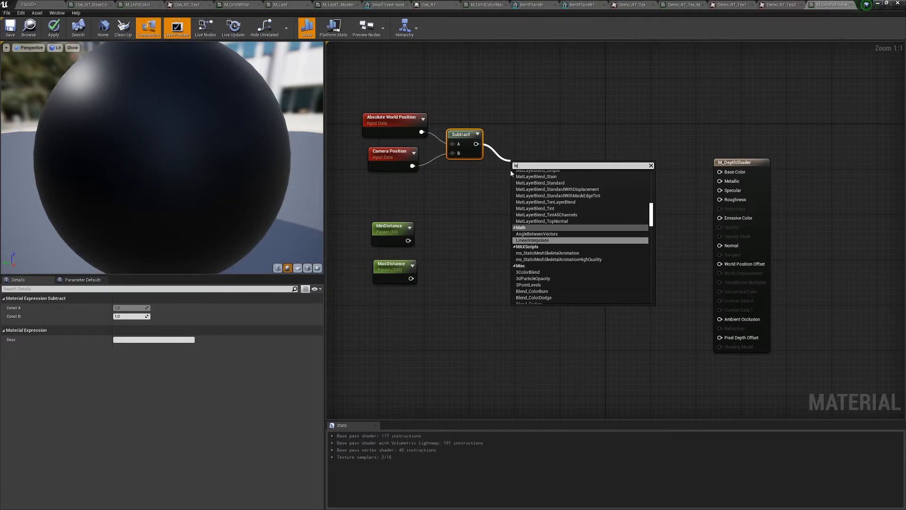
type("ng")
key("Return")
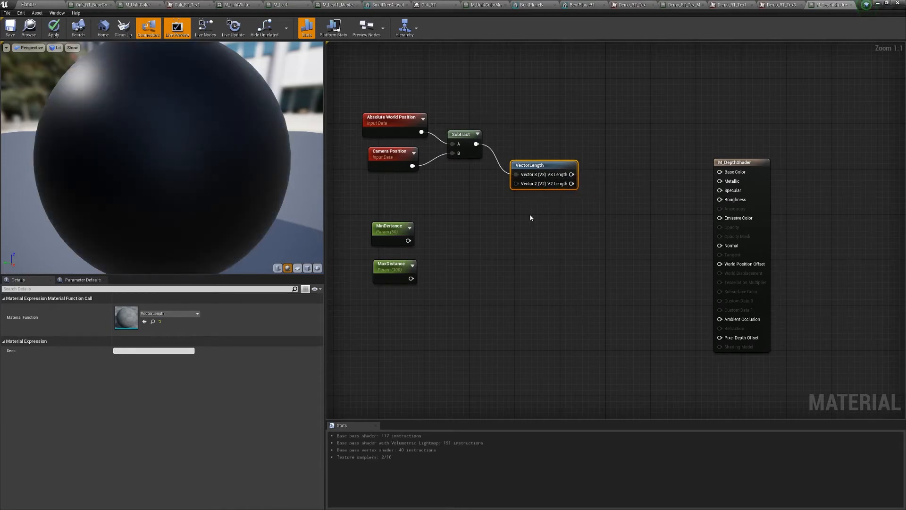
left_click_drag(525, 188, 506, 157)
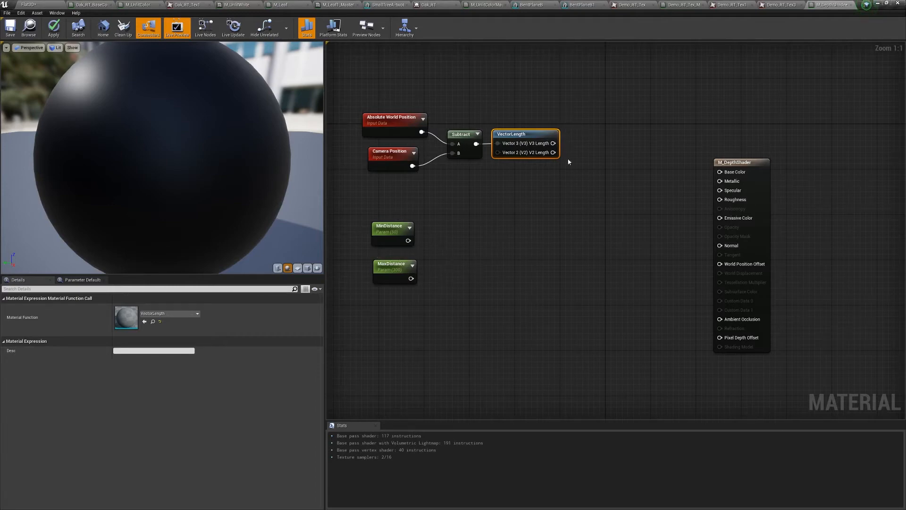
Step: Shift the material output node further right and move both distance parameters below the VectorLength node
left_click_drag(739, 162, 784, 156)
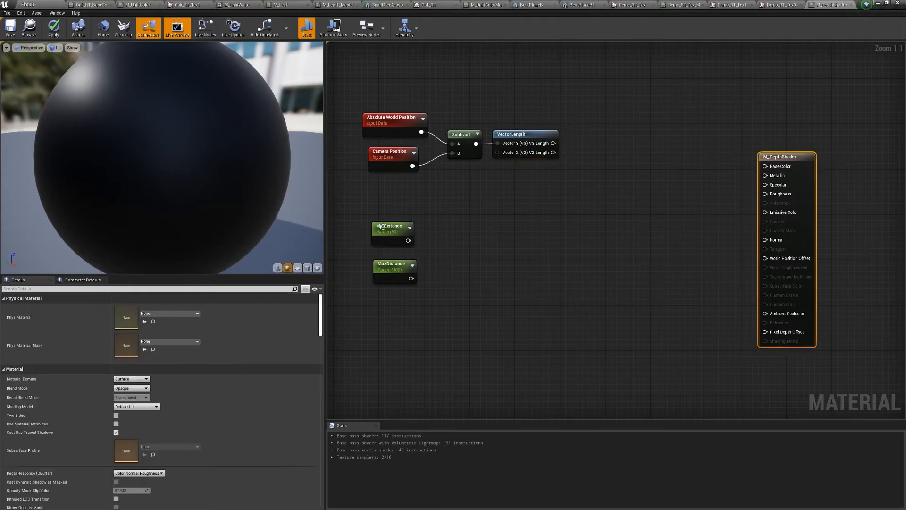
left_click_drag(363, 215, 508, 247)
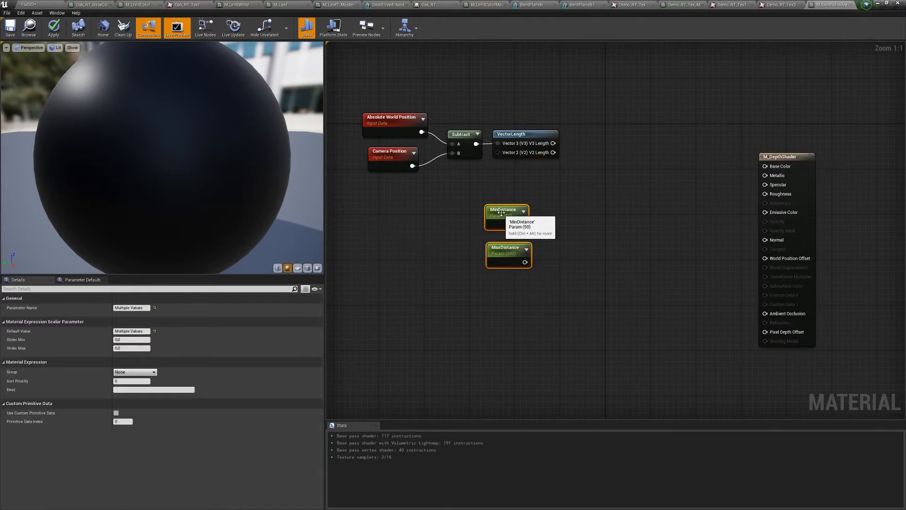
left_click_drag(505, 213, 514, 231)
left_click(541, 236)
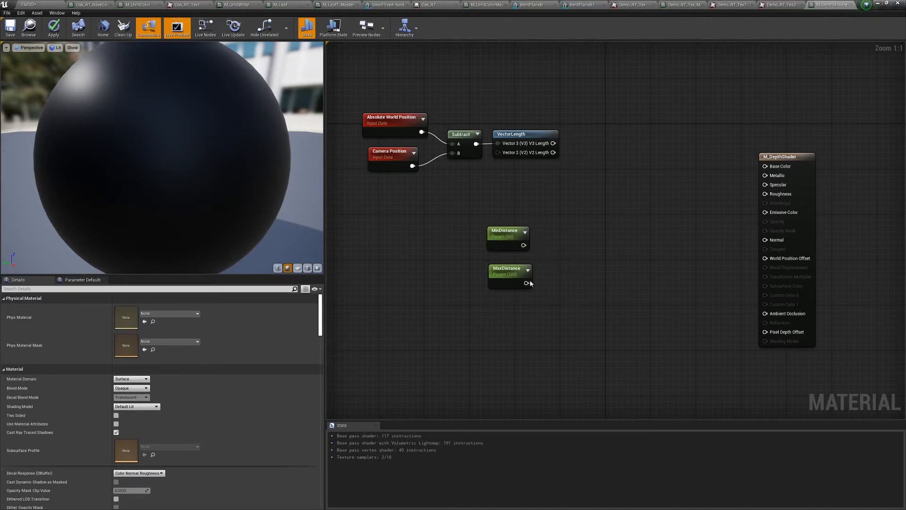
Step: Add a second Subtract node with MaxDistance feeding input A and MinDistance feeding input B
left_click_drag(529, 282, 571, 230)
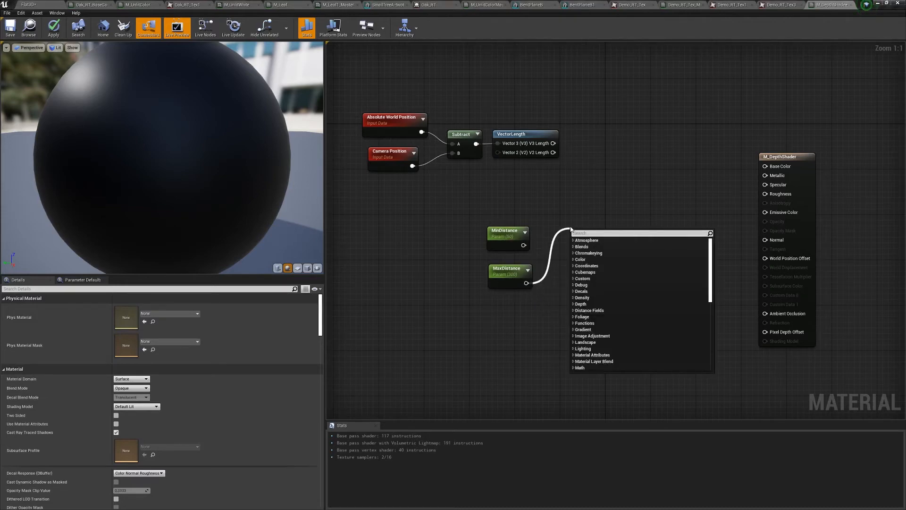
type("subtract")
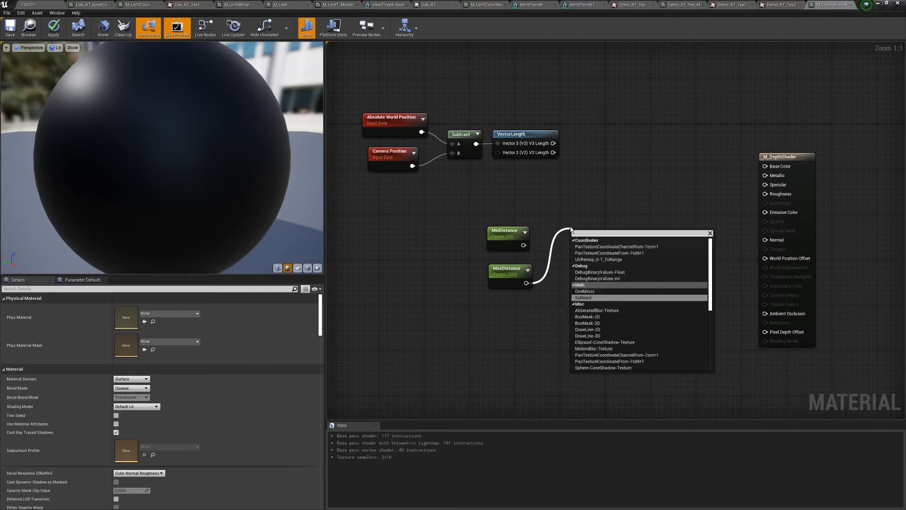
key("Return")
left_click_drag(524, 245, 575, 252)
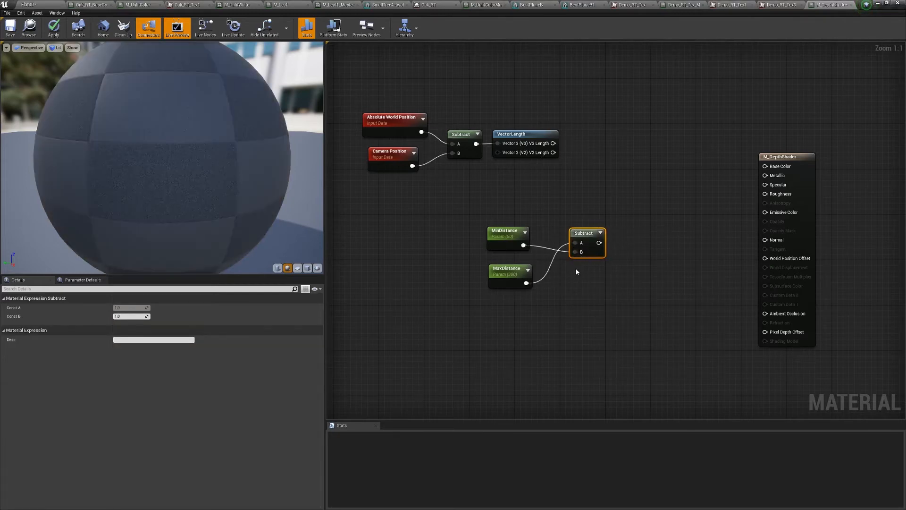
Step: Rearrange the second Subtract group so MaxDistance sits above MinDistance and their wires no longer cross
left_click_drag(449, 192, 538, 267, "shift")
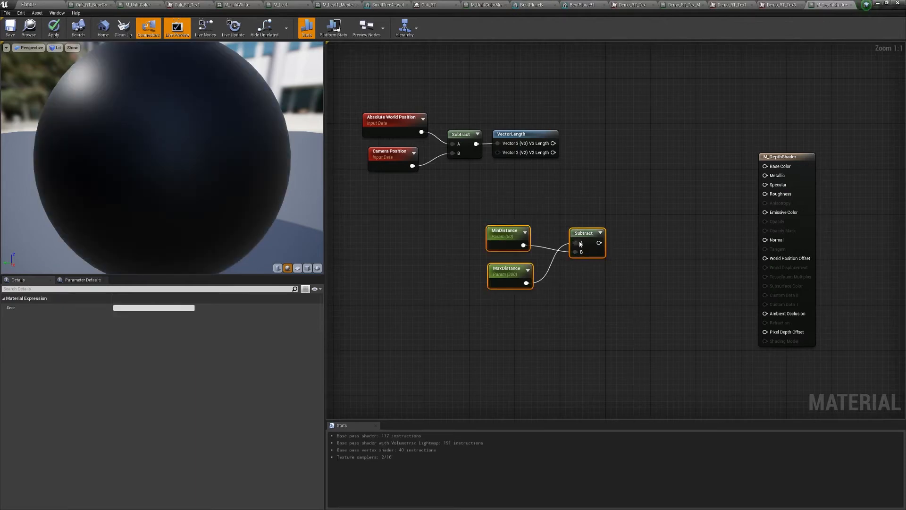
left_click_drag(591, 232, 564, 237)
left_click_drag(479, 242, 478, 312)
left_click(482, 222)
left_click_drag(442, 245, 487, 311)
left_click_drag(483, 308, 477, 268)
left_click_drag(557, 253, 553, 267)
left_click_drag(470, 274, 470, 285)
left_click(541, 233)
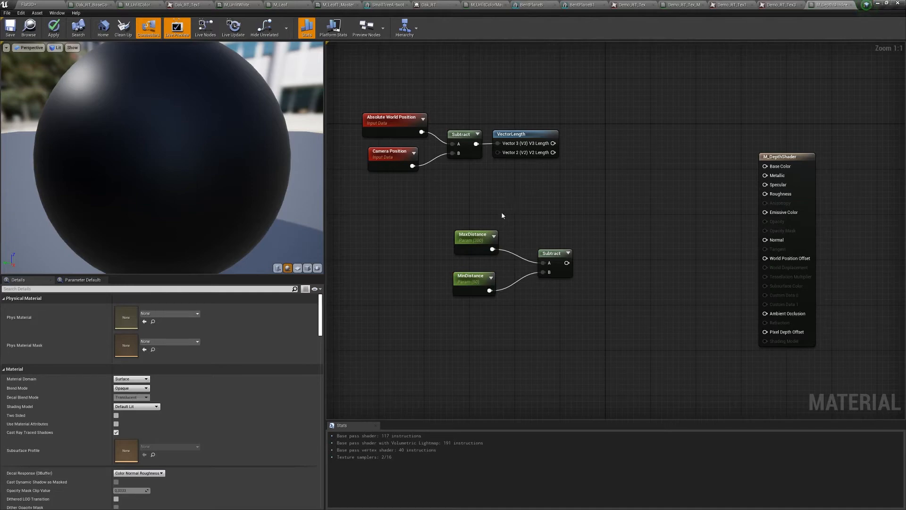
Step: Add a third Subtract node with VectorLength's V3 Length feeding input A and MinDistance feeding input B, and tidy the surrounding nodes
left_click_drag(553, 143, 586, 191)
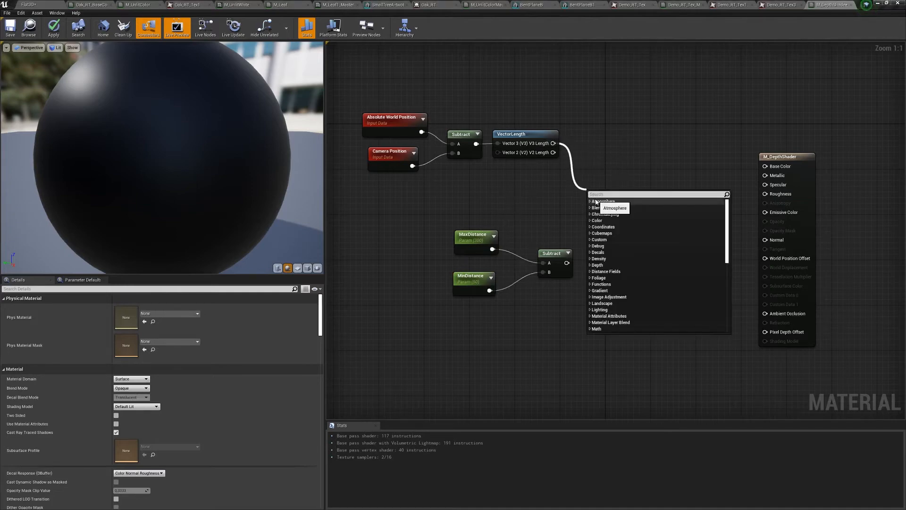
type("-")
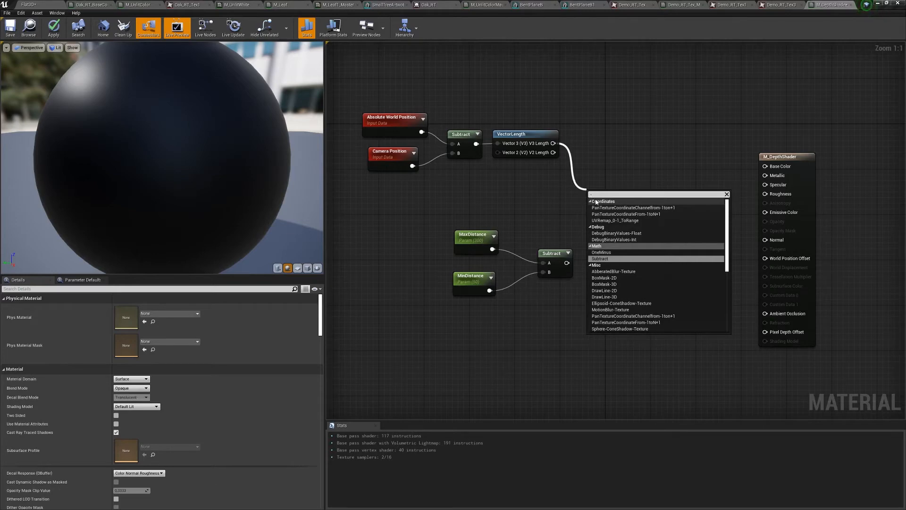
key("Return")
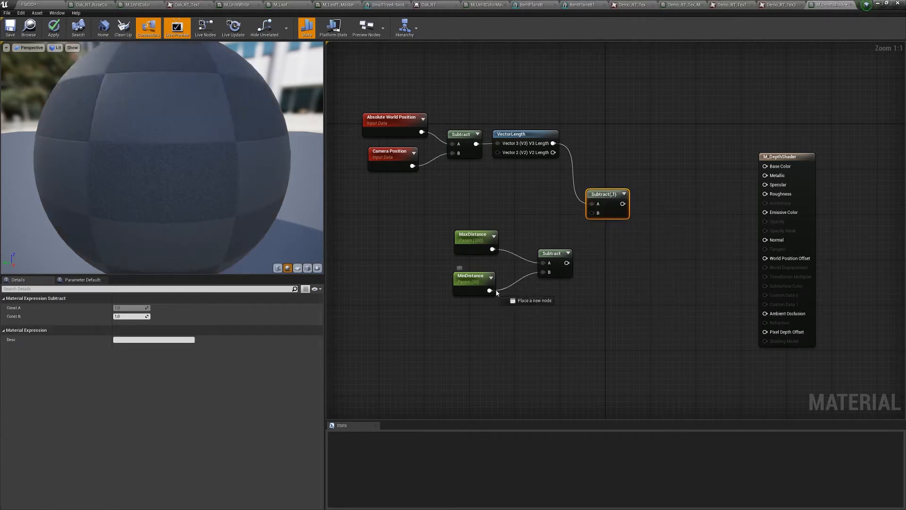
left_click_drag(489, 290, 592, 212)
left_click_drag(479, 277, 485, 267)
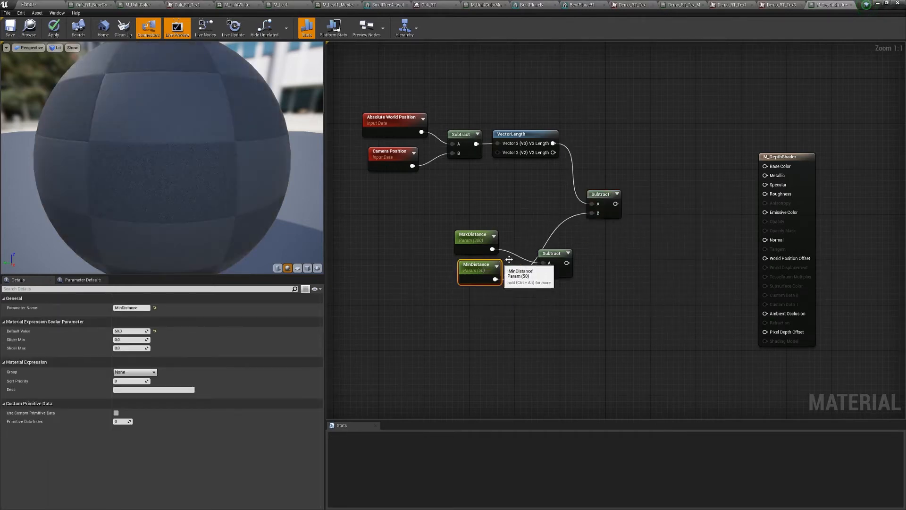
left_click_drag(547, 253, 581, 253)
Step: Divide the distance-minus-MinDistance Subtract result by the MaxDistance-minus-MinDistance Subtract result using a Divide node
left_click_drag(606, 195, 640, 232)
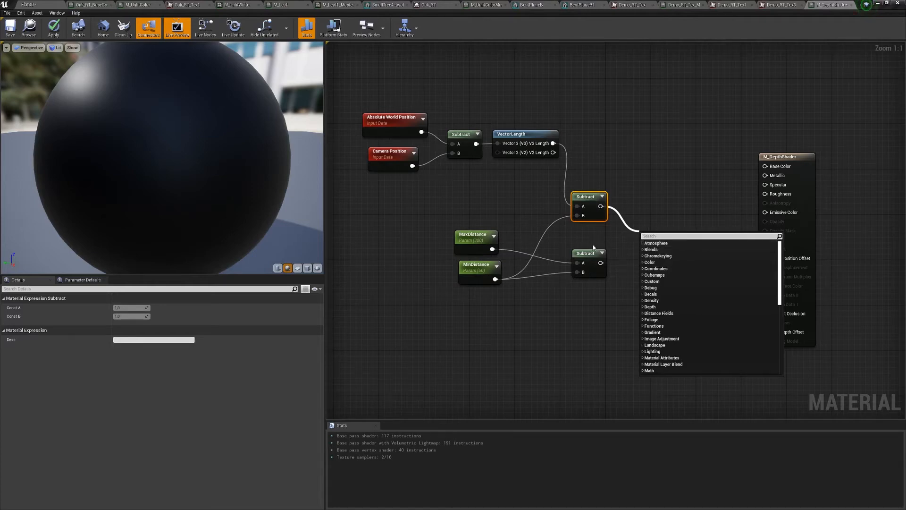
type("/")
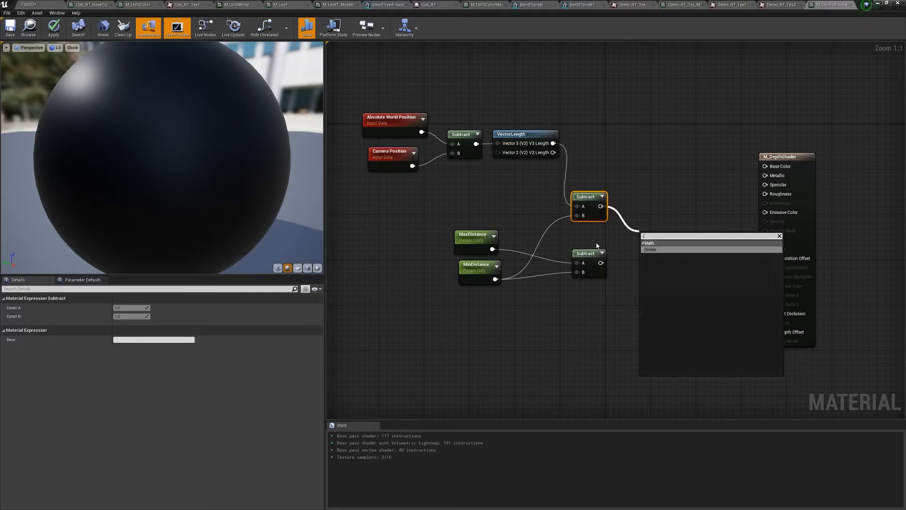
key("Return")
left_click_drag(604, 264, 687, 238)
Step: Add a Clamp node (Min=0, Max=1) after Divide and connect it to Emissive Color on the material output, spacing the nodes apart
type("cl")
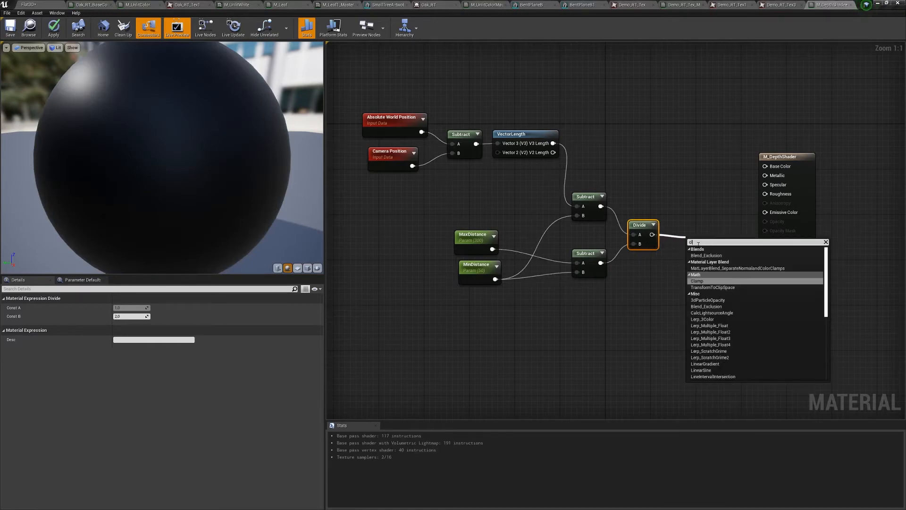
key("Return")
left_click_drag(692, 234, 677, 217)
left_click_drag(780, 157, 825, 157)
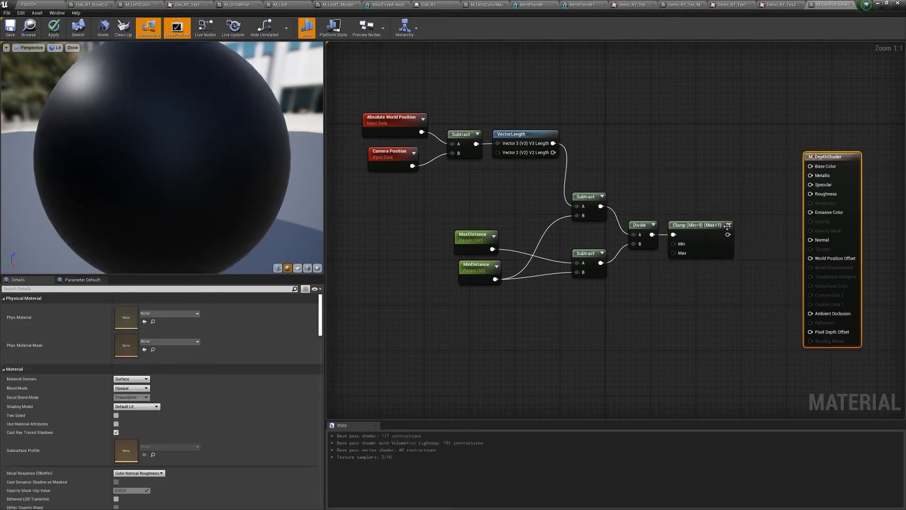
right_click_drag(765, 227, 695, 233)
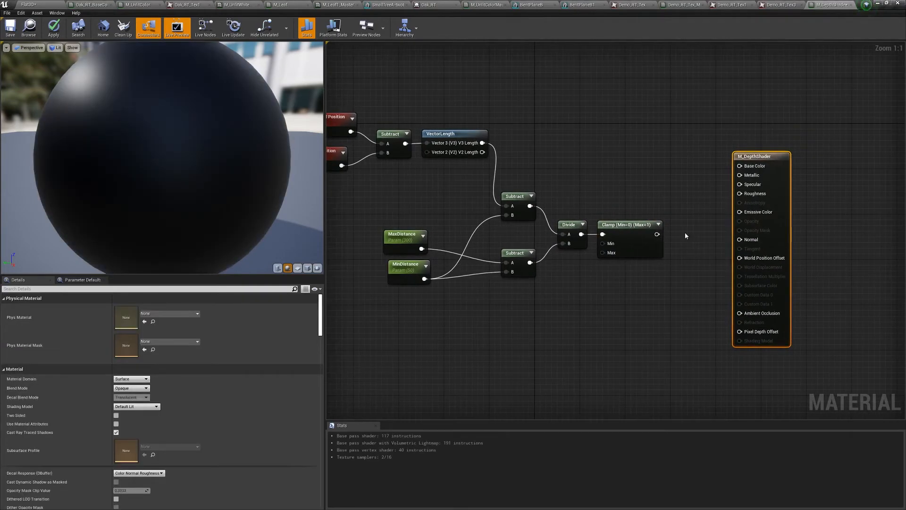
left_click_drag(657, 234, 740, 211)
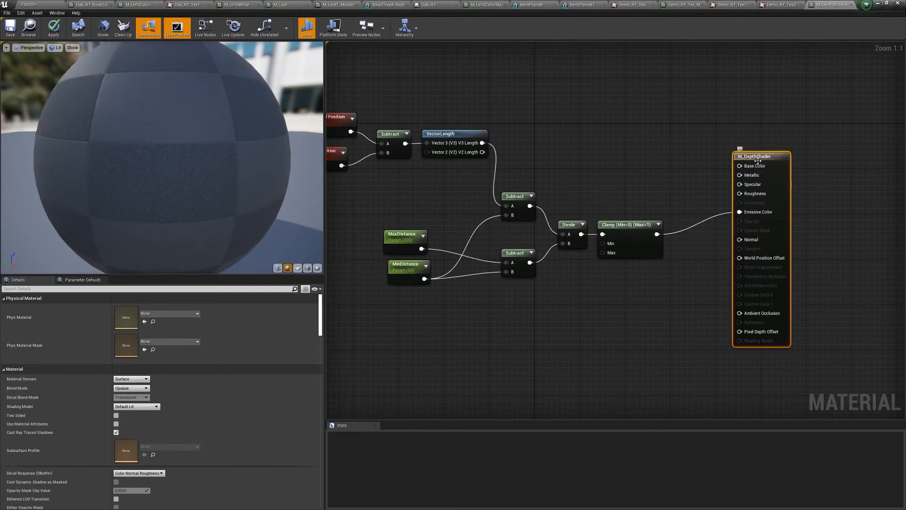
Step: Set the material's Shading Model to Unlit and apply the changes
left_click(137, 406)
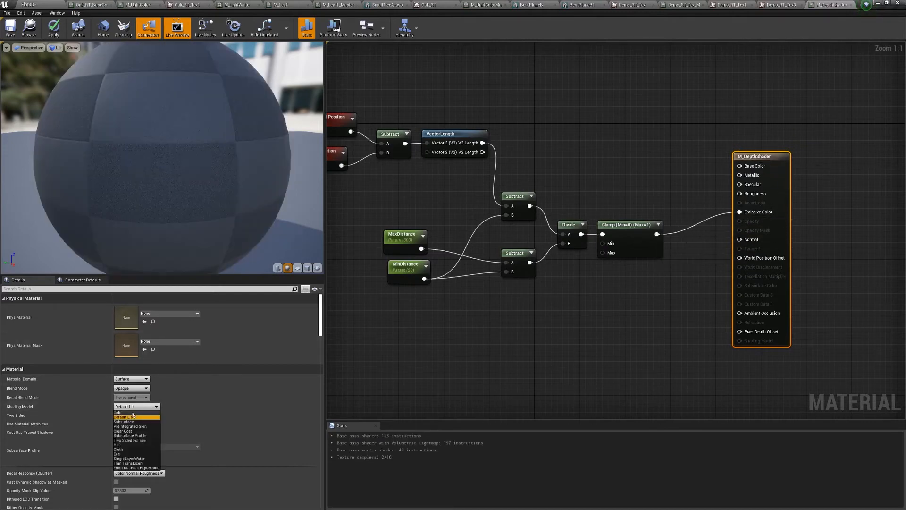
left_click(132, 415)
left_click(53, 28)
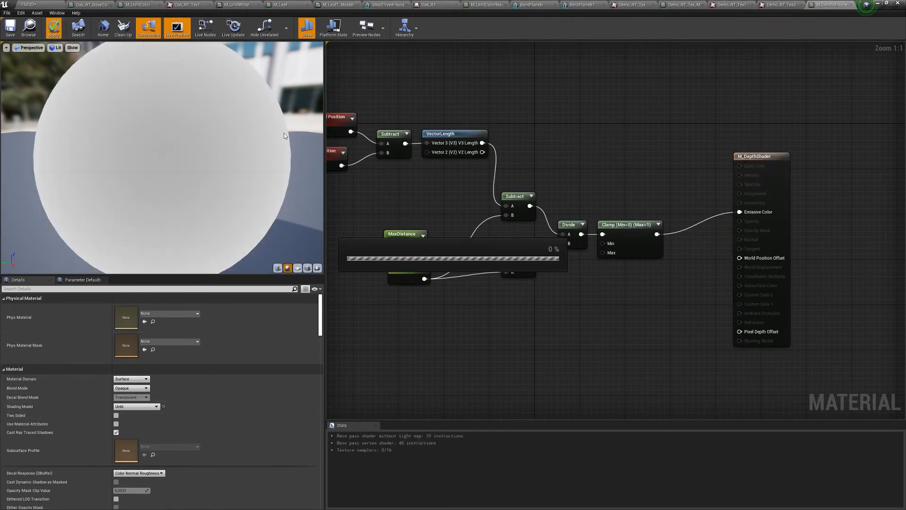
right_click_drag(461, 196, 509, 199)
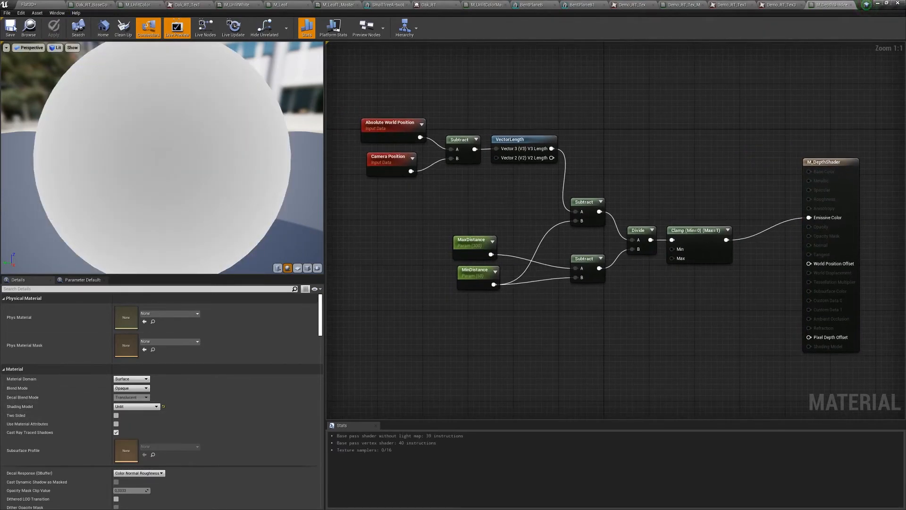
Step: Return to the Flat3D level and inspect the depth shading on the long cube from nearby
left_click(30, 4)
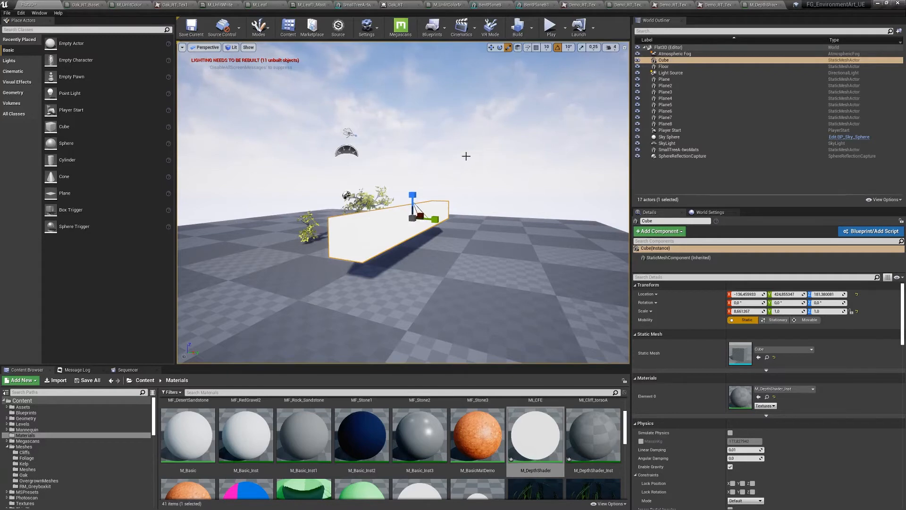
right_click_drag(424, 243, 370, 261)
left_click(387, 264)
left_click(375, 269)
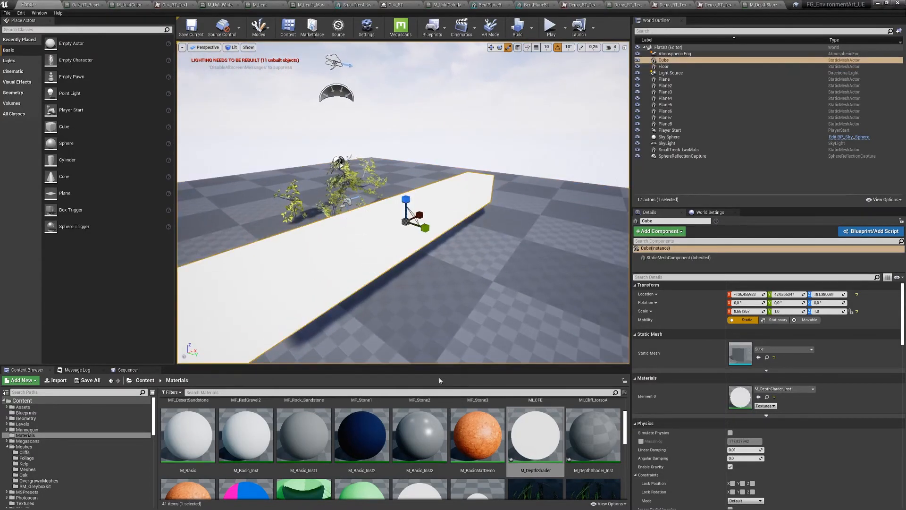
mouse_move(449, 302)
right_mouse_down()
mouse_move(490, 279)
mouse_move(394, 279)
mouse_move(444, 284)
mouse_move(411, 283)
right_mouse_up()
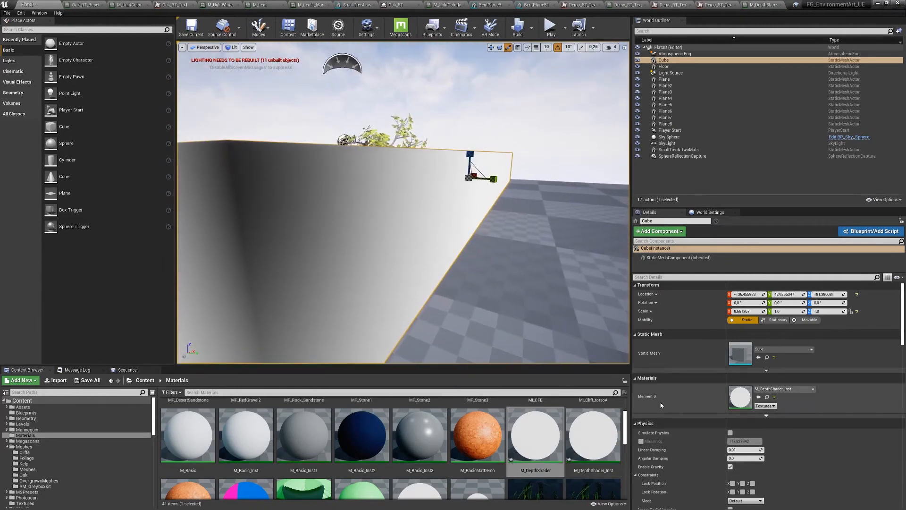
Step: Open the cube's M_DepthShader_Inst material instance in a floating, taller window over the level so the cube stays visible
double_click(740, 395)
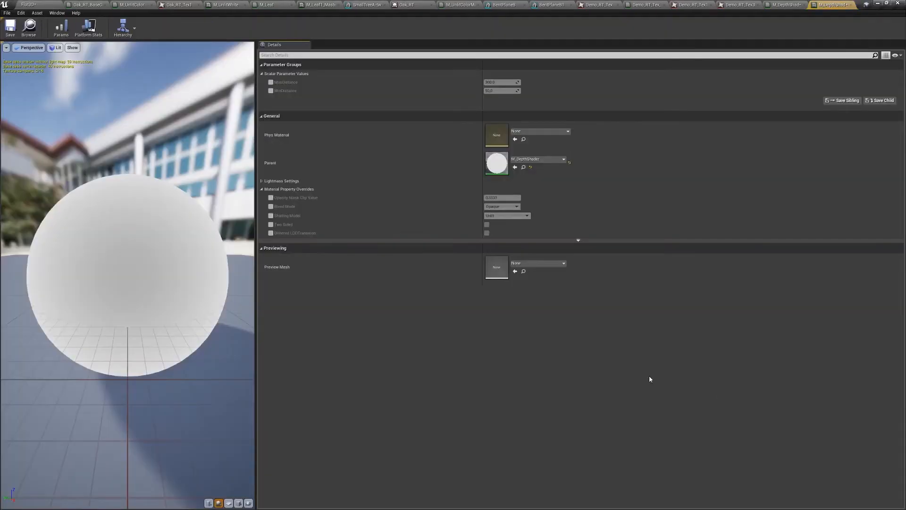
left_click_drag(816, 7, 576, 149)
left_click(39, 7)
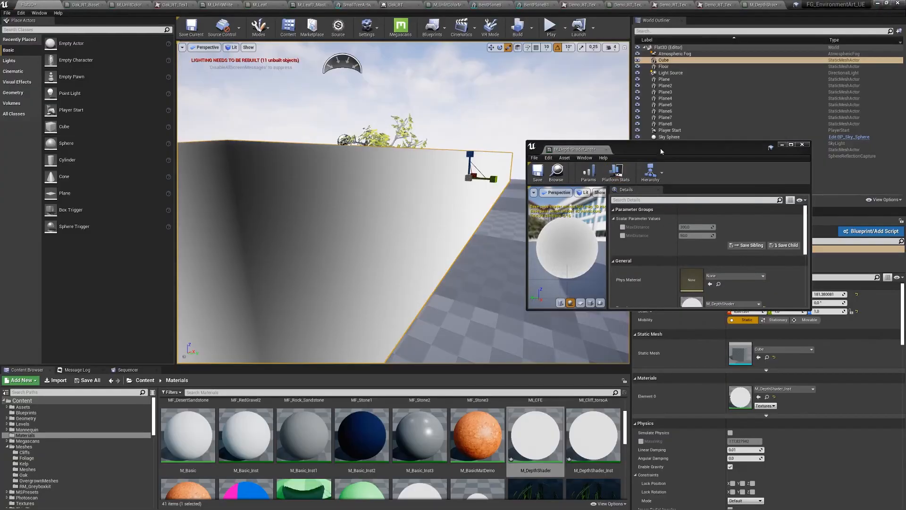
left_click_drag(661, 152, 666, 143)
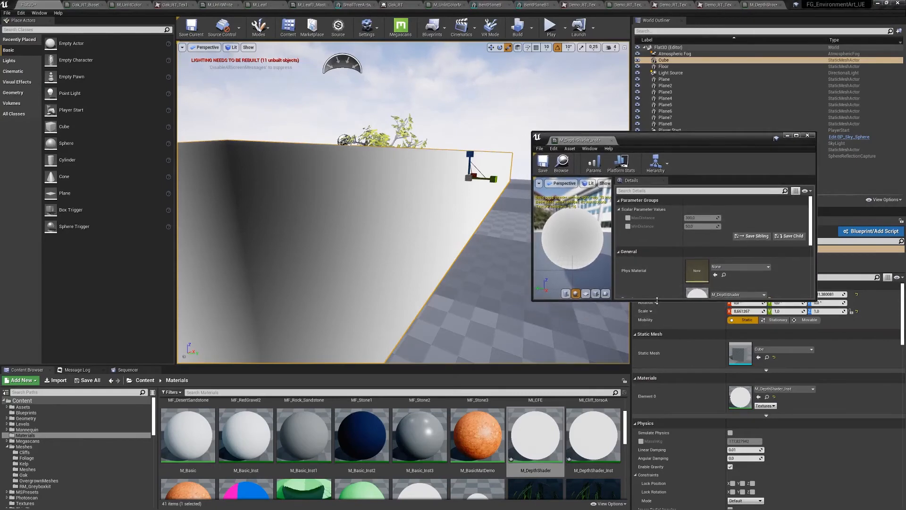
left_click_drag(657, 300, 657, 444)
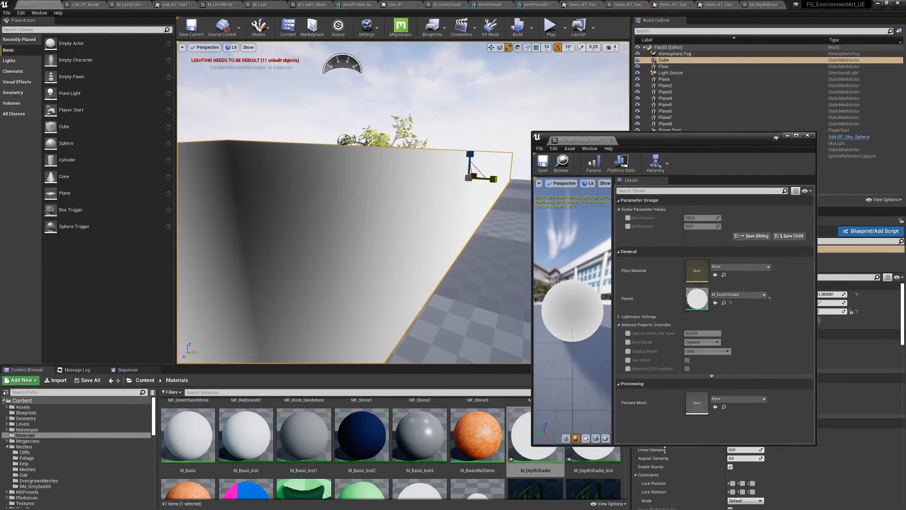
Step: Override both distance parameters in the instance, setting MaxDistance to about 1354.19 and MinDistance to about 77.89
left_click(628, 218)
left_click_drag(711, 218, 725, 236)
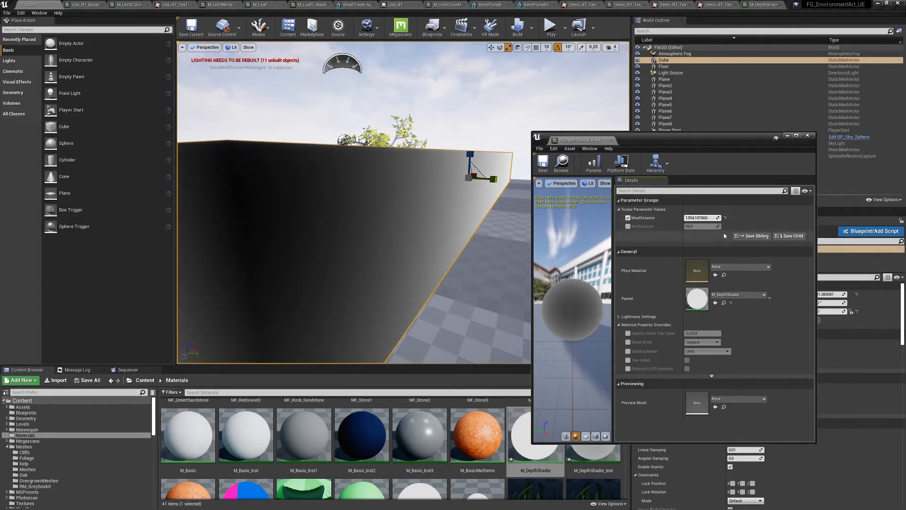
left_click(628, 226)
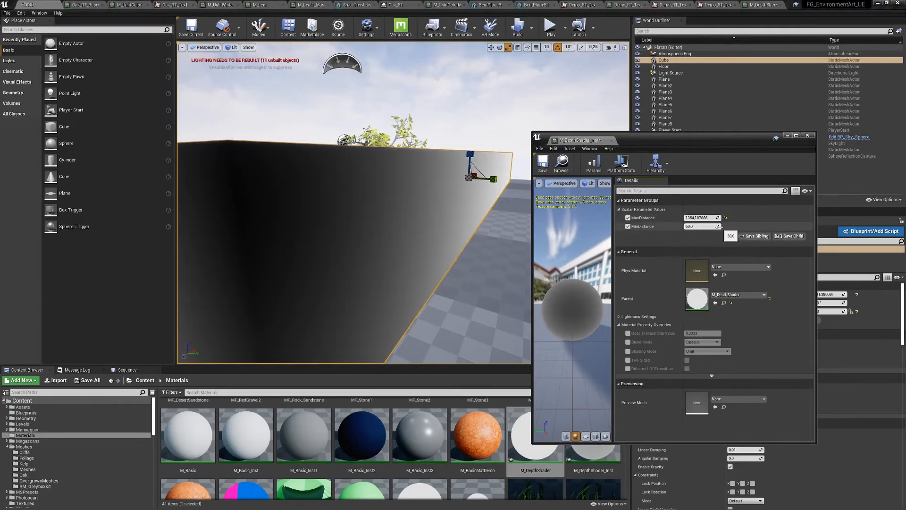
left_click_drag(719, 226, 729, 227)
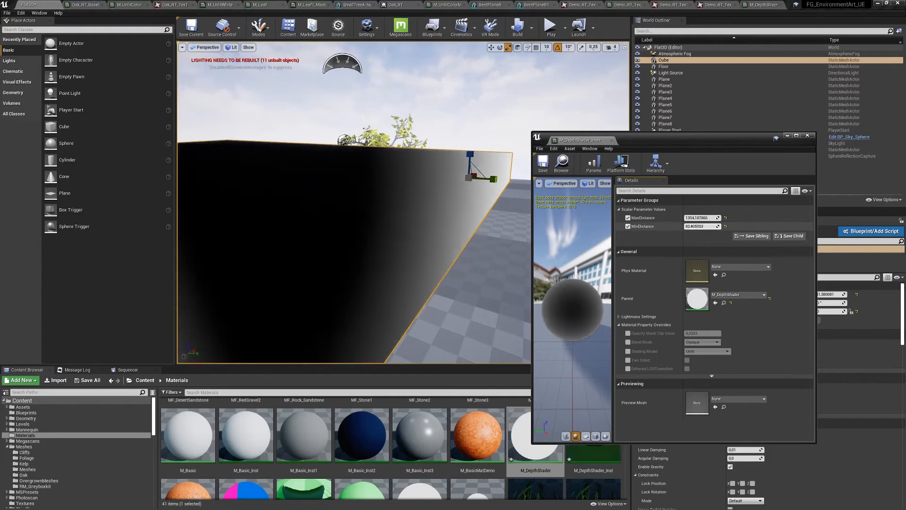
Step: Examine how the cube's depth gradient changes as the camera moves closer to and farther from it
key("s")
right_click_drag(392, 206, 438, 203)
key("w")
key("s")
key("a")
key("d")
key("e")
key("w")
key("q")
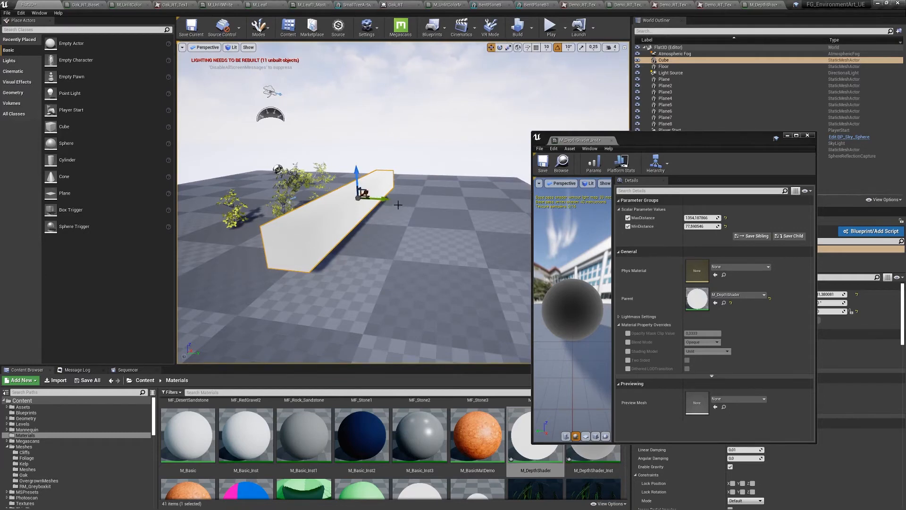
left_click_drag(398, 204, 417, 212, "alt")
key("Delete")
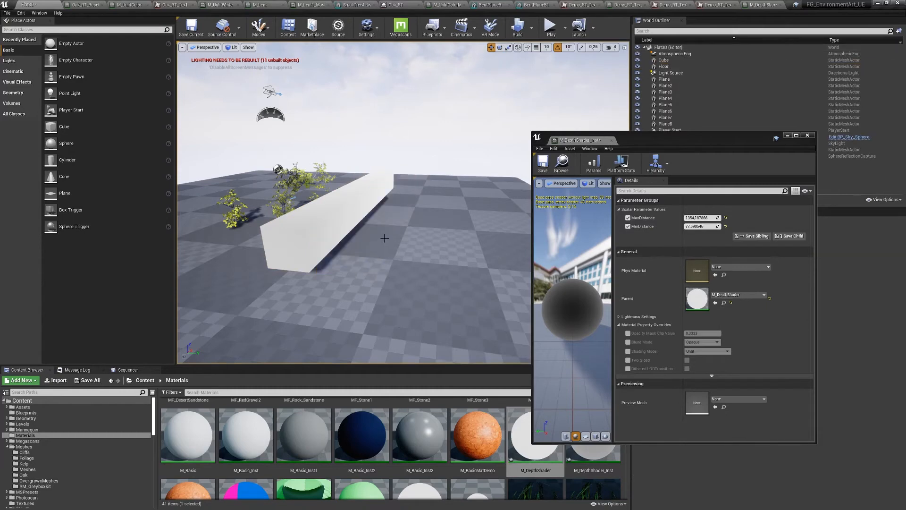
left_click(251, 29)
left_click(272, 74)
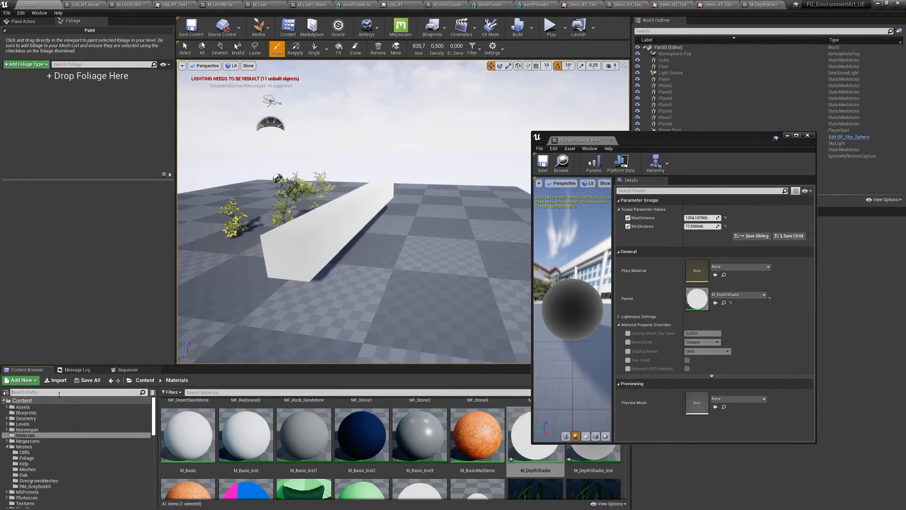
left_click(59, 392)
type("cube")
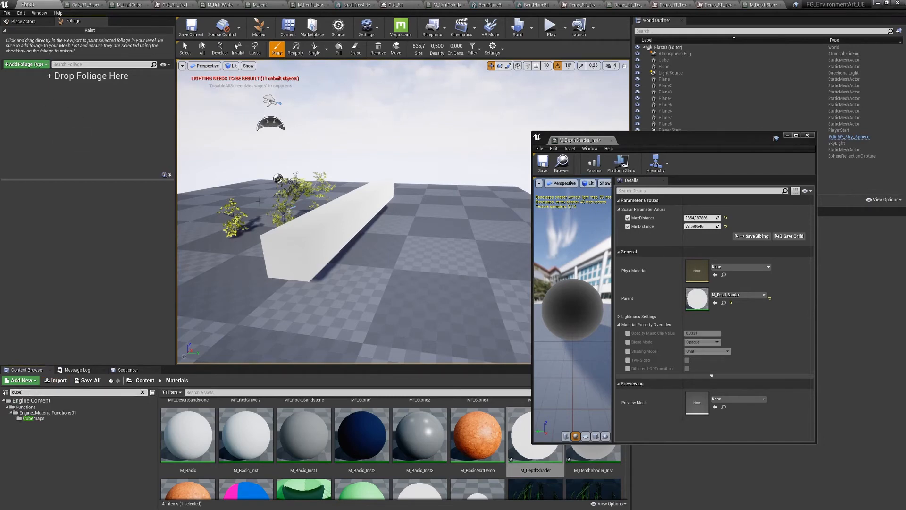
left_click_drag(721, 146, 511, 231)
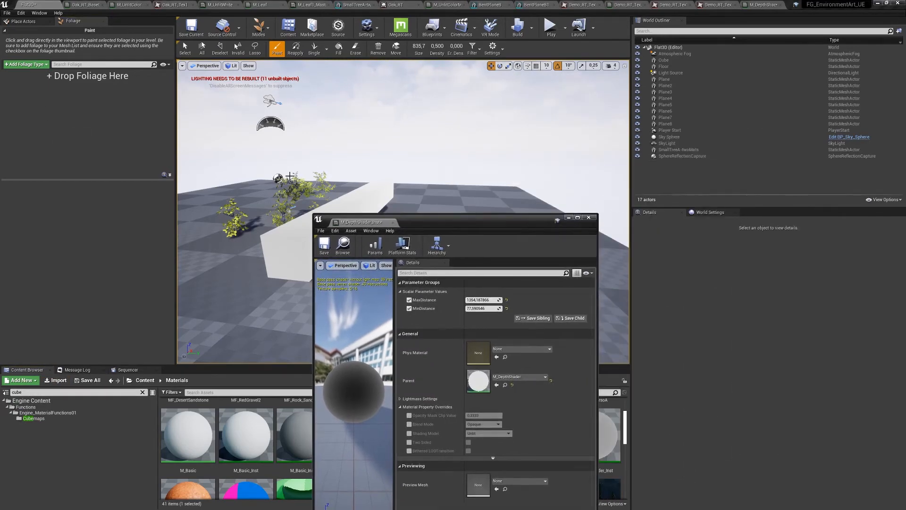
left_click(258, 28)
left_click(273, 48)
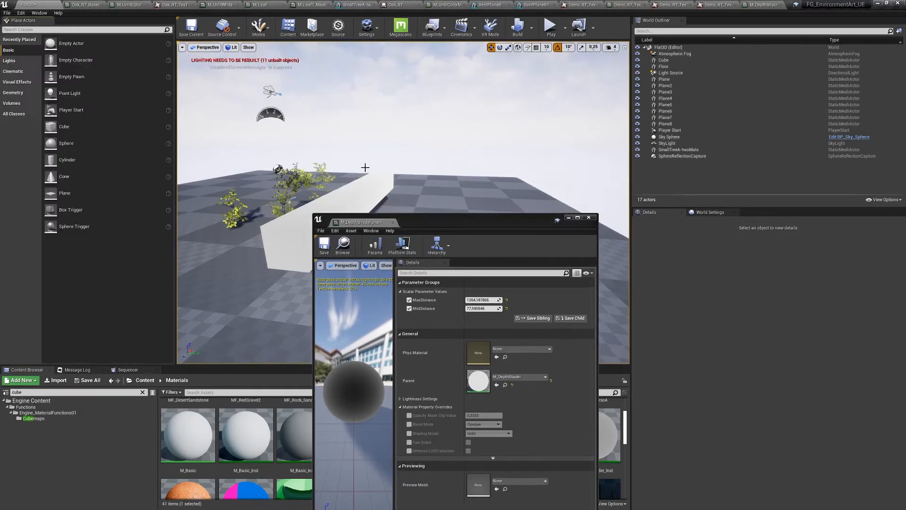
Step: Select the long cube in the level, close the floating material instance editor and clear the content folder search
left_click(367, 190)
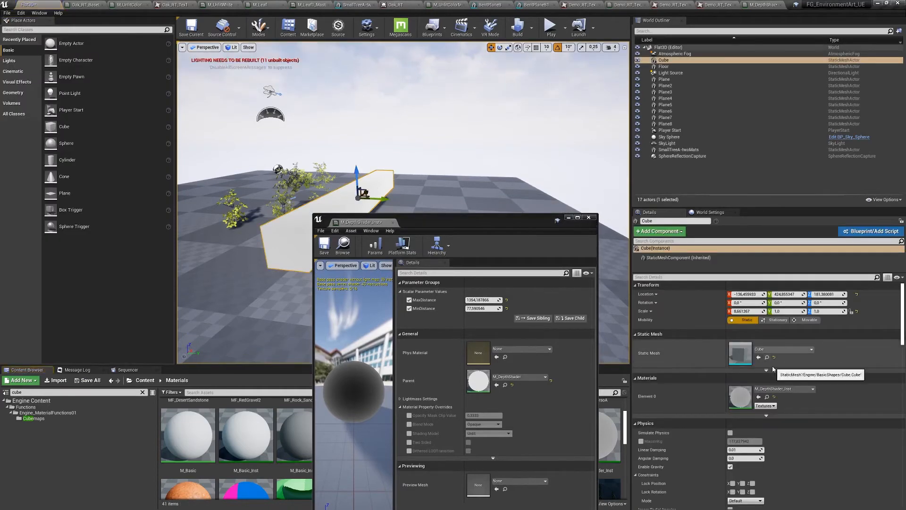
left_click(588, 217)
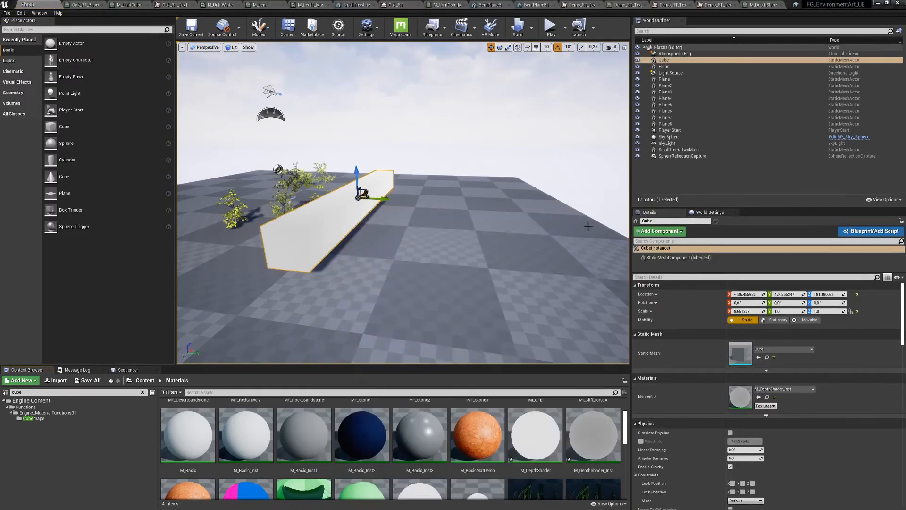
left_click(142, 392)
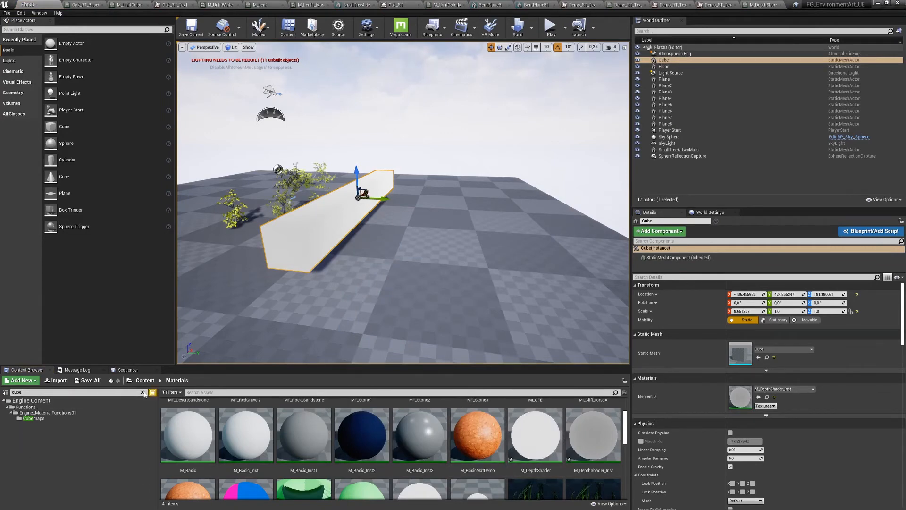
Step: Locate the selected cube's static mesh asset in the BasicShapes folder of Engine Content
left_click(33, 401)
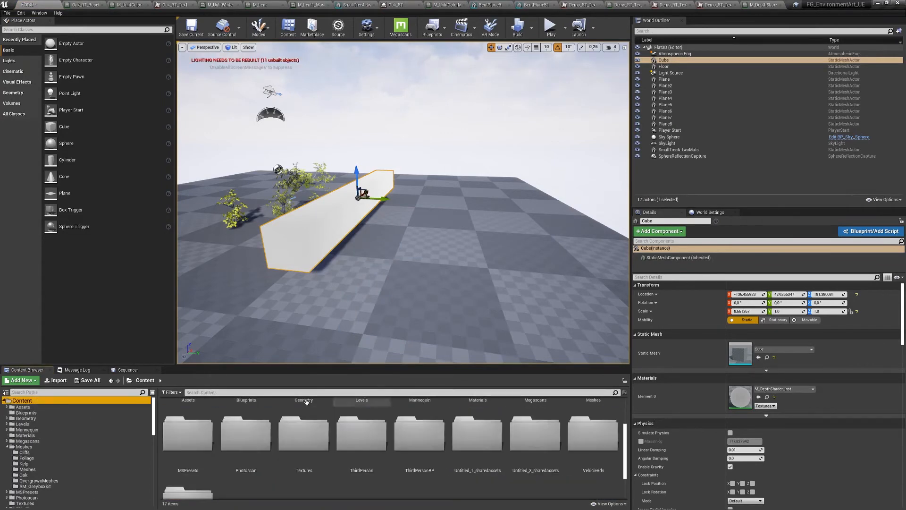
scroll(157, 437, "down", 2)
mouse_move(157, 437)
left_mouse_down()
mouse_move(157, 456)
mouse_move(157, 421)
mouse_move(157, 504)
mouse_move(155, 419)
mouse_move(154, 450)
left_mouse_up()
left_click(31, 461)
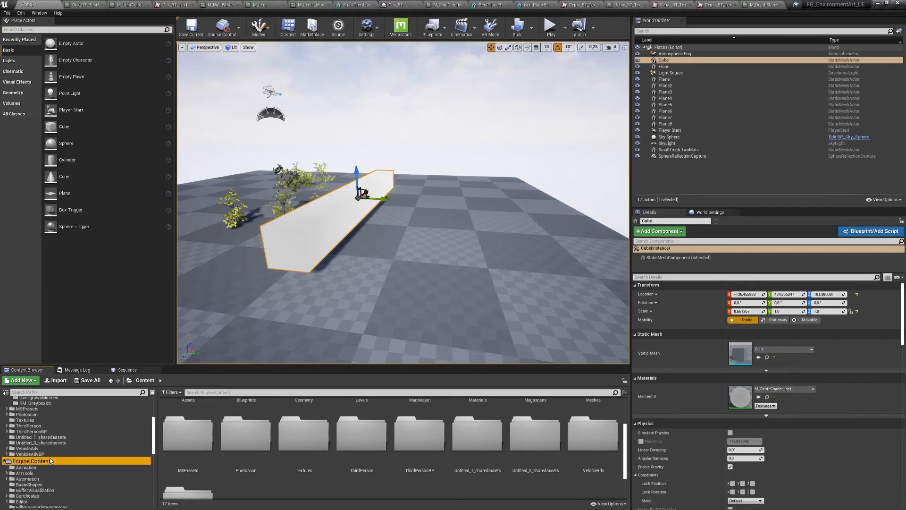
left_click(767, 357)
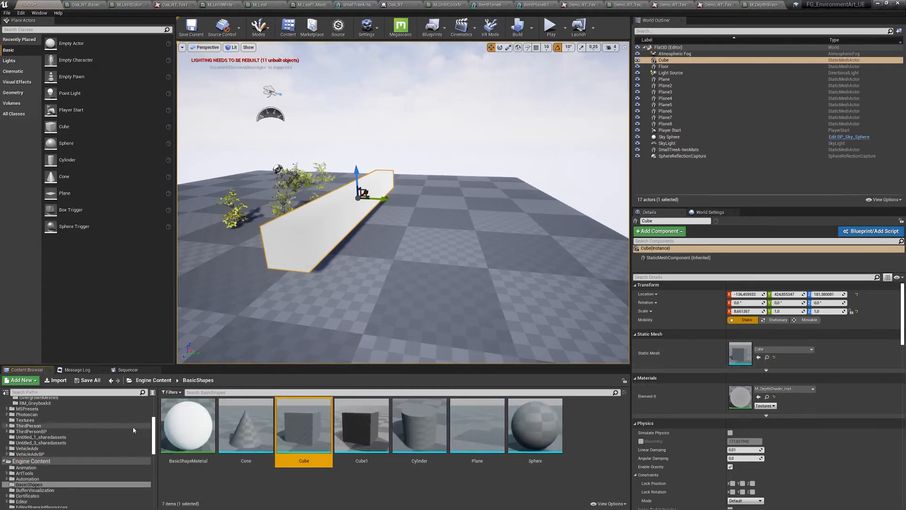
Step: Copy the Cube static mesh from the engine's BasicShapes folder into the project's Meshes folder and open that folder
left_click_drag(155, 428, 156, 415)
left_click_drag(304, 425, 40, 415)
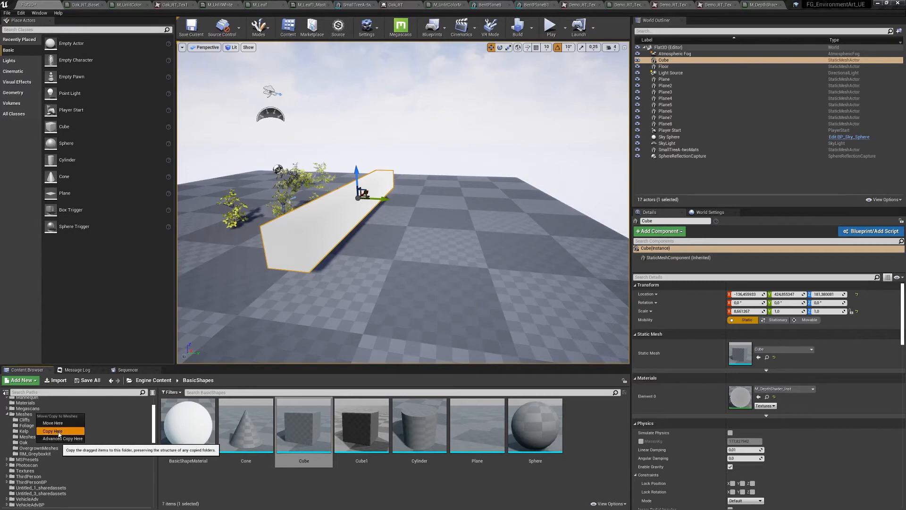
left_click(57, 431)
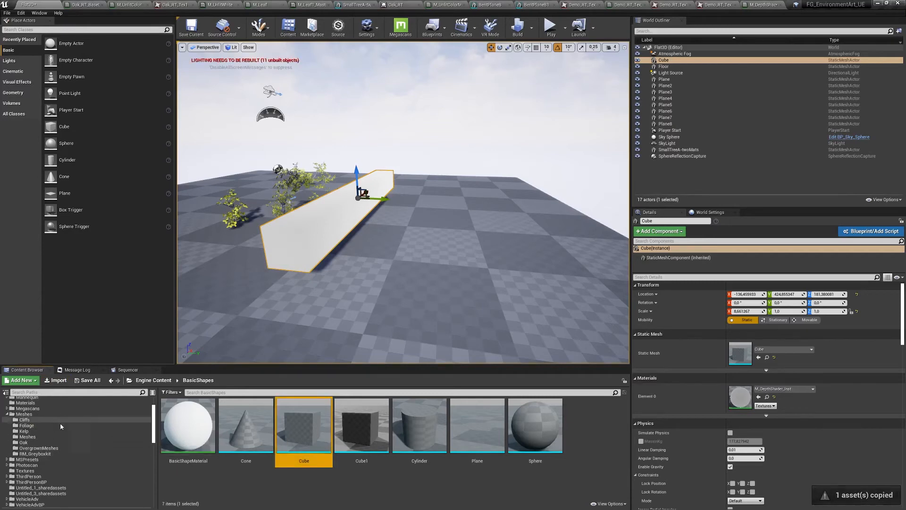
left_click(23, 414)
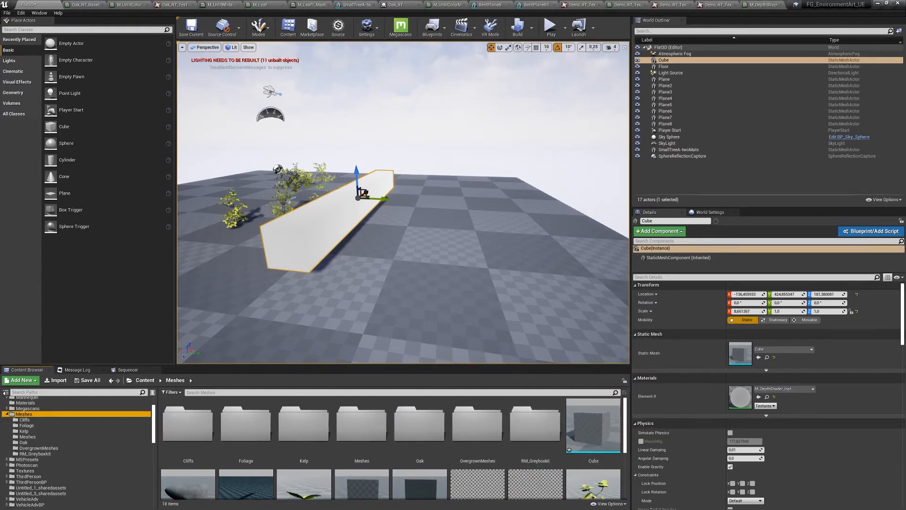
Step: Rename the copied Cube mesh to MyCube and assign it as the selected long cube's static mesh
left_click_drag(156, 424, 156, 416)
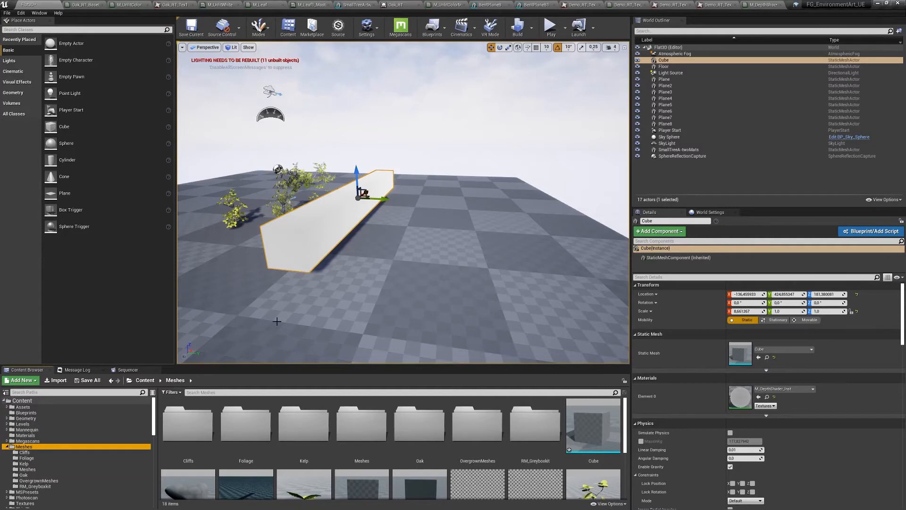
left_click(593, 462)
left_click(593, 461)
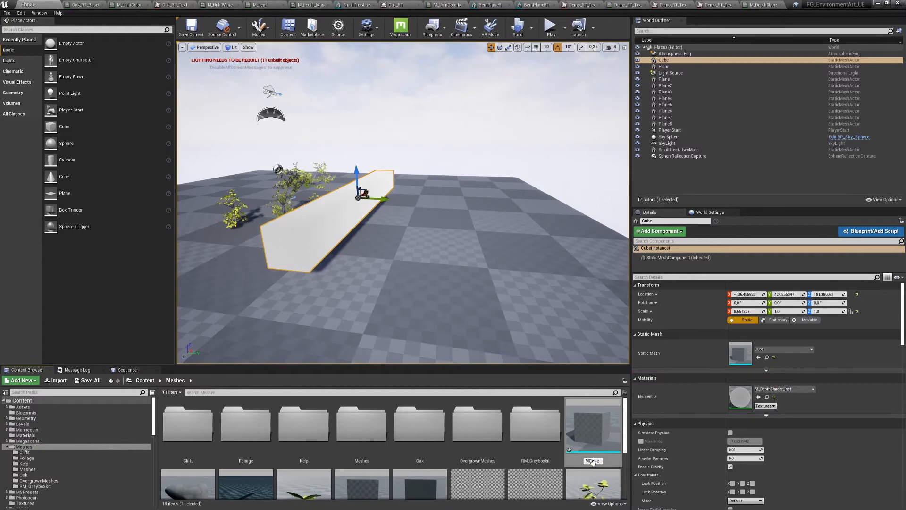
key("Return")
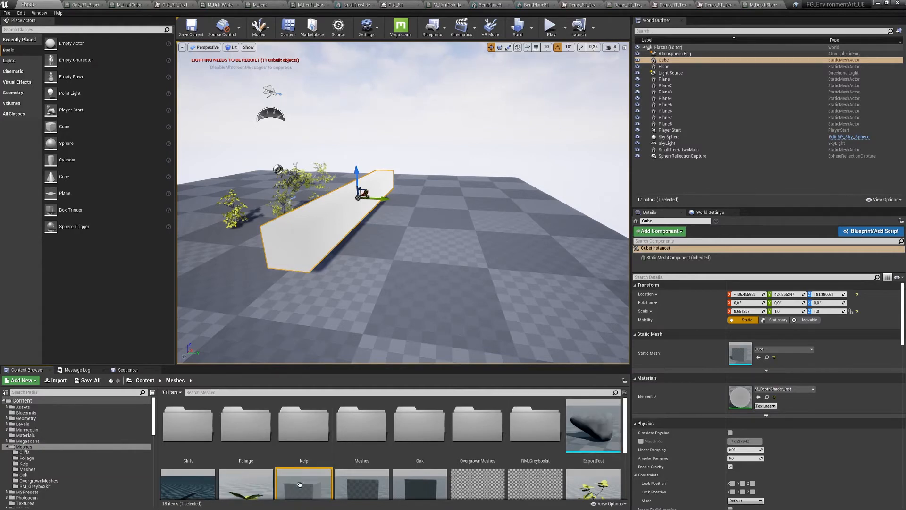
left_click_drag(306, 483, 742, 358)
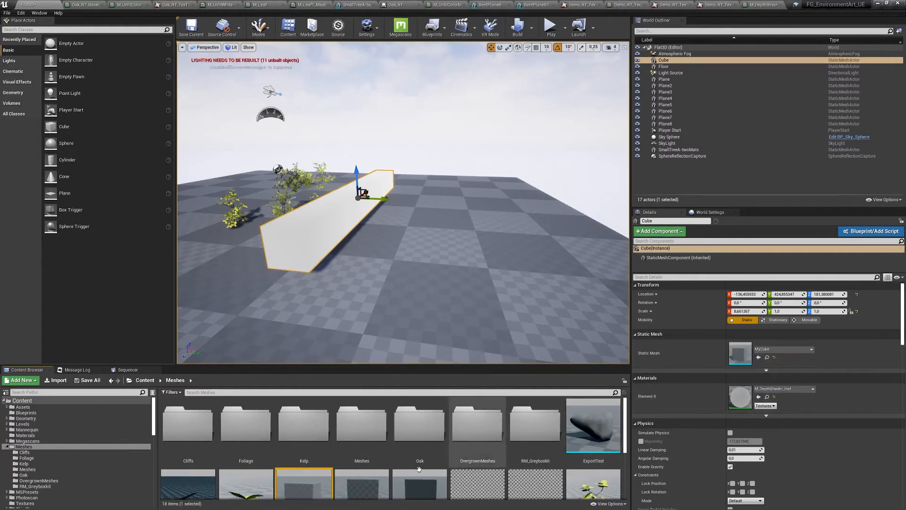
Step: Switch to Foliage mode, add MyCube as a foliage type and paint instances of it across the floor
left_click(259, 28)
left_click(286, 66)
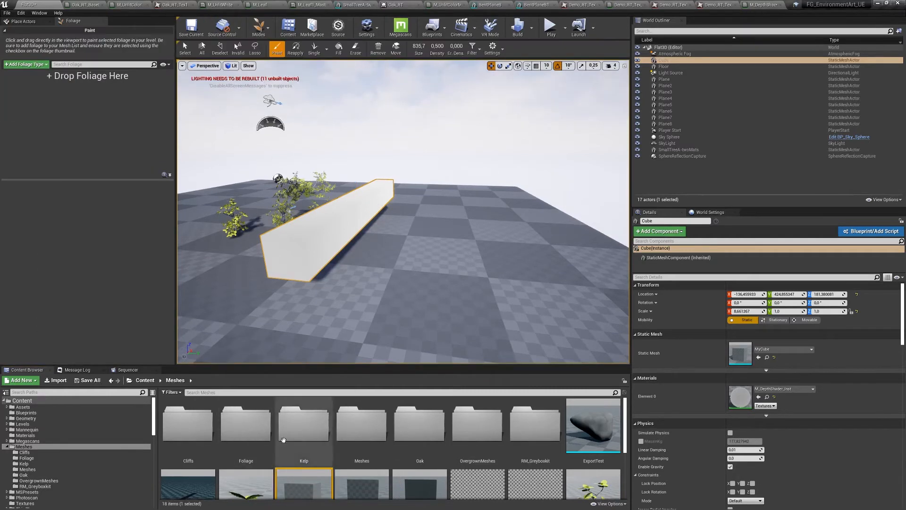
left_click_drag(304, 483, 83, 157)
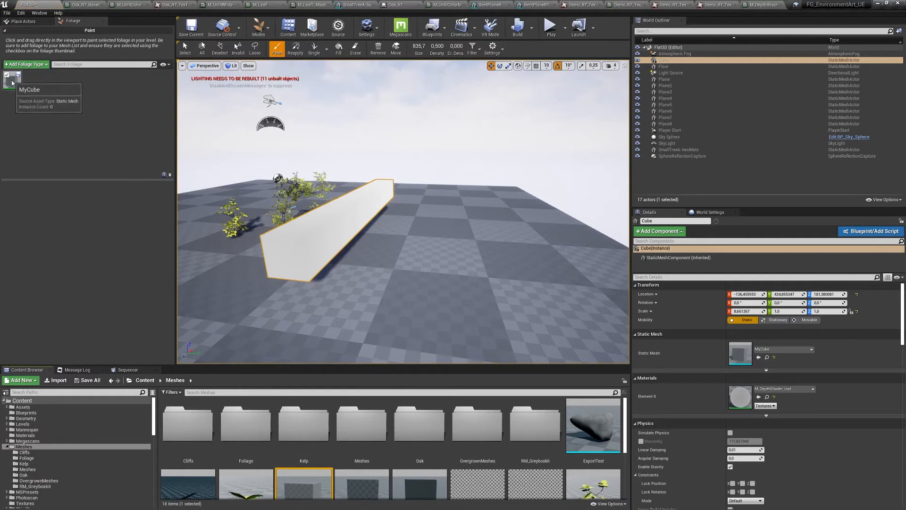
left_click_drag(411, 177, 391, 241)
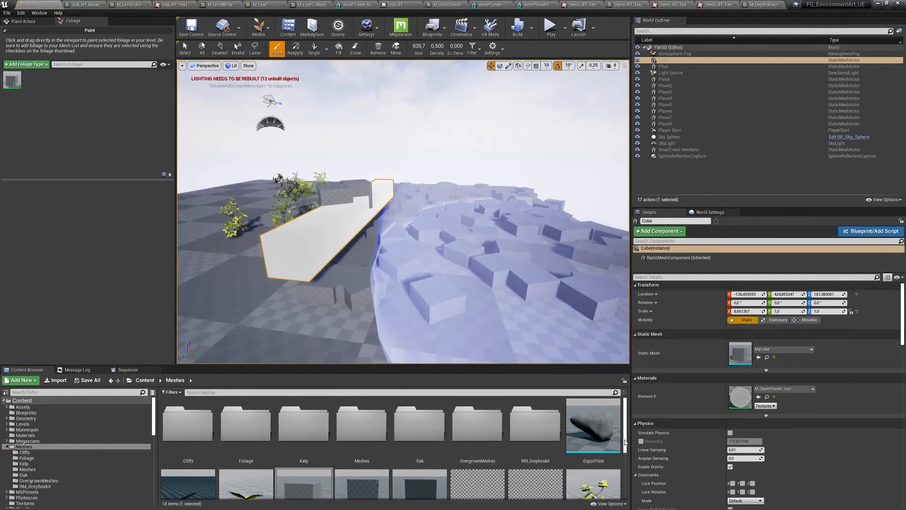
Step: Assign M_DepthShader_Inst to the material slot of the MyCube mesh asset and save the mesh
scroll(550, 446, "down", 2)
double_click(305, 455)
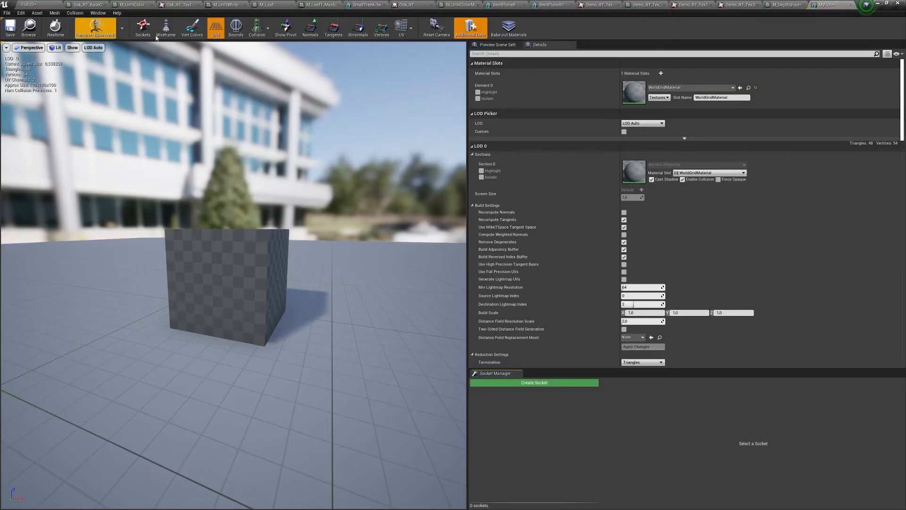
left_click(678, 88)
type("M_Dep")
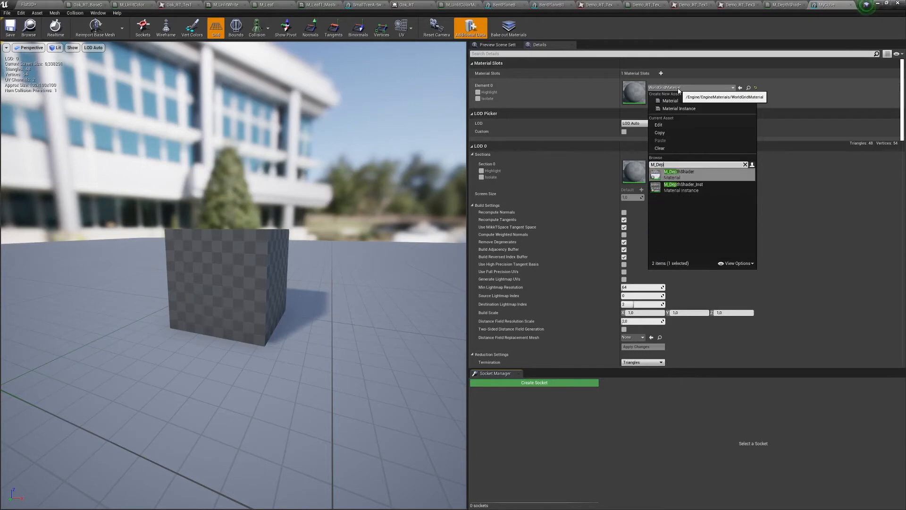
key("Down")
key("Return")
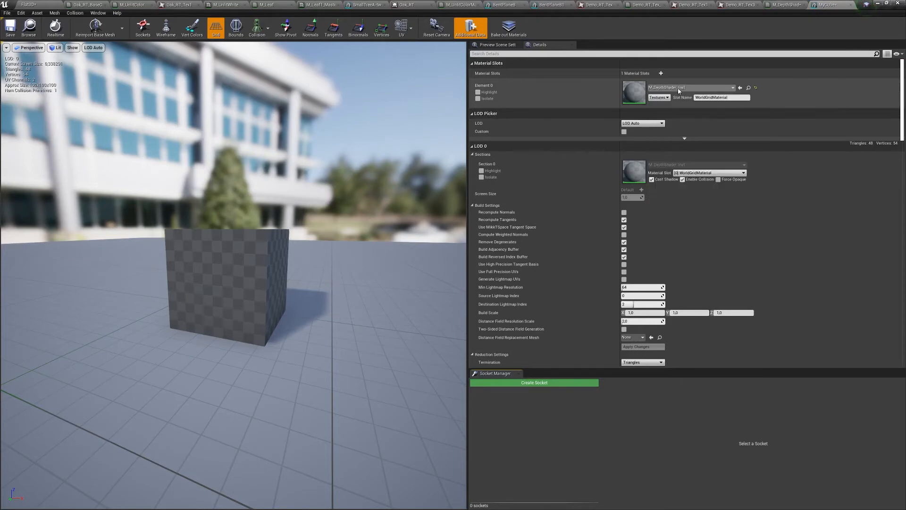
left_click(10, 28)
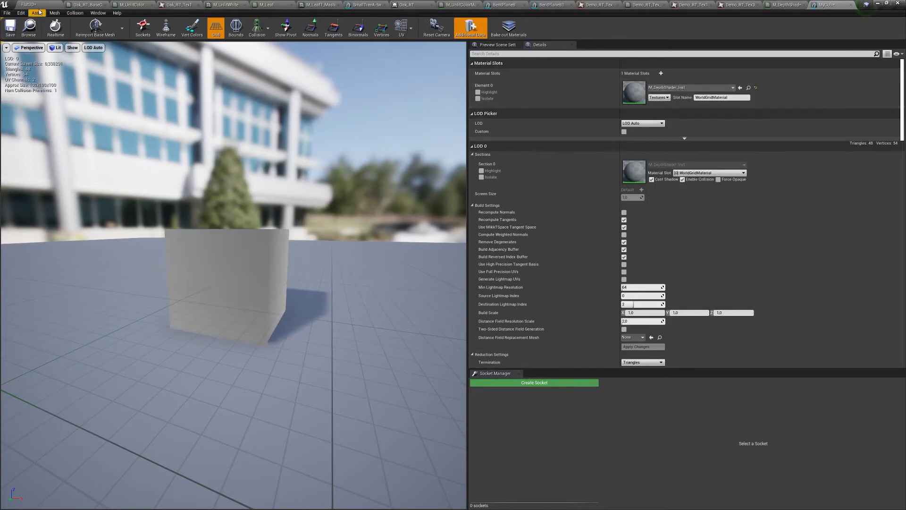
Step: Return to the level and examine the depth shading on the painted cubes from different camera positions
left_click(28, 4)
mouse_move(437, 172)
right_mouse_down()
mouse_move(432, 184)
mouse_move(458, 172)
mouse_move(413, 188)
right_mouse_up()
key("w")
key("s")
key("s")
key("s")
key("d")
key("w")
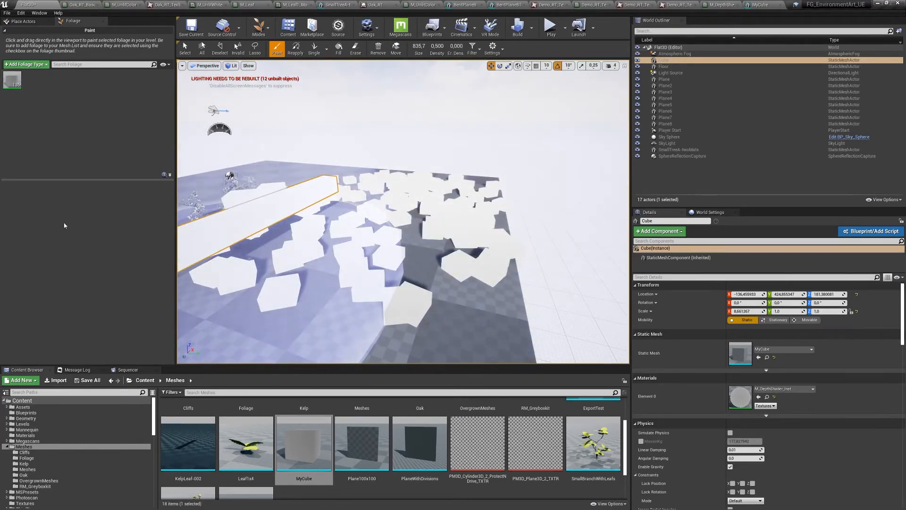
Step: Return to Select mode and place a Scene Capture 2D actor above the long cube, with its Y rotation at -30°
left_click(259, 27)
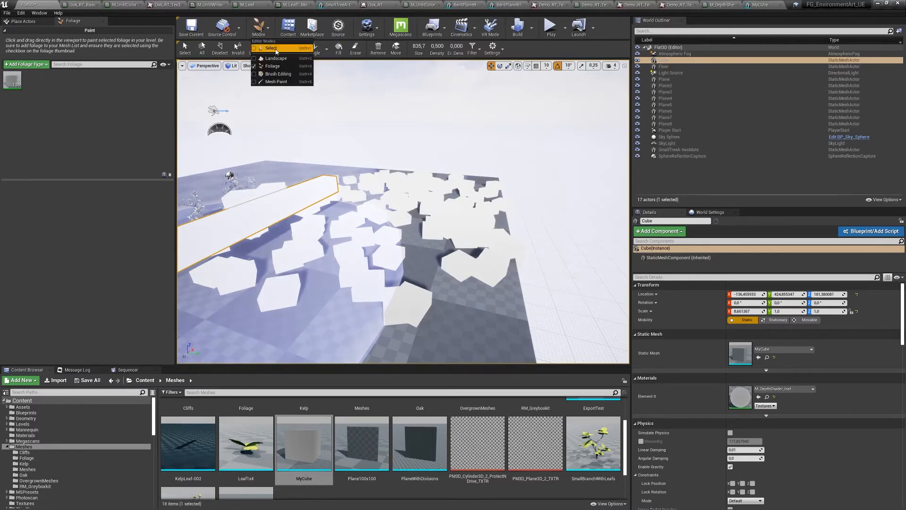
left_click(276, 49)
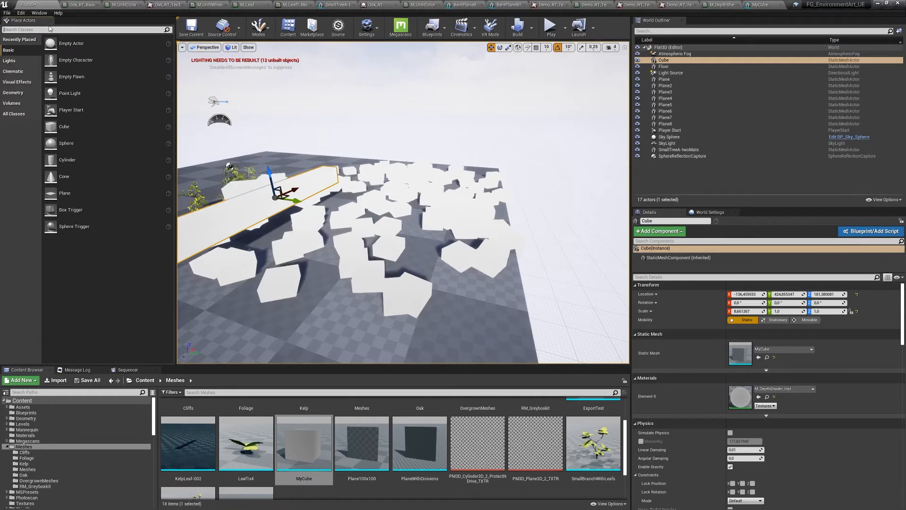
type("2d")
left_click_drag(36, 60, 258, 175)
key("e")
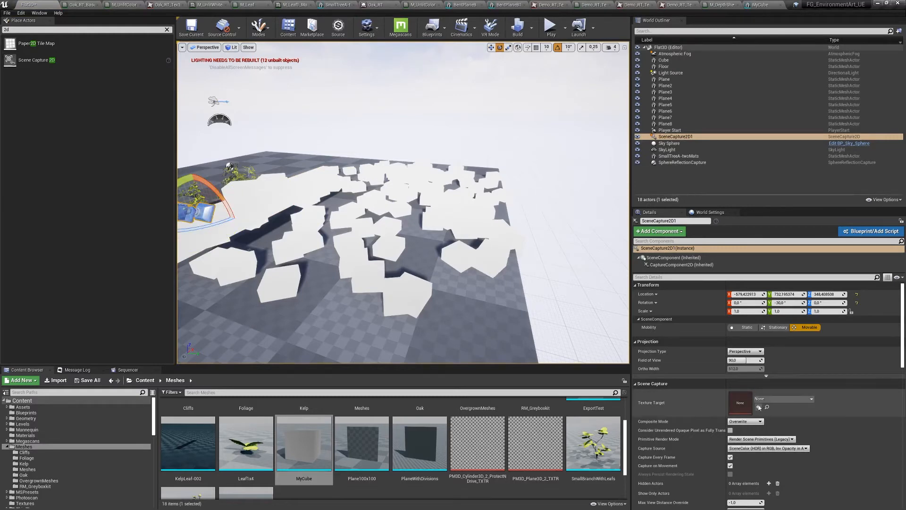
Step: Create a render target named DepthCustom_RT in the Textures folder as the scene capture's texture target
left_click(783, 398)
left_click(784, 237)
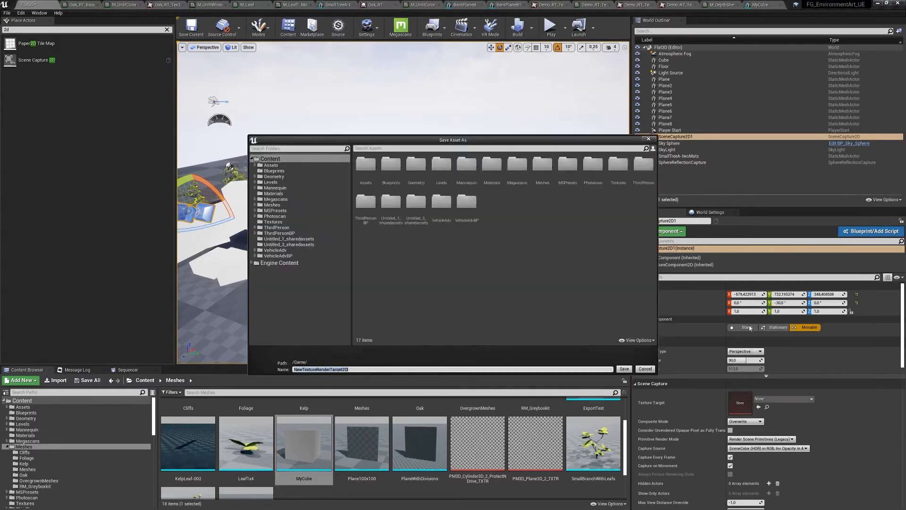
double_click(615, 168)
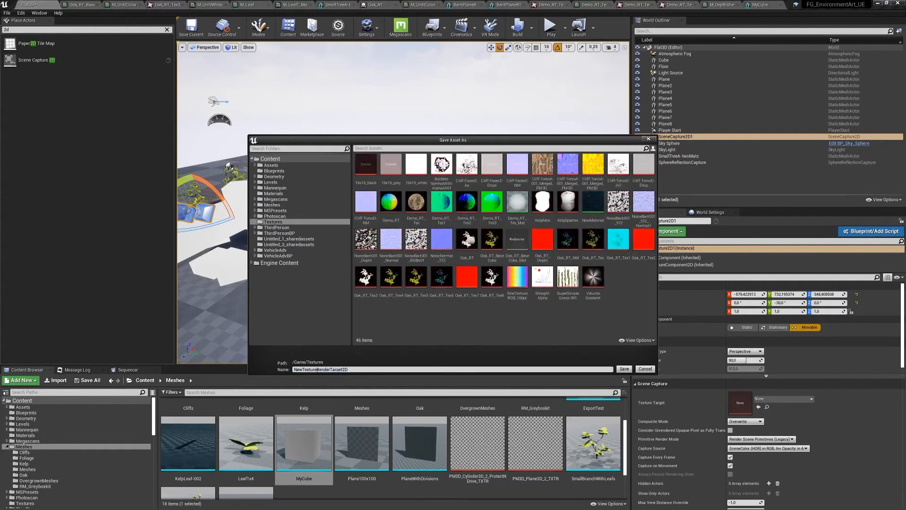
left_click(356, 369)
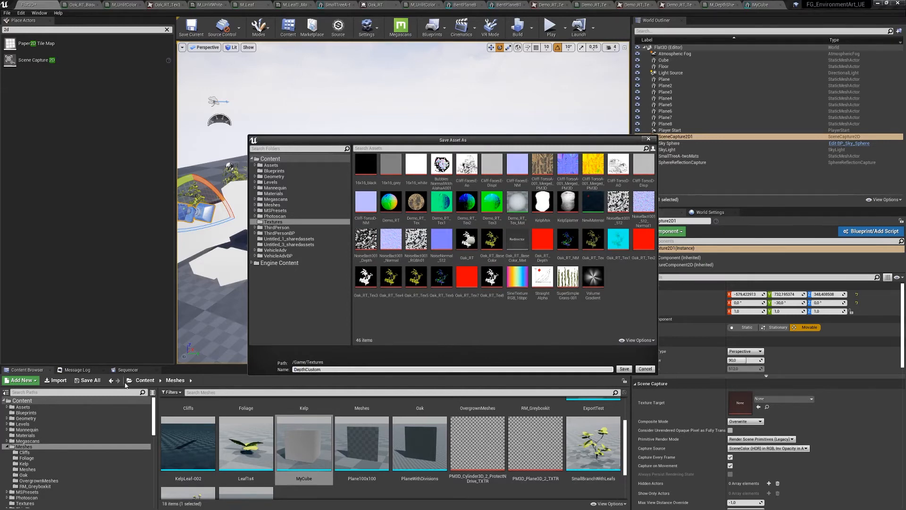
key("Return")
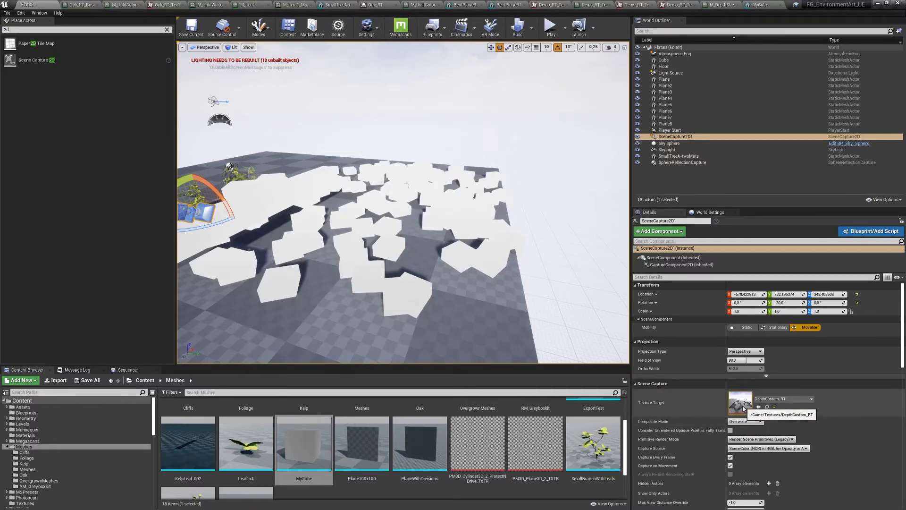
Step: Locate DepthCustom_RT among the assets and enlarge the thumbnails and browser area to examine the captured image
left_click(767, 407)
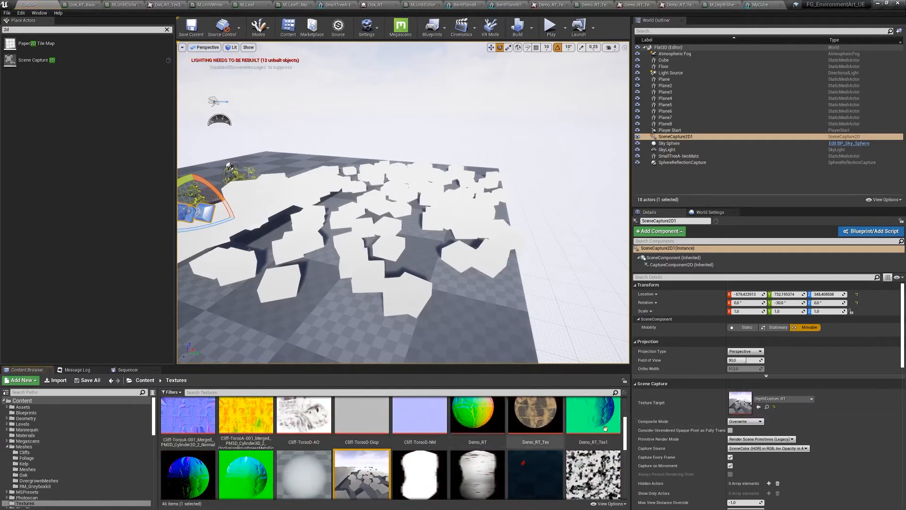
left_click(609, 504)
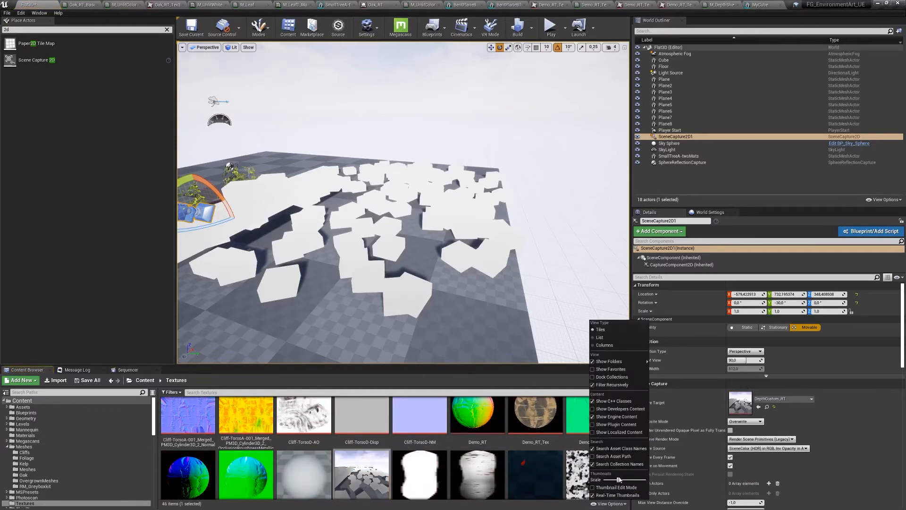
left_click_drag(619, 480, 652, 481)
left_click(767, 408)
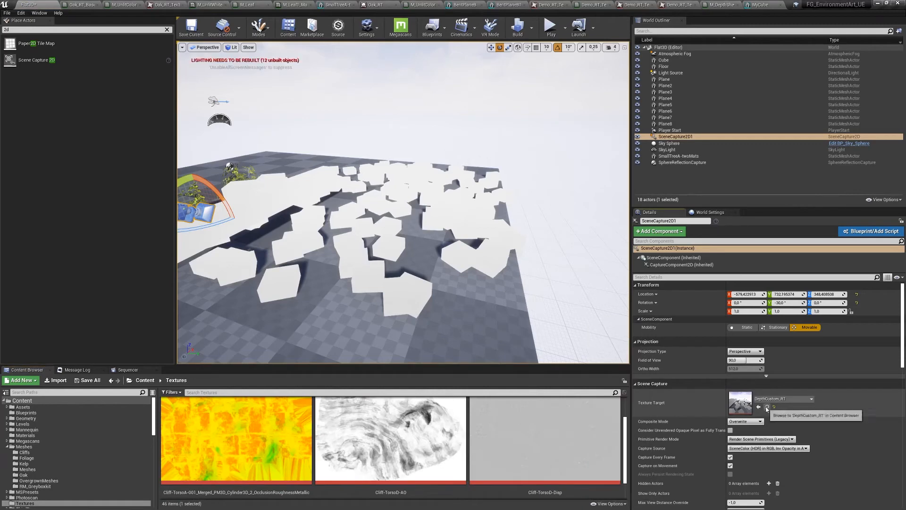
left_click_drag(507, 367, 511, 147)
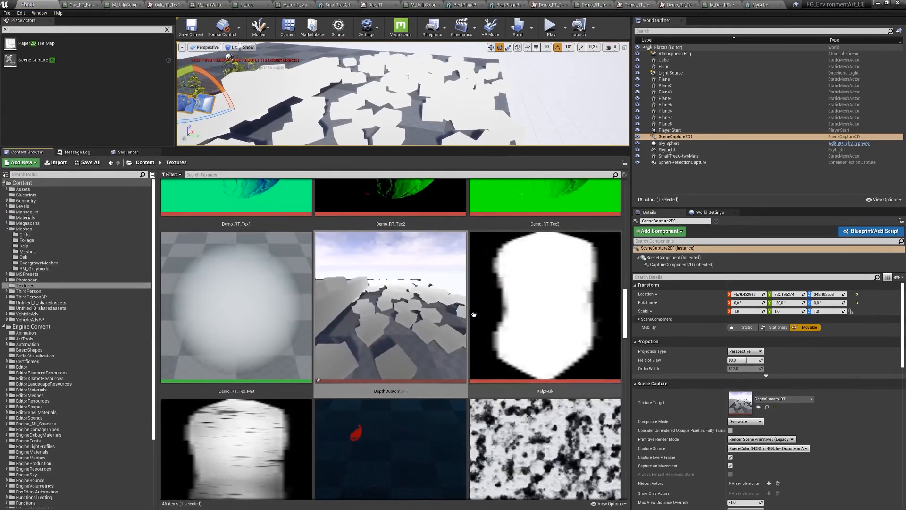
mouse_move(401, 241)
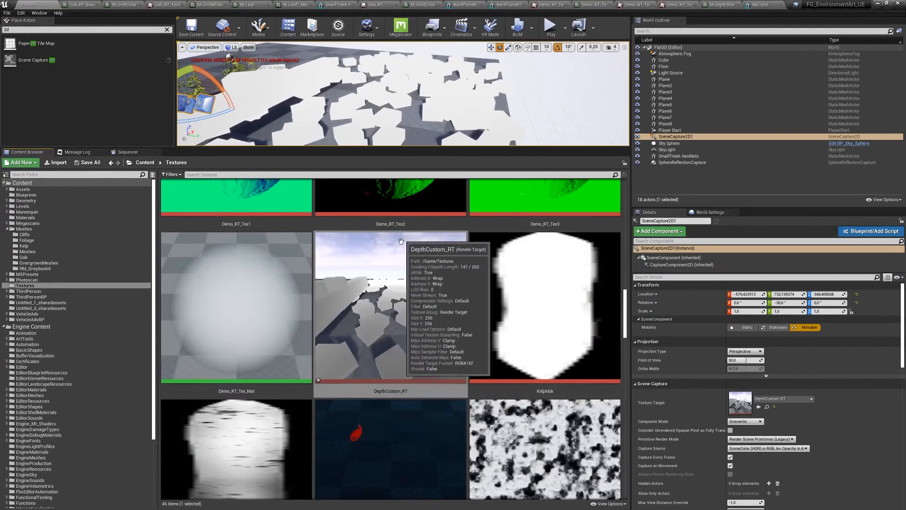
right_click_drag(432, 112, 428, 132)
mouse_move(357, 319)
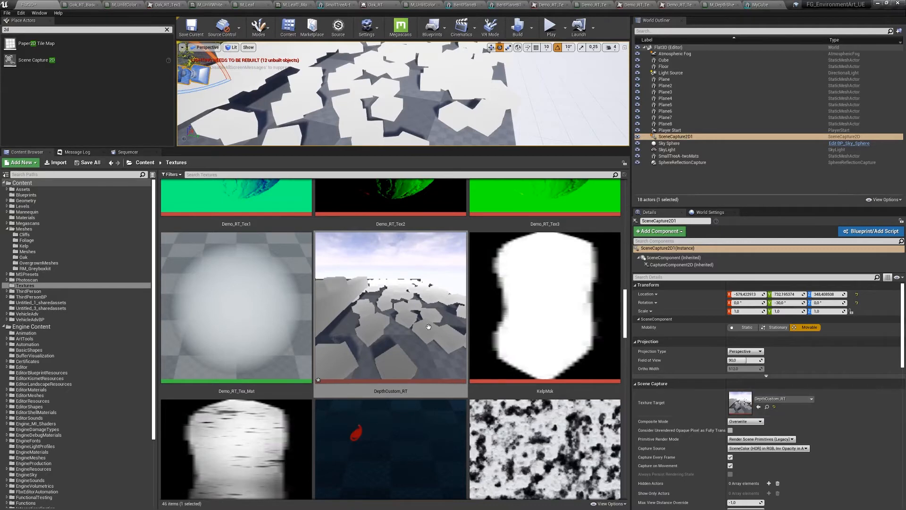
Step: Select the long cube and open its M_DepthShader_Inst material in a floating editor window over the level editor
left_click(401, 123)
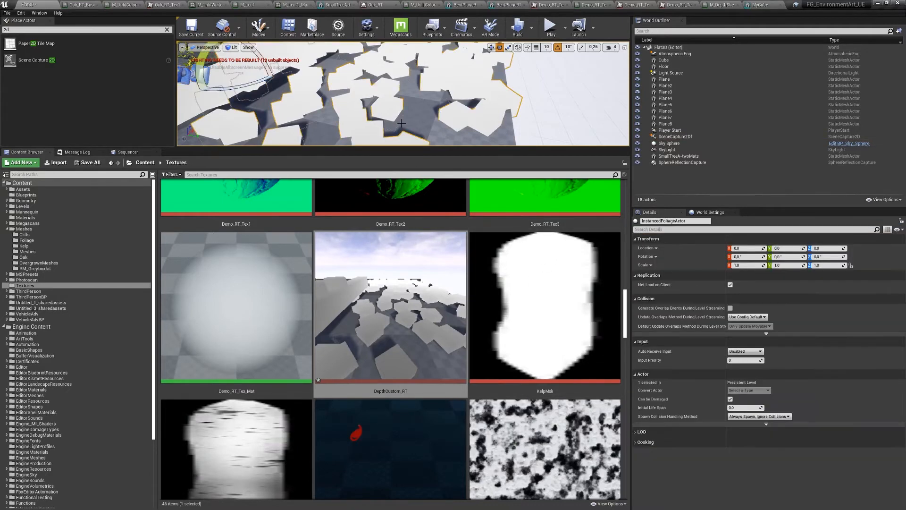
left_click(190, 102)
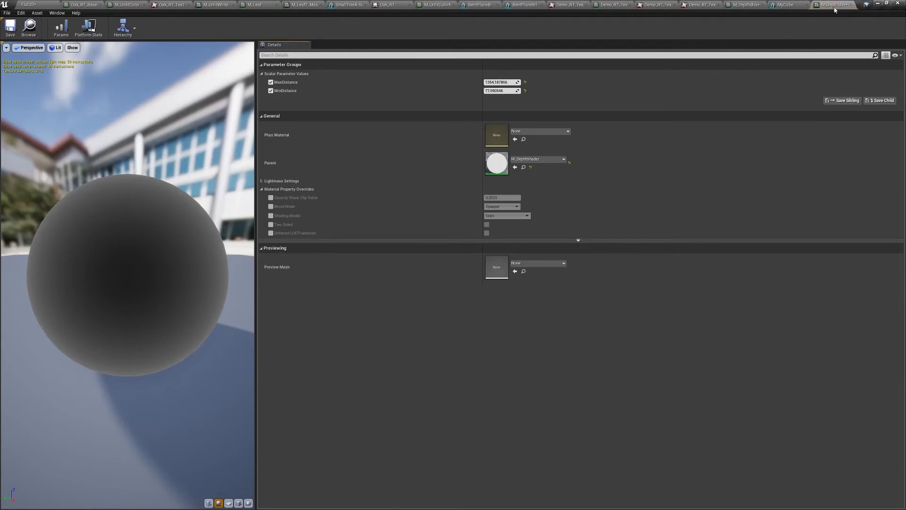
left_click_drag(835, 8, 726, 173)
left_click(35, 3)
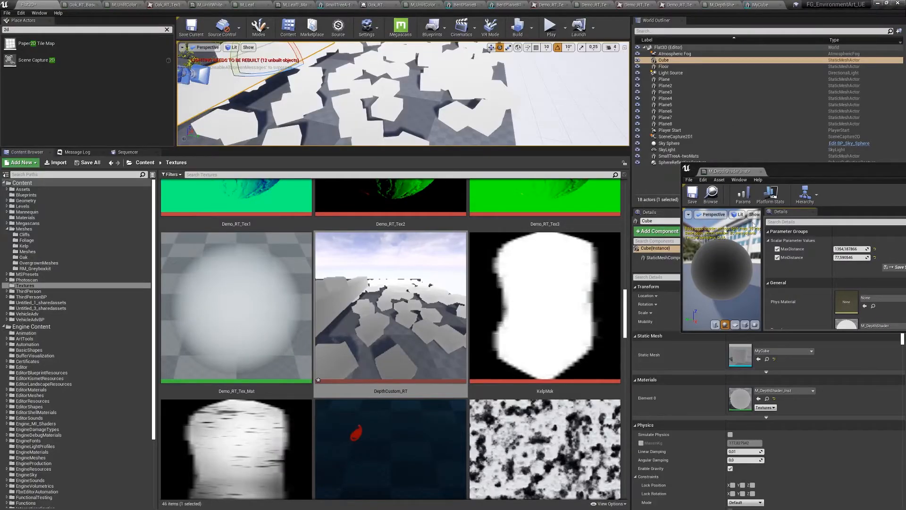
left_click_drag(803, 169, 613, 176)
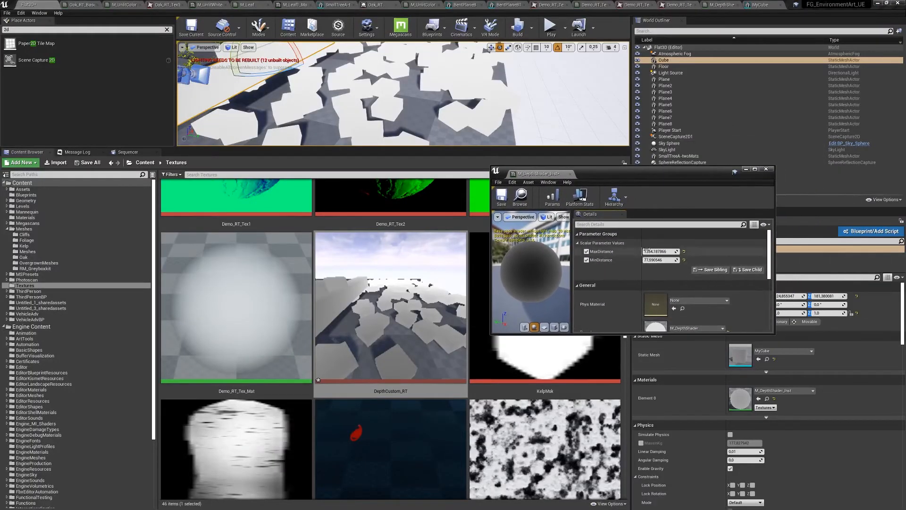
Step: Set the material instance's MinDistance to about 95.87, move its editor window aside and select the scene capture actor
left_click_drag(677, 260, 695, 261)
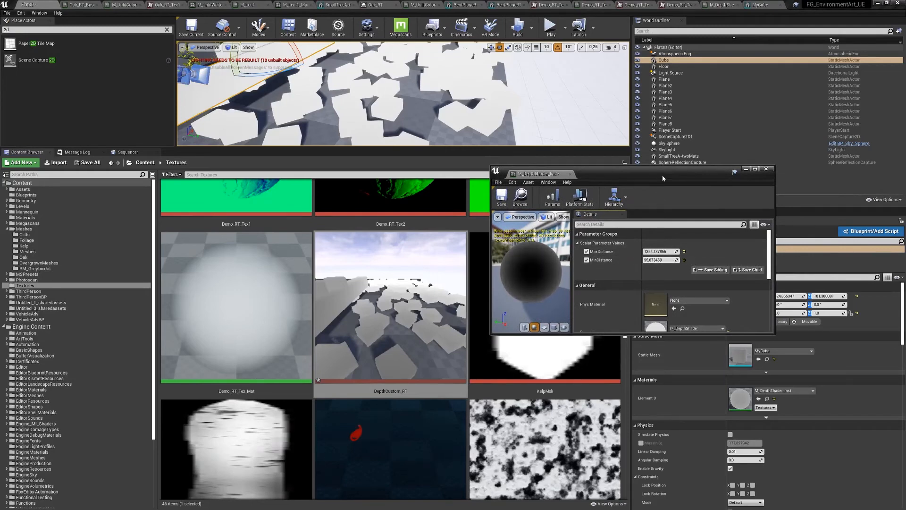
left_click_drag(663, 179, 595, 178)
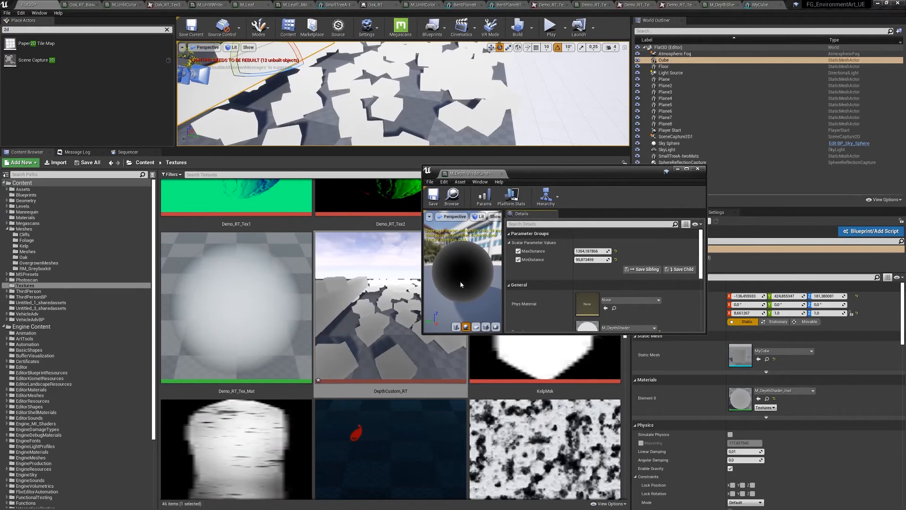
left_click(203, 72)
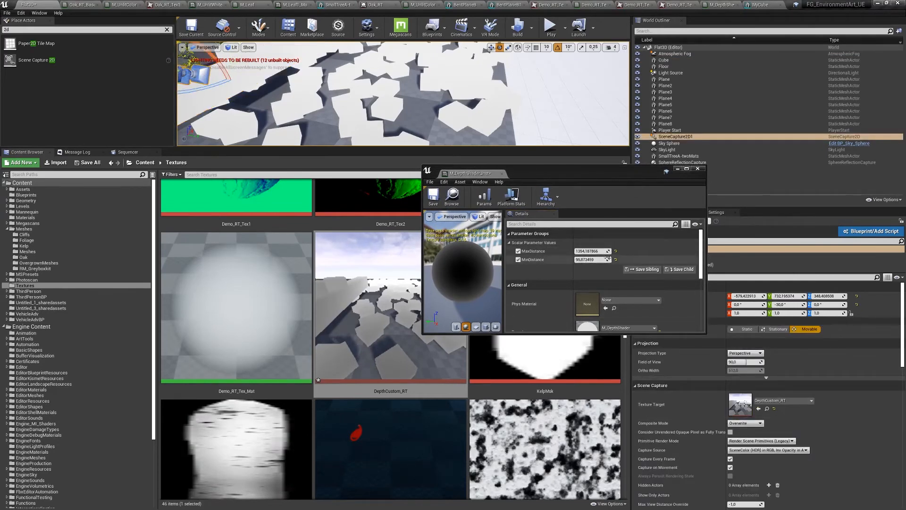
Step: Set the MinDistance of the M_DepthShader_Inst material to about 373
left_click_drag(592, 260, 615, 266)
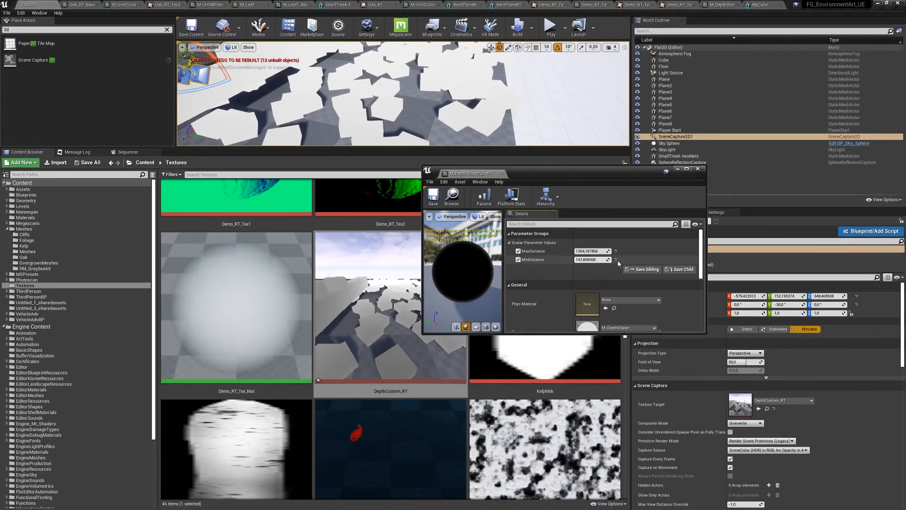
mouse_move(592, 259)
left_mouse_down()
mouse_move(605, 260)
mouse_move(593, 260)
left_mouse_up()
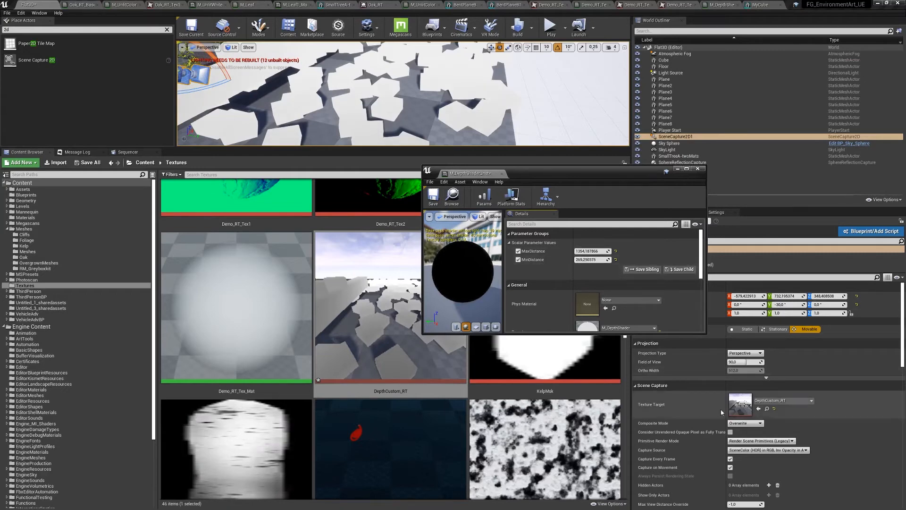
left_click_drag(593, 260, 608, 266)
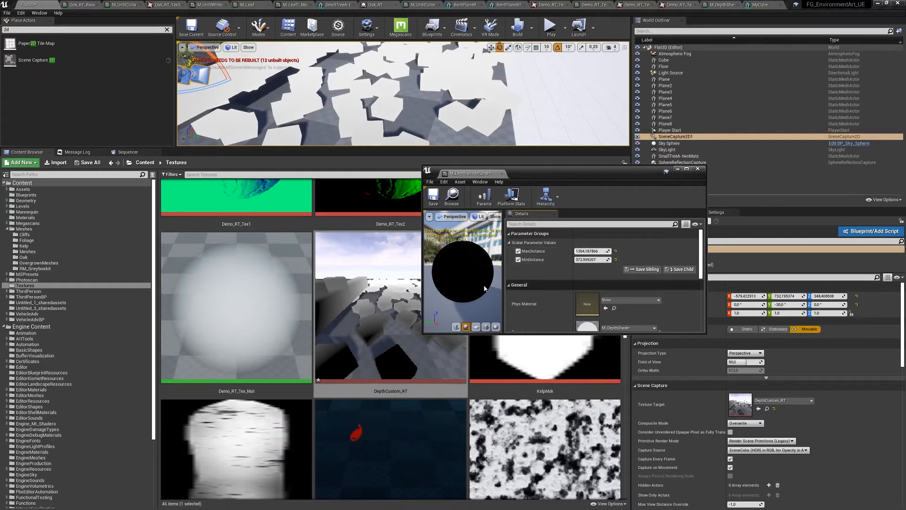
Step: Shift the material instance window clear of the DepthCustom_RT thumbnail to examine the captured depth, and minimize the window
left_click_drag(571, 176, 667, 125)
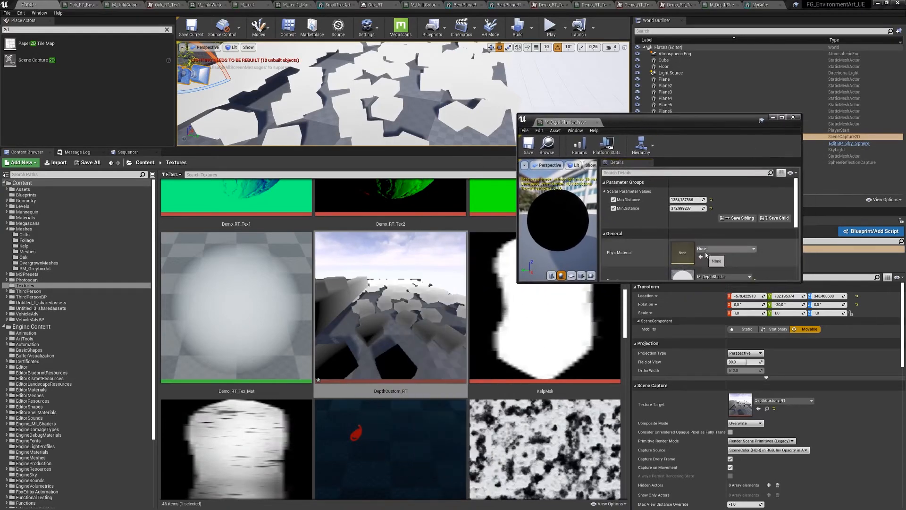
left_click_drag(797, 217, 796, 229)
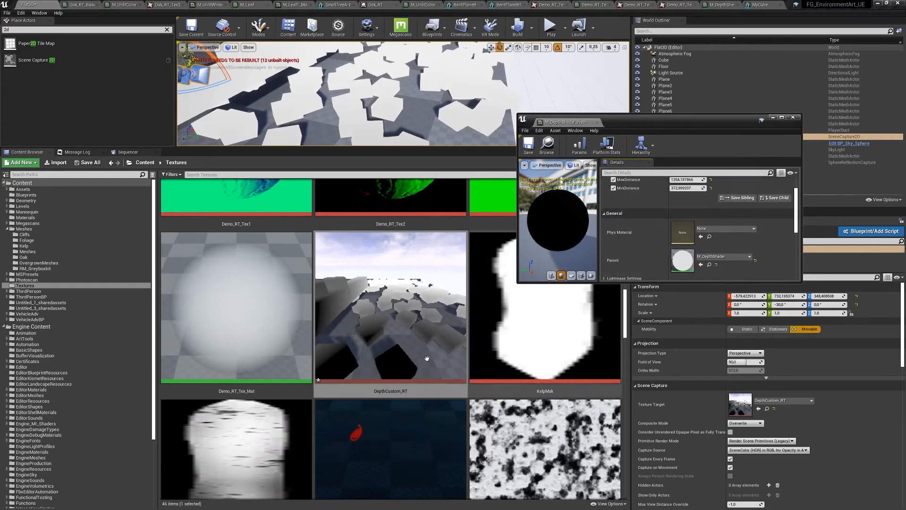
mouse_move(662, 119)
left_mouse_down()
mouse_move(675, 95)
mouse_move(646, 126)
left_mouse_up()
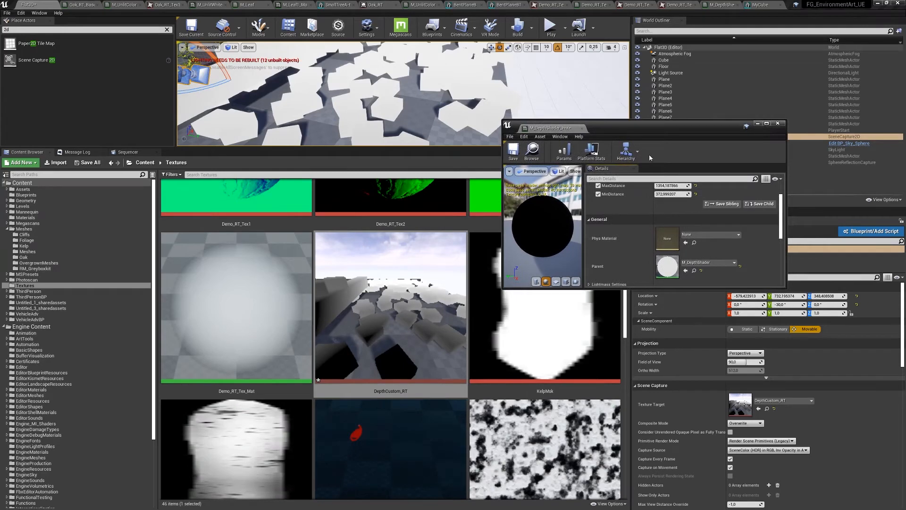
mouse_move(381, 353)
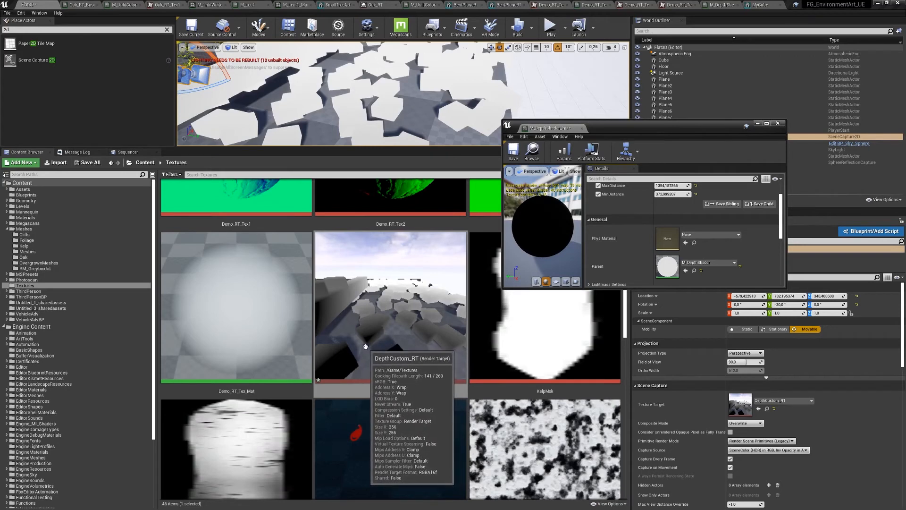
left_click_drag(738, 131, 712, 148)
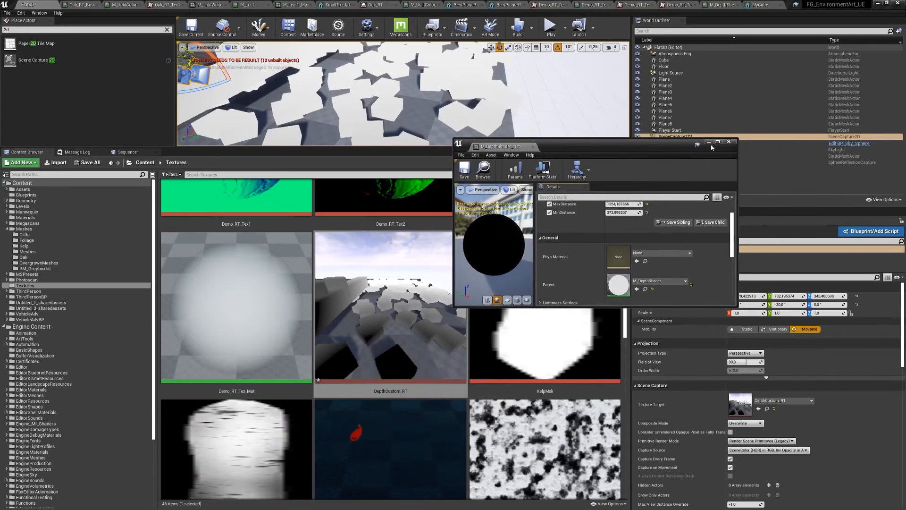
mouse_move(398, 308)
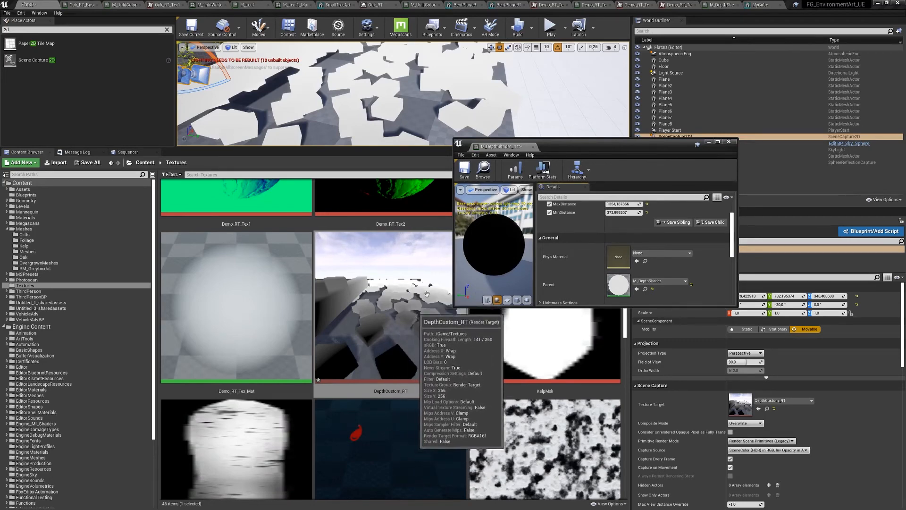
left_click(710, 142)
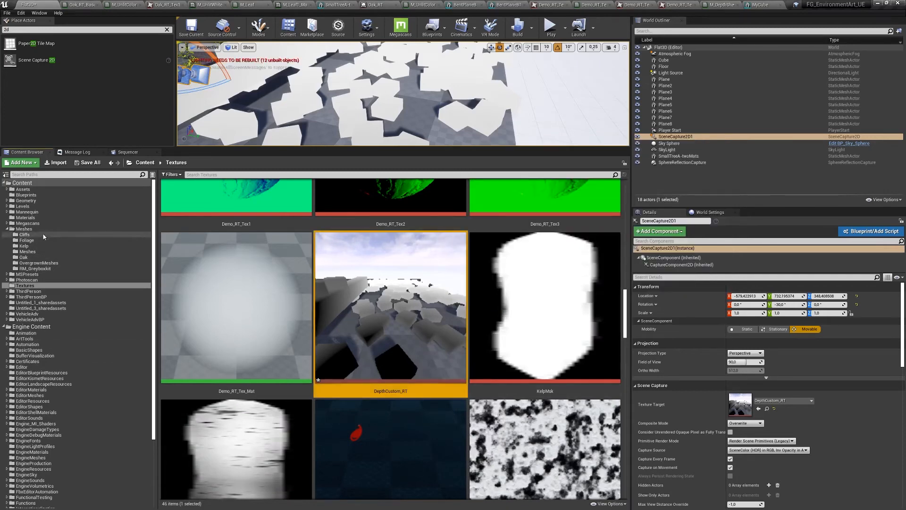
Step: Turn the level view to the empty checkered floor, resize the viewport against the content browser, and clear the placeable actors search
left_click(153, 224)
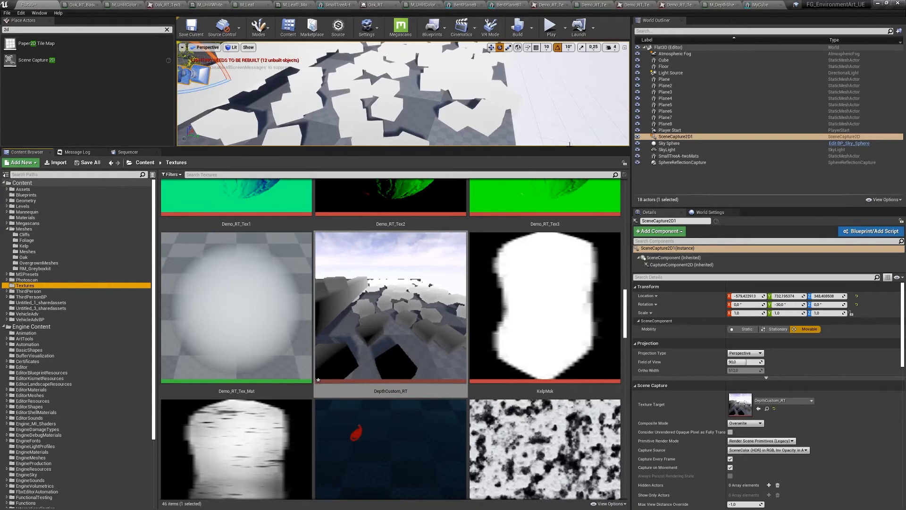
left_click(410, 142)
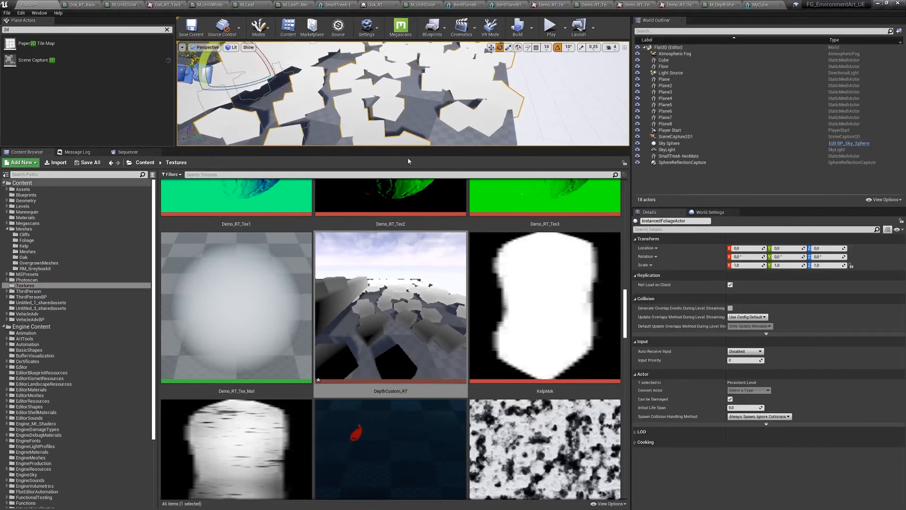
left_click_drag(427, 148, 426, 391)
right_click_drag(398, 206, 298, 184)
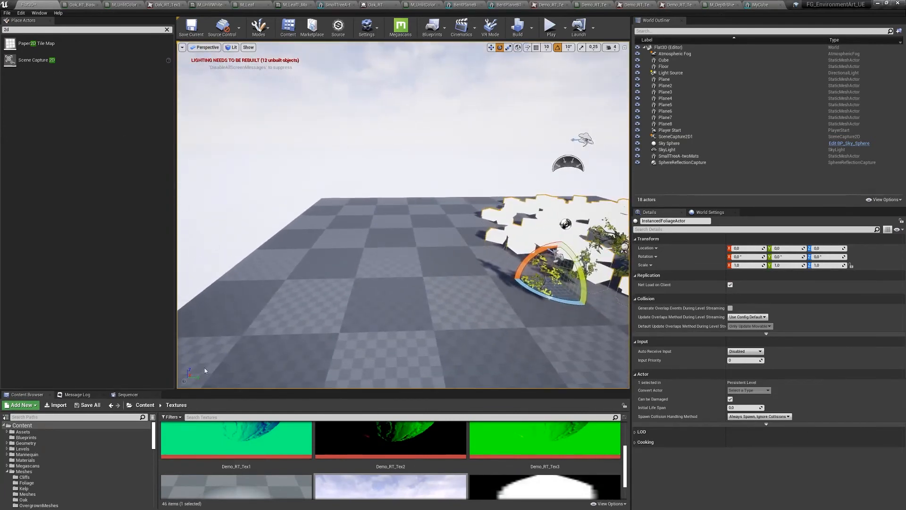
left_click(261, 30)
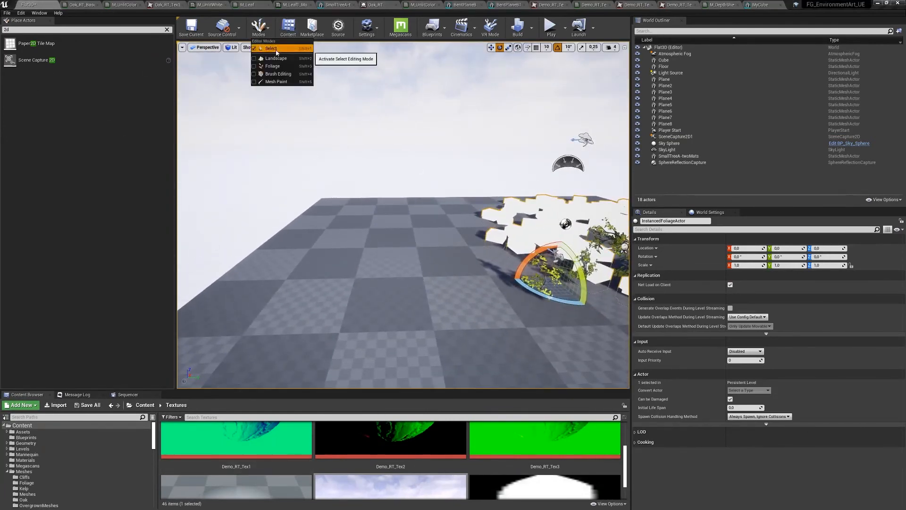
left_click(276, 50)
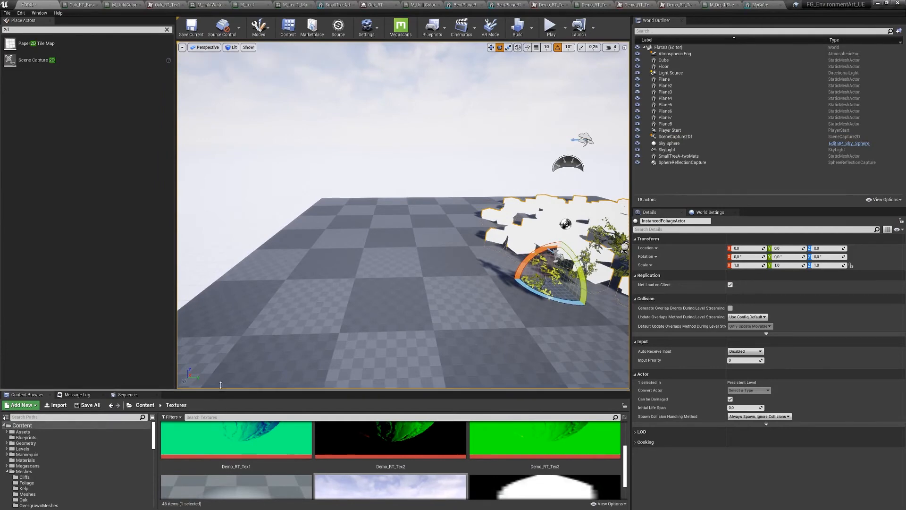
left_click_drag(220, 392, 220, 273)
mouse_move(374, 208)
right_mouse_down()
mouse_move(356, 209)
mouse_move(431, 240)
mouse_move(427, 231)
mouse_move(373, 222)
right_mouse_up()
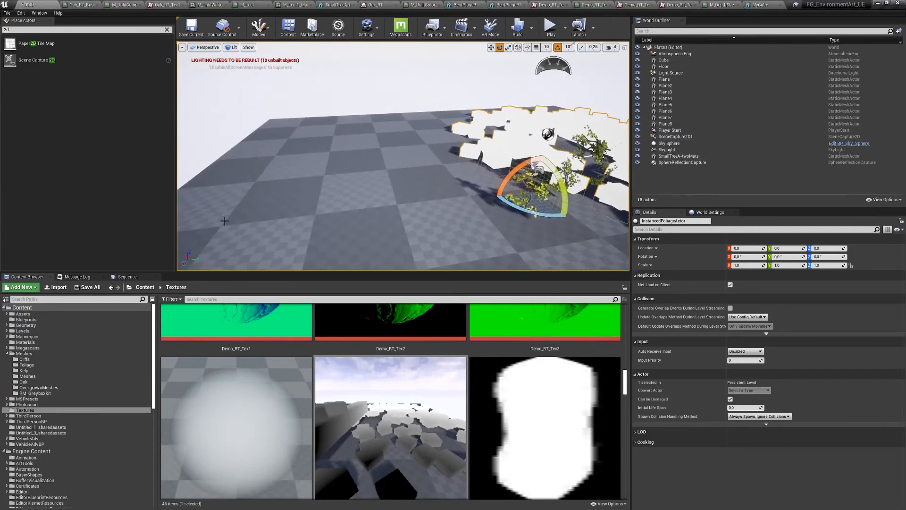
left_click(167, 30)
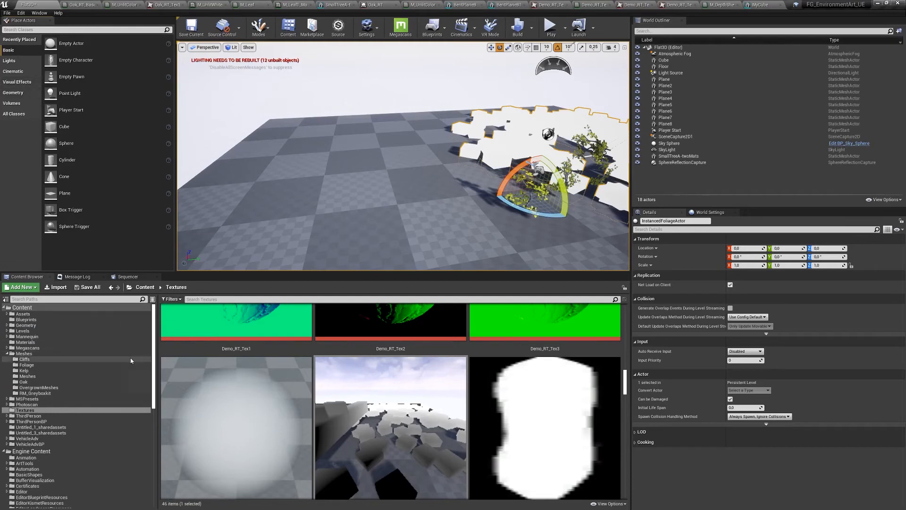
Step: Open the Cracked_Sandstone_Mud_2x2_M_00 folder under Megascans Surfaces and look through its textures
left_click(153, 362)
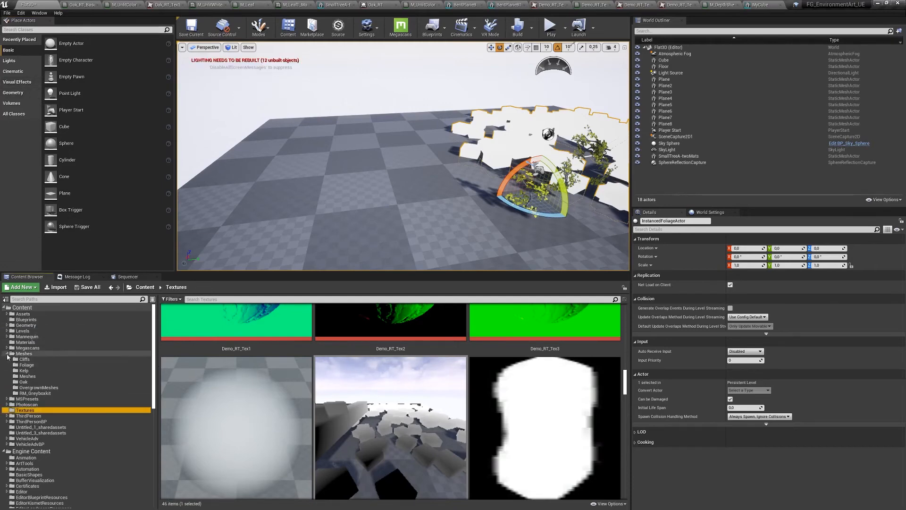
left_click(6, 354)
left_click(7, 348)
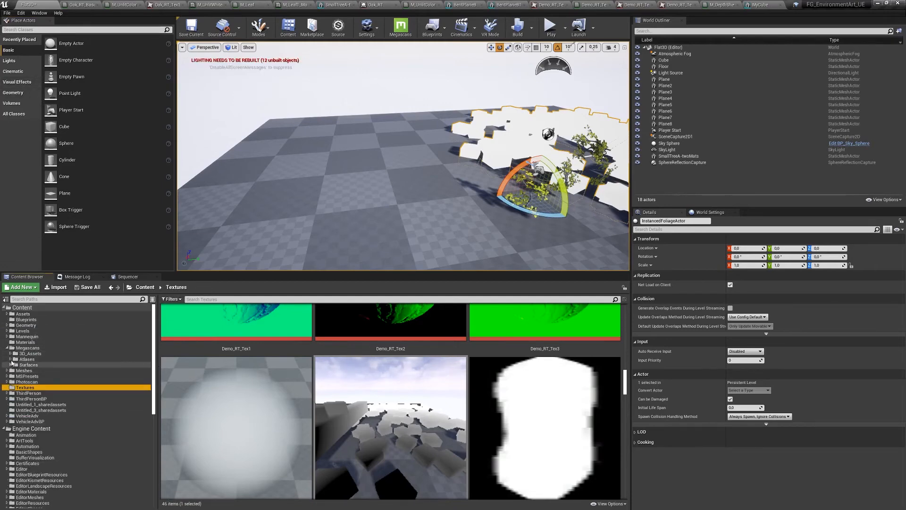
left_click(10, 365)
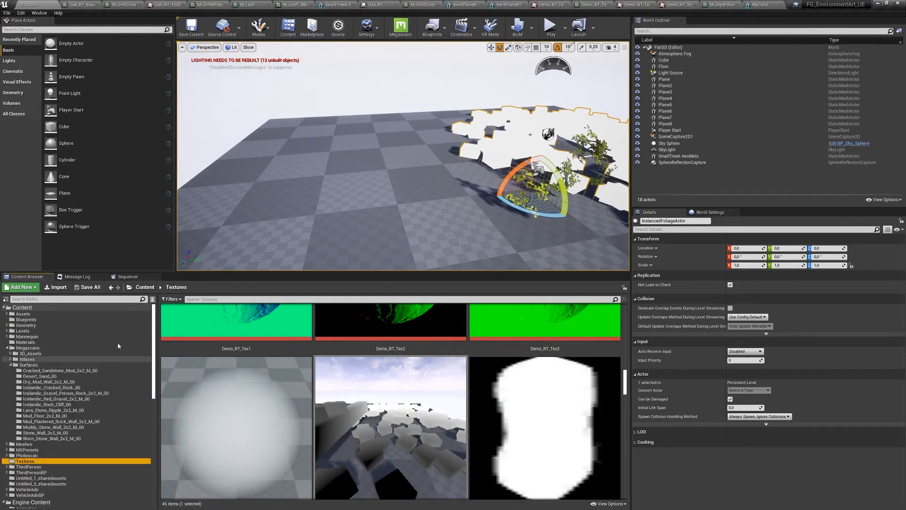
left_click(61, 371)
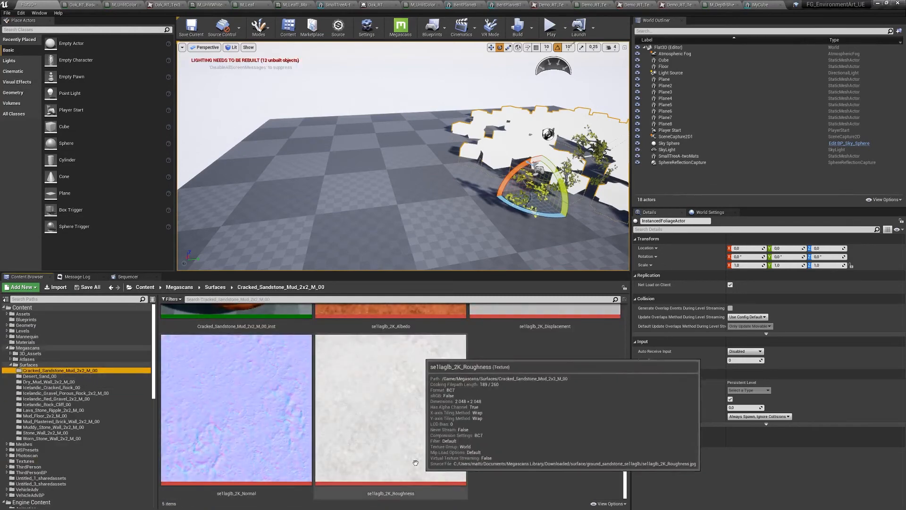
scroll(623, 406, "up", 3)
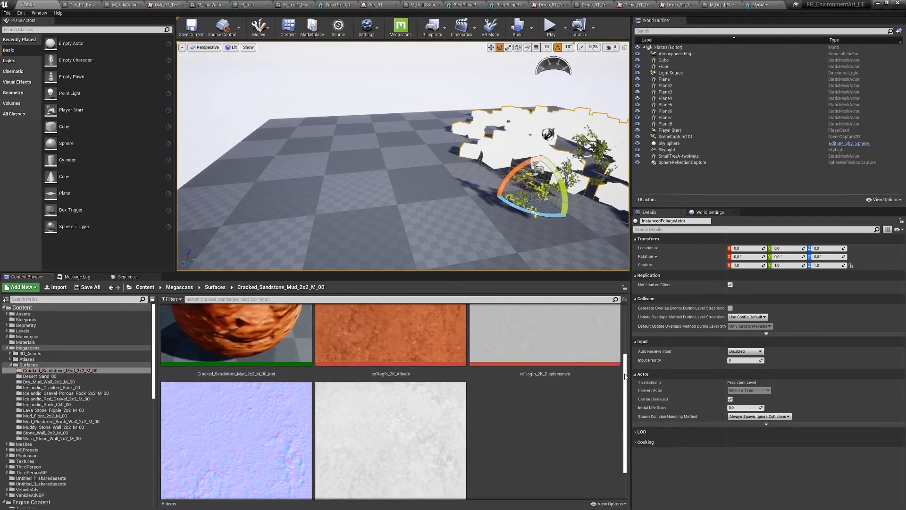
left_click_drag(625, 321, 625, 370)
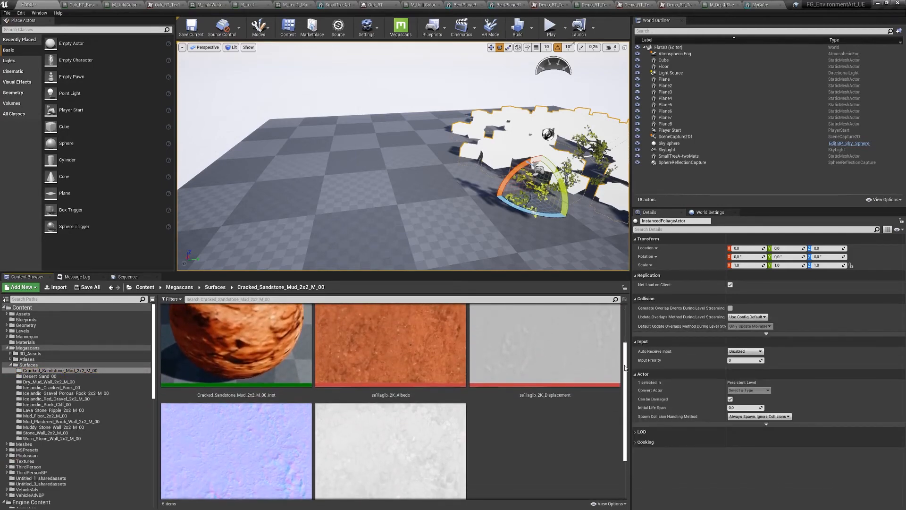
Step: Create a material named M_ParallaxMapping in the Cracked_Sandstone_Mud_2x2_M_00 folder
right_click(521, 445)
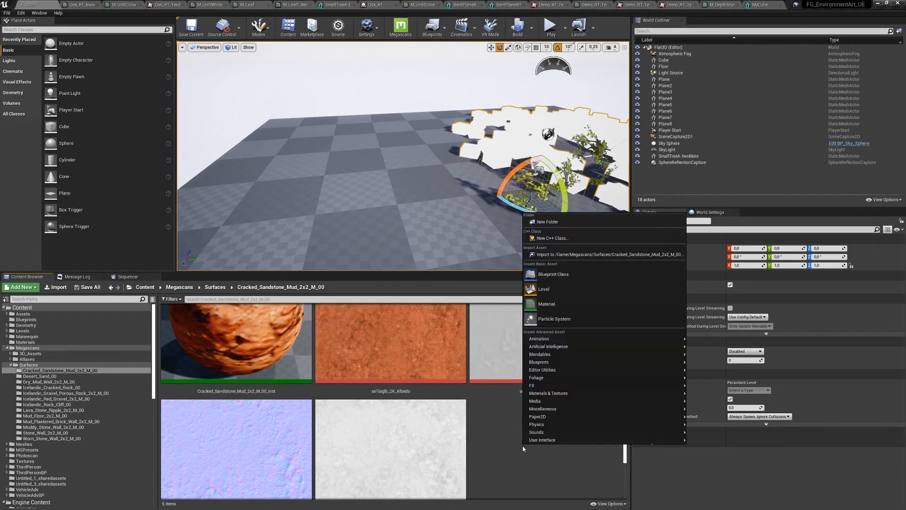
left_click(547, 305)
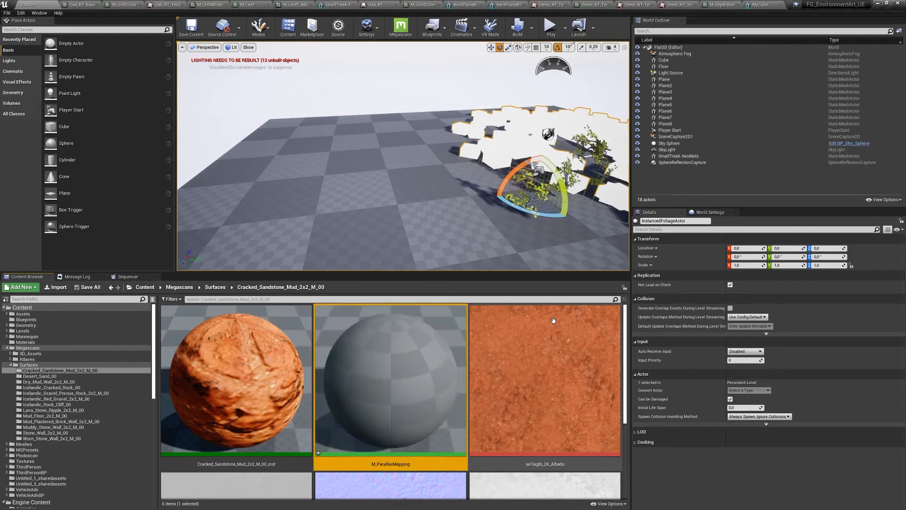
left_click_drag(430, 391, 330, 242)
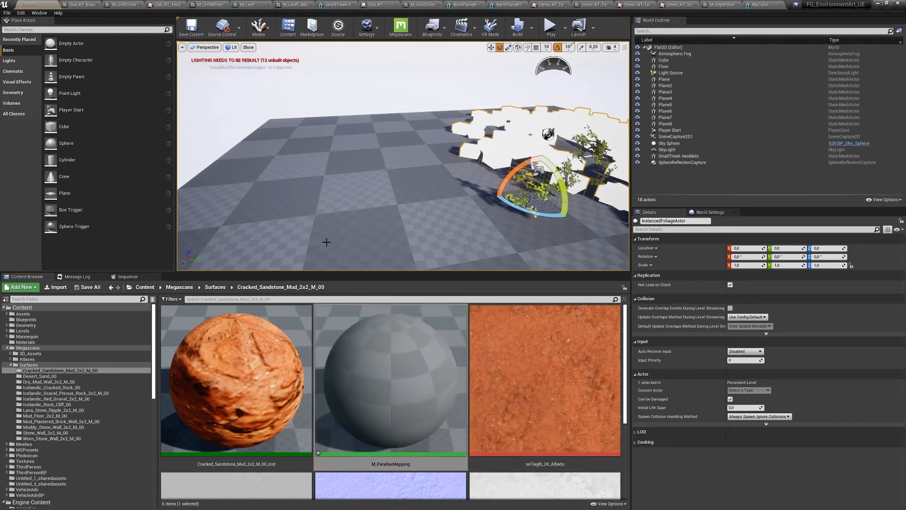
left_click_drag(398, 387, 341, 221)
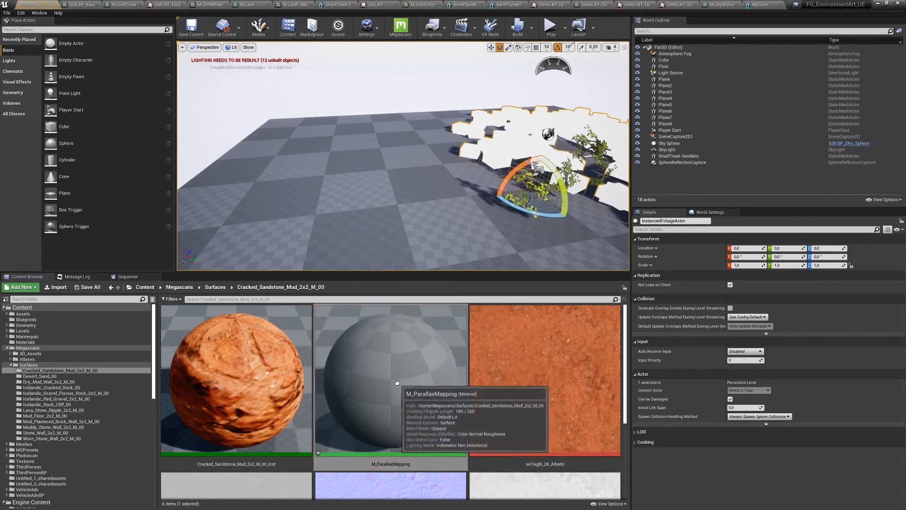
Step: Create a material instance from M_ParallaxMapping, keeping its default name
scroll(466, 335, "down", 1)
right_click(465, 337)
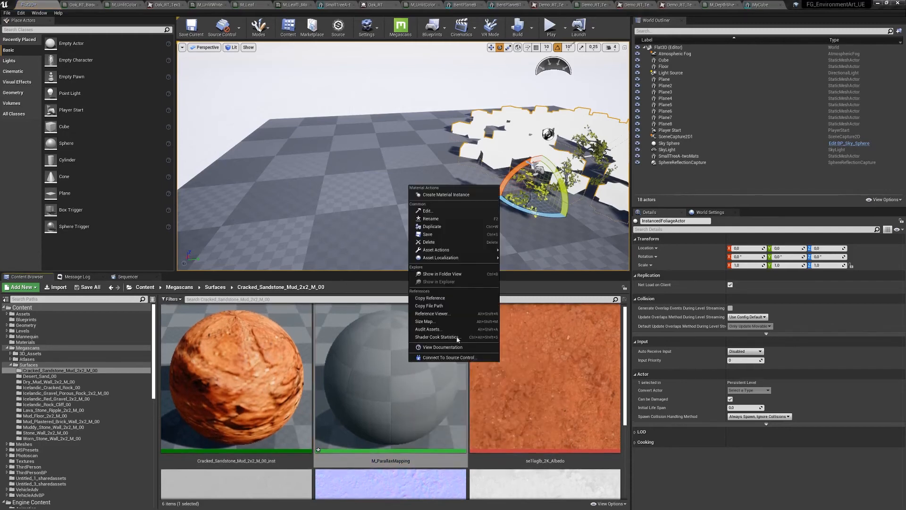
left_click(460, 197)
key("Return")
left_click_drag(543, 368, 358, 199)
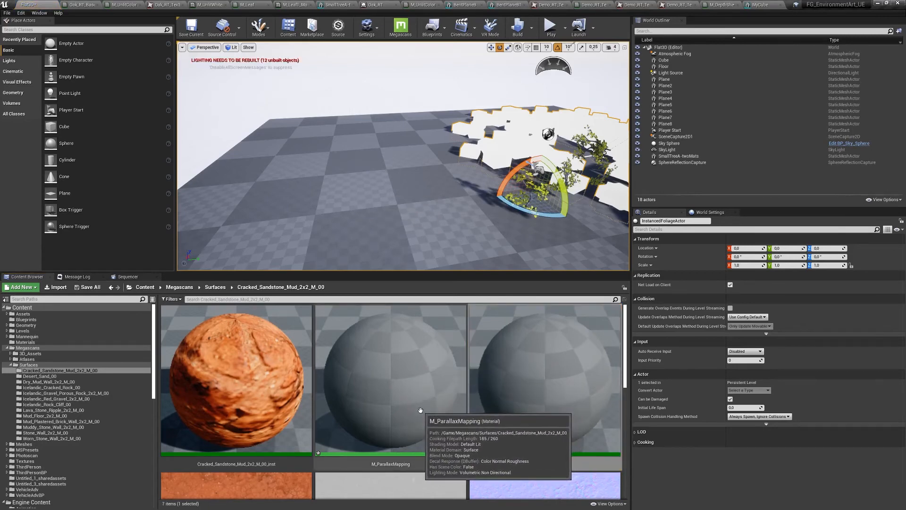
Step: Switch to Adobe Photoshop 2020 by finding it in the system search and launching it
key("alt+Tab")
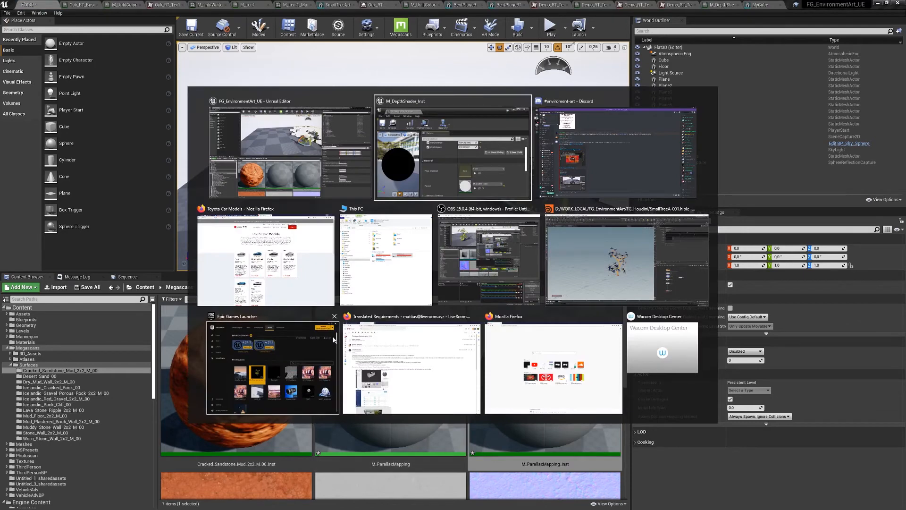
key("super")
type("photo")
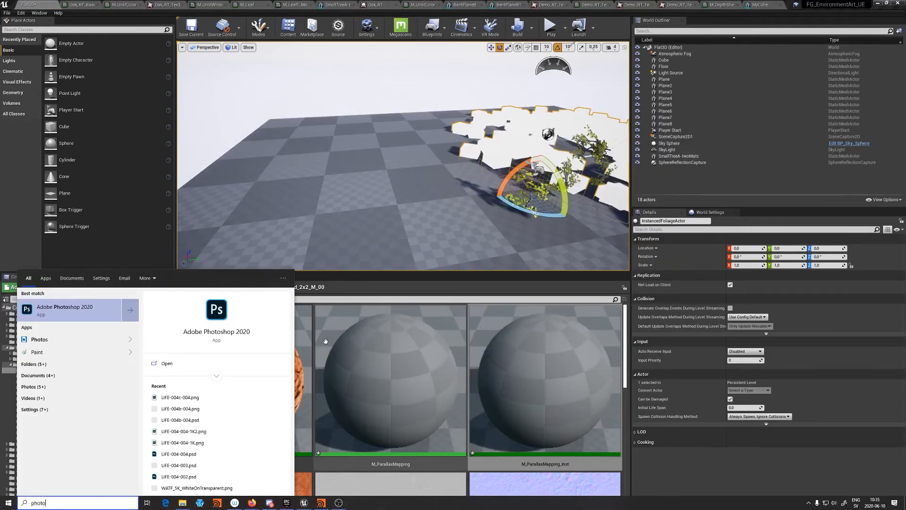
key("Escape")
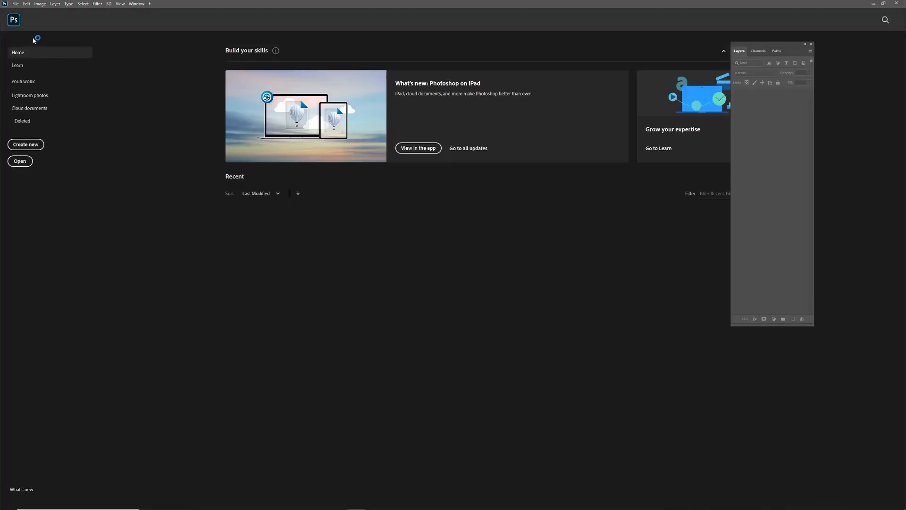
Step: Create a new A4 document in landscape orientation at 300 pixels/inch with RGB color and a white background
left_click(16, 4)
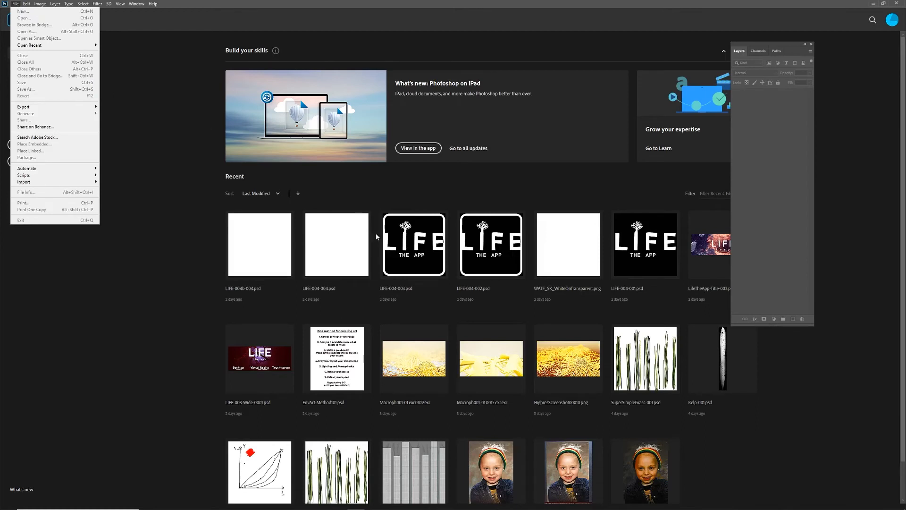
left_click(326, 213)
left_click(16, 4)
left_click(21, 19)
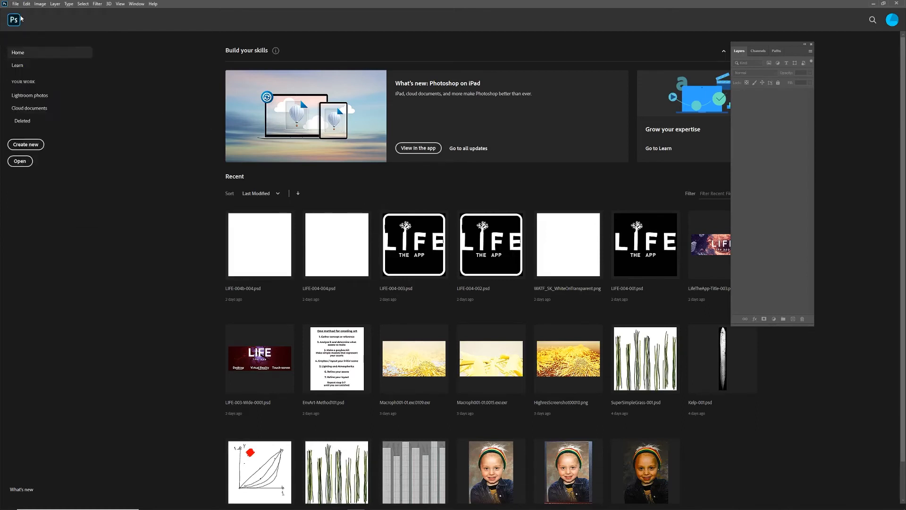
left_click(364, 197)
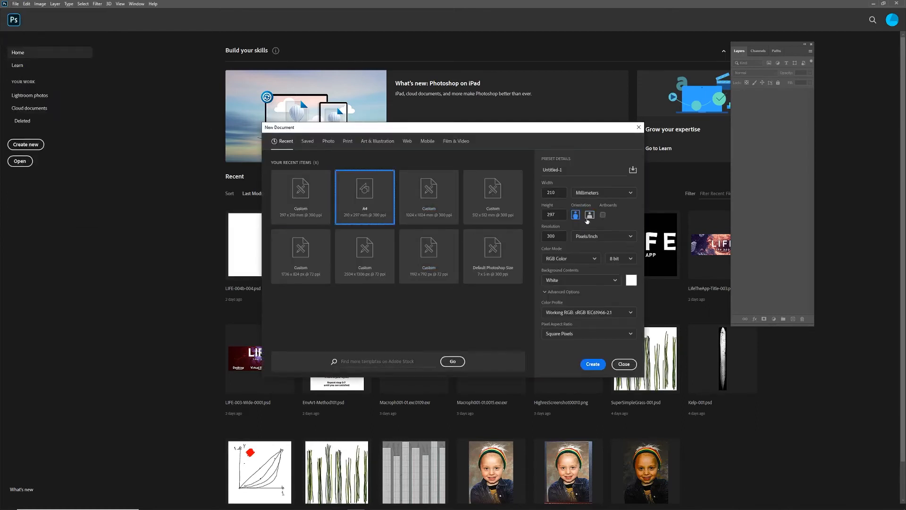
left_click(589, 215)
left_click(592, 364)
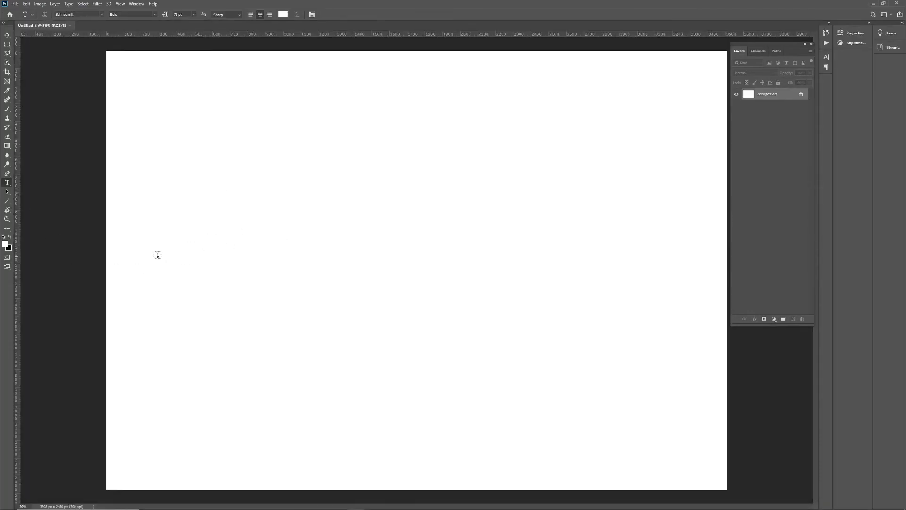
Step: Set the foreground colour to mid-grey 949494 and fill the Background layer with it
left_click(4, 245)
left_click_drag(361, 195, 360, 171)
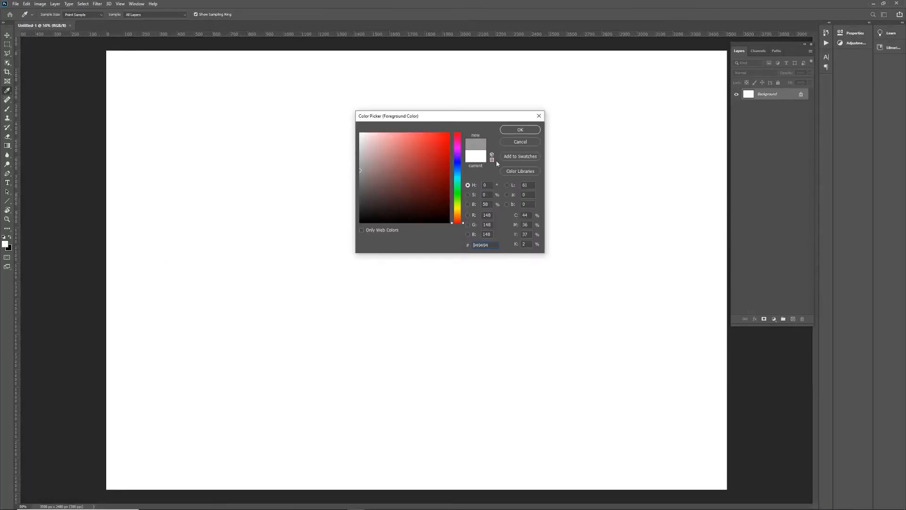
left_click(521, 132)
key("shift+F5")
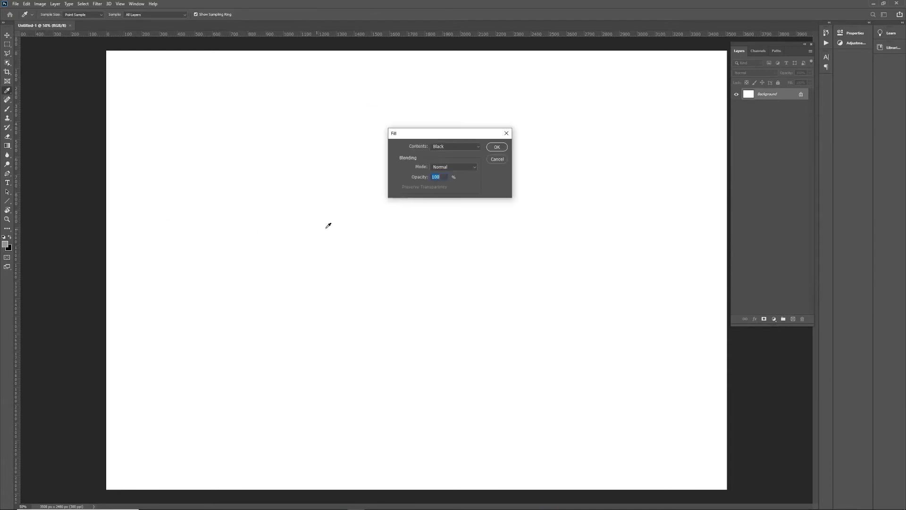
left_click(449, 148)
left_click(449, 158)
left_click(497, 146)
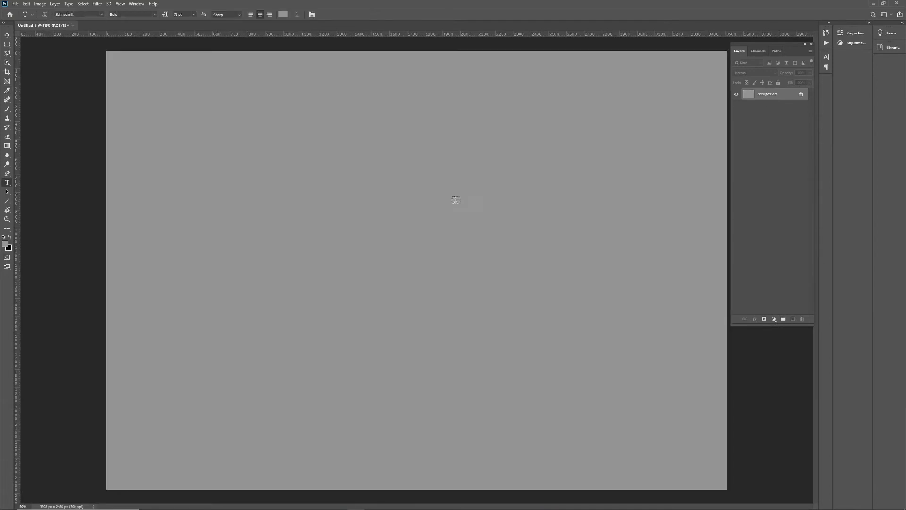
Step: Using a much smaller Hard Round brush and the RGB swatches, paint a red line across the canvas and a wavy yellow curve over it
key("b")
right_click(336, 271)
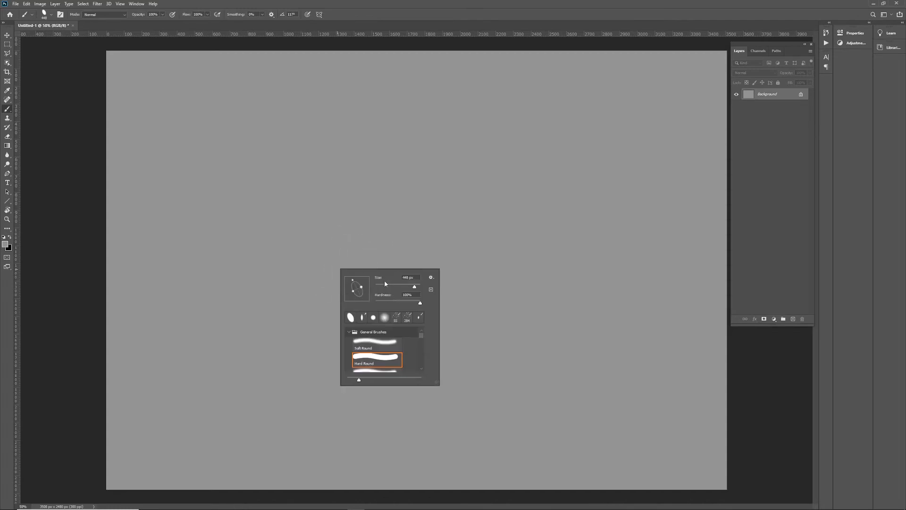
left_click_drag(380, 288, 377, 286)
left_click(136, 3)
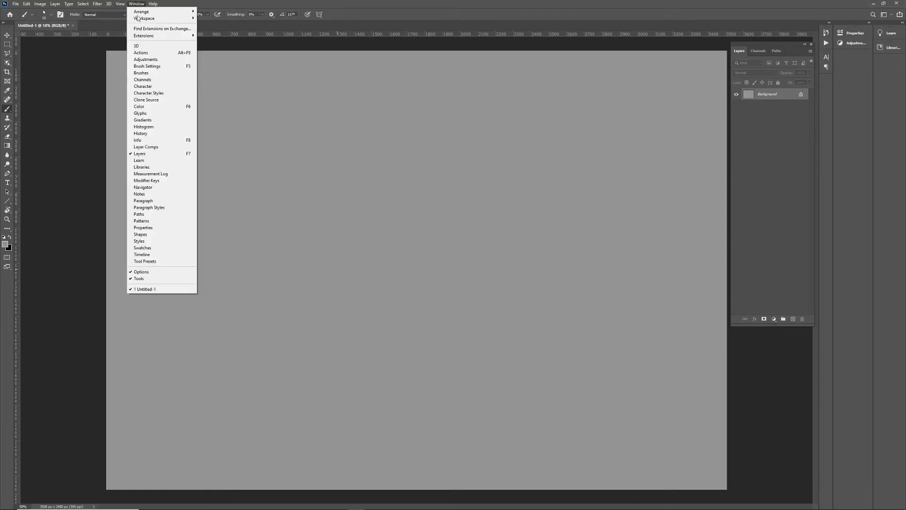
left_click(142, 248)
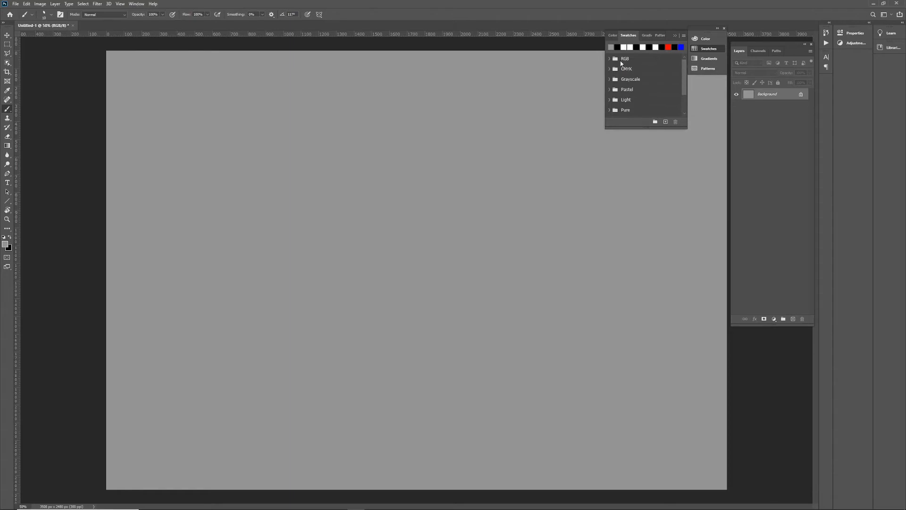
left_click(609, 59)
left_click(618, 69)
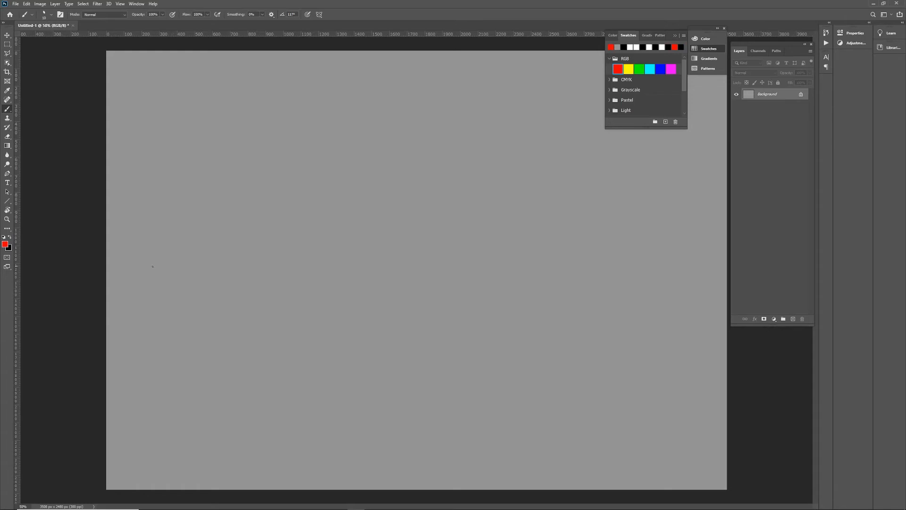
left_click_drag(146, 272, 698, 246)
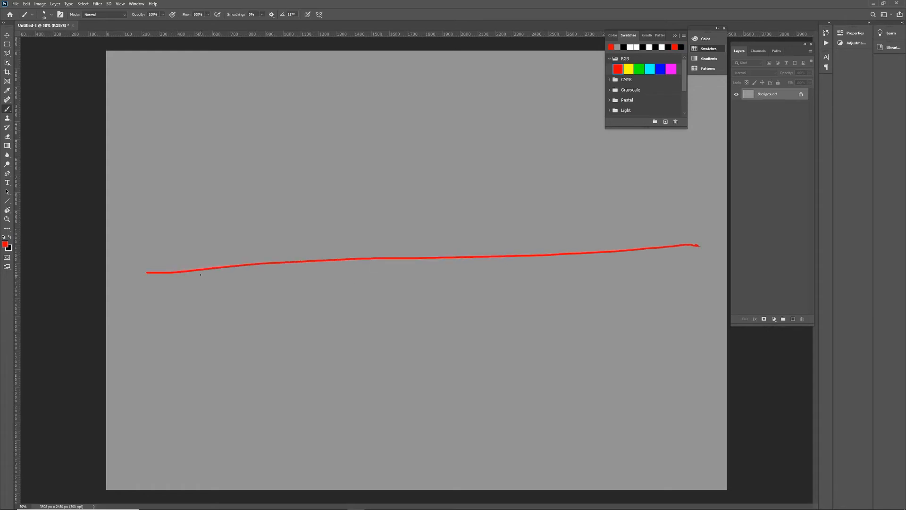
left_click(628, 69)
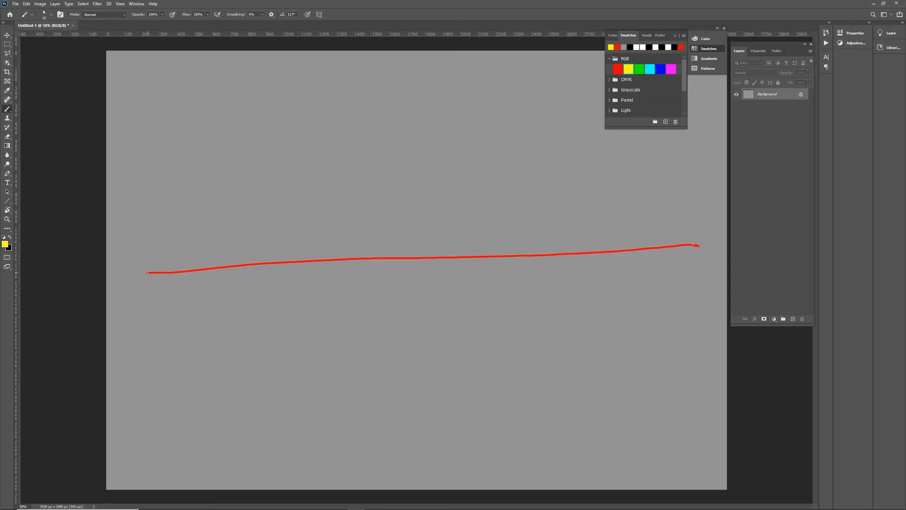
mouse_move(155, 271)
left_mouse_down()
mouse_move(180, 279)
mouse_move(269, 248)
mouse_move(304, 269)
mouse_move(400, 257)
mouse_move(434, 283)
mouse_move(484, 260)
mouse_move(529, 269)
mouse_move(707, 239)
left_mouse_up()
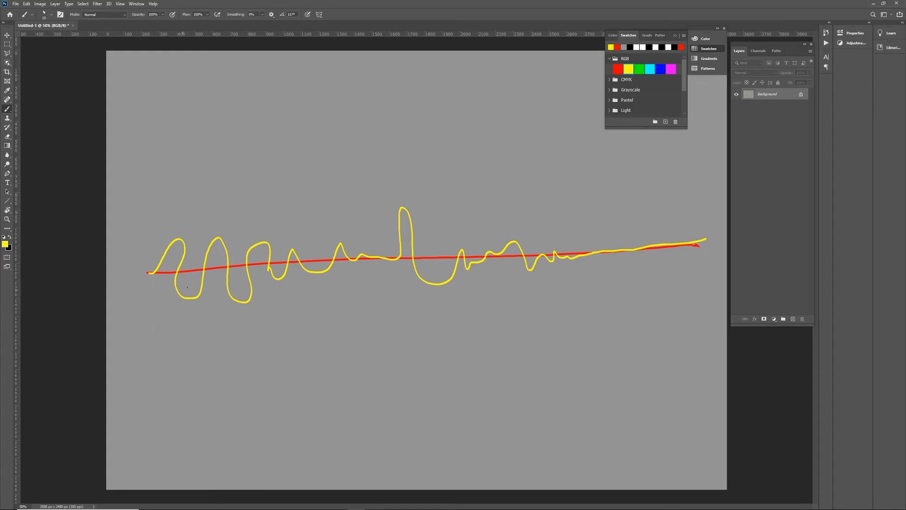
Step: Paint a cyan arrow straight up from the red line's middle and a blue arrow slanting toward the upper left from the same point
left_click(650, 69)
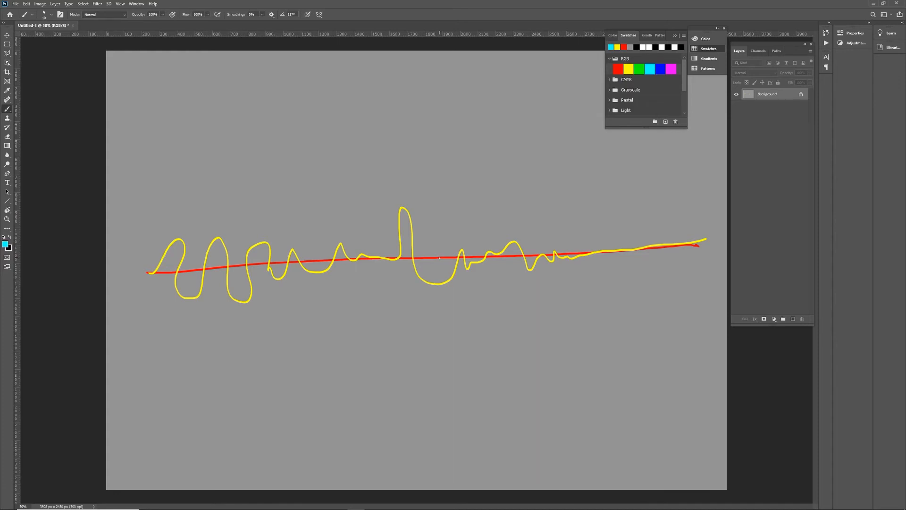
left_click_drag(439, 256, 438, 231)
left_click(660, 69)
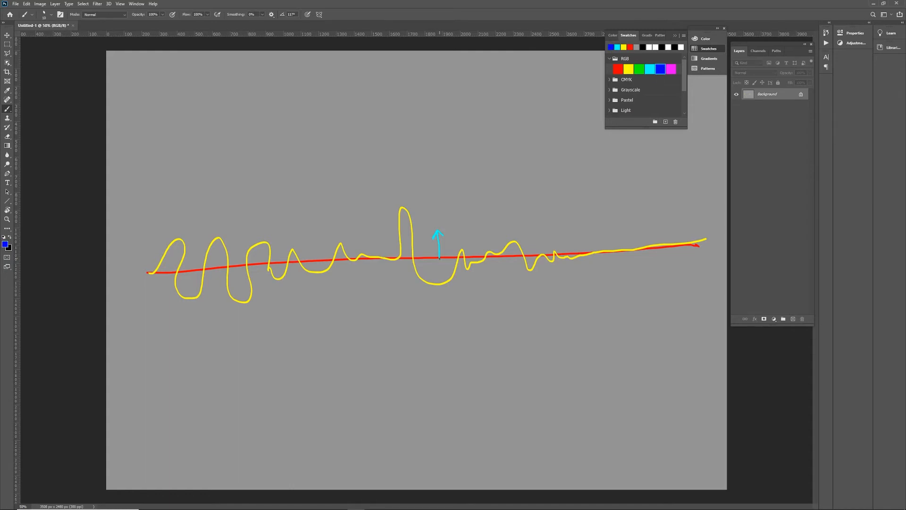
left_click_drag(438, 258, 422, 244)
Step: Sketch a blue film camera in the canvas's upper-left area, and set the foreground colour to RGB red
mouse_move(178, 92)
left_mouse_down()
mouse_move(181, 122)
mouse_move(207, 110)
mouse_move(180, 90)
left_mouse_up()
mouse_move(203, 122)
left_mouse_down()
mouse_move(216, 132)
mouse_move(225, 117)
mouse_move(204, 118)
left_mouse_up()
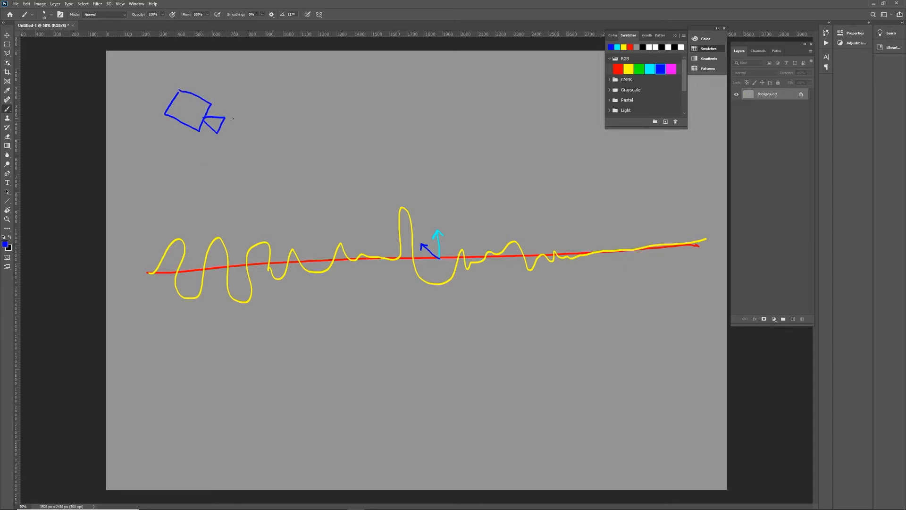
mouse_move(188, 88)
left_mouse_down()
mouse_move(193, 70)
mouse_move(199, 96)
mouse_move(164, 114)
left_mouse_up()
key("e")
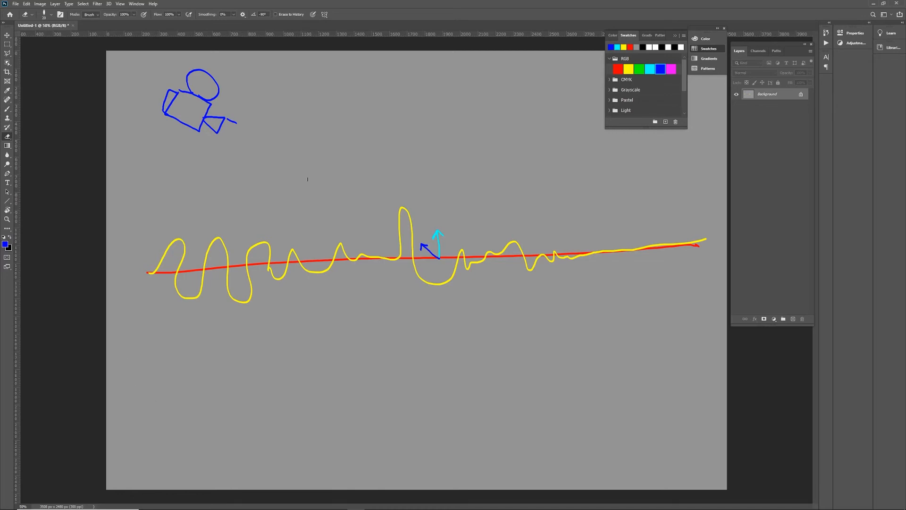
left_click(619, 69)
left_click_drag(140, 386, 451, 376)
key("ctrl+z")
left_click_drag(168, 394, 523, 389)
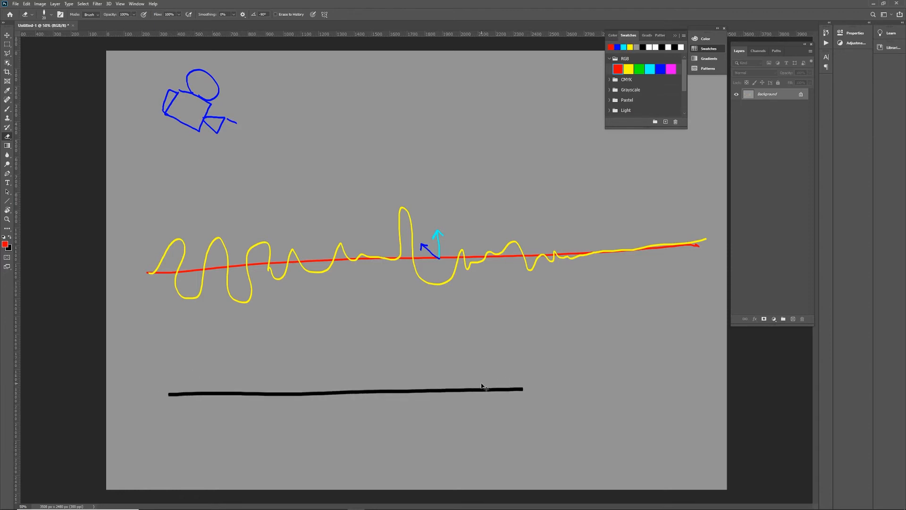
key("ctrl+z")
key("b")
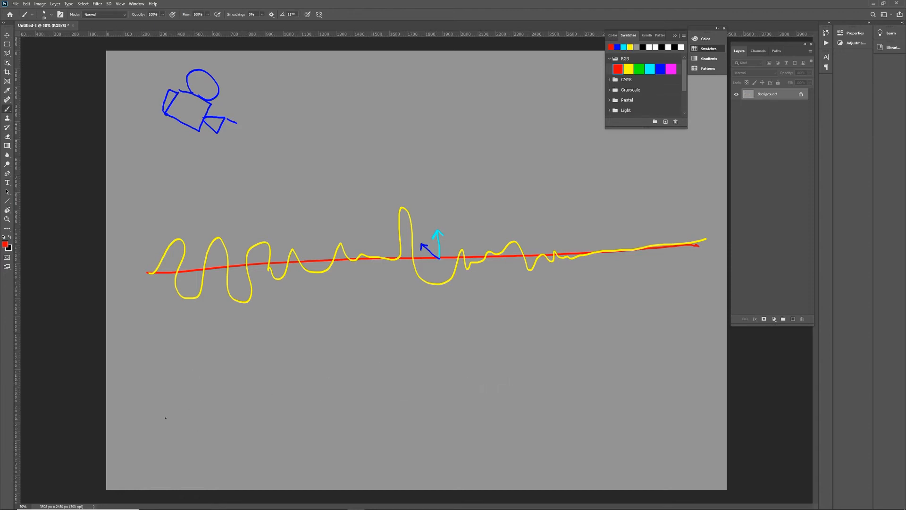
Step: Paint a second red line below the first diagram and a yellow height curve with one tall bump over its middle
left_click_drag(150, 402, 642, 387)
left_click(629, 69)
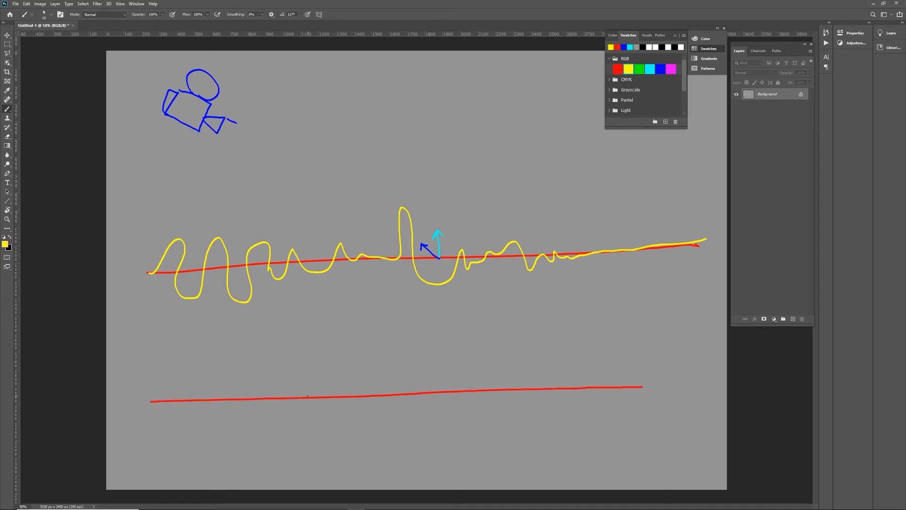
mouse_move(308, 396)
left_mouse_down()
mouse_move(371, 394)
mouse_move(392, 362)
mouse_move(418, 403)
mouse_move(544, 387)
left_mouse_up()
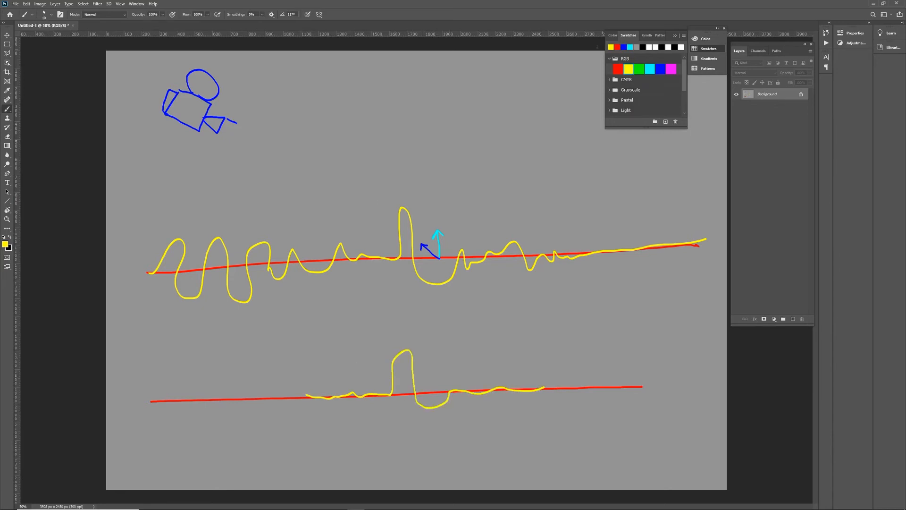
left_click(649, 71)
mouse_move(255, 312)
left_mouse_down()
mouse_move(267, 334)
mouse_move(276, 323)
left_mouse_up()
key("ctrl+z")
Step: Sketch a small blue camera above the lower diagram with a dashed sight line running to the yellow bump
left_click(660, 69)
mouse_move(266, 311)
left_mouse_down()
mouse_move(299, 327)
mouse_move(298, 311)
mouse_move(281, 311)
mouse_move(325, 336)
left_mouse_up()
left_click(334, 341)
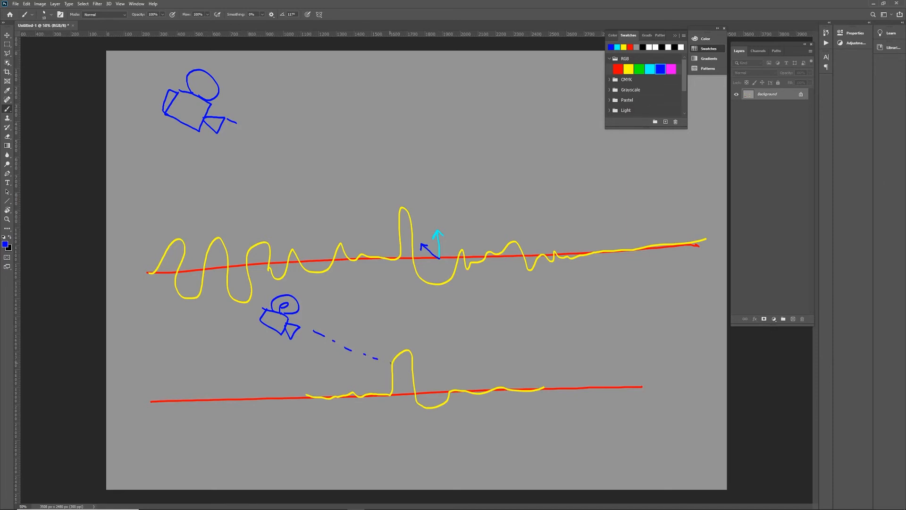
Step: Circle the sight line's hit point on the bump, extend the ray to the red line, and mark the offset and a reference tick there
left_click_drag(391, 359, 392, 359)
left_click_drag(404, 394, 450, 394)
left_click_drag(395, 356, 396, 358)
mouse_move(457, 378)
left_mouse_down()
mouse_move(450, 392)
mouse_move(444, 384)
left_mouse_up()
left_click_drag(269, 394, 268, 404)
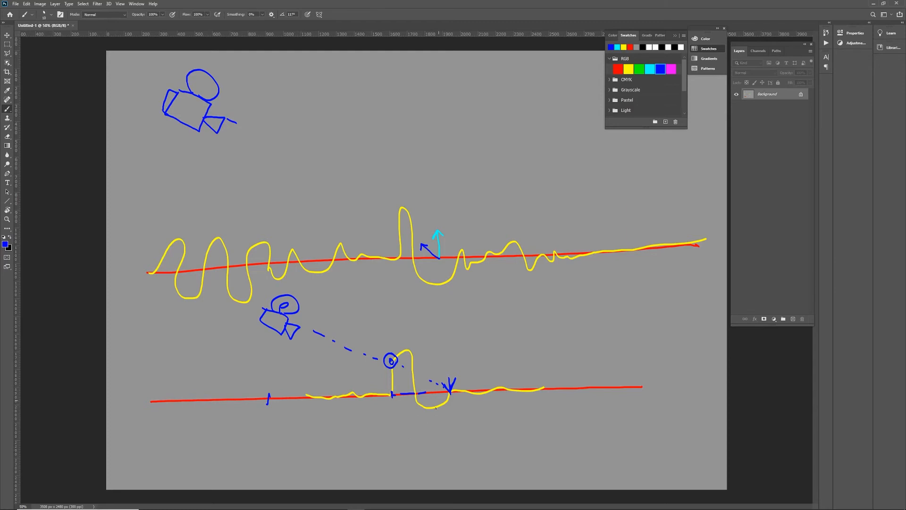
Step: Switch to Unreal Editor, select the Floor in the level, and open the M_ParallaxMapping material for editing
key("alt+Tab")
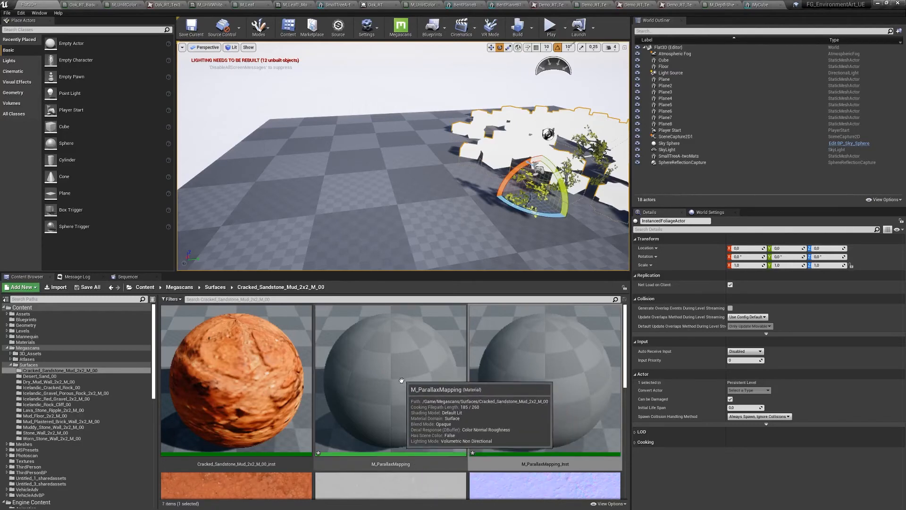
left_click(419, 221)
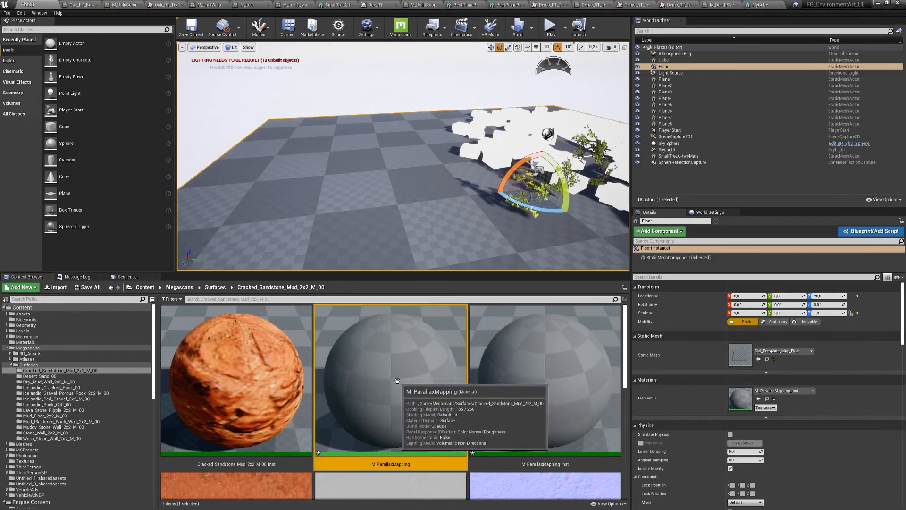
double_click(384, 370)
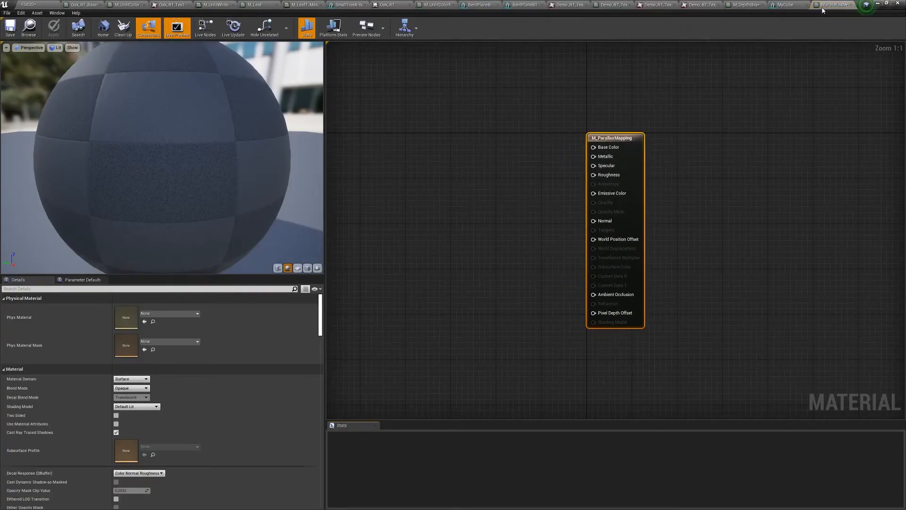
Step: Detach the M_ParallaxMapping editor into its own floating window and resize it so the preview and main material node are visible
left_click_drag(823, 7, 608, 113)
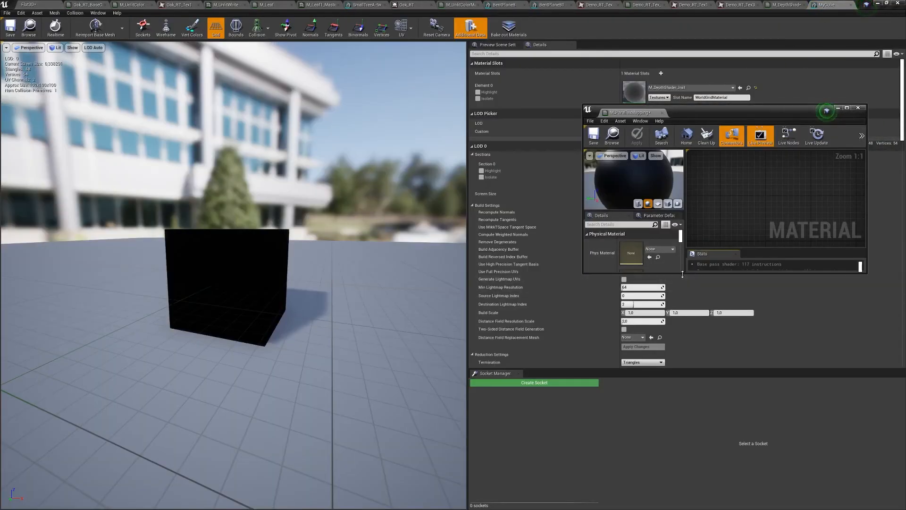
left_click_drag(683, 273, 683, 476)
left_click_drag(738, 112, 638, 85)
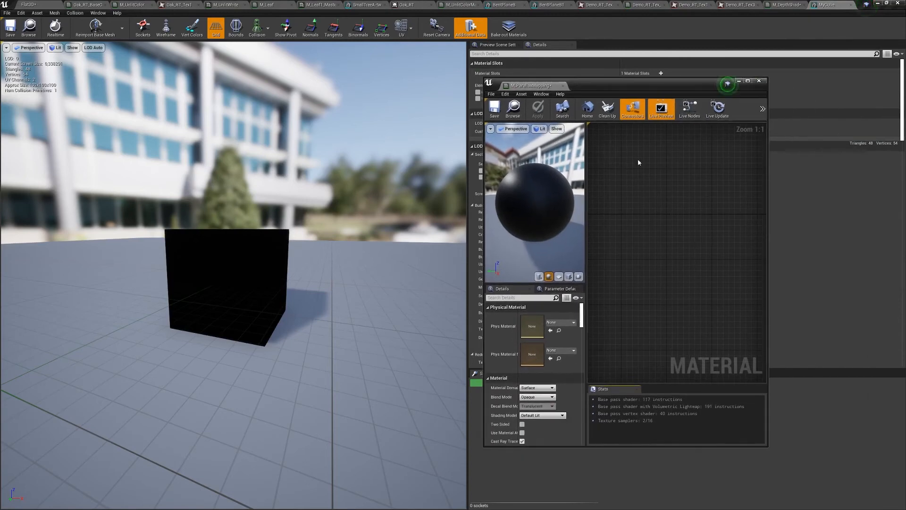
left_click_drag(584, 261, 556, 260)
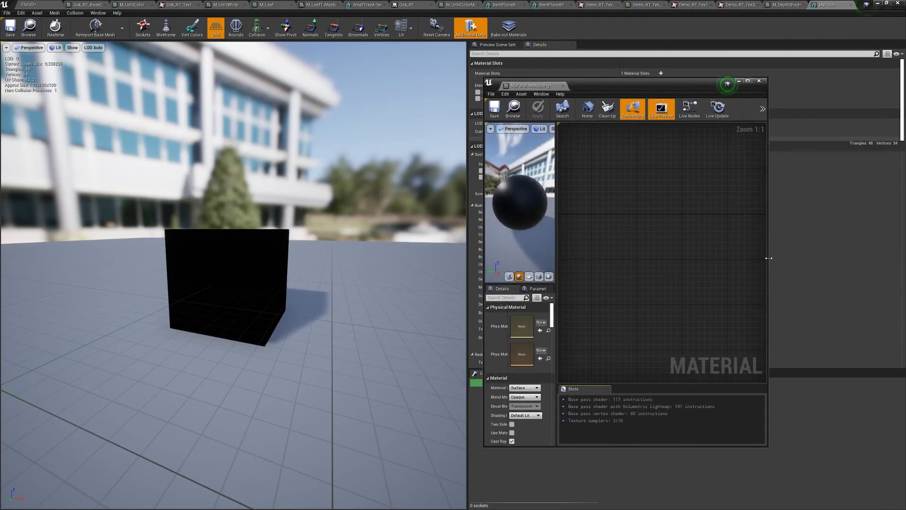
left_click_drag(769, 259, 884, 257)
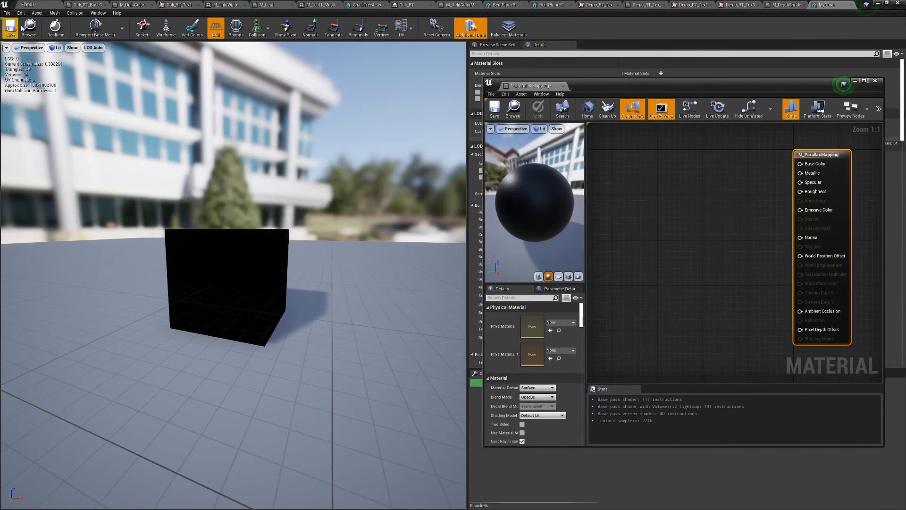
Step: Return to the level editor, make room for the Content Browser, and add the sandstone normal map to the M_ParallaxMapping graph
left_click(28, 4)
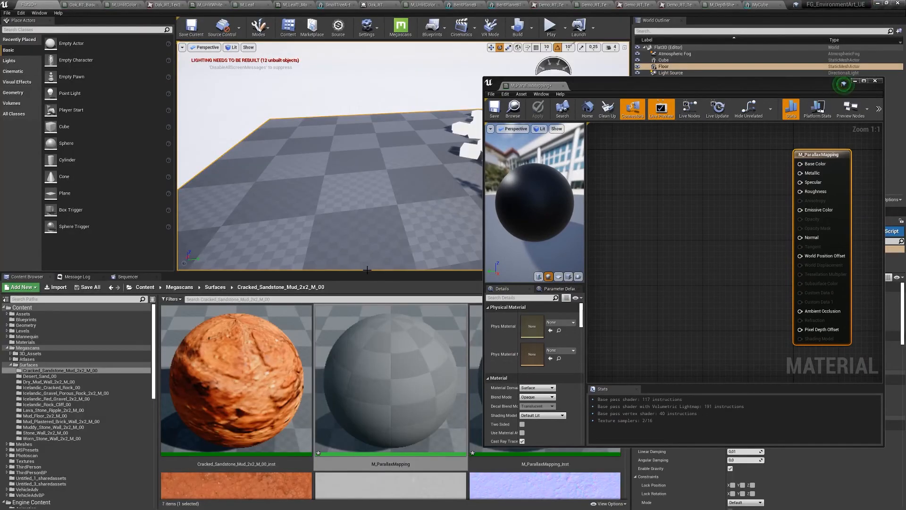
left_click_drag(367, 269, 367, 180)
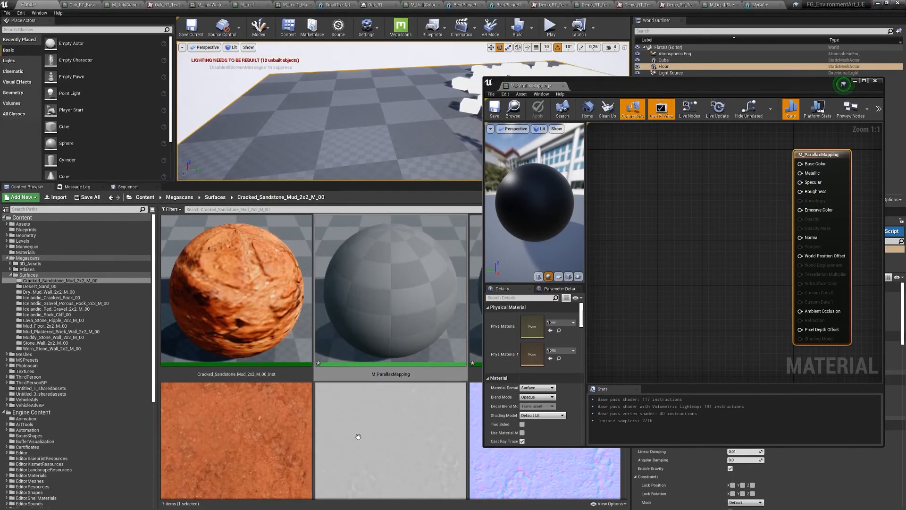
left_click_drag(596, 446, 597, 334)
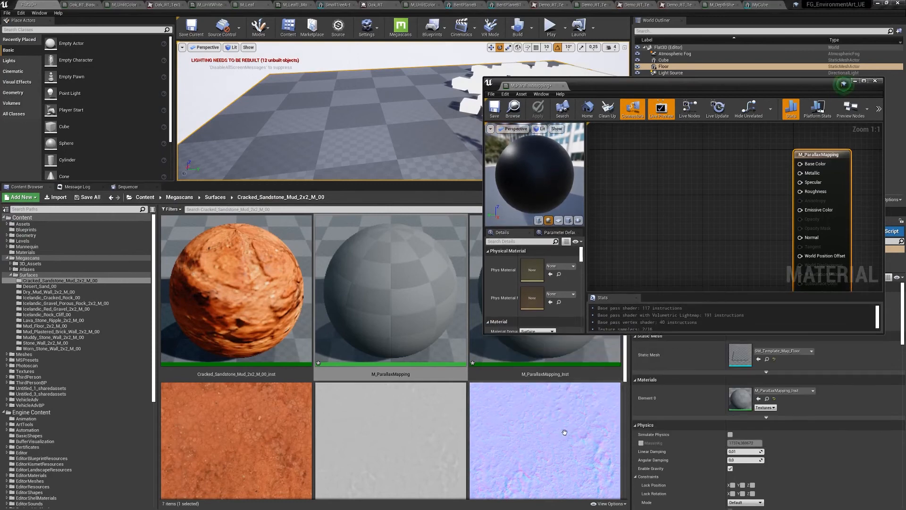
left_click_drag(547, 416, 652, 160)
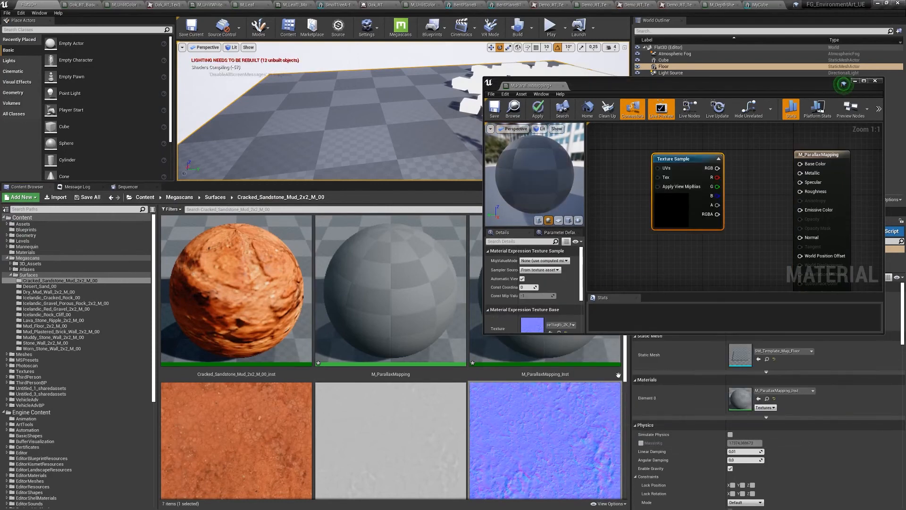
Step: Add the sandstone displacement map to the M_ParallaxMapping graph as a texture sample below the normal map
scroll(625, 407, "down", 2)
scroll(625, 407, "down", 1)
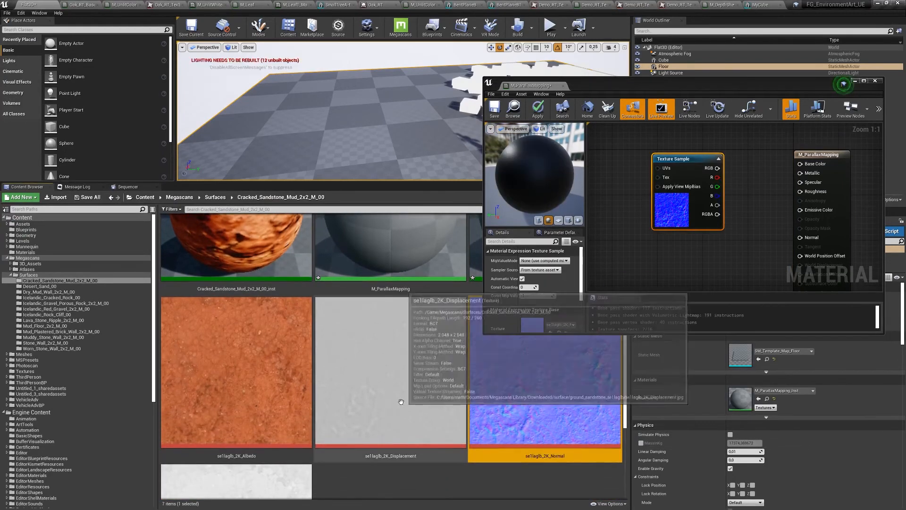
left_click_drag(406, 331, 653, 261)
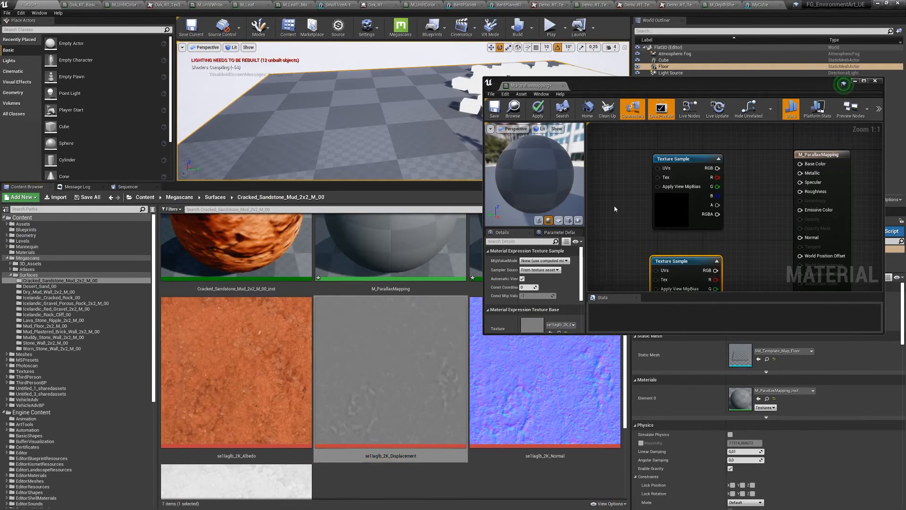
Step: Apply the material, dock the M_ParallaxMapping editor back into the main window, and preview the material on a plane
left_click(538, 108)
left_click_drag(526, 85, 785, 4)
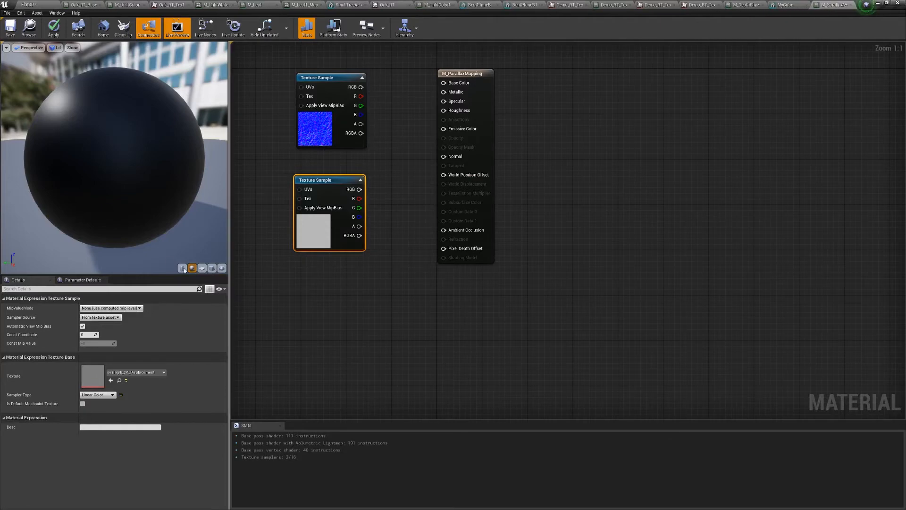
left_click(202, 268)
left_click_drag(113, 156, 104, 137)
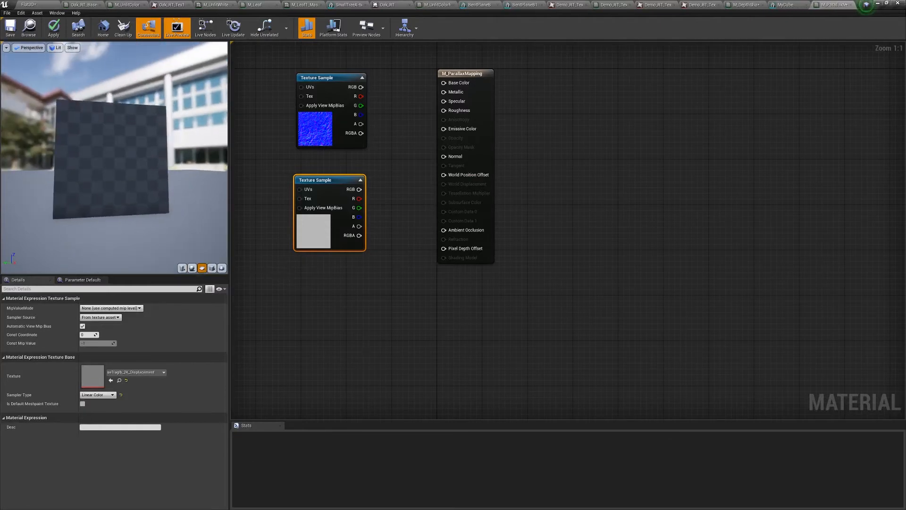
scroll(105, 112, "up", 5)
Step: Make room beside the main material node and add a ParallaxOcclusionMapping function node between it and the texture samples
left_click_drag(467, 73, 632, 83)
right_click(429, 183)
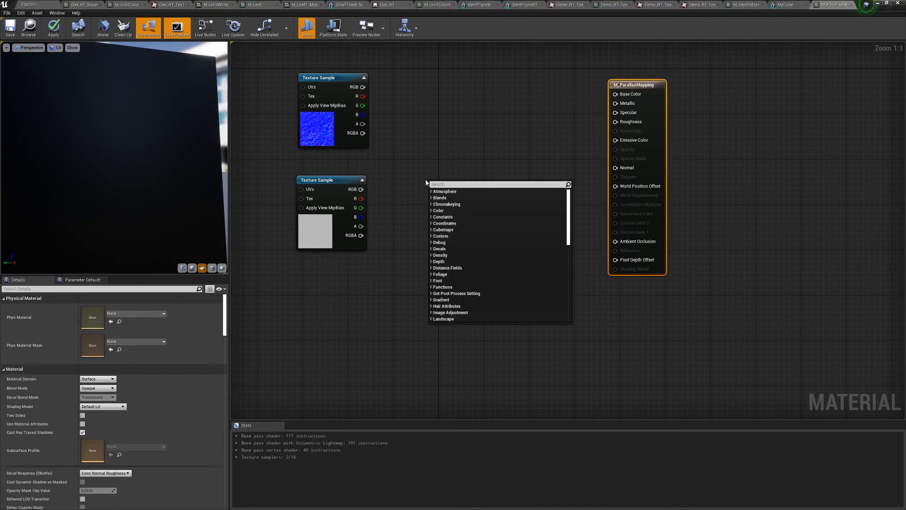
type("parr")
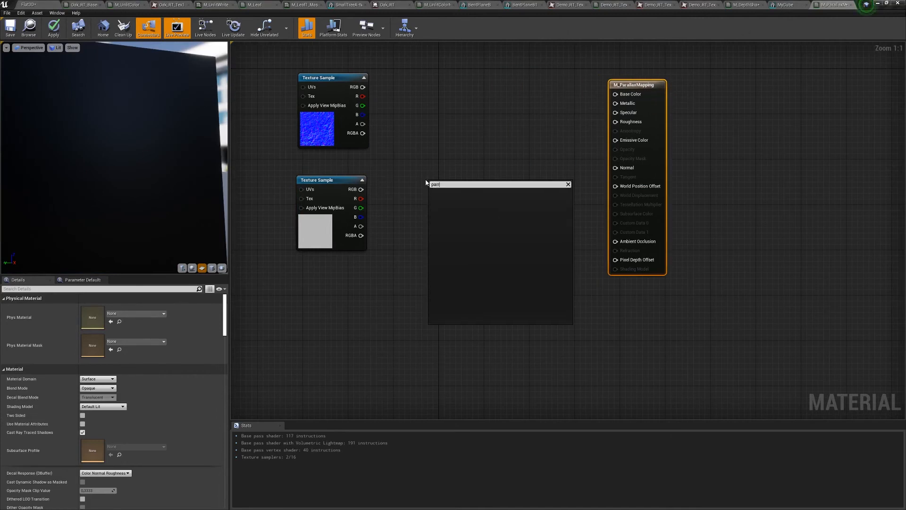
key("BackSpace")
type("a")
key("Return")
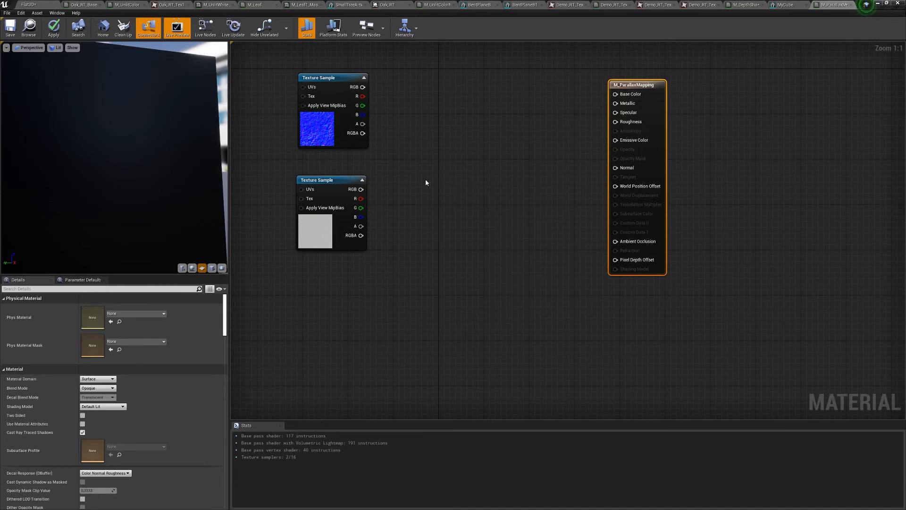
left_click_drag(472, 184, 449, 164)
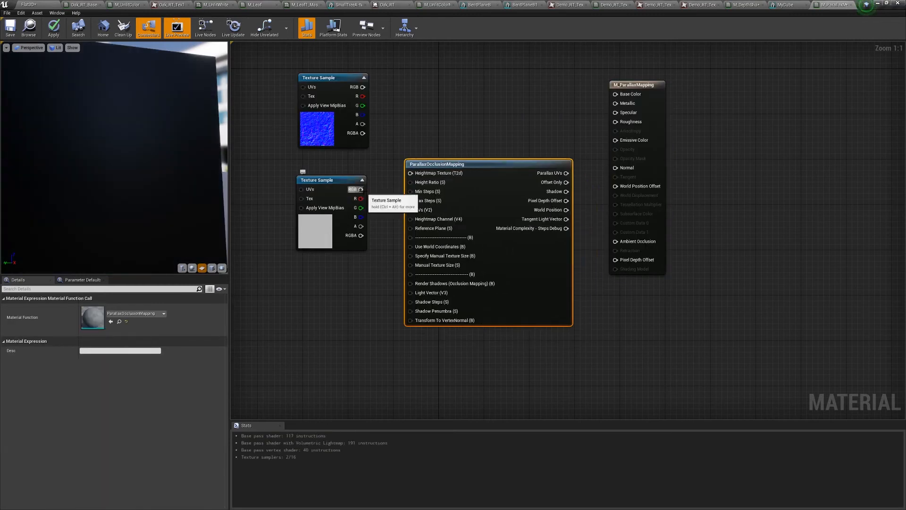
left_click_drag(421, 173, 431, 197)
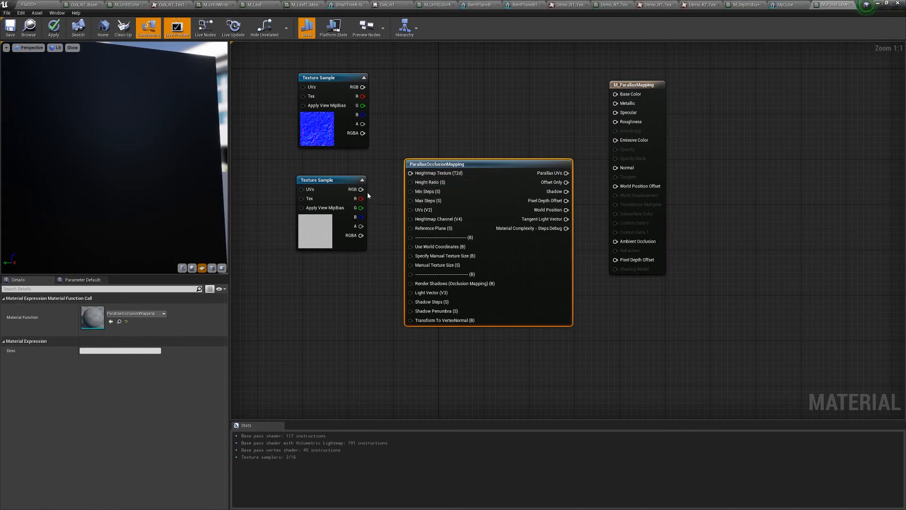
Step: Feed the Heightmap Texture input from a new Texture Object holding the displacement map, placed below the texture samples
left_click_drag(361, 198, 362, 290)
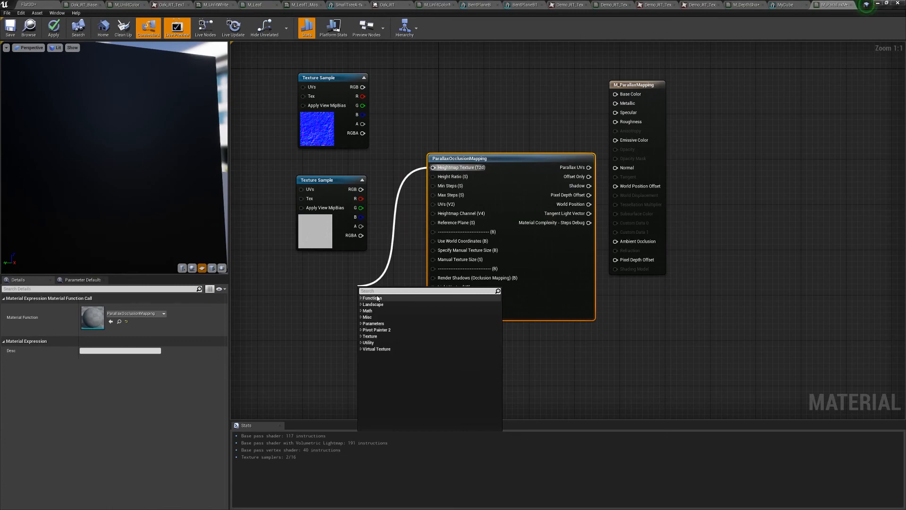
type("te")
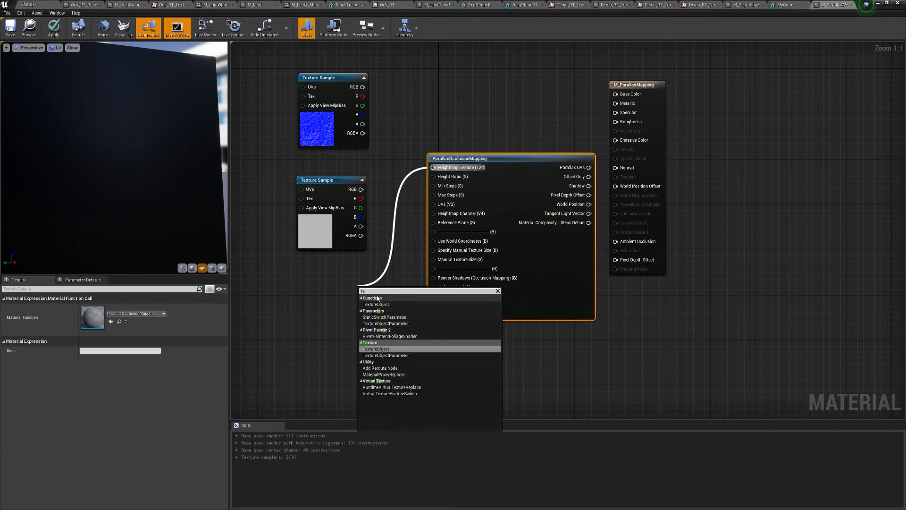
key("Return")
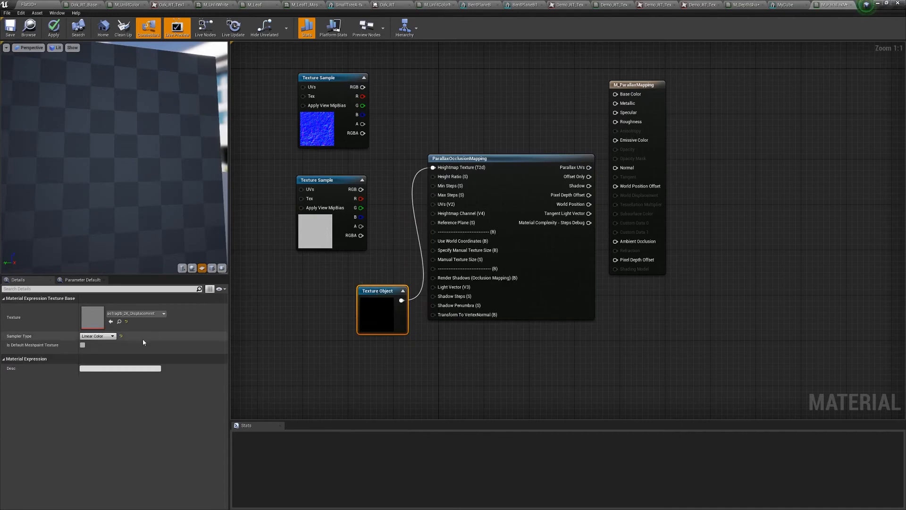
left_click_drag(377, 303, 323, 311)
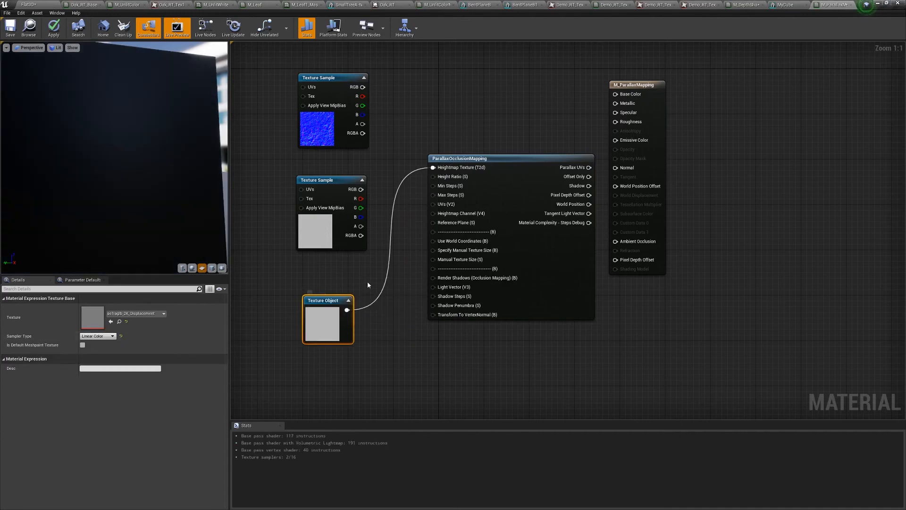
Step: Add a three-component vector constant, set it to the green 0.155, 0.526, 0.104, and connect it to Base Color
right_click_drag(175, 183, 175, 219)
mouse_move(143, 183)
left_mouse_down()
mouse_move(142, 207)
mouse_move(94, 189)
mouse_move(156, 183)
left_mouse_up()
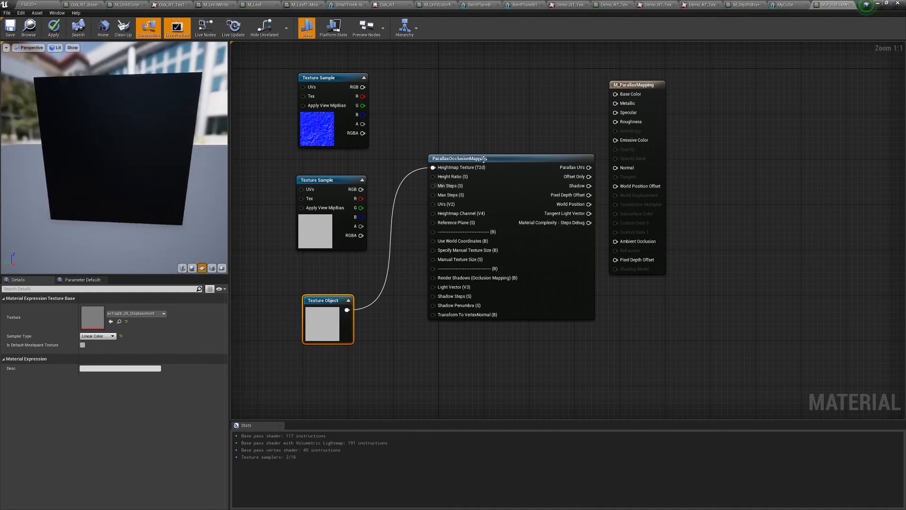
left_click(471, 63)
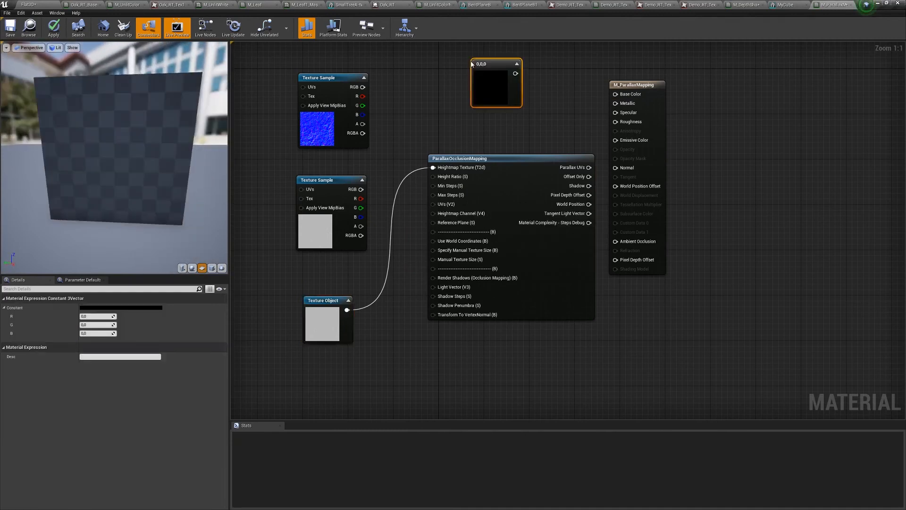
left_click(122, 307)
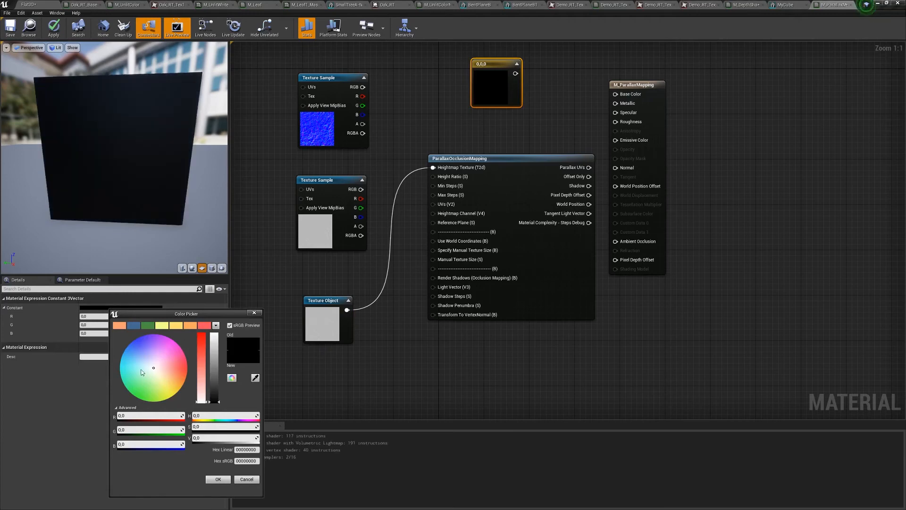
left_click(215, 344)
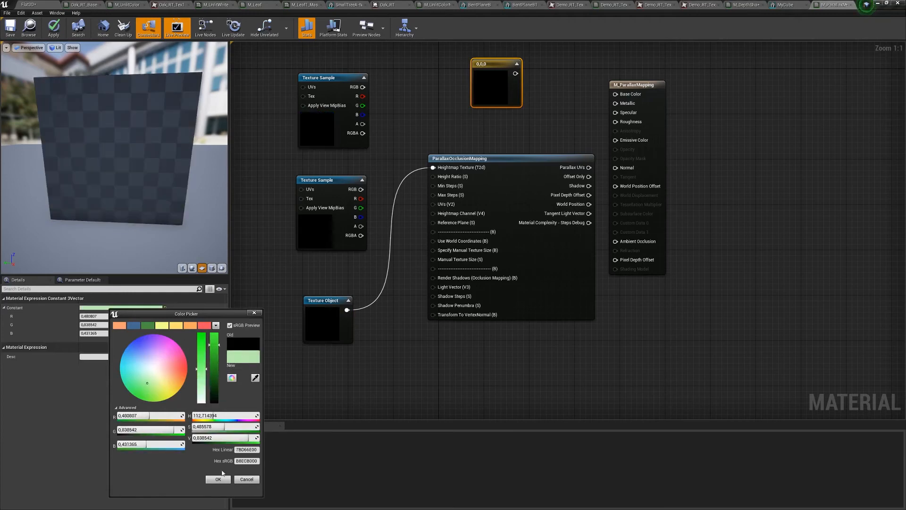
left_click_drag(213, 350, 213, 366)
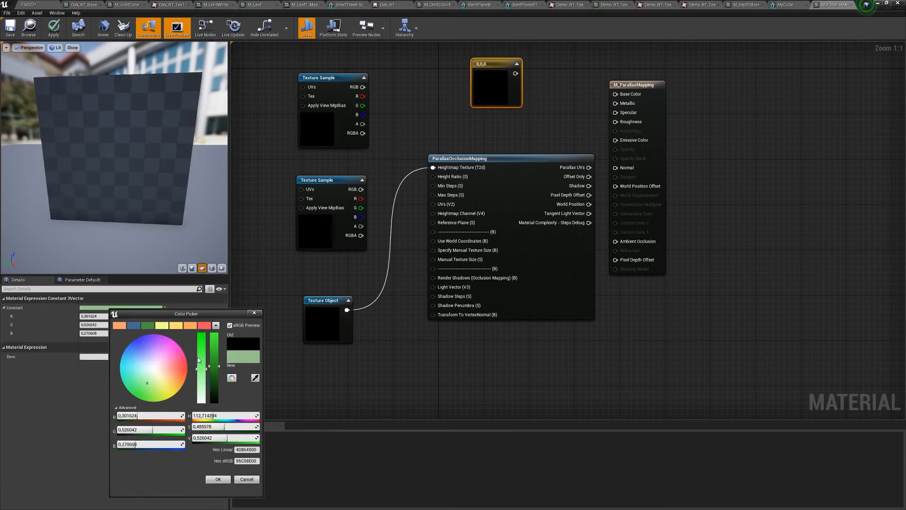
left_click(201, 348)
left_click(218, 479)
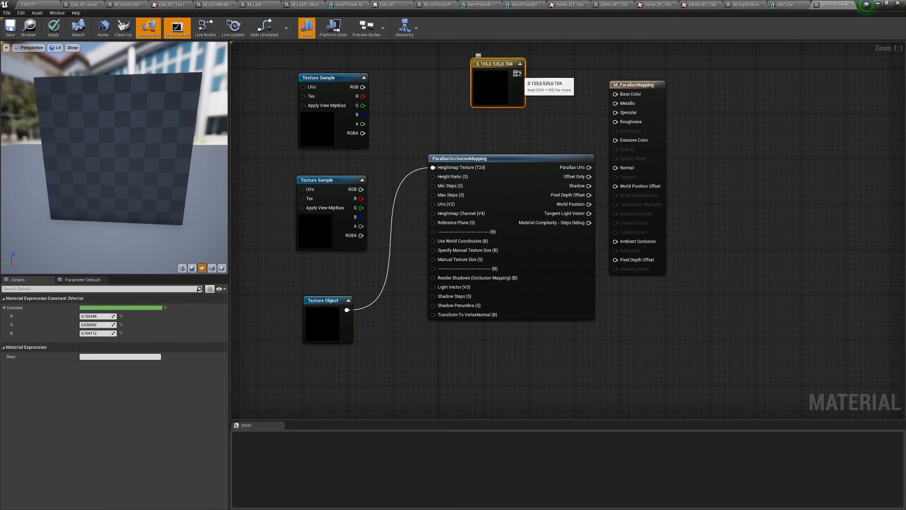
left_click_drag(518, 74, 629, 101)
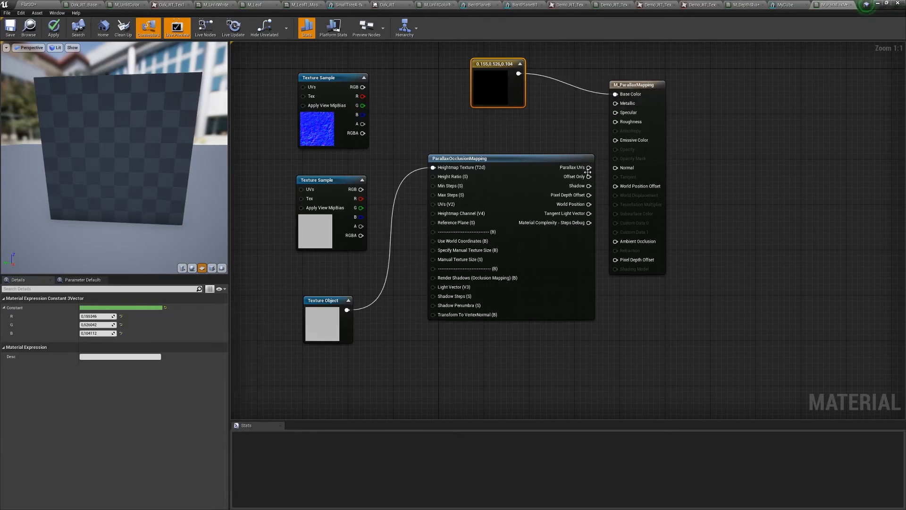
Step: Space out the function and main nodes, then connect World Position to World Position Offset and link the Pixel Depth Offset pins
left_click_drag(588, 172, 577, 166)
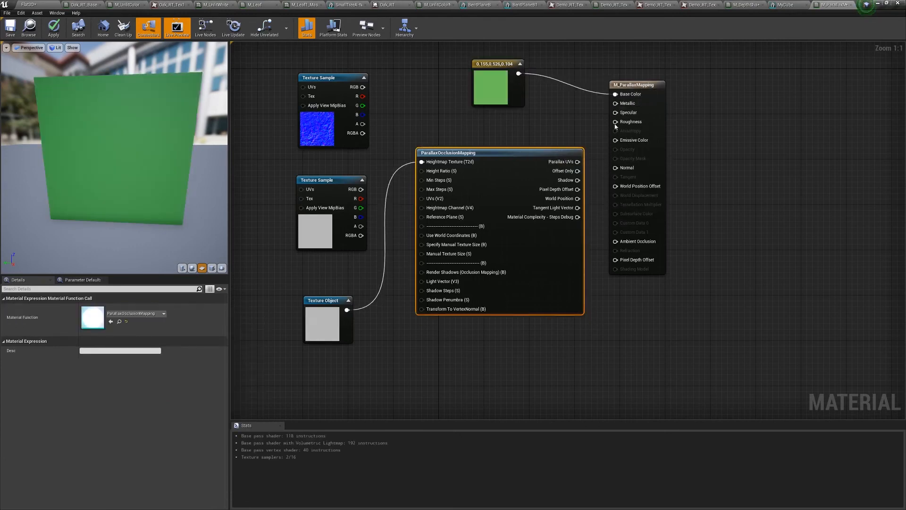
left_click_drag(636, 85, 686, 91)
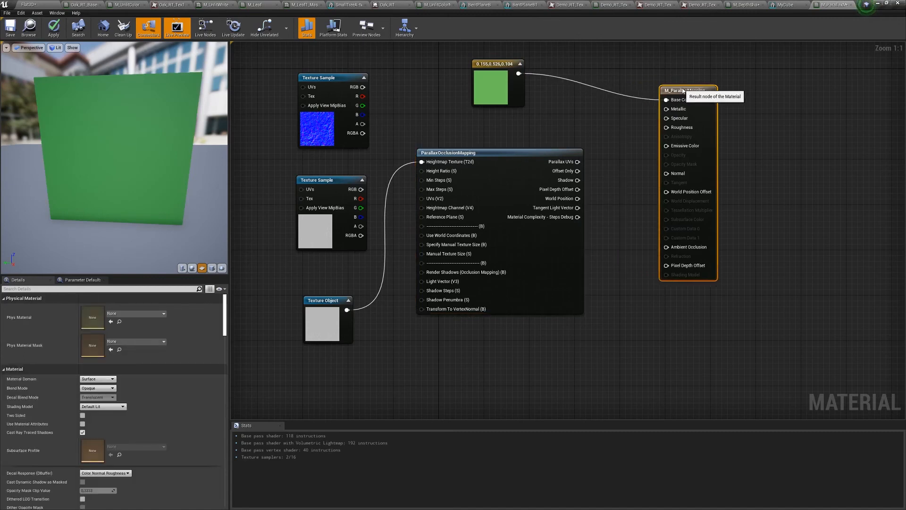
mouse_move(547, 152)
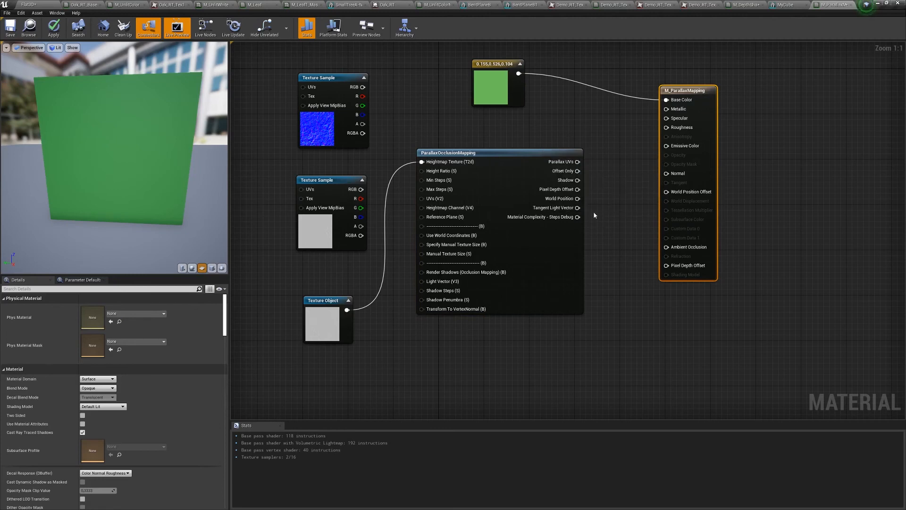
left_click_drag(577, 198, 666, 192)
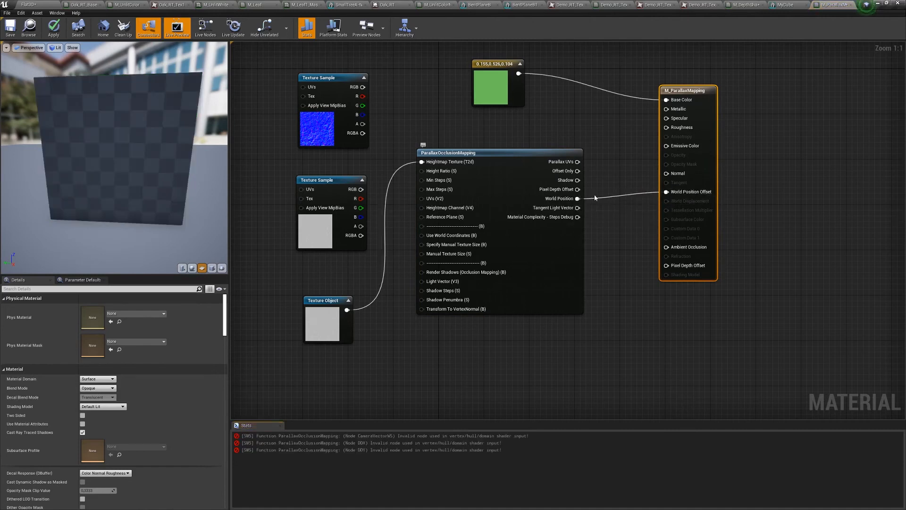
left_click_drag(578, 190, 667, 265)
Step: Rearrange the ParallaxOcclusionMapping, Texture Object and displacement sample nodes to make room in front of the function's inputs
left_click_drag(452, 209, 470, 215)
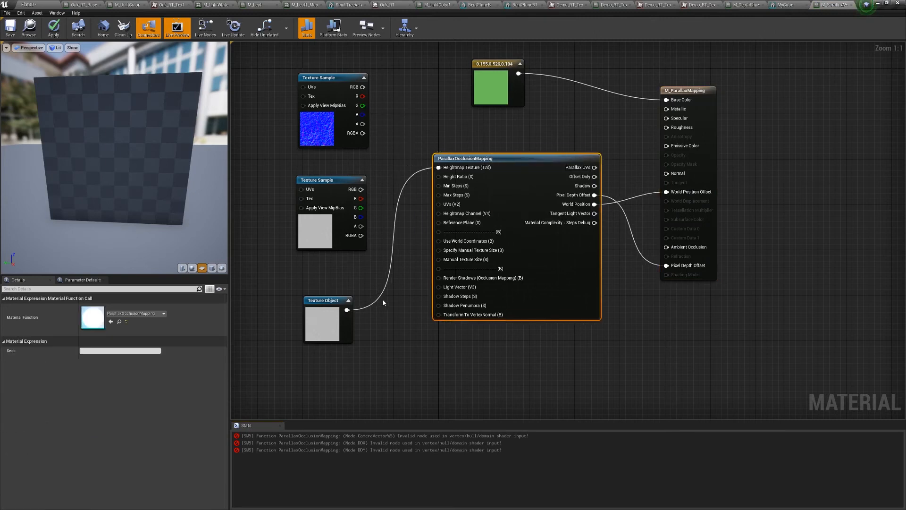
left_click_drag(333, 304, 292, 299)
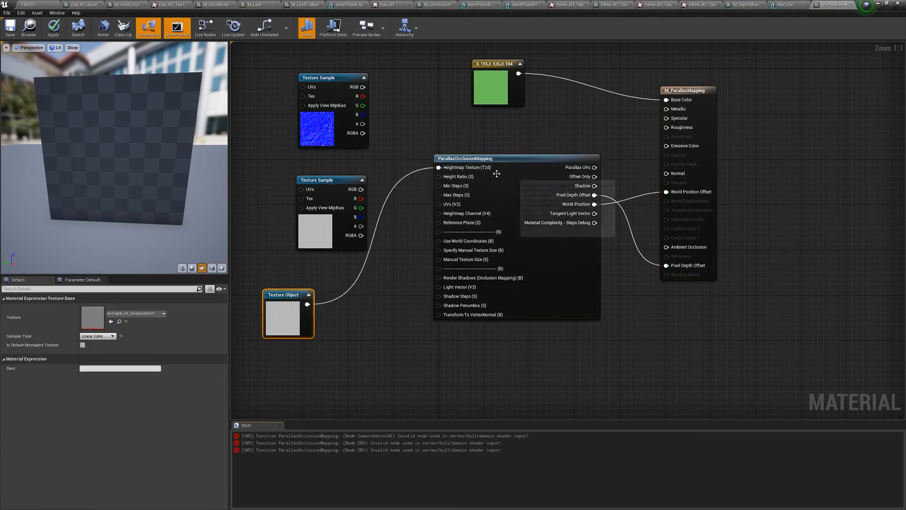
left_click_drag(494, 167, 485, 238)
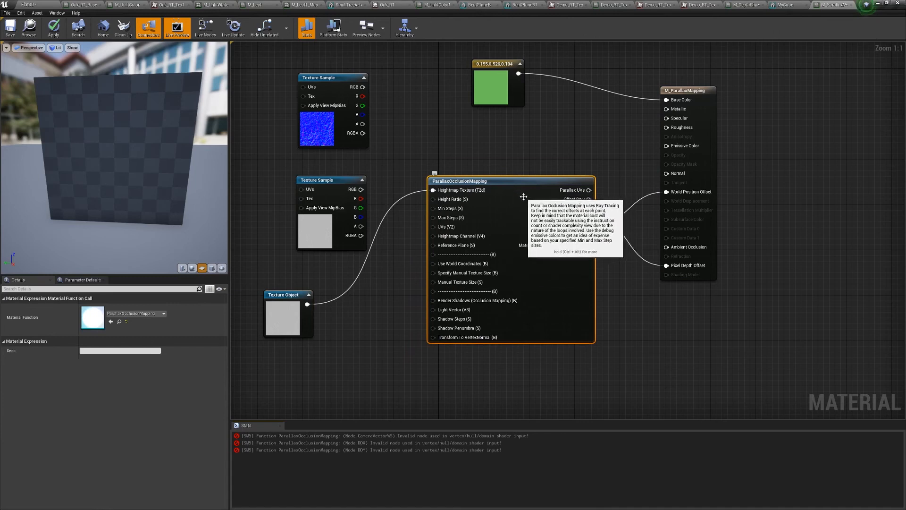
left_click(347, 182)
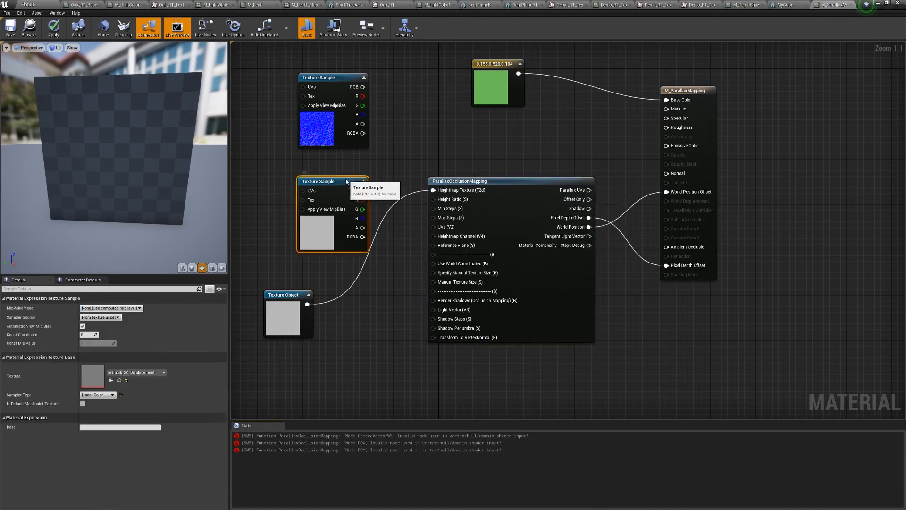
left_click_drag(346, 181, 319, 182)
Step: Add a scalar constant with value 1 and connect it to the function's Height Ratio input
left_click(364, 184)
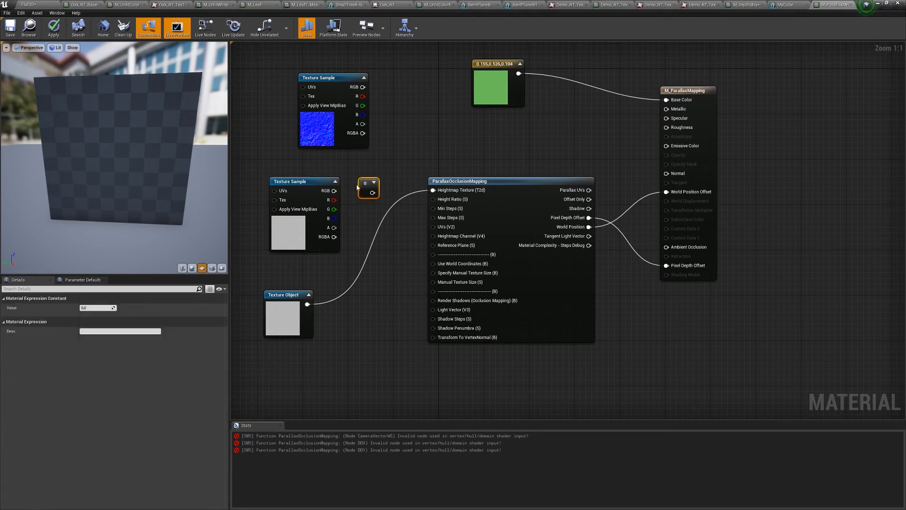
right_click(367, 184)
left_click(387, 174)
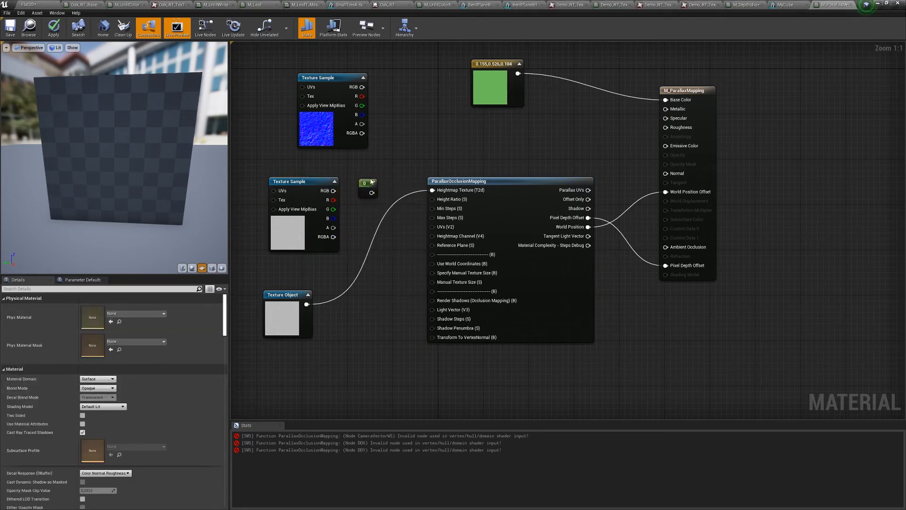
left_click(371, 182)
type("1")
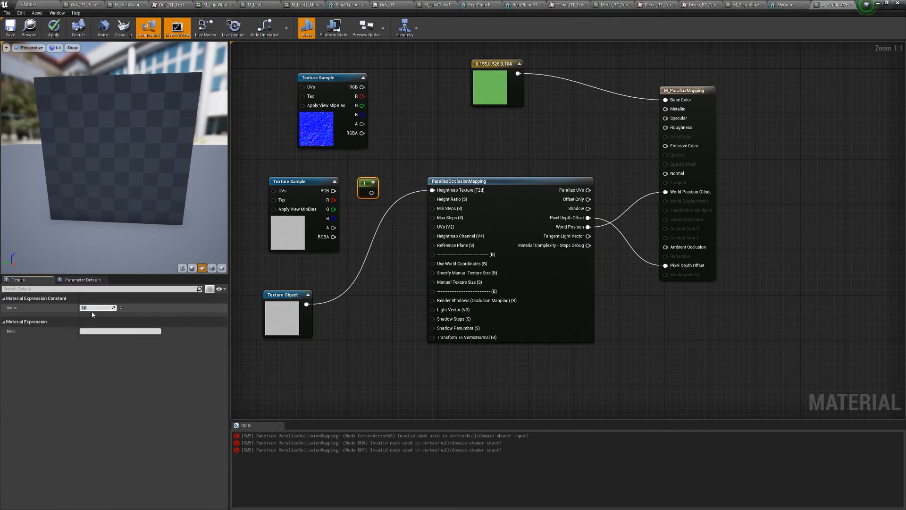
key("Return")
left_click_drag(372, 192, 434, 203)
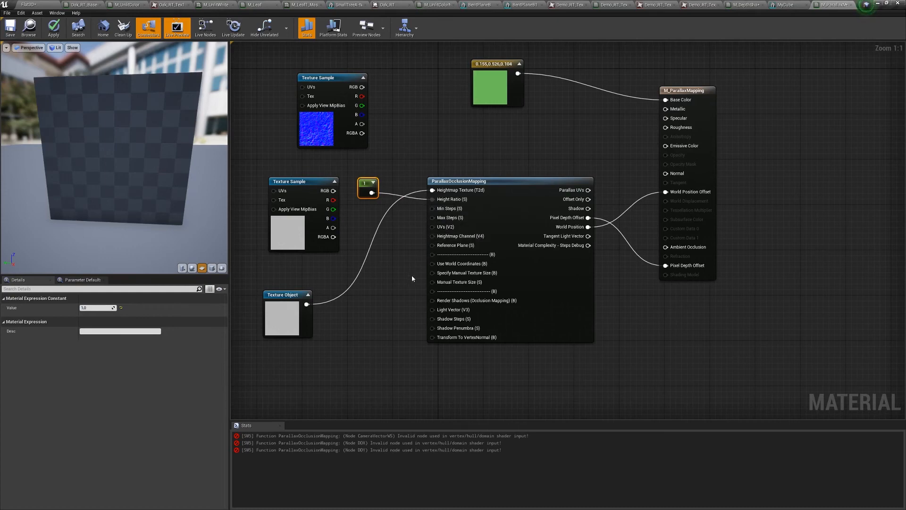
Step: Move the displacement texture sample aside, add a TextureCoordinate node, and connect it to the function's UVs input
right_click_drag(412, 278, 470, 275)
left_click_drag(360, 179, 248, 170)
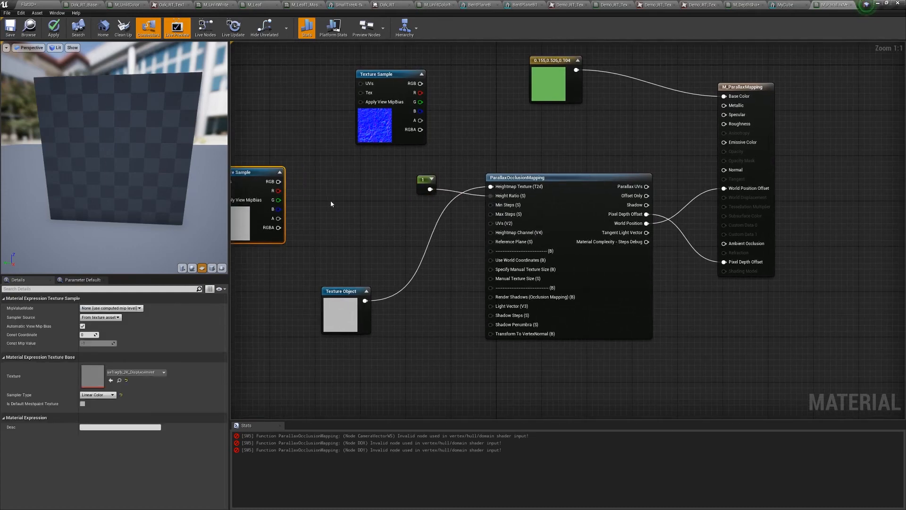
right_click(331, 202)
type("texture")
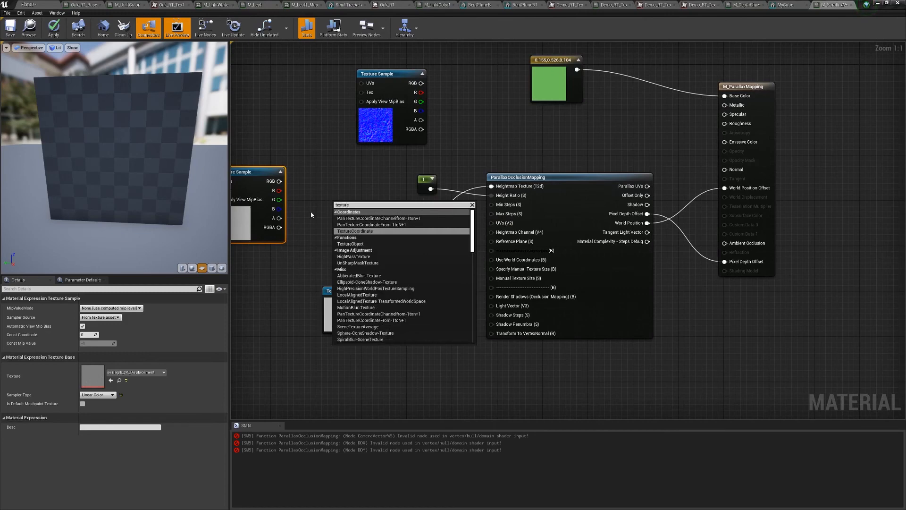
key("Return")
left_click_drag(368, 214, 494, 224)
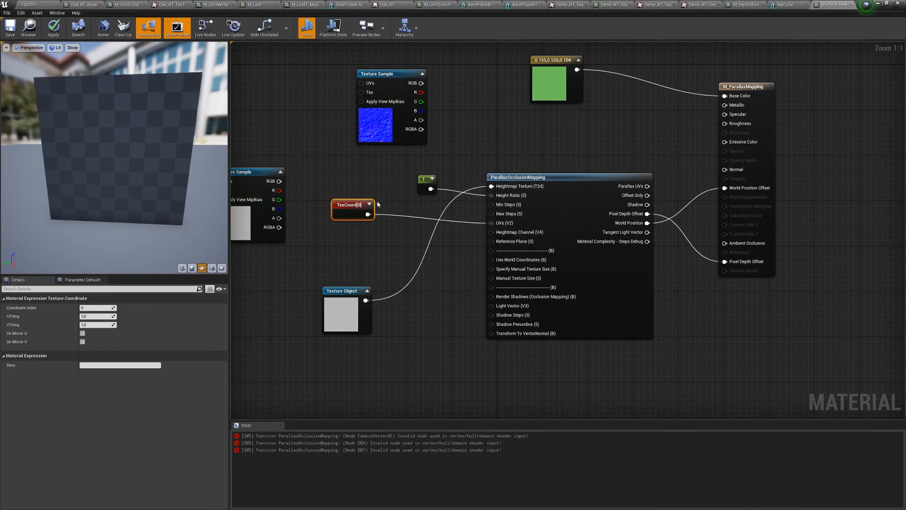
Step: Spread the nodes apart and place the normal texture sample between the ParallaxOcclusionMapping function and the main material node
left_click_drag(351, 204, 341, 211)
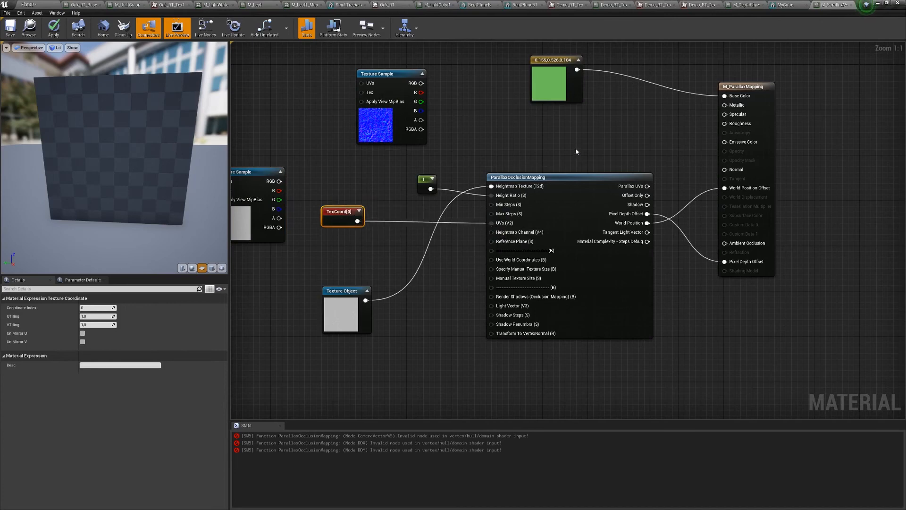
right_click_drag(581, 150, 470, 165)
left_click_drag(628, 100, 746, 95)
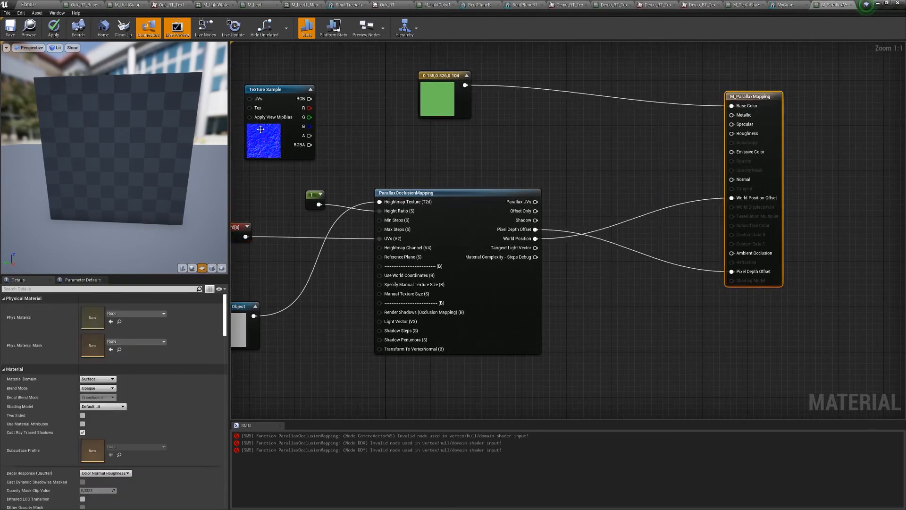
left_click_drag(306, 101, 639, 272)
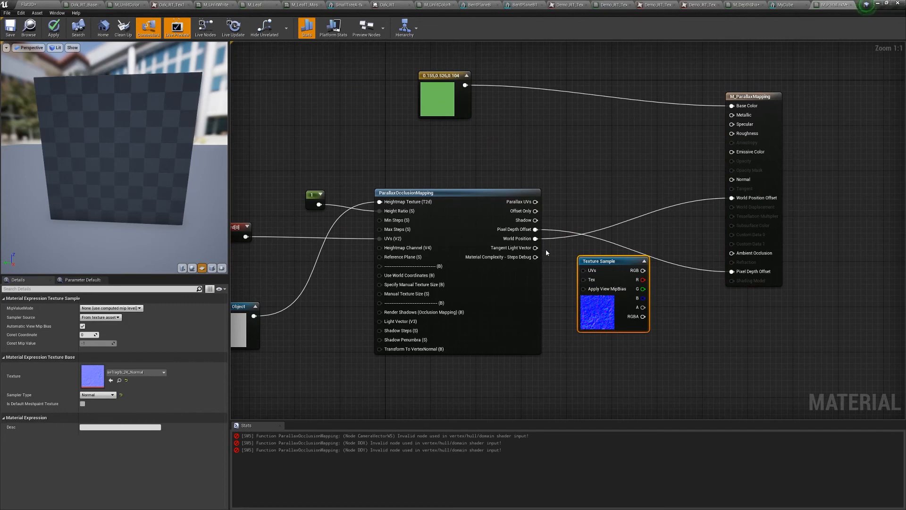
left_click_drag(601, 259, 592, 134)
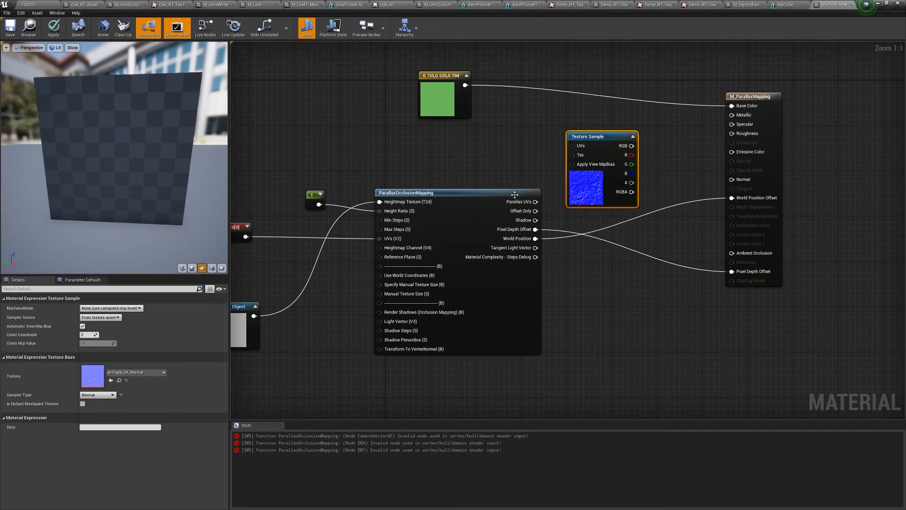
Step: Connect Parallax UVs to the normal texture sample's UVs and its RGB to the material's Normal, and try to apply the material
left_click_drag(514, 193, 572, 146)
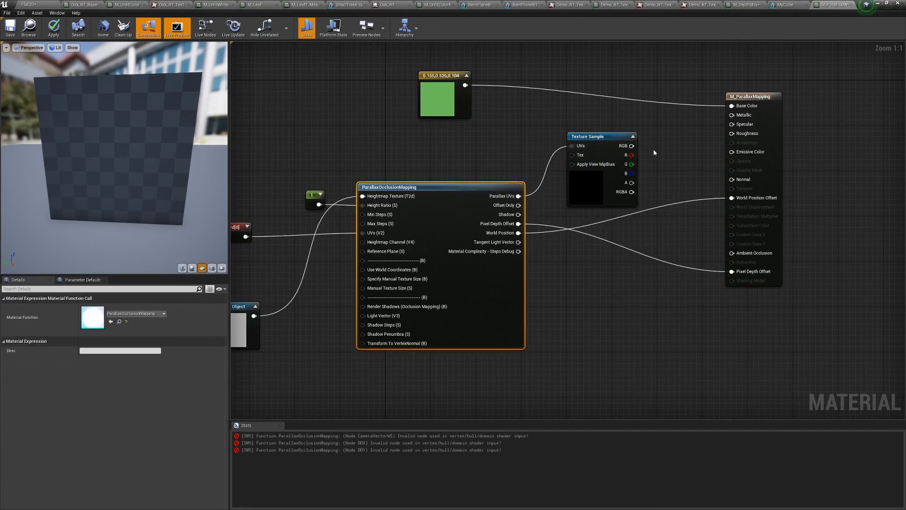
left_click_drag(632, 146, 732, 180)
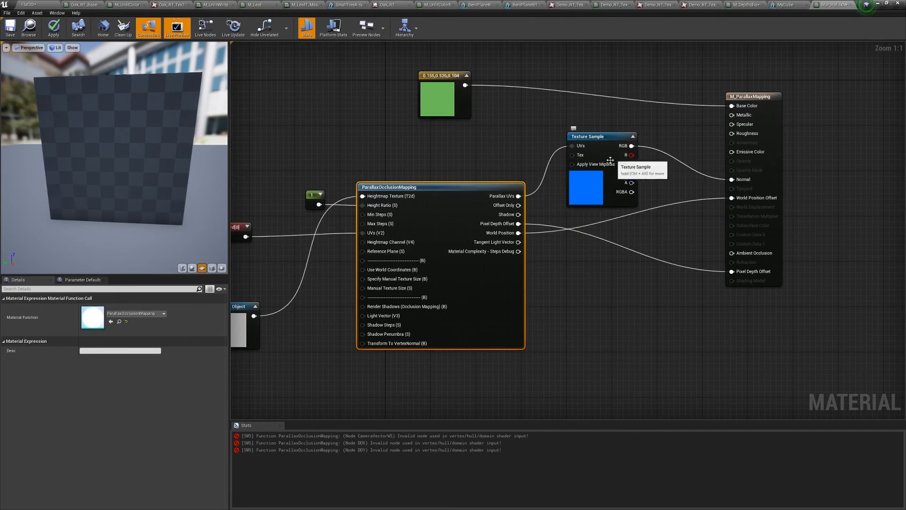
left_click(54, 28)
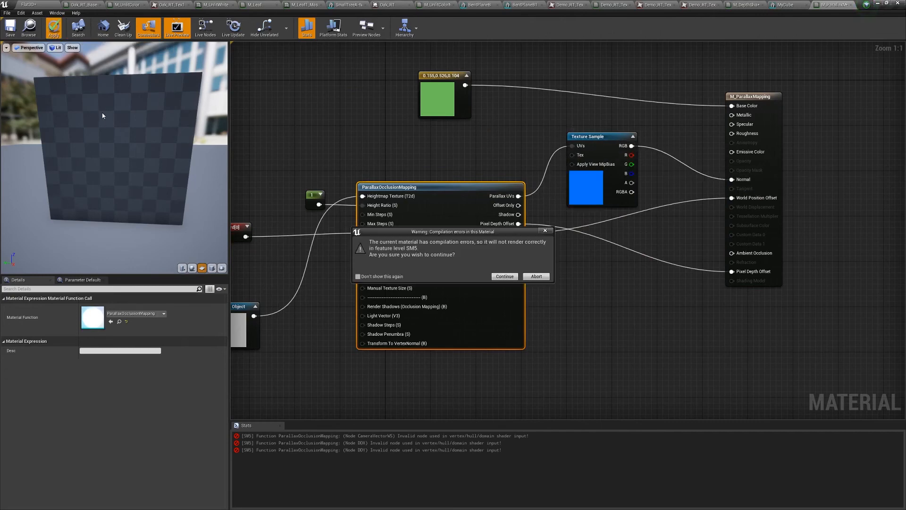
left_click(536, 276)
Step: Move the Texture Object above the displacement sample, and group the constant and TexCoord nodes beside the sample's lower edge to untangle the wires
right_click_drag(304, 289, 501, 262)
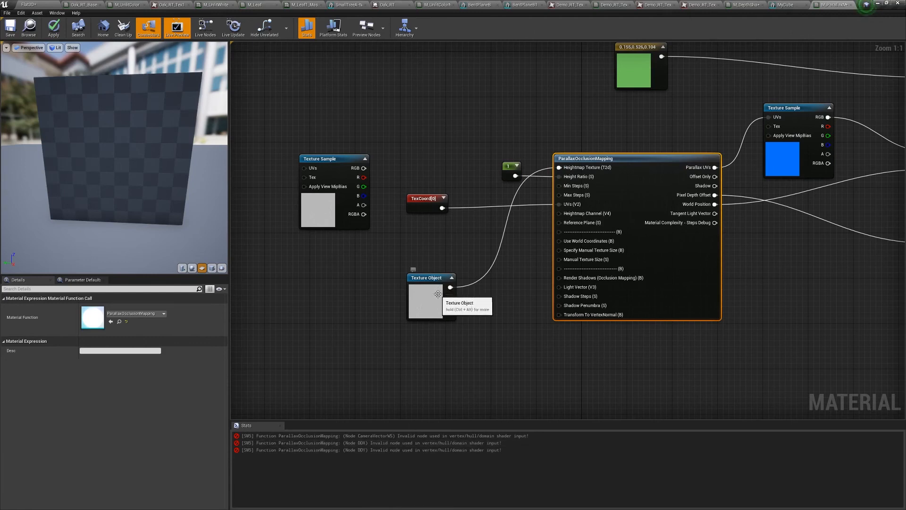
left_click_drag(437, 282, 419, 90)
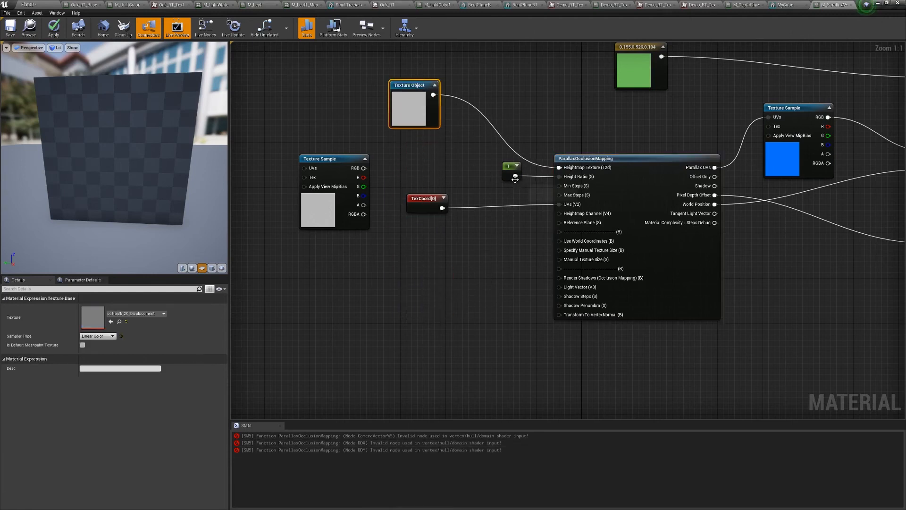
left_click_drag(415, 246, 383, 220)
left_click(473, 214)
Step: Open Firefox and search the web for "ue4 parallax occlusion mapping"
key("super")
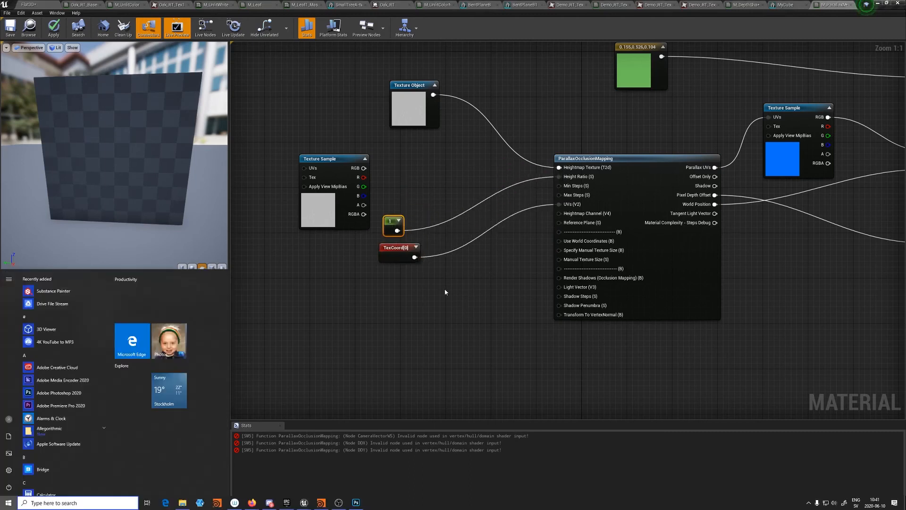
type("fire")
key("Return")
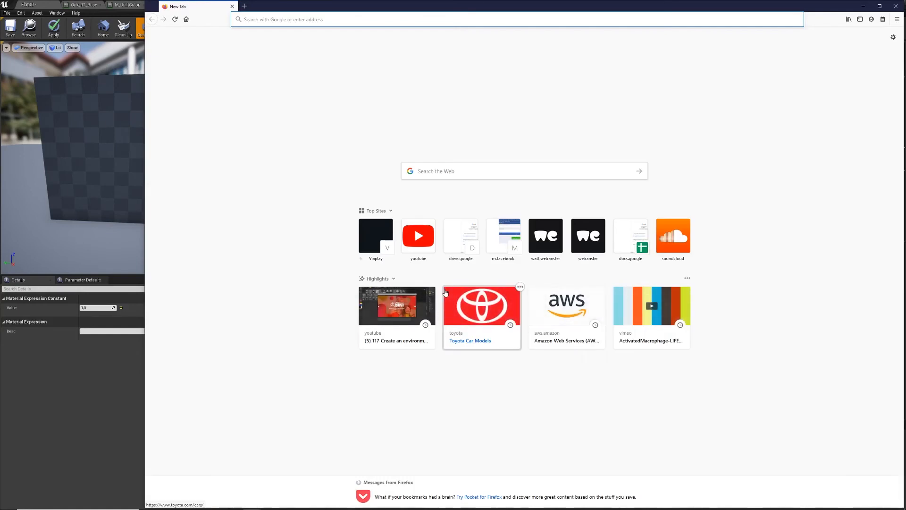
type("ue4")
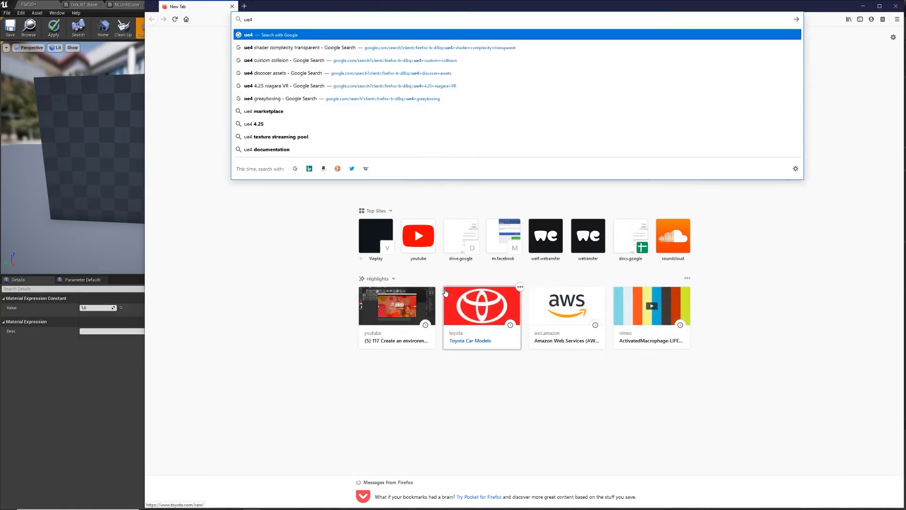
type(" parra")
key("BackSpace")
key("BackSpace")
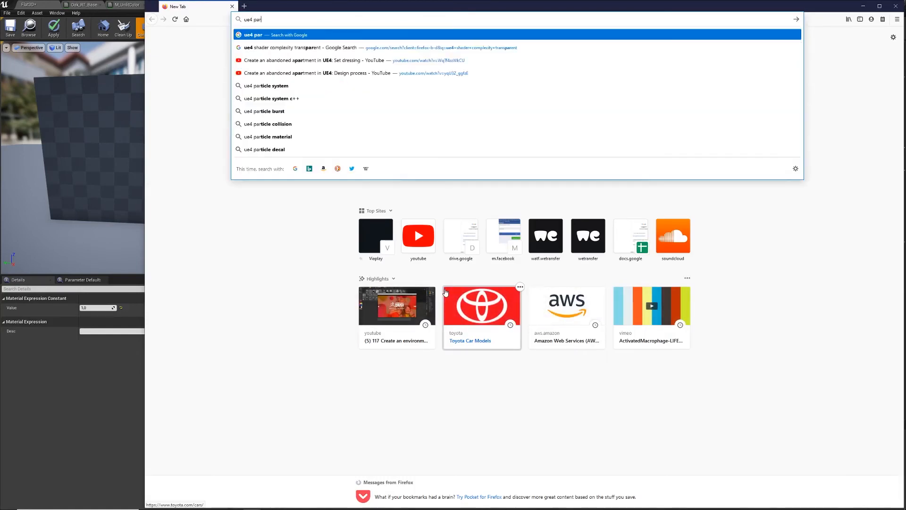
type("al")
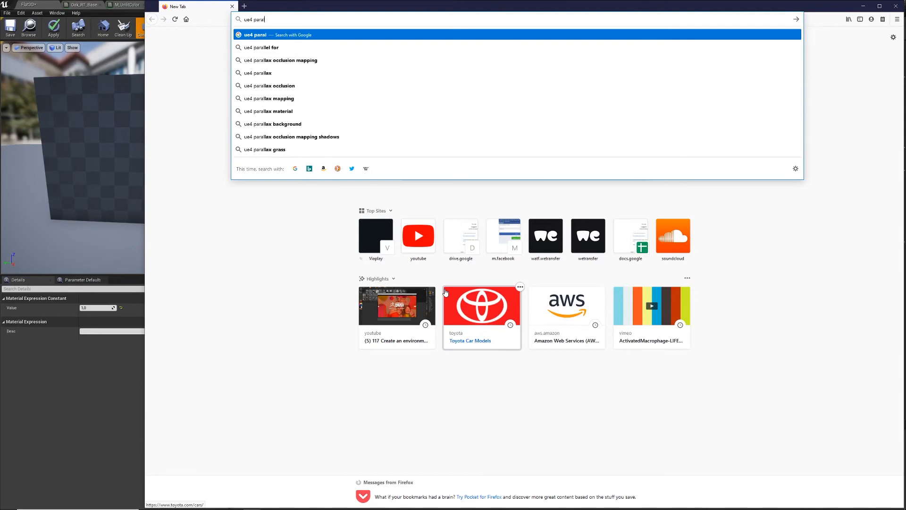
type("lax")
key("Down")
key("Return")
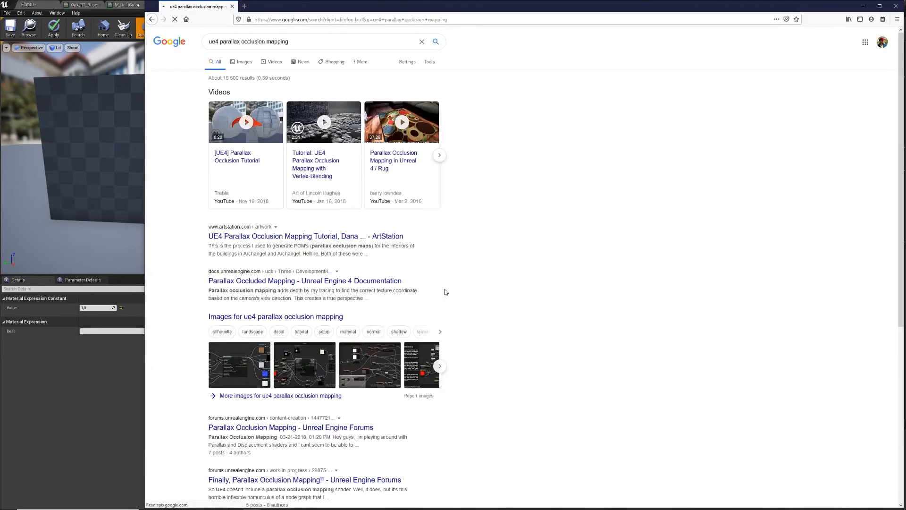
Step: Open the Parallax Occluded Mapping documentation result in a new tab, dismiss its notice, and return to look through the search results
middle_click(254, 285)
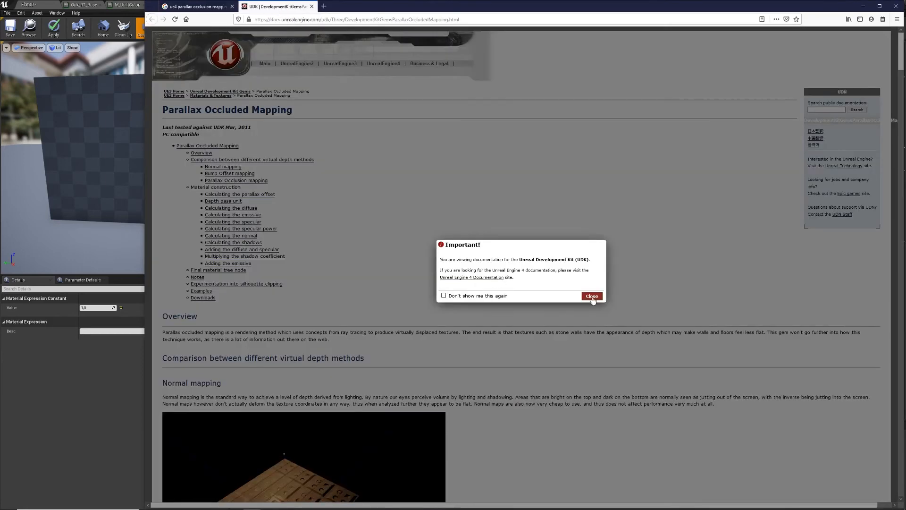
left_click(592, 296)
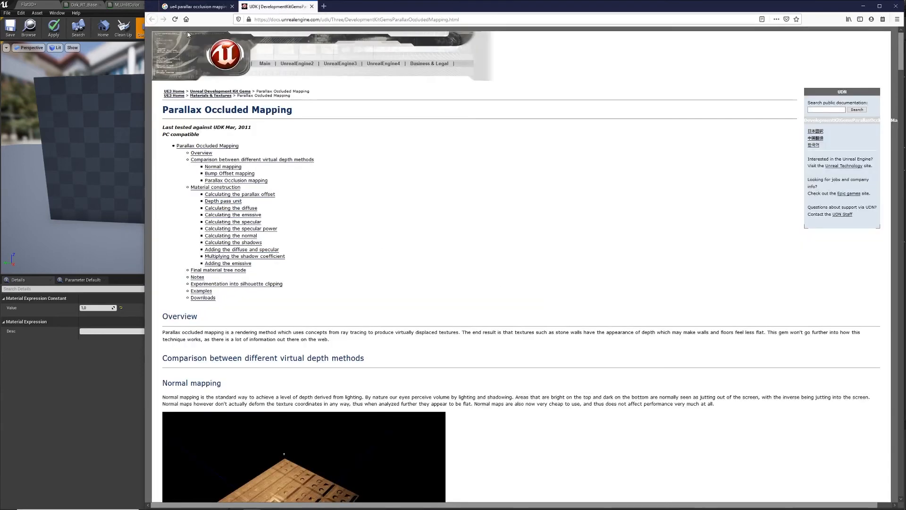
left_click(195, 7)
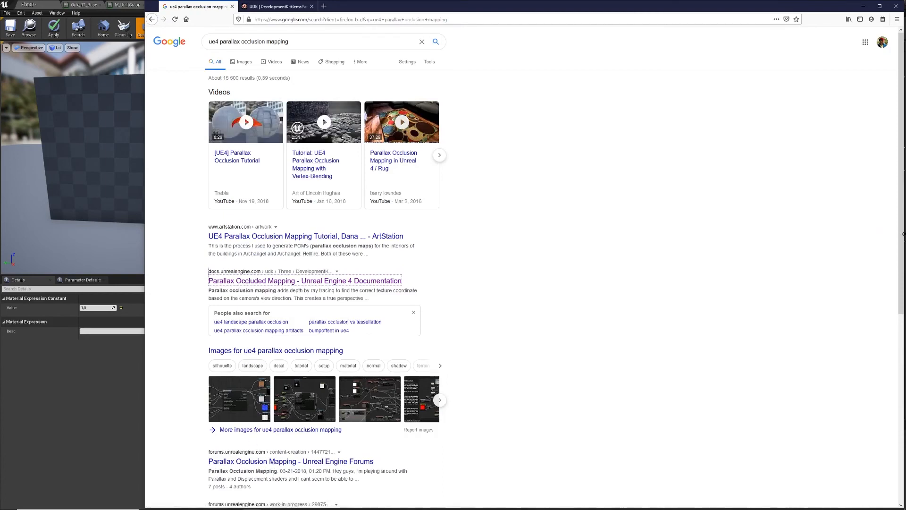
scroll(896, 322, "down", 3)
scroll(896, 322, "down", 3)
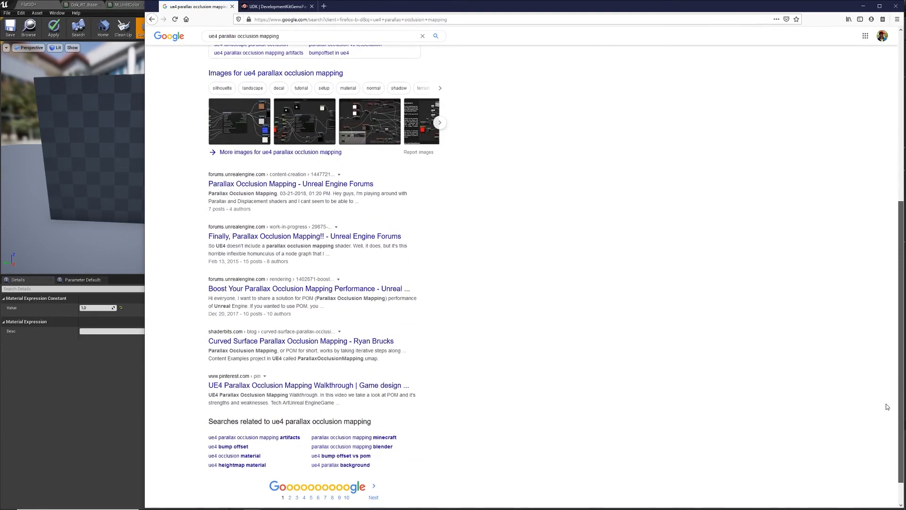
scroll(886, 407, "up", 6)
Step: Refine the search to "ue4 parallax occlusion mapping documentation" and open the Using Bump Offset page in a new tab
left_click(299, 50)
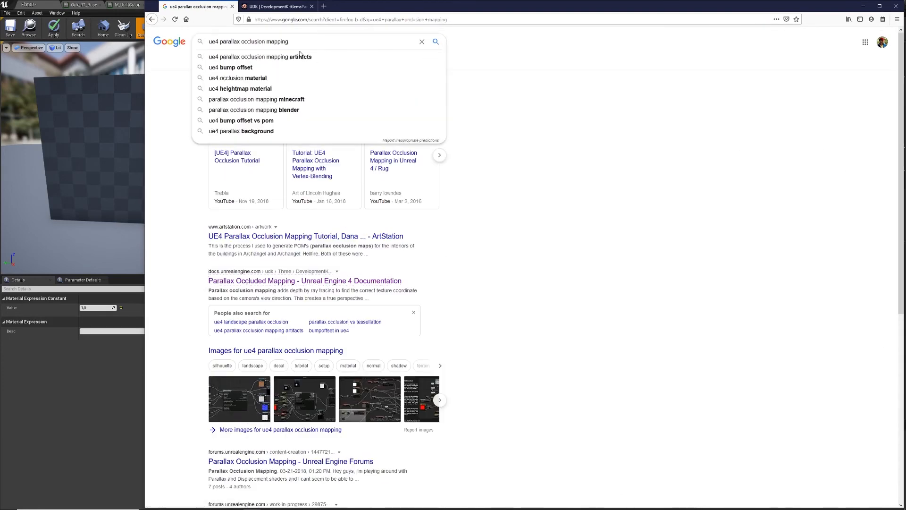
type("doc")
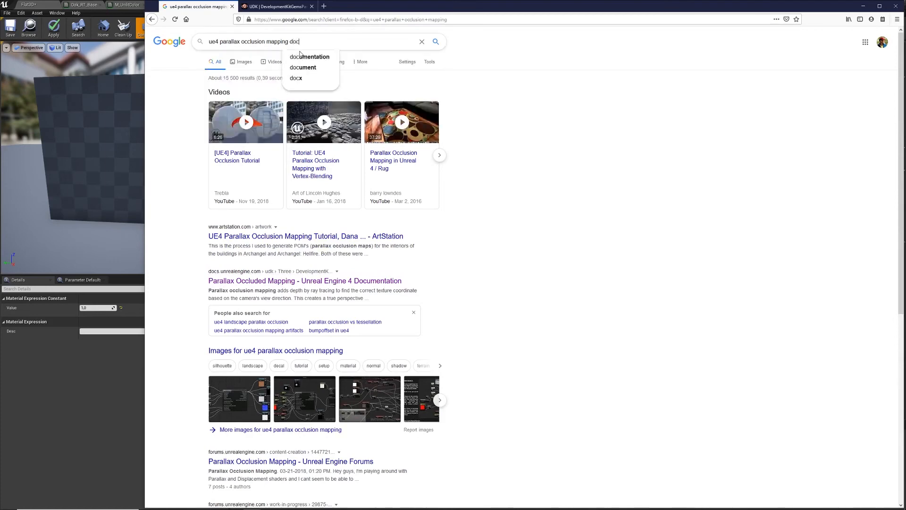
left_click(302, 56)
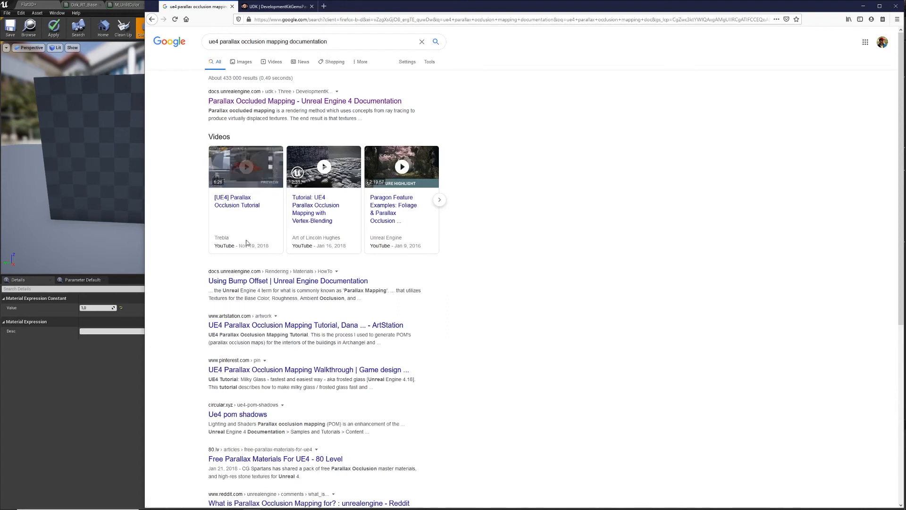
middle_click(247, 286)
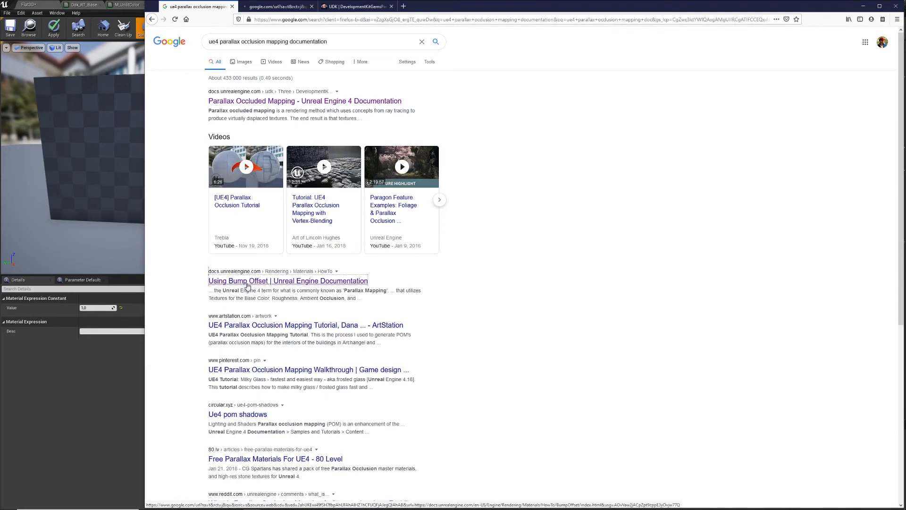
left_click(278, 8)
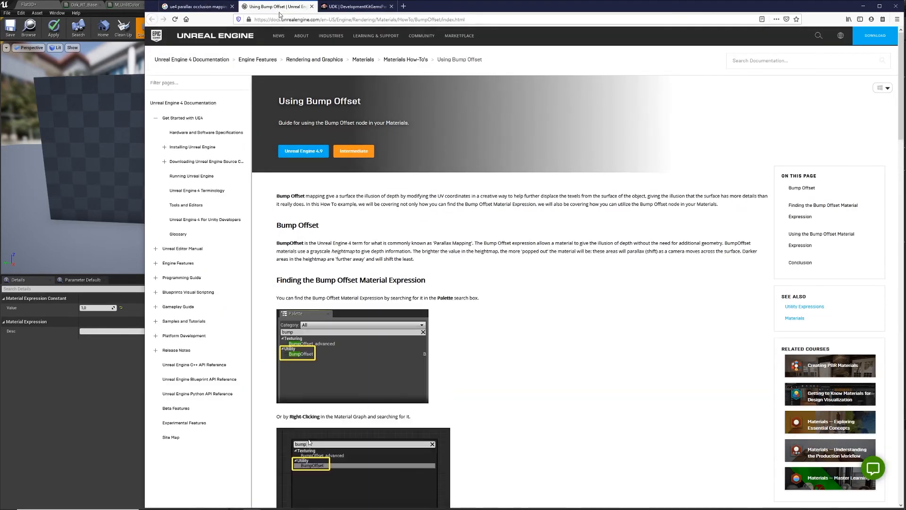
left_click_drag(900, 134, 898, 85)
Step: Minimise the browser, switch from the material graph to the Flat3D level, and minimise Unreal Editor
left_click(862, 6)
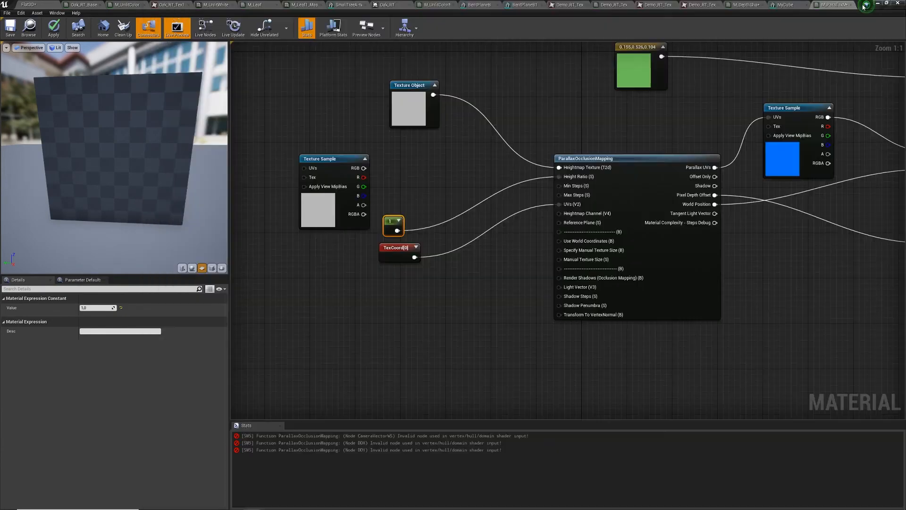
right_click_drag(416, 302, 481, 284)
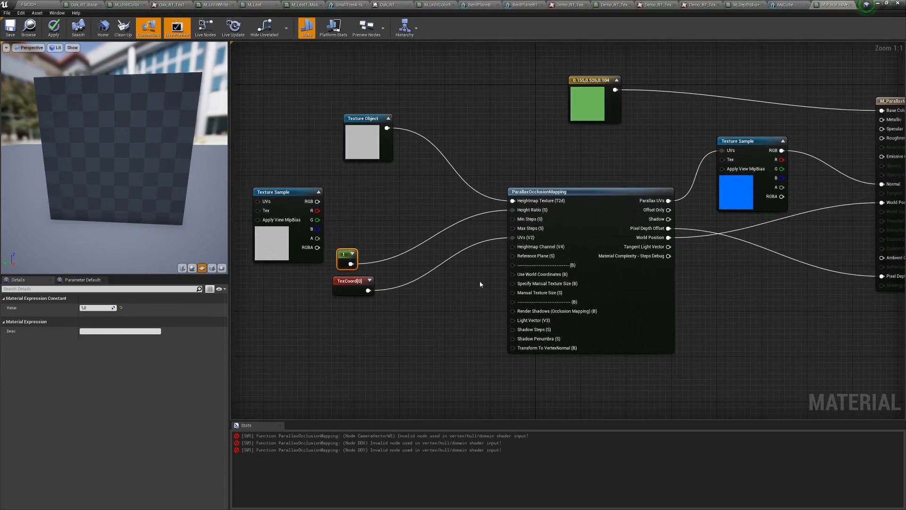
left_click(40, 5)
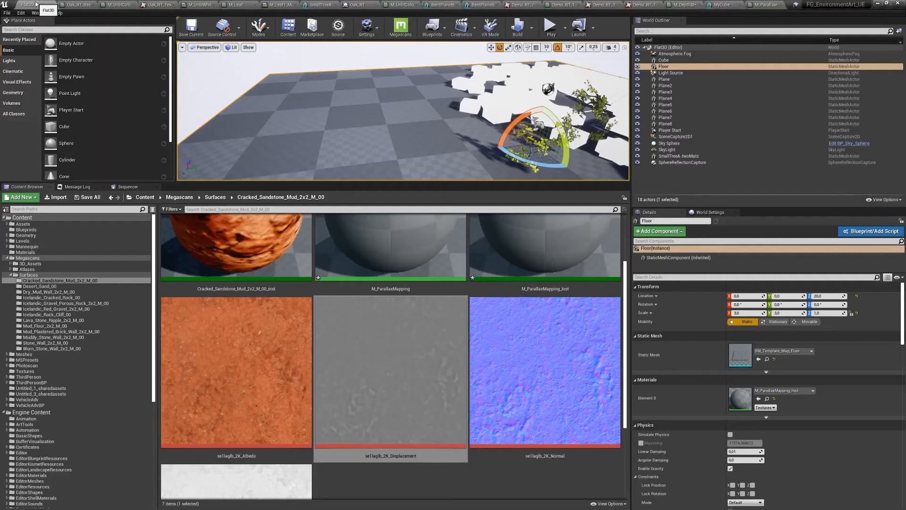
left_click(878, 5)
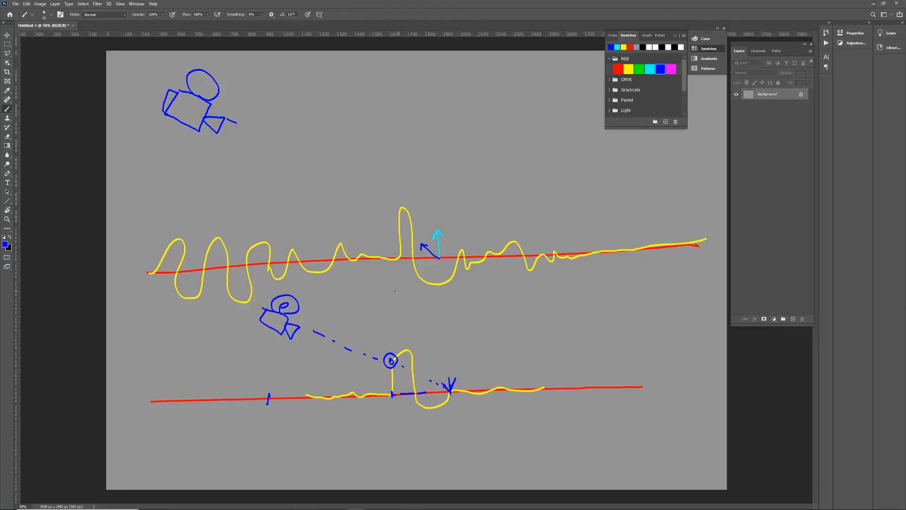
Step: Open a new Firefox window and search the web for "ue4 content examples parallax occlusion mapping"
key("super")
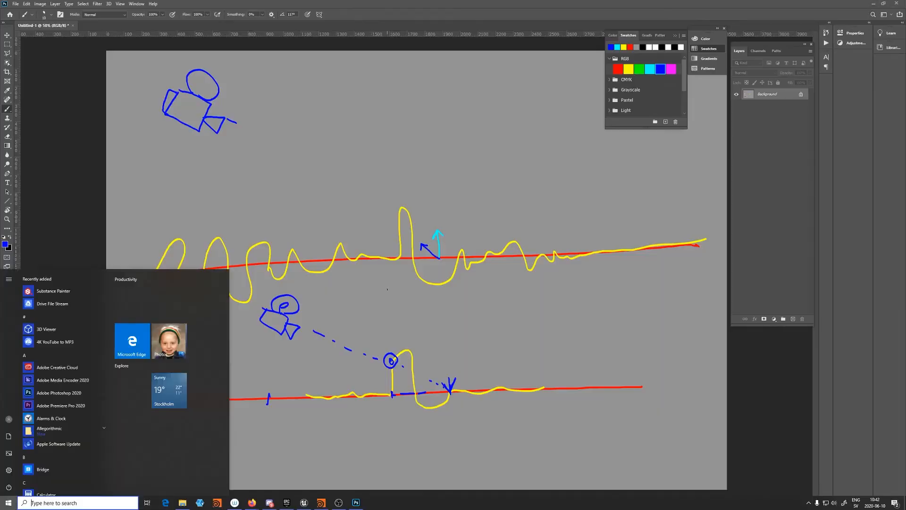
type("firefox")
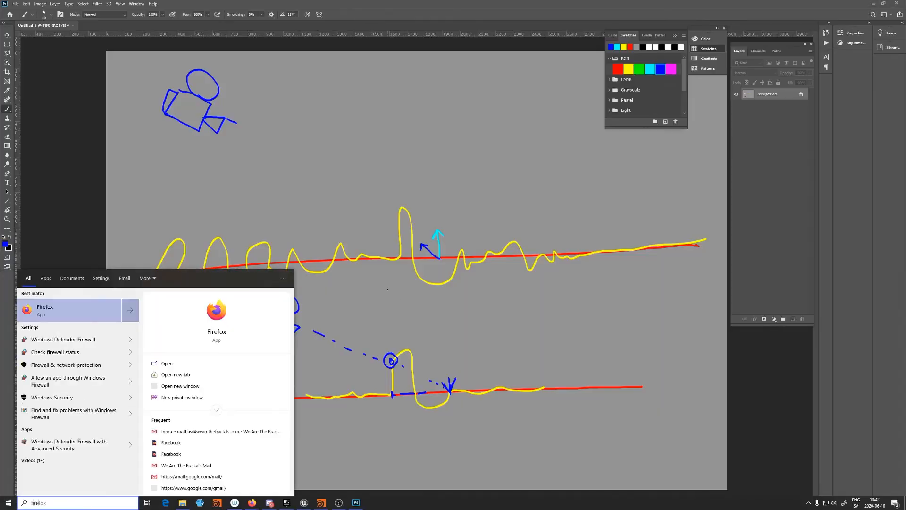
key("Return")
type("u")
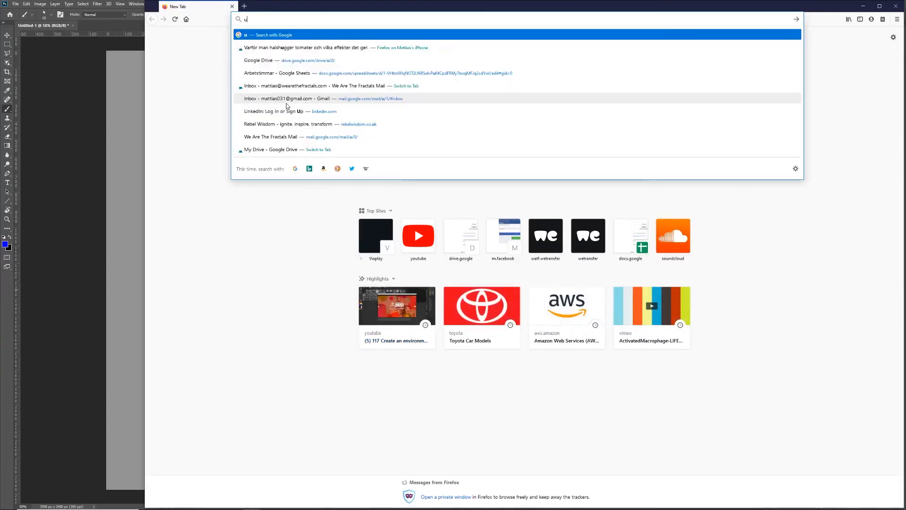
type("e4 conten")
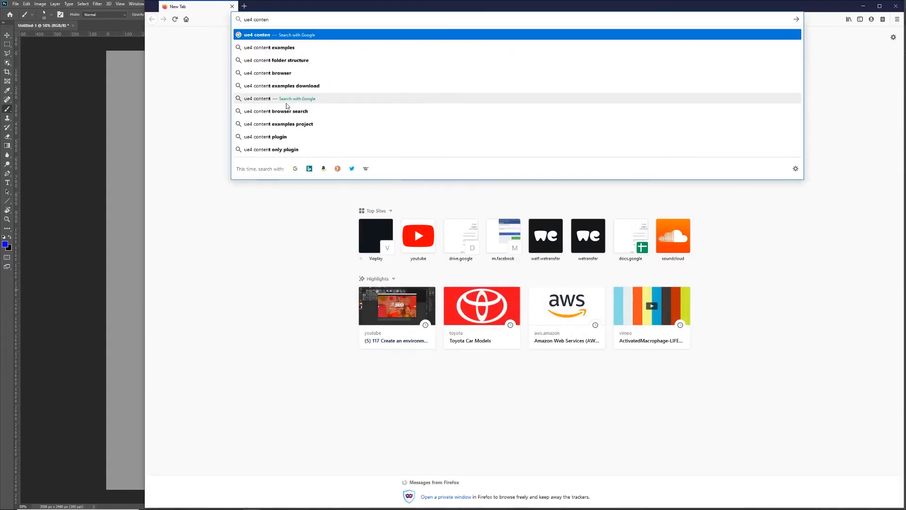
type("t examples parra")
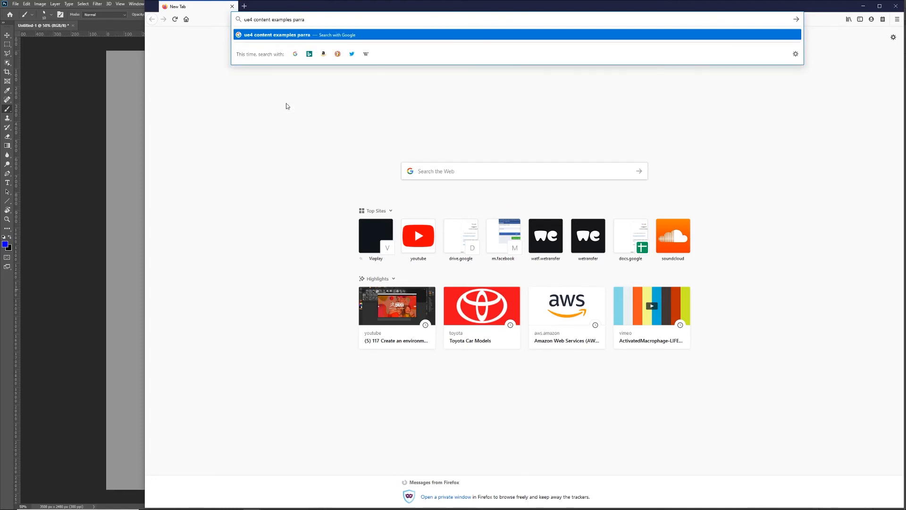
key("BackSpace")
key("BackSpace")
type("allax occlusion mapping")
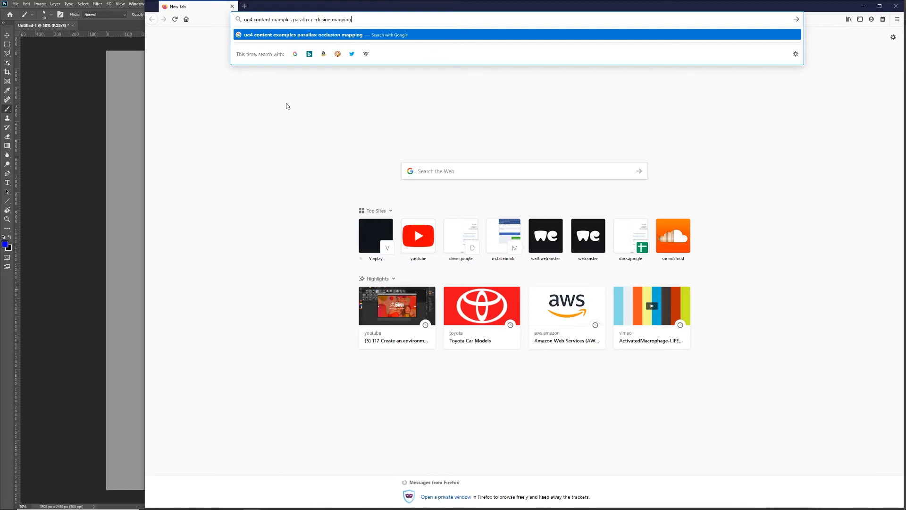
key("Return")
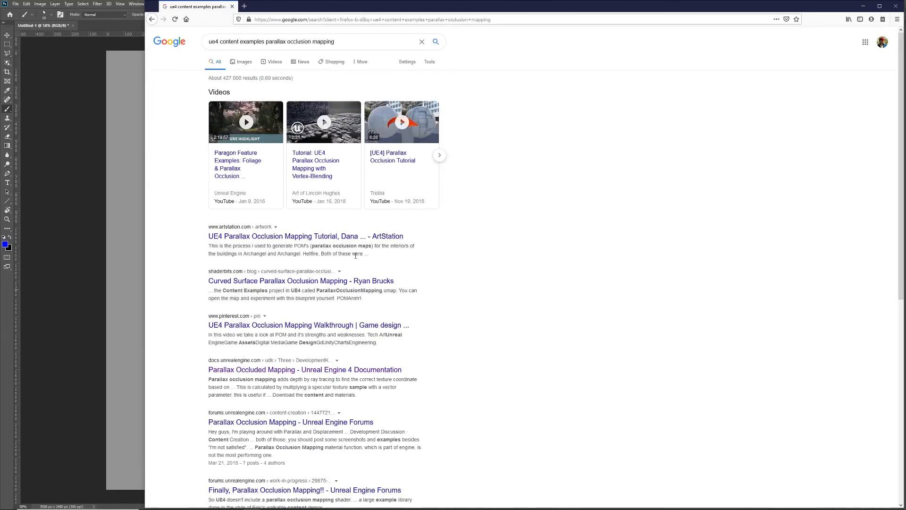
Step: Open the [UE4] Parallax Occlusion Tutorial video, skip ahead to its material node graph at about 4:34, and pause it
mouse_move(247, 201)
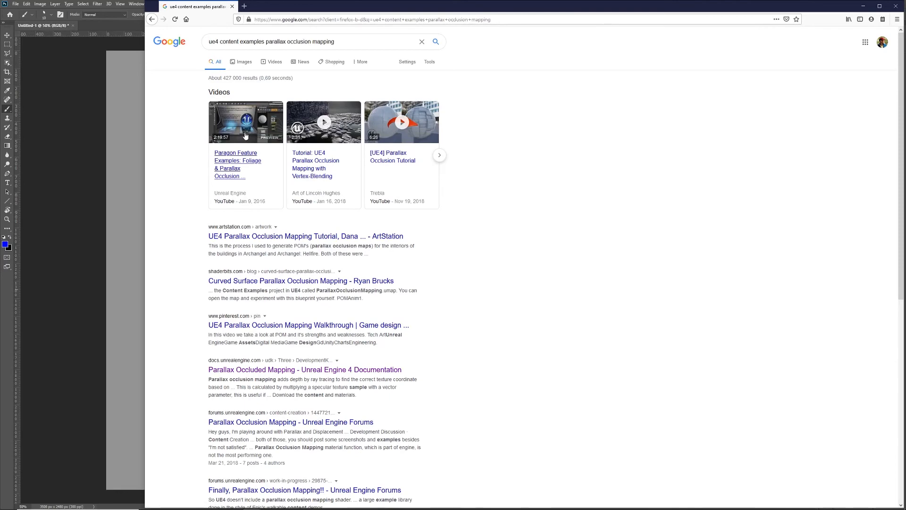
left_click(397, 160)
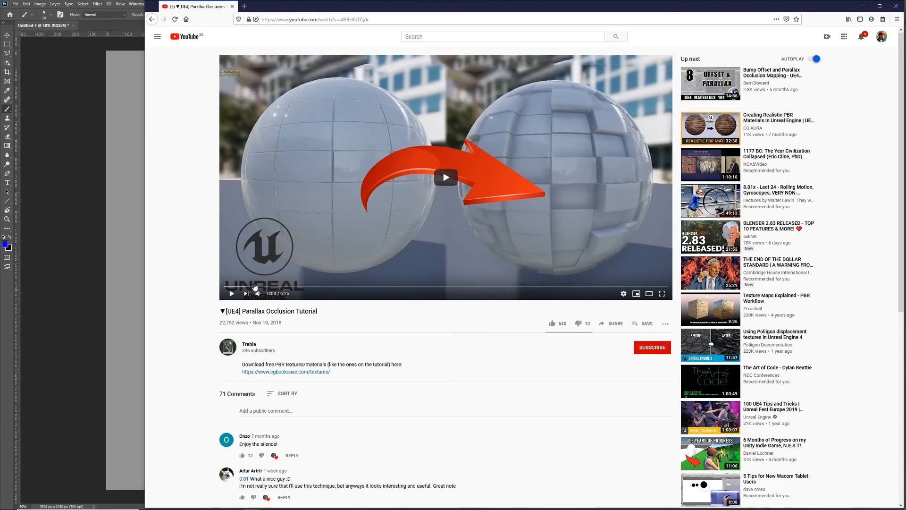
left_click(336, 287)
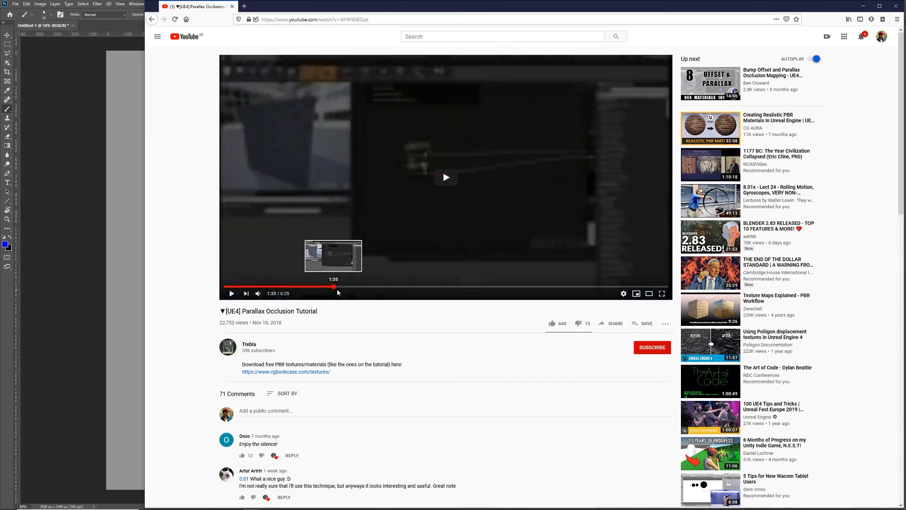
left_click_drag(338, 292, 535, 292)
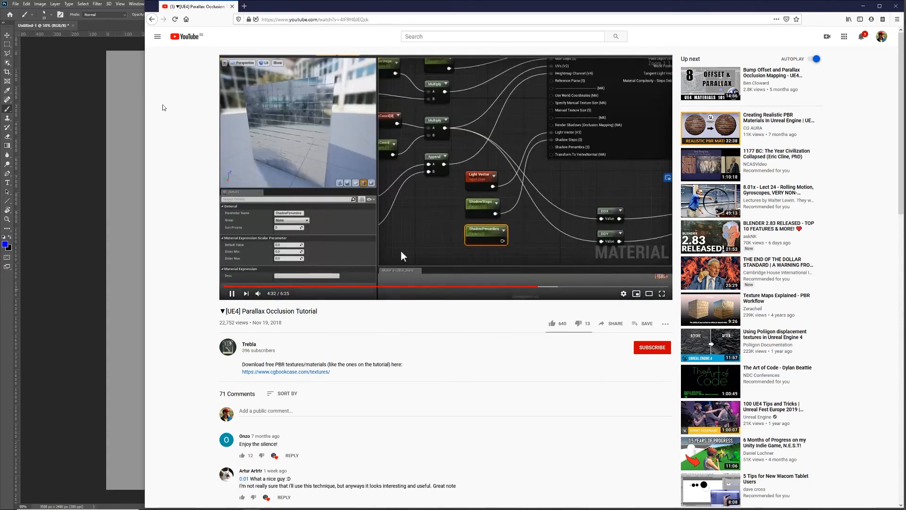
left_click(231, 294)
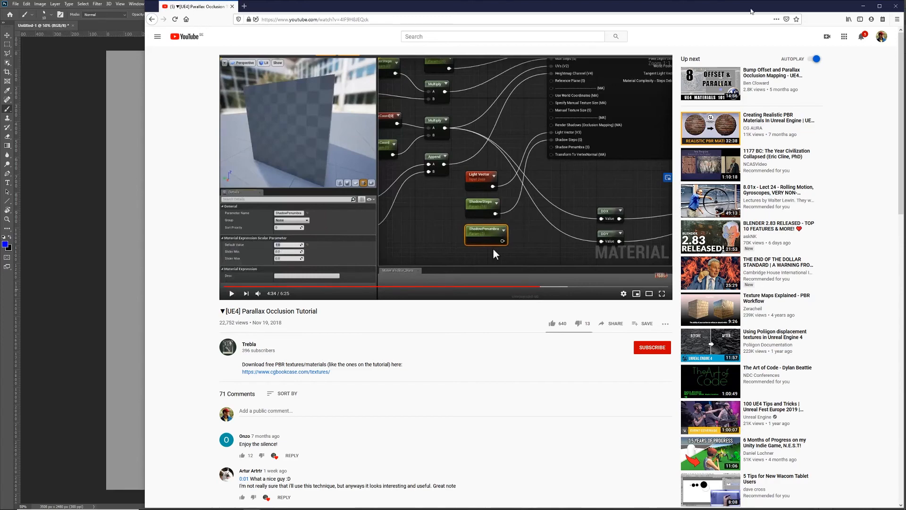
Step: Minimise the browser, switch to Unreal Editor, and enlarge the level viewport to get close to the depth-shaded cube and blocks
left_click(863, 7)
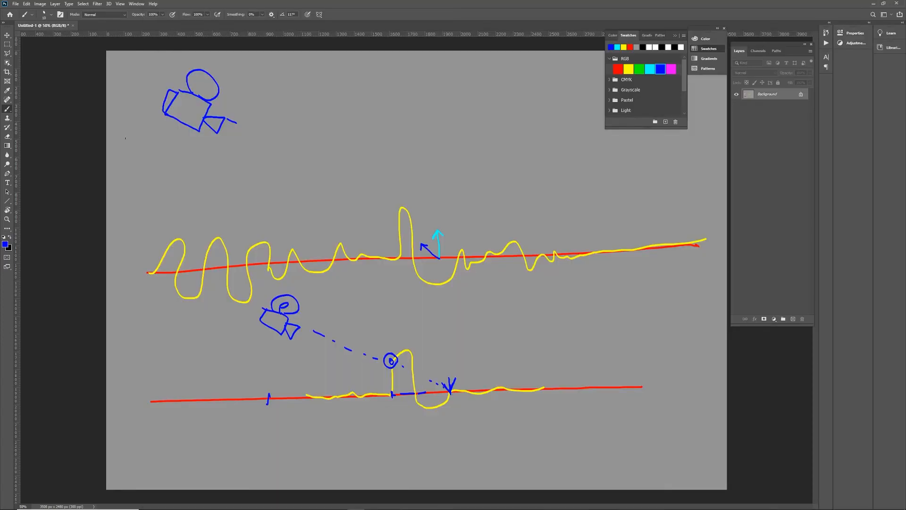
key("alt+Tab")
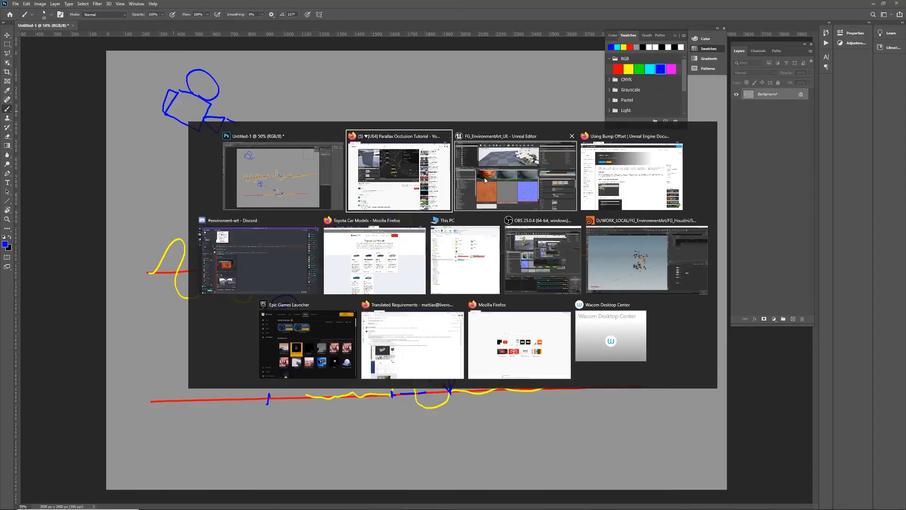
left_click(464, 181)
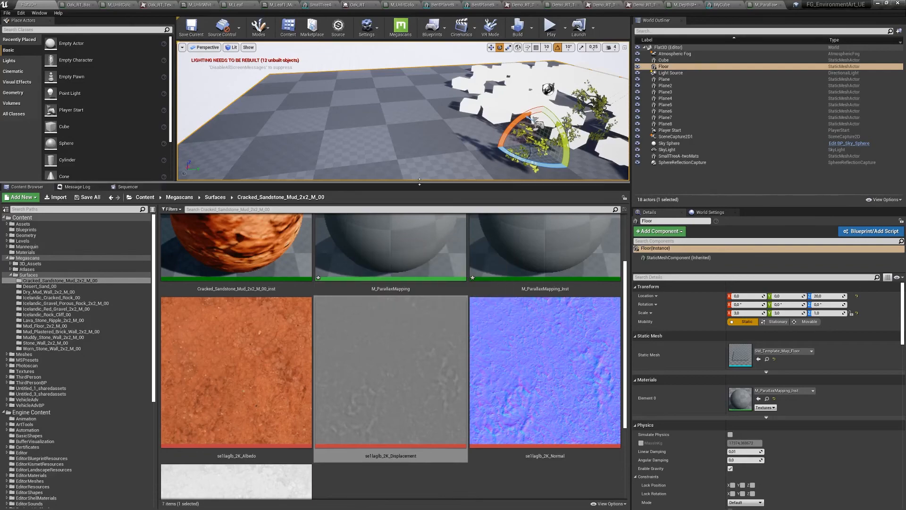
left_click_drag(420, 183, 420, 332)
right_click_drag(416, 245, 439, 264)
key("w")
key("d")
right_click_drag(481, 298, 445, 292)
key("d")
key("a")
key("s")
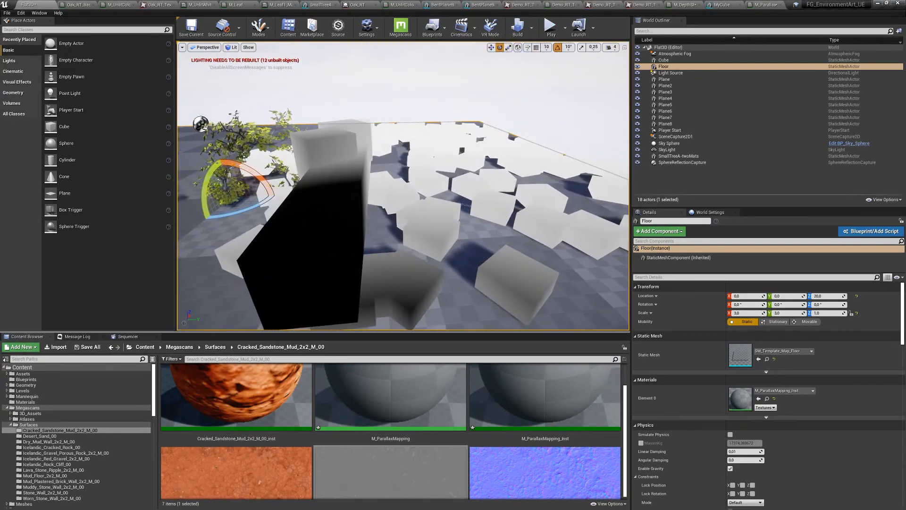
Step: Open the selected cube's depth shader material instance and its parent M_DepthShader graph, with the instance window clear of the nodes
left_click(333, 257)
double_click(740, 396)
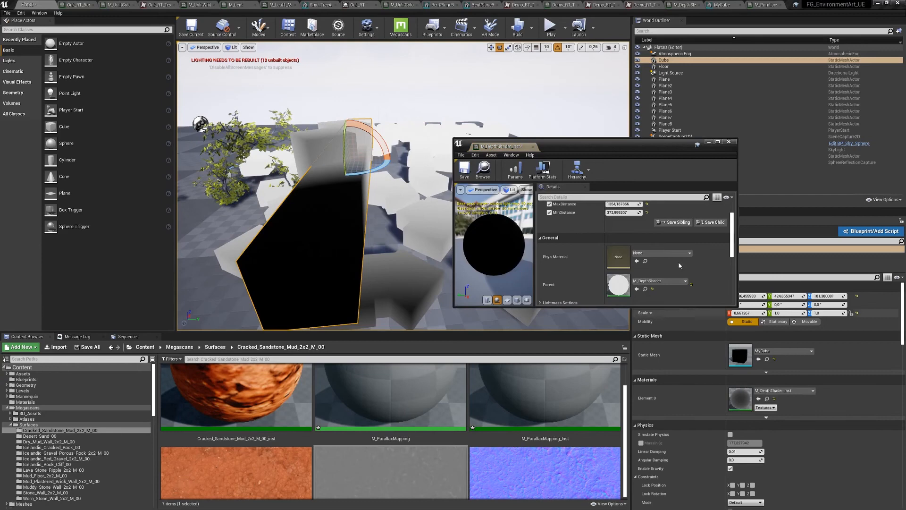
double_click(618, 285)
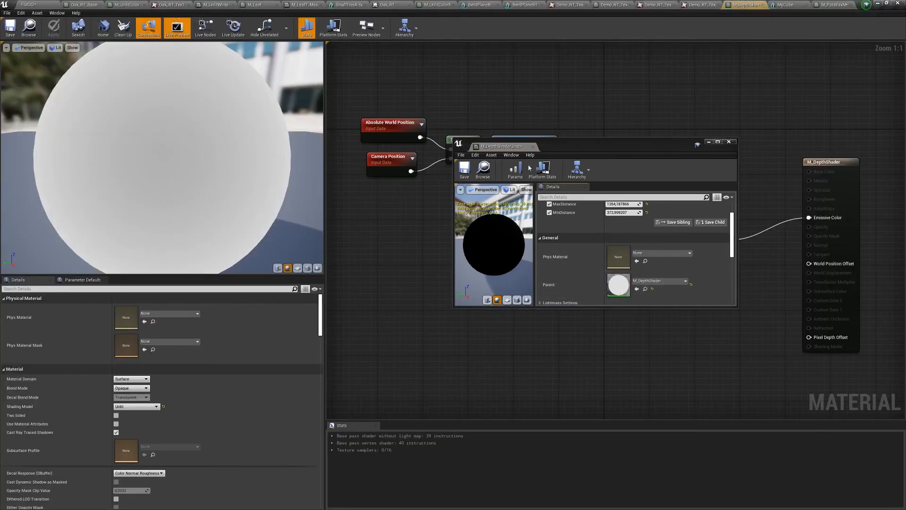
left_click_drag(614, 144, 479, 330)
right_click_drag(810, 160, 697, 124)
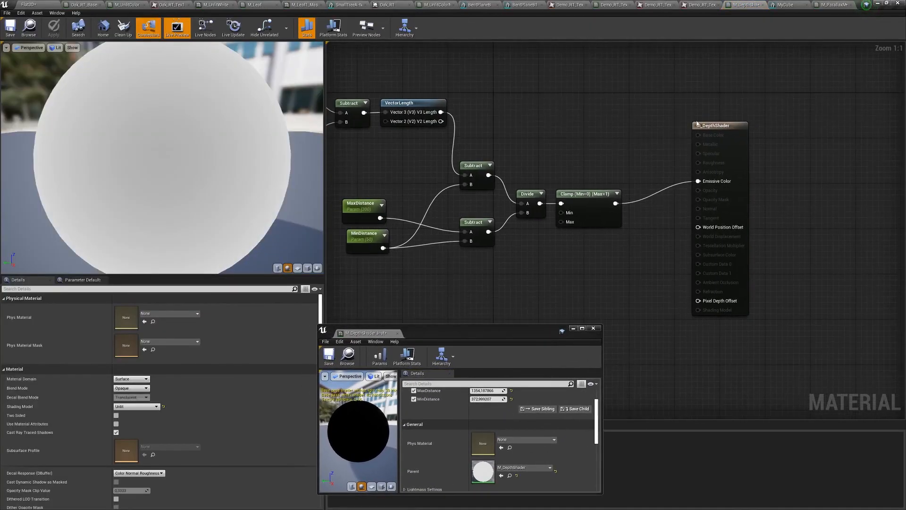
Step: Insert a OneMinus node between the Clamp and the Emissive Color input of M_DepthShader, and apply the material
left_click_drag(697, 124, 775, 134)
left_click_drag(615, 204, 673, 220)
type("1")
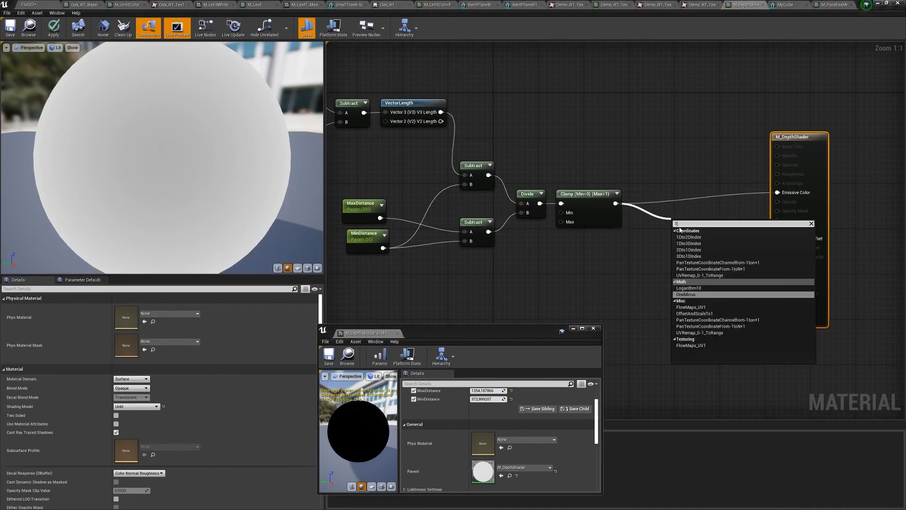
type("-1")
key("BackSpace")
type("x")
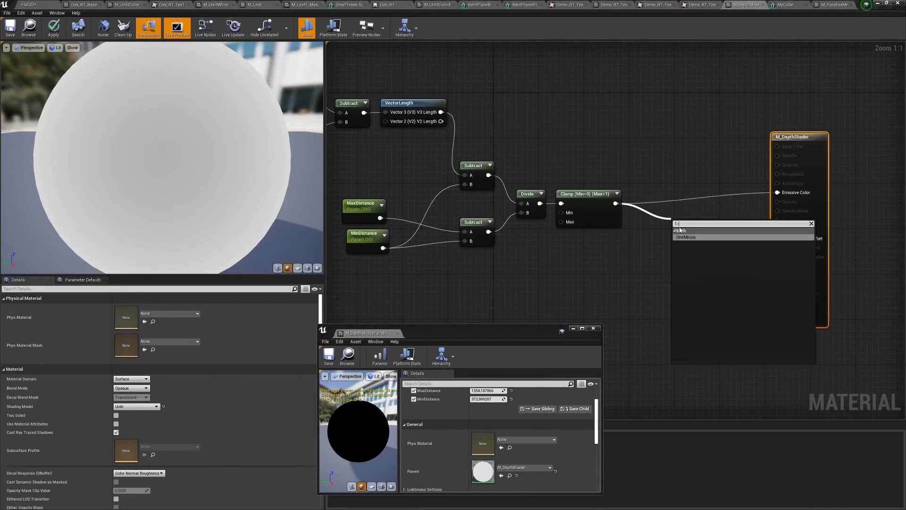
key("Return")
left_click_drag(689, 233, 777, 192)
left_click_drag(677, 226, 658, 195)
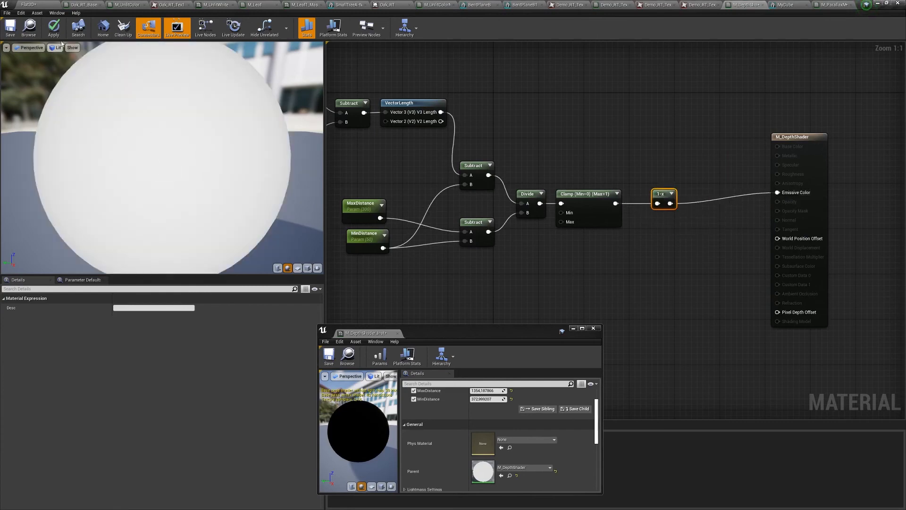
left_click(53, 27)
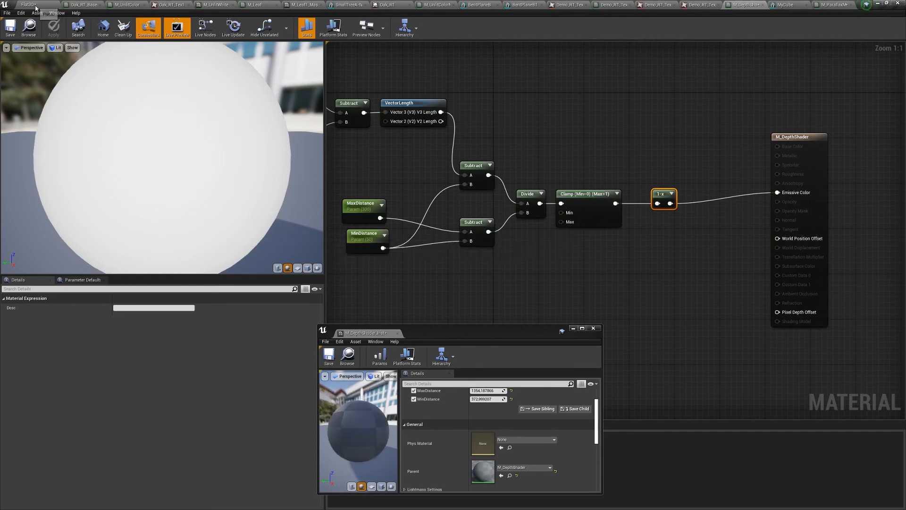
Step: Return to the Flat3D level, view the inverted shading, and set the depth shader instance's MinDistance to about 44.63
left_click(35, 7)
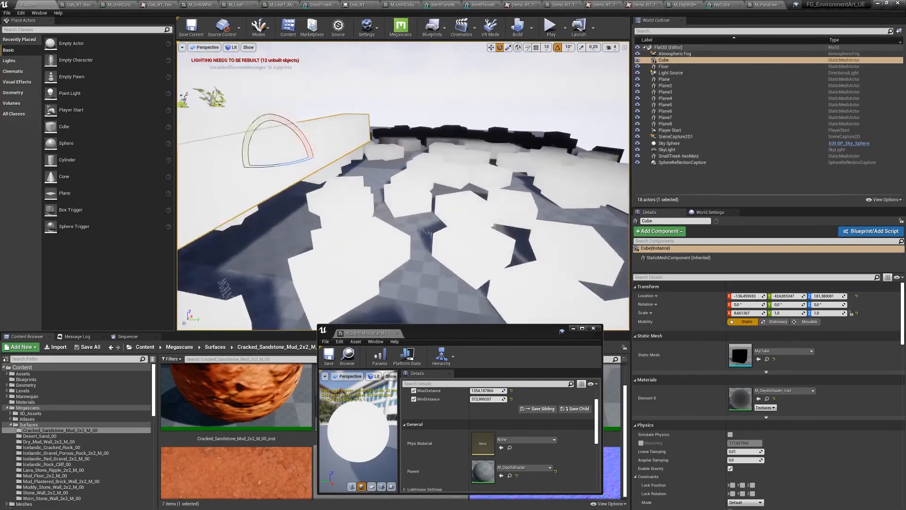
right_click_drag(404, 185, 425, 159)
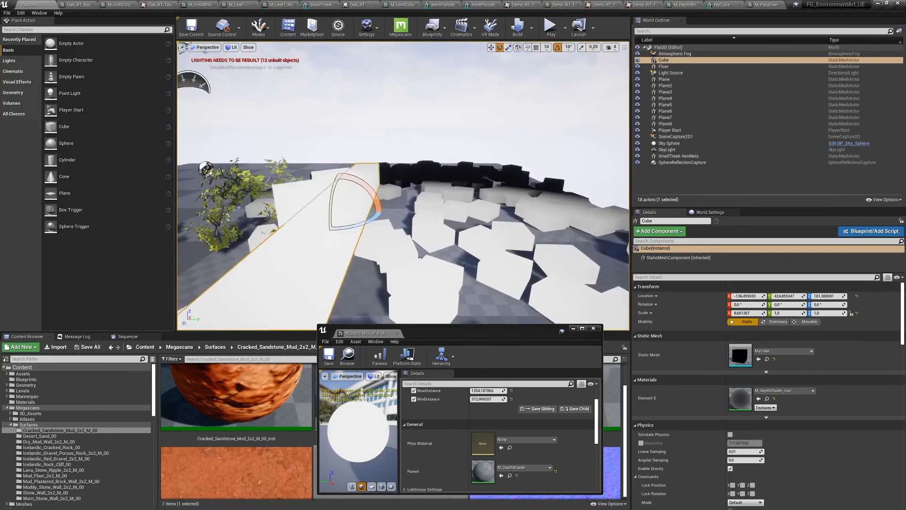
right_click_drag(453, 195, 421, 182)
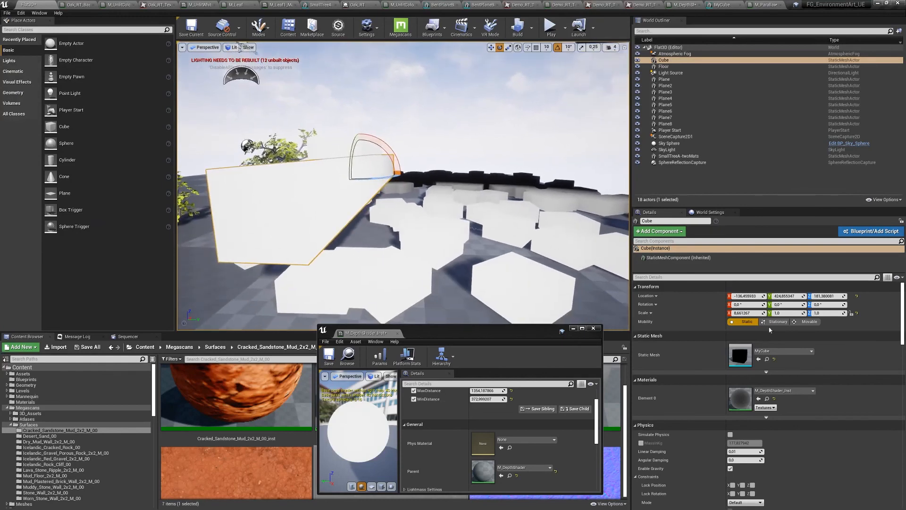
left_click(534, 340)
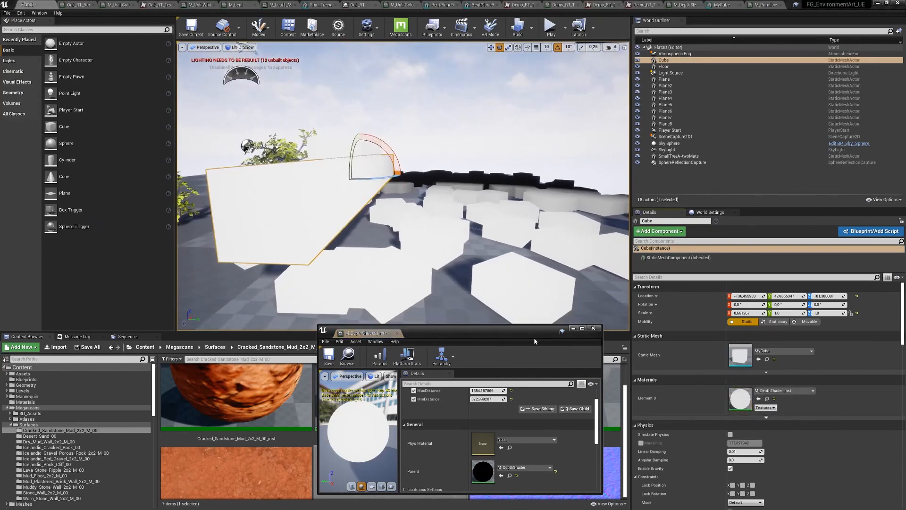
left_click_drag(535, 340, 728, 244)
left_click_drag(686, 303, 681, 303)
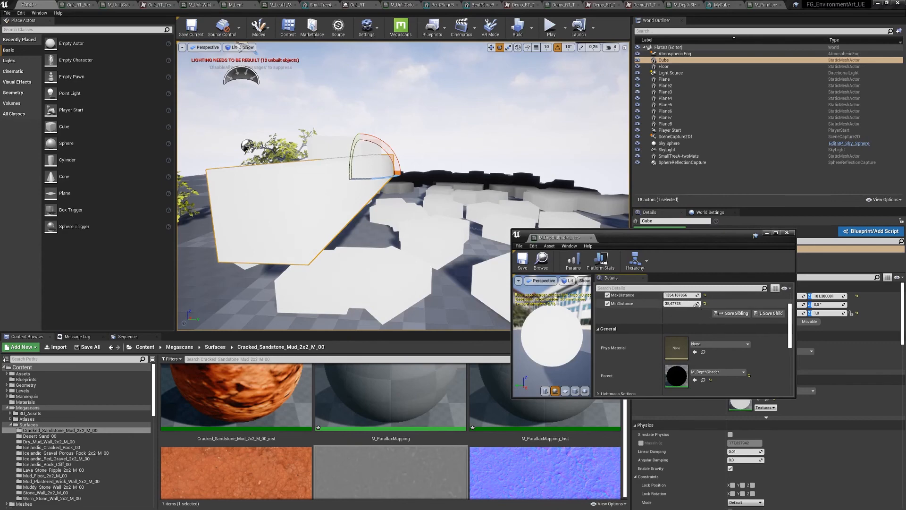
left_click_drag(698, 304, 696, 304)
Step: Uncover the viewport, examine the depth shading on the blocks from varying camera distances, and deselect the cube
left_click_drag(689, 238, 544, 358)
right_click_drag(510, 255, 489, 235)
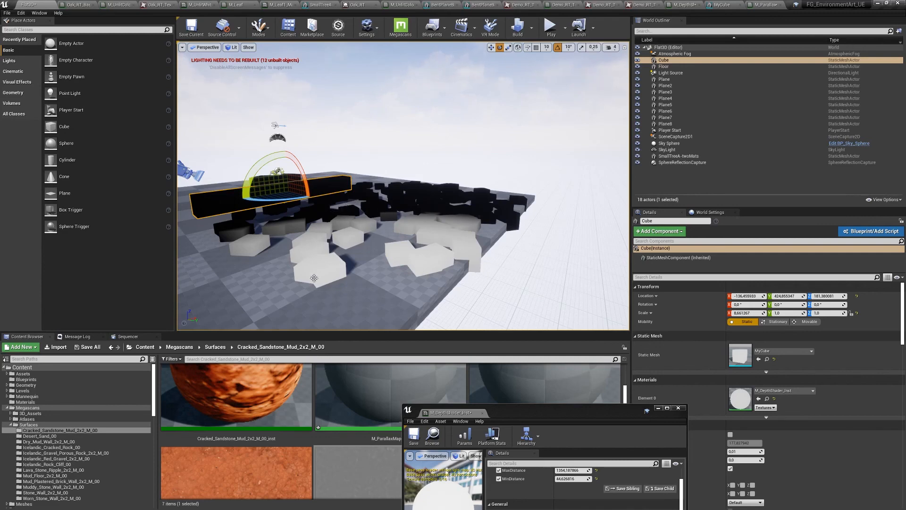
scroll(335, 214, "up", 5)
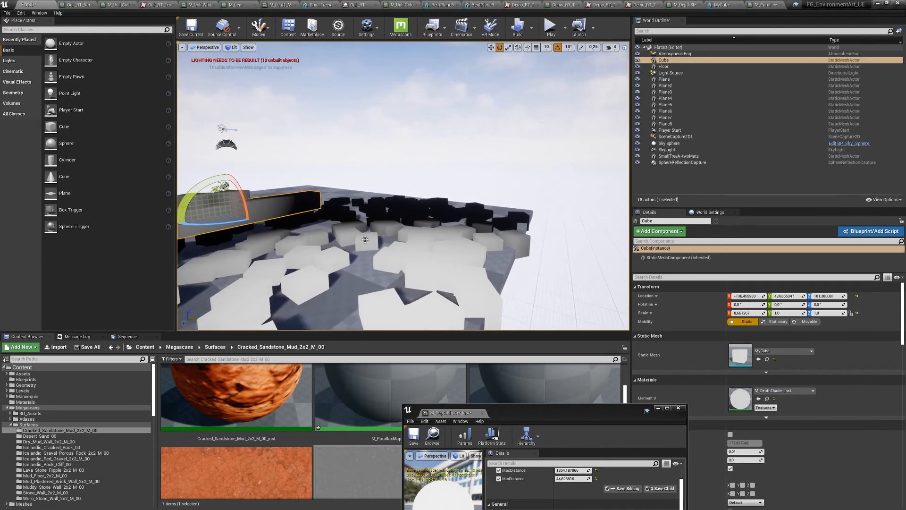
right_click_drag(382, 253, 331, 257)
left_click(330, 260)
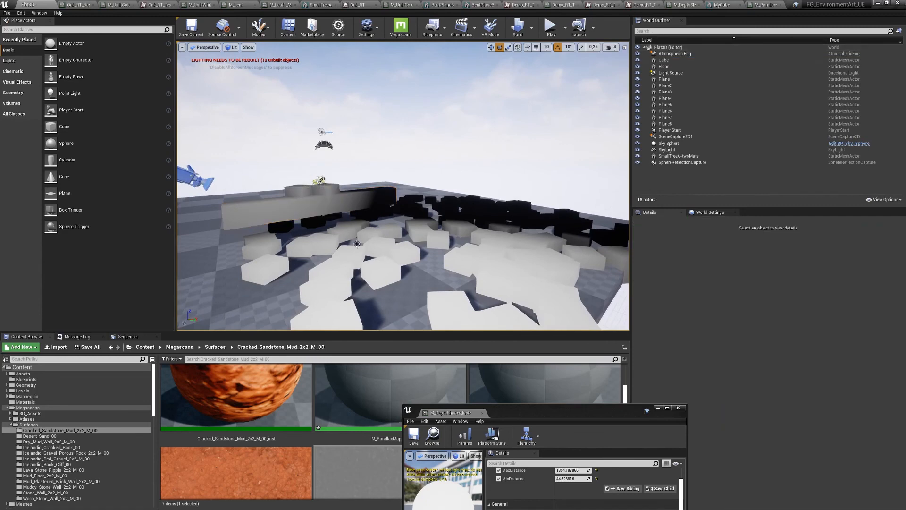
Step: Reopen the M_DepthShader graph from the instance's parent and space the Absolute World Position and Camera Position nodes further apart
left_click_drag(537, 400, 487, 151)
double_click(518, 302)
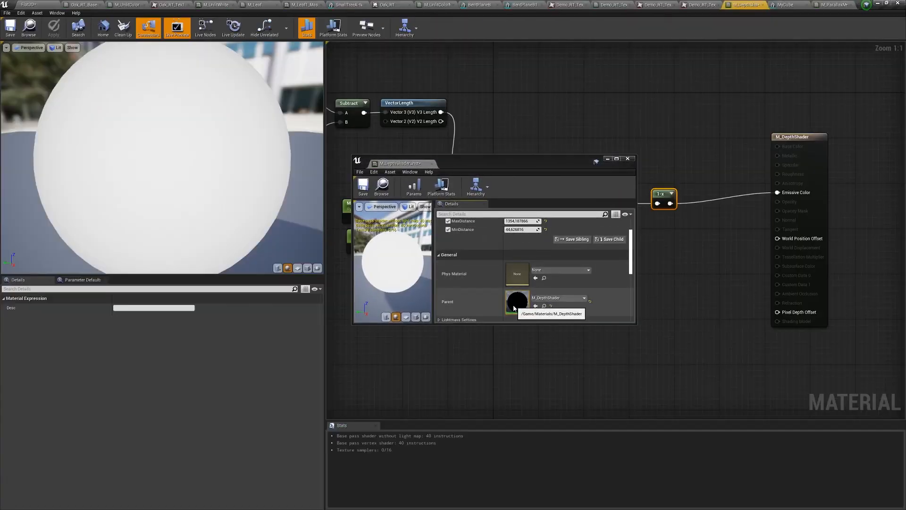
left_click_drag(554, 165, 539, 383)
right_click_drag(461, 302, 630, 323)
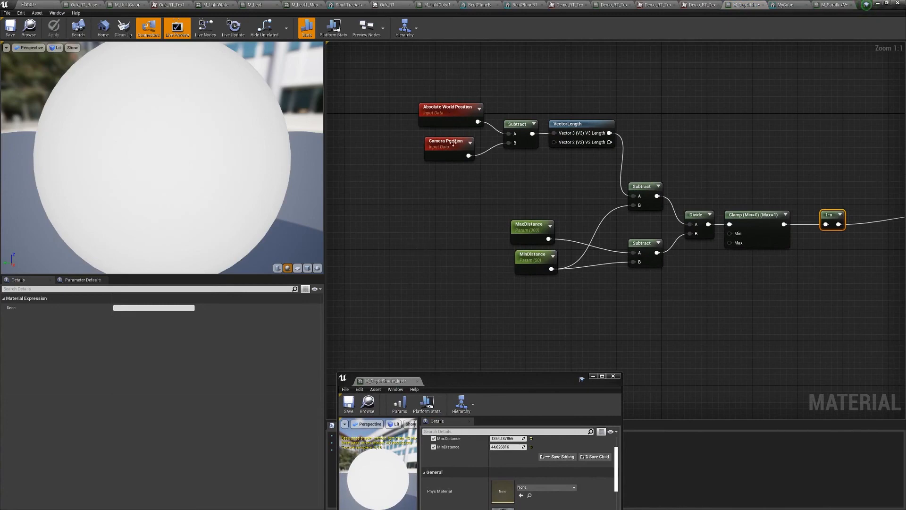
left_click_drag(454, 113, 420, 102)
left_click_drag(452, 148, 417, 153)
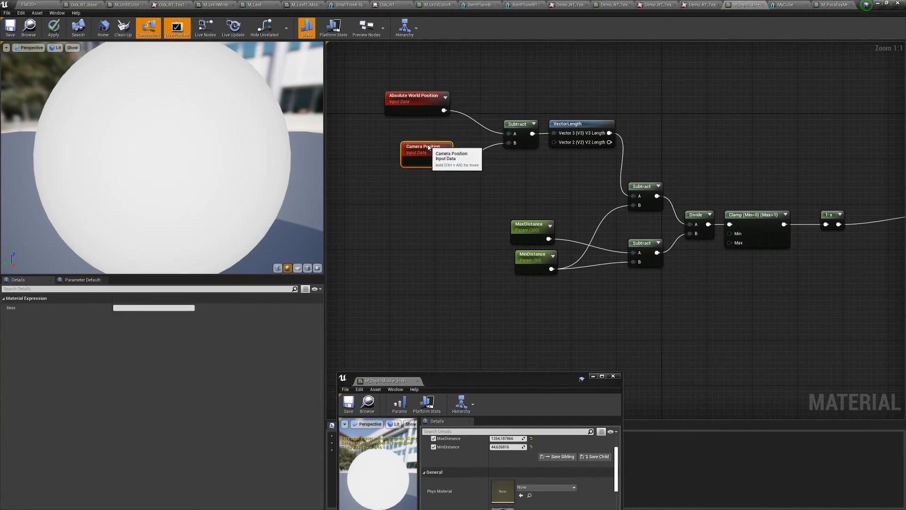
mouse_move(434, 150)
left_mouse_down()
mouse_move(433, 134)
mouse_move(439, 156)
left_mouse_up()
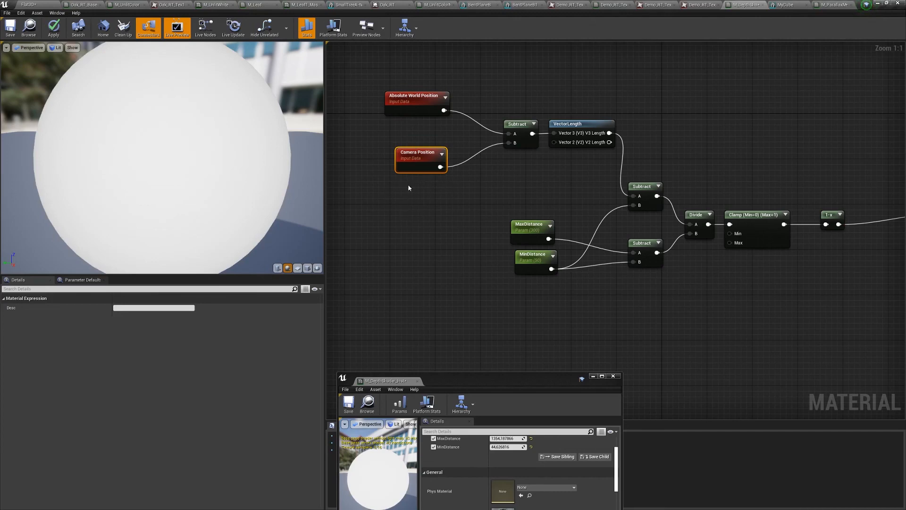
Step: Add a 0,0,0 Constant3Vector and connect it to the first Subtract's B input in place of Camera Position, then apply the material
right_click(409, 198)
left_click(399, 206)
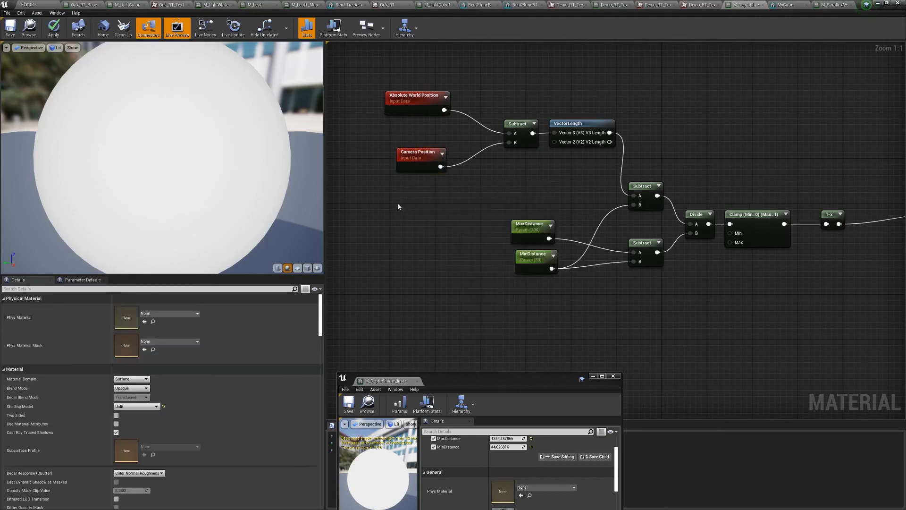
left_click(410, 204)
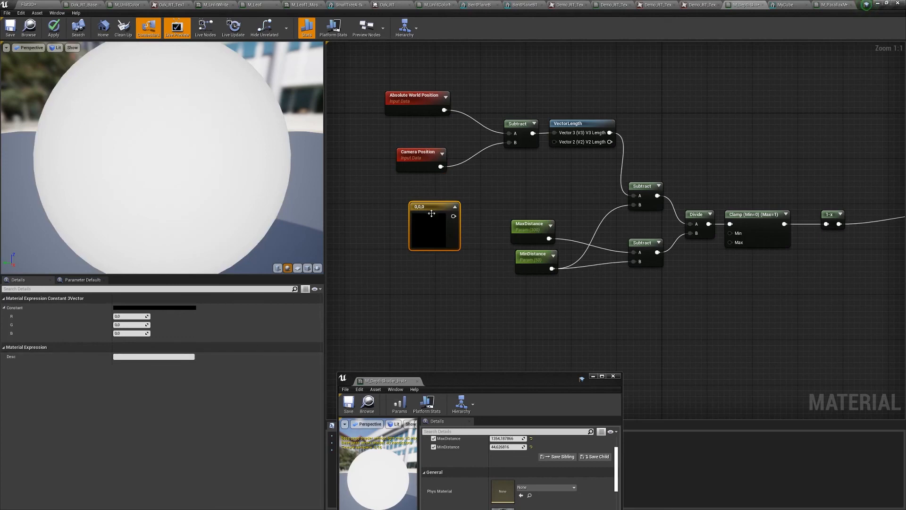
left_click_drag(454, 216, 509, 142)
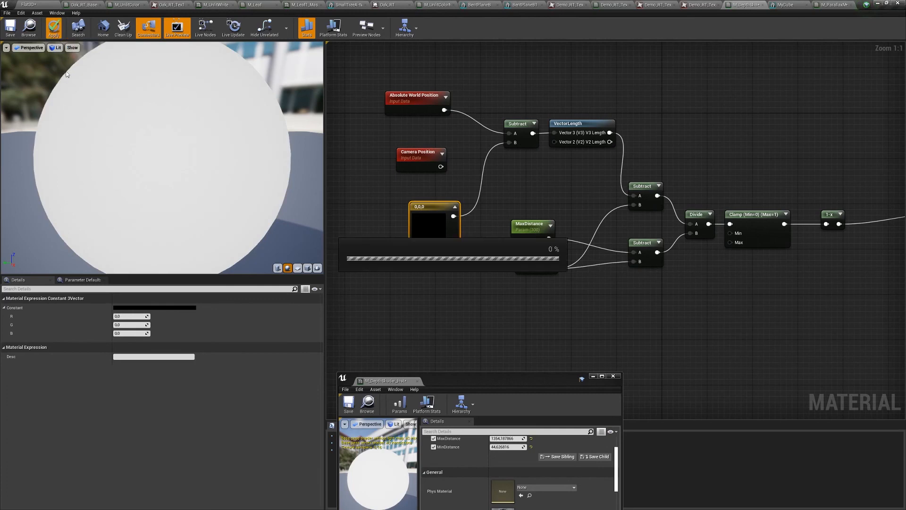
Step: Return to the Flat3D level, view the origin-based shading on the blocks, and move the depth shader instance window off most of the viewport
left_click(29, 4)
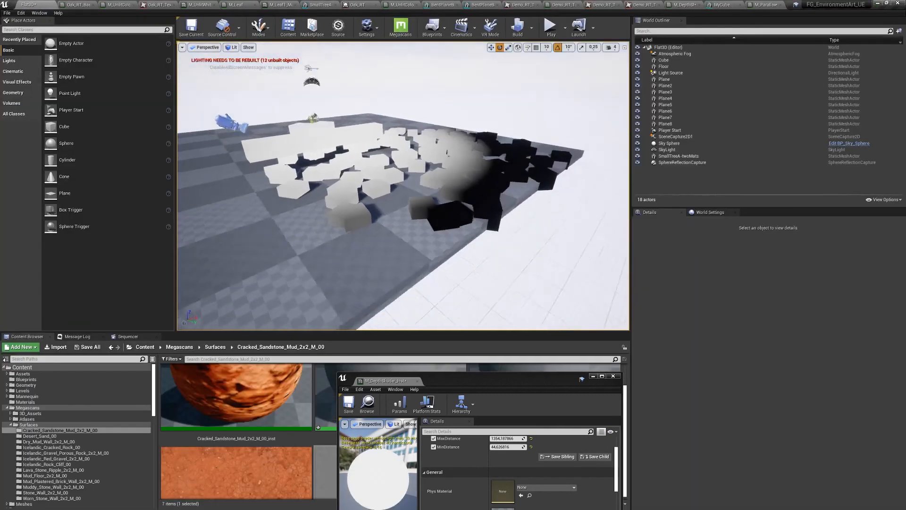
key("s")
right_click_drag(406, 189, 405, 165)
key("w")
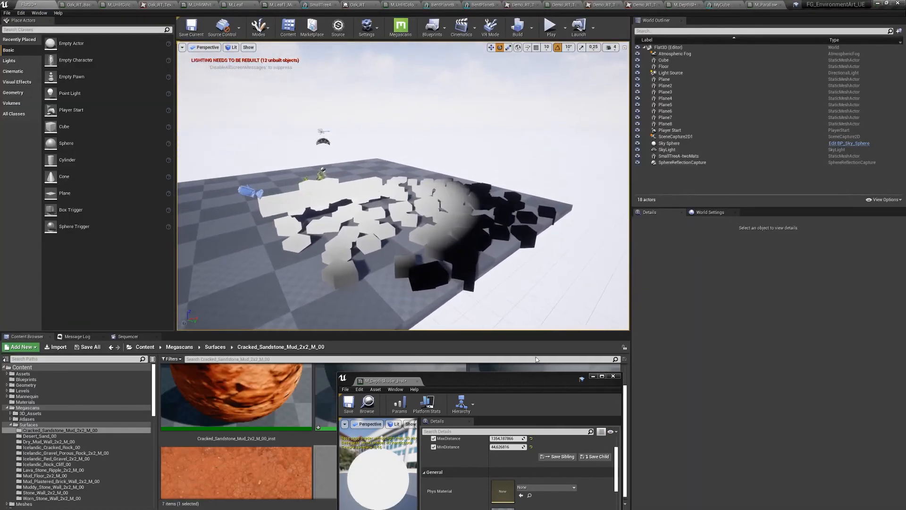
left_click_drag(494, 378, 709, 193)
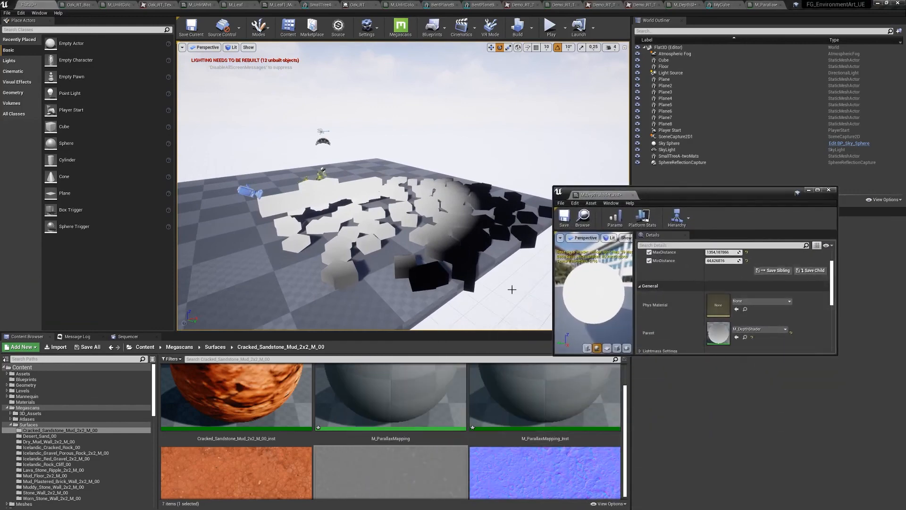
Step: Set the depth shader instance's MinDistance to 0 and its MaxDistance to 500
scroll(717, 293, "up", 2)
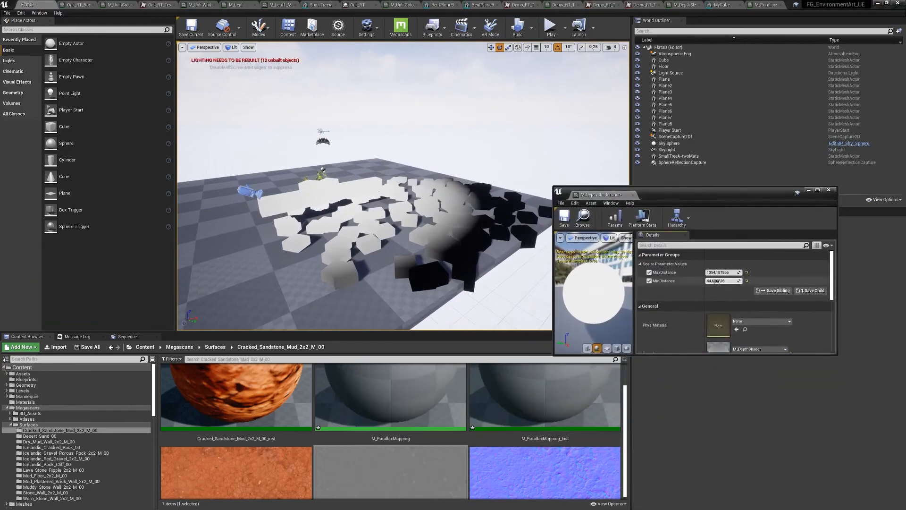
left_click(717, 281)
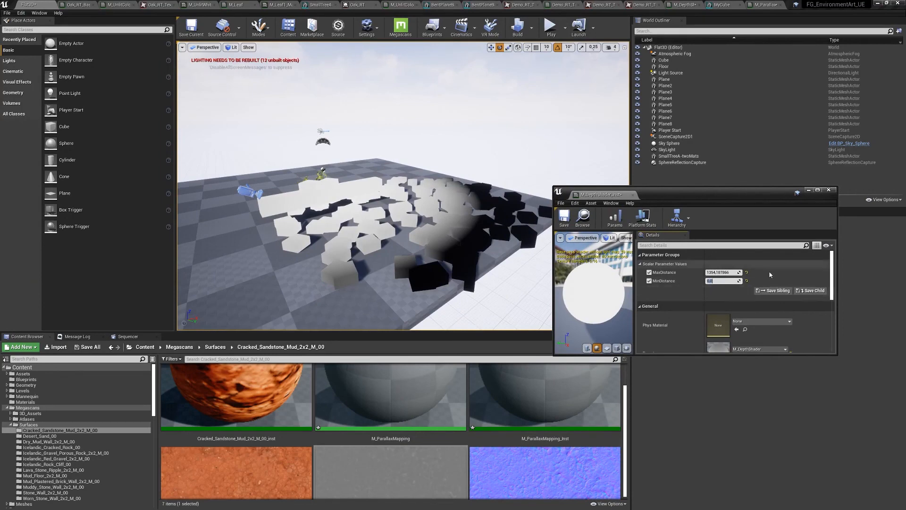
left_click(720, 272)
type("500")
key("Return")
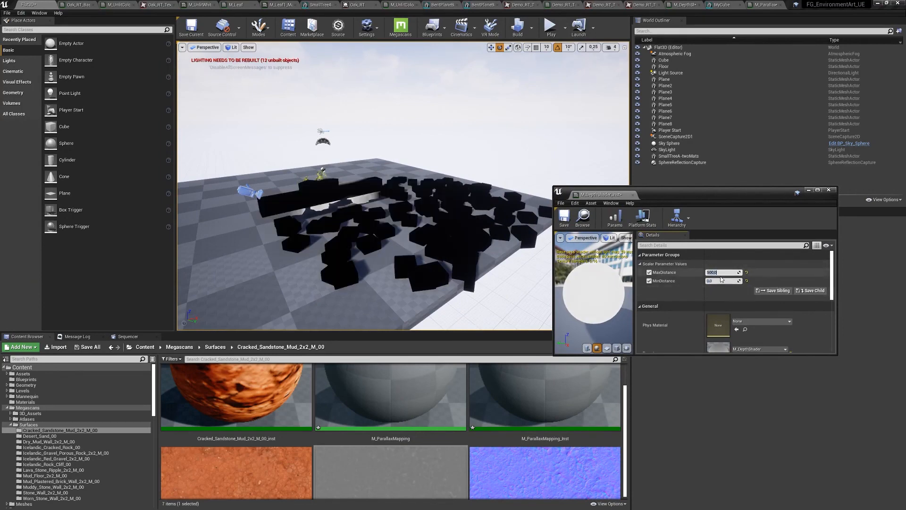
Step: Raise the instance's MaxDistance to 800 and fine-tune it to about 831.45 while checking the blocks from above
right_click_drag(377, 189, 418, 262)
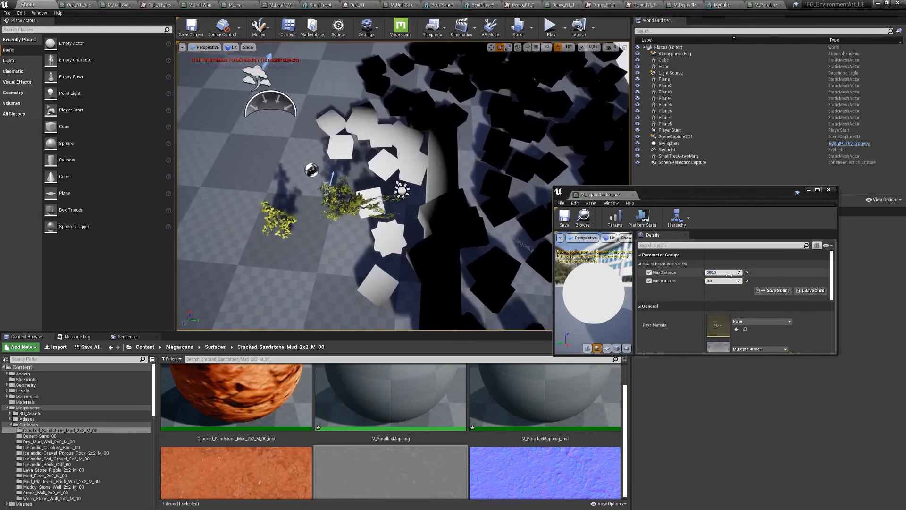
left_click(724, 272)
type("800")
key("Return")
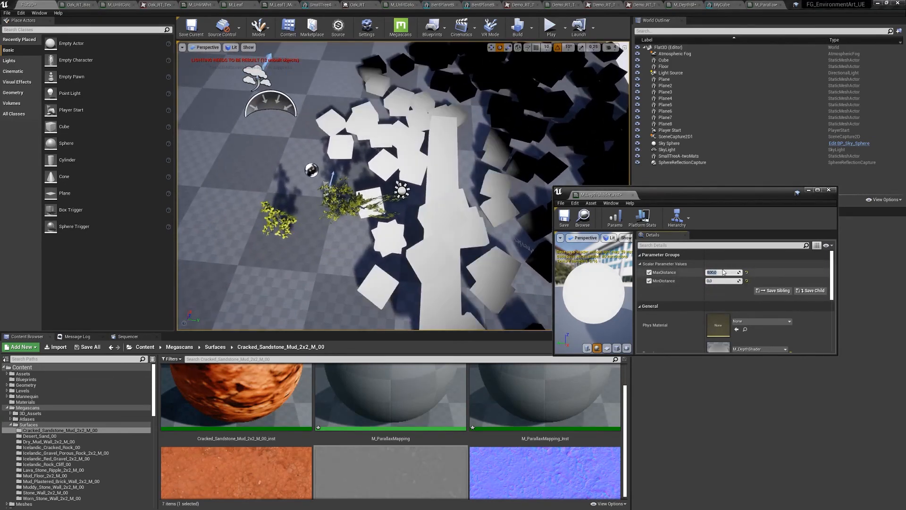
left_click_drag(736, 273, 767, 273)
right_click_drag(510, 213, 559, 190)
key("s")
mouse_move(739, 273)
left_mouse_down()
mouse_move(748, 273)
mouse_move(727, 273)
mouse_move(750, 273)
mouse_move(734, 273)
left_mouse_up()
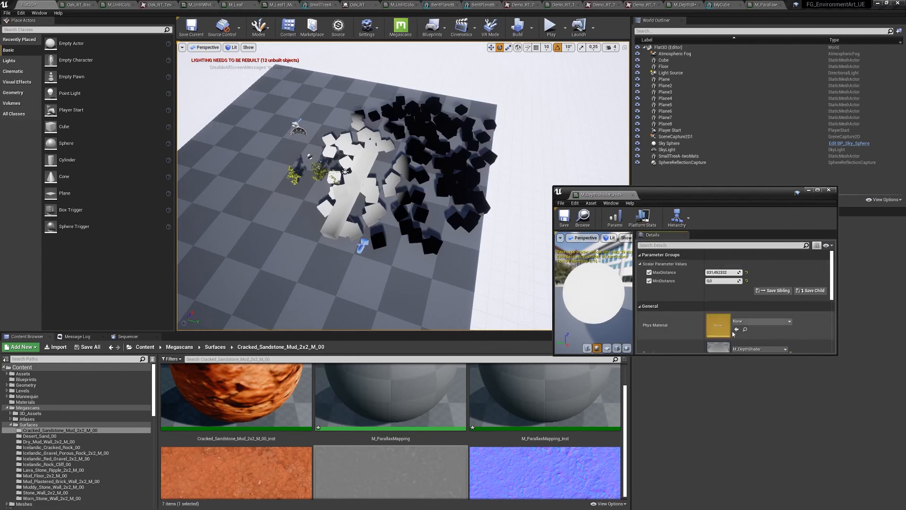
Step: Reopen the parent material, convert the 0,0,0 constant into a vector parameter named Center, and apply the material
double_click(719, 348)
right_click(437, 210)
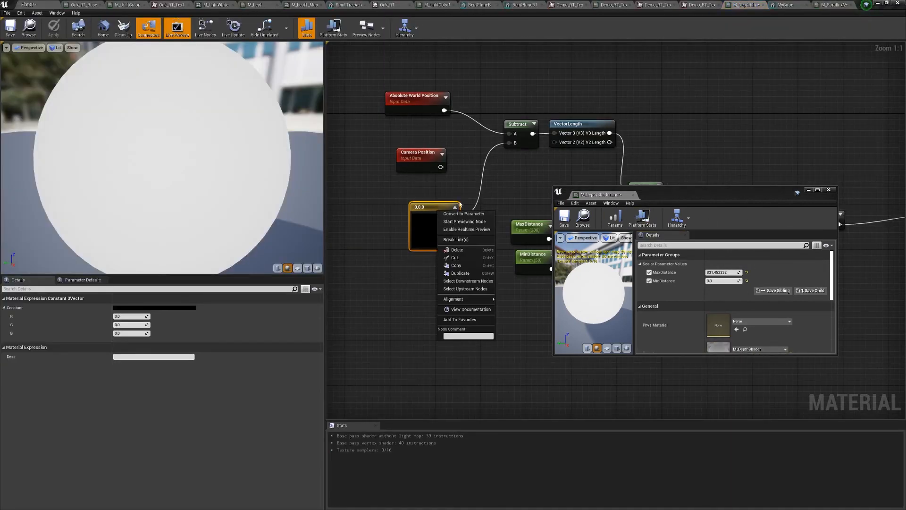
left_click(478, 215)
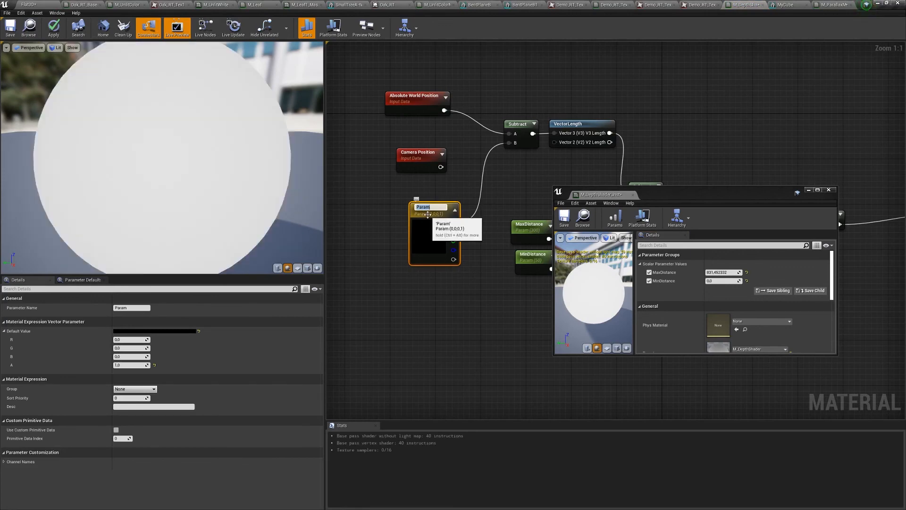
type("Center")
key("Return")
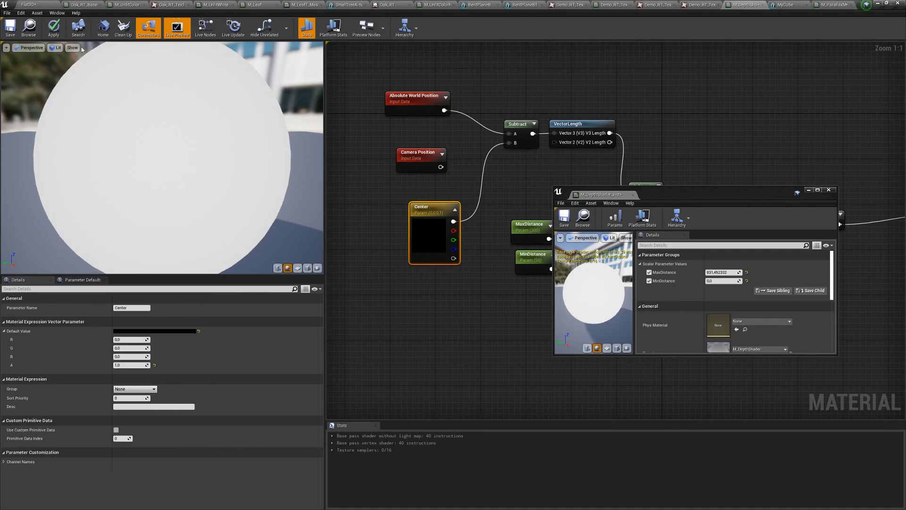
left_click(54, 27)
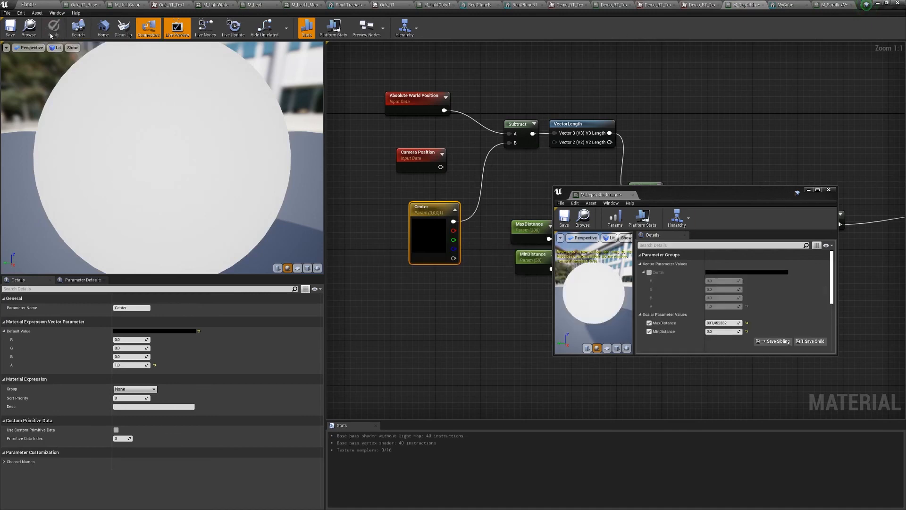
Step: Back in the level, override the instance's Center parameter, try R values of 200 and 500, and set R to 100
left_click(29, 5)
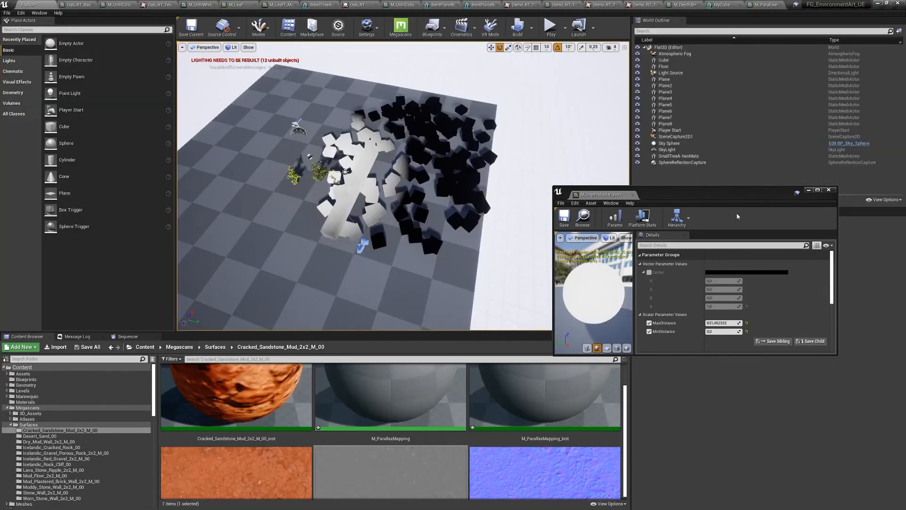
left_click(649, 272)
left_click_drag(723, 281, 733, 281)
left_click(721, 280)
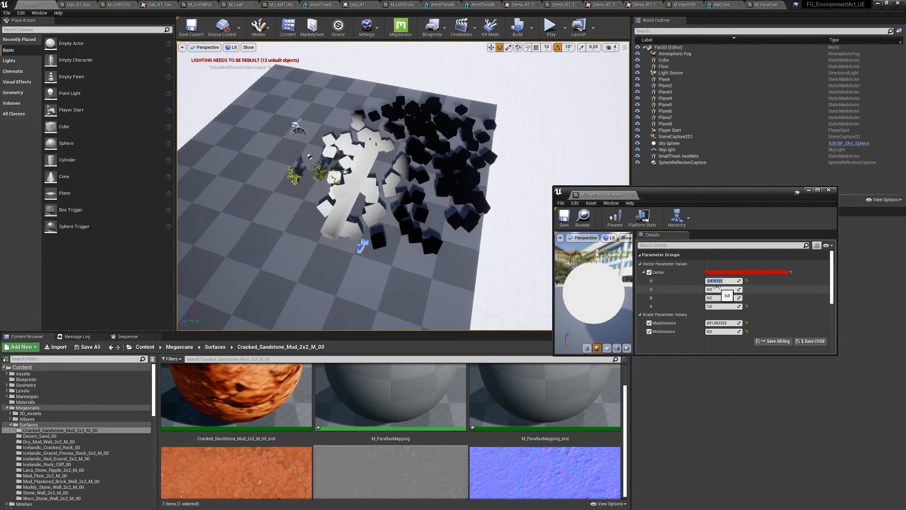
type("200")
key("Return")
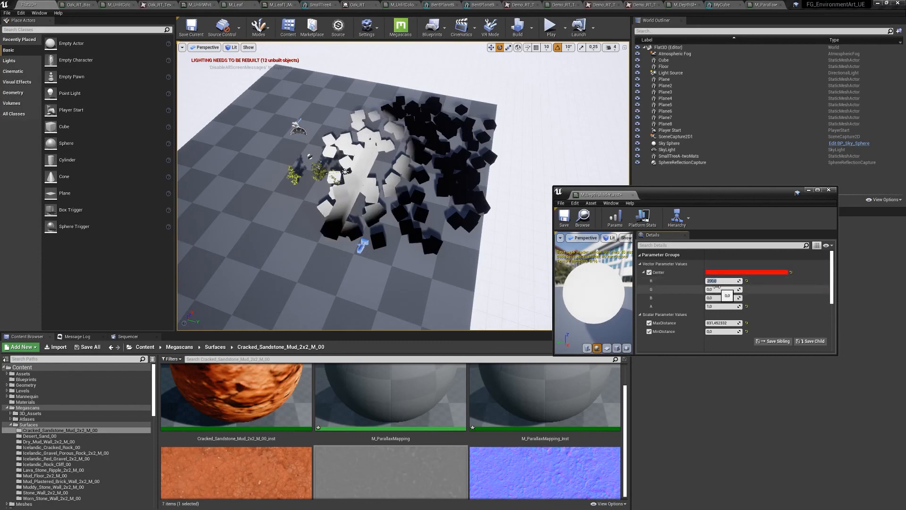
type("500")
key("Return")
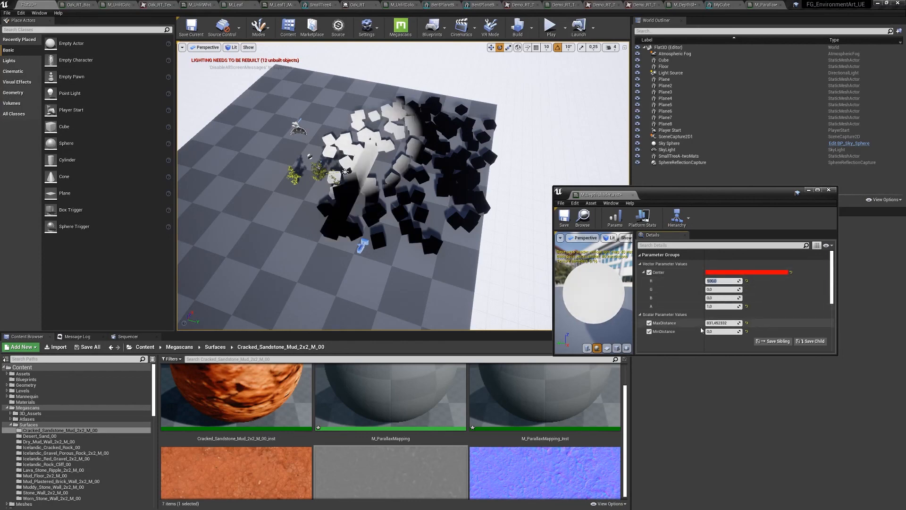
type("100")
key("Return")
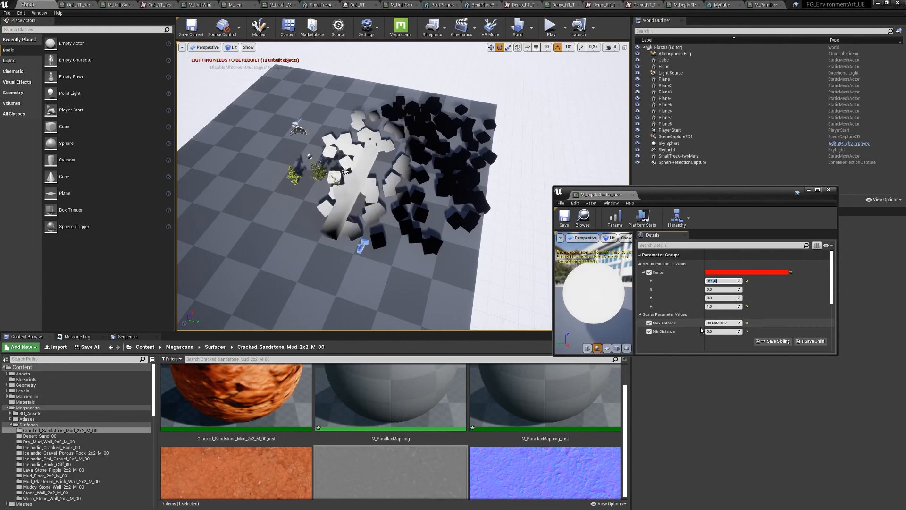
Step: Try 300 for the Center parameter's G value, and set it to 500
left_click(721, 290)
type("30")
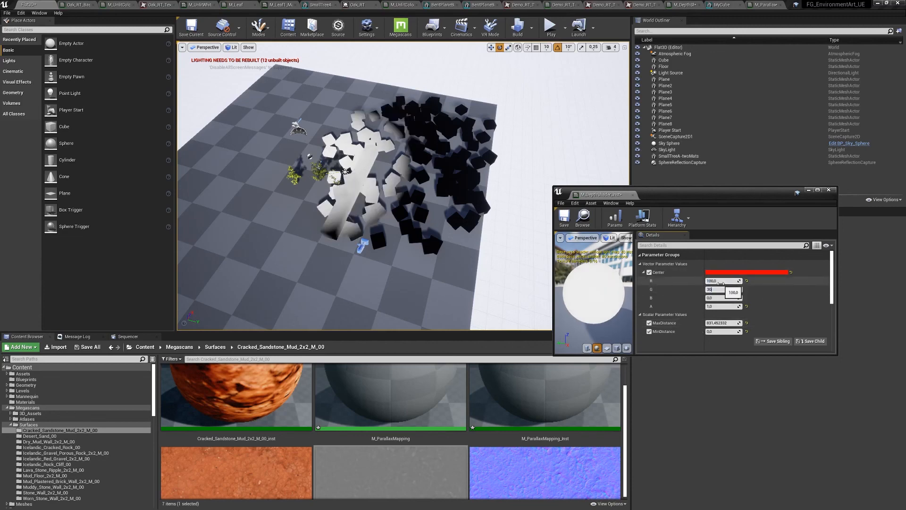
type("0")
key("Return")
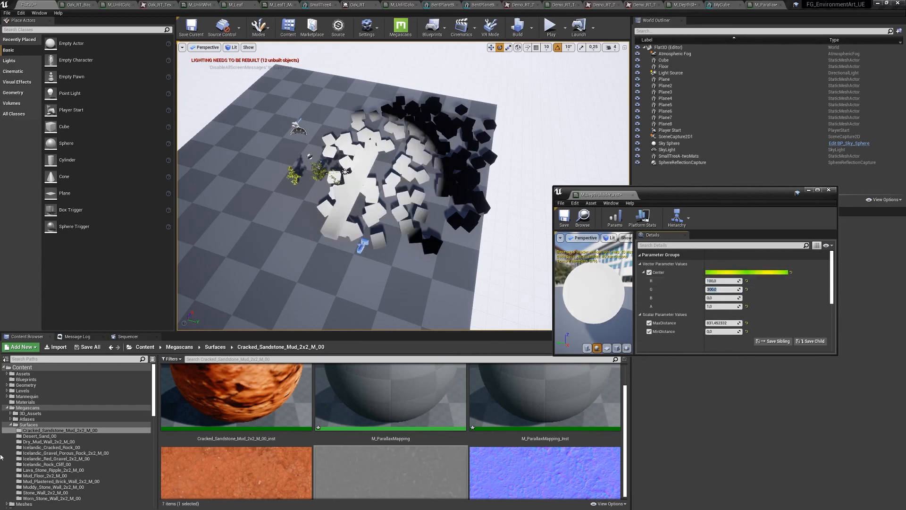
type("500")
key("Return")
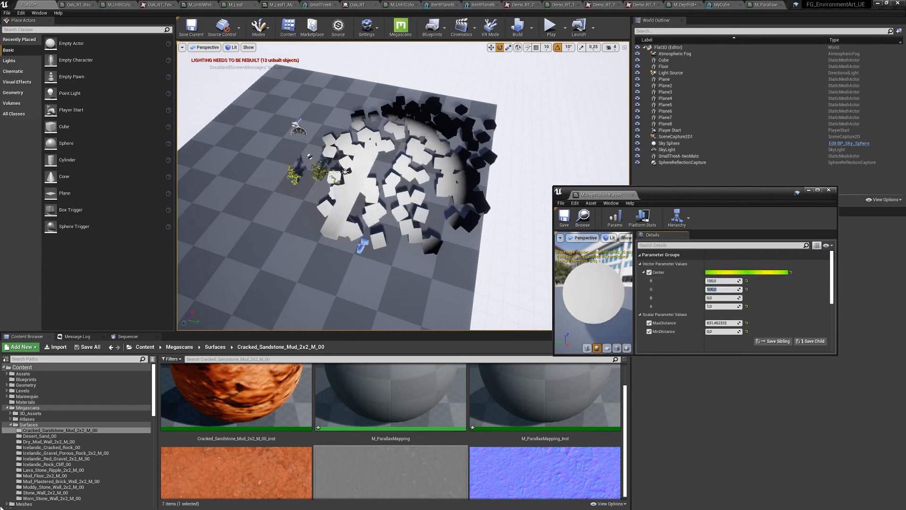
Step: Examine the depth-shaded blocks and the small trees up close in the viewport, leaving no actor selected
key("w")
right_click_drag(393, 196, 302, 142)
right_click_drag(475, 150, 529, 152)
key("w")
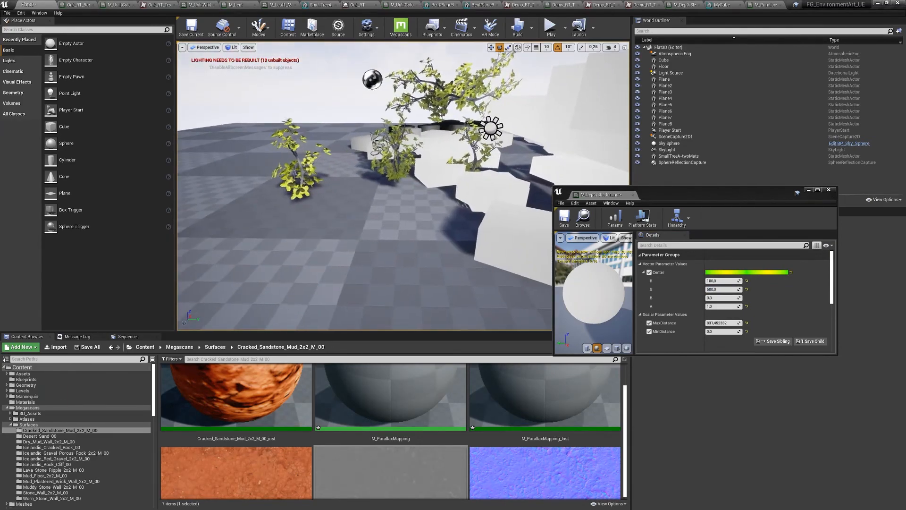
left_click(473, 148)
right_click_drag(460, 160, 476, 134)
key("w")
key("Escape")
key("s")
key("w")
key("s")
key("d")
right_click_drag(313, 177, 314, 178)
key("d")
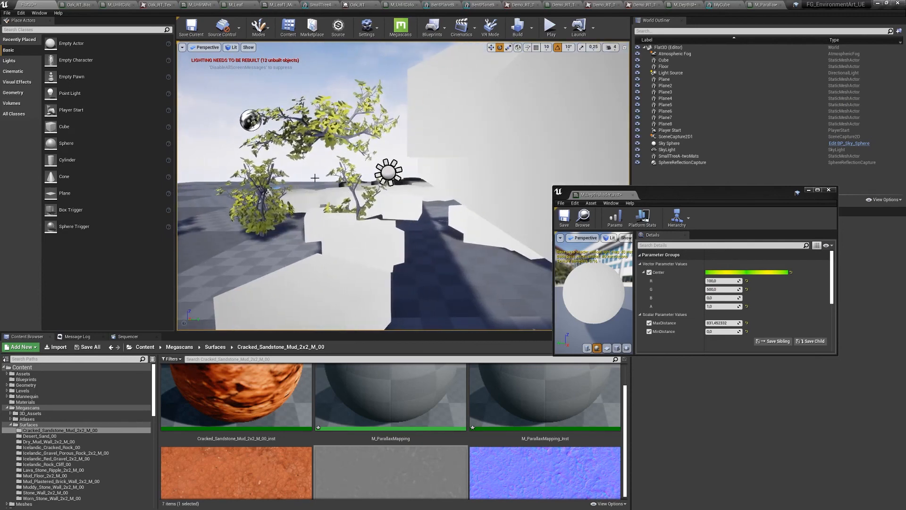
right_click_drag(343, 183, 340, 187)
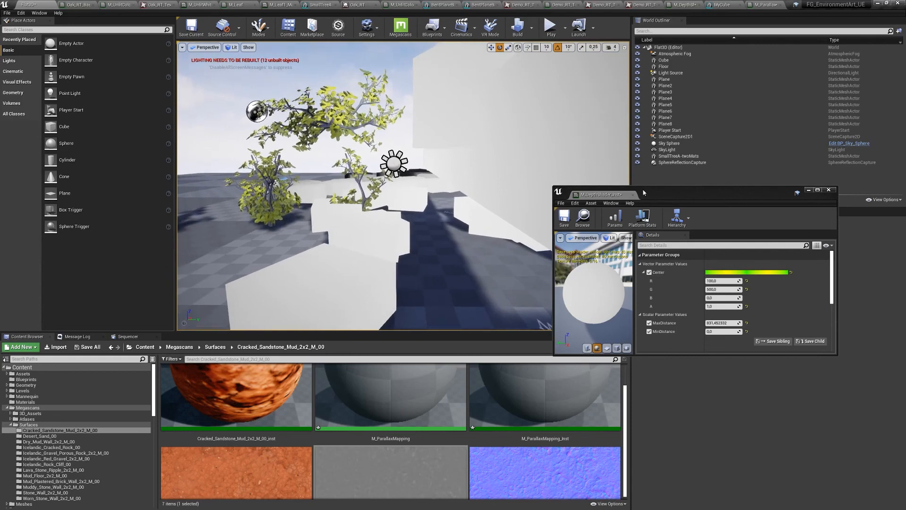
Step: Close the depth shader instance window and examine the shading across all the blocks from farther away
left_click_drag(745, 196, 682, 266)
left_click(767, 260)
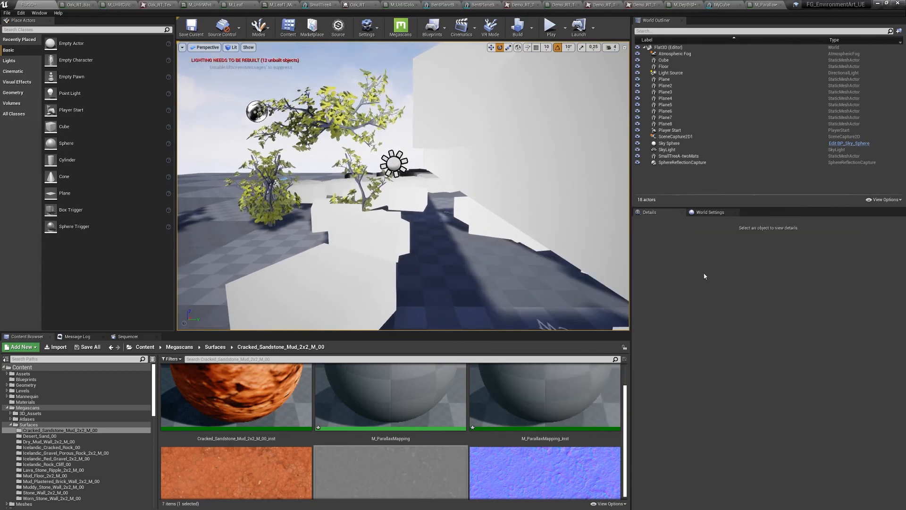
right_click_drag(331, 202, 354, 225)
key("w")
key("s")
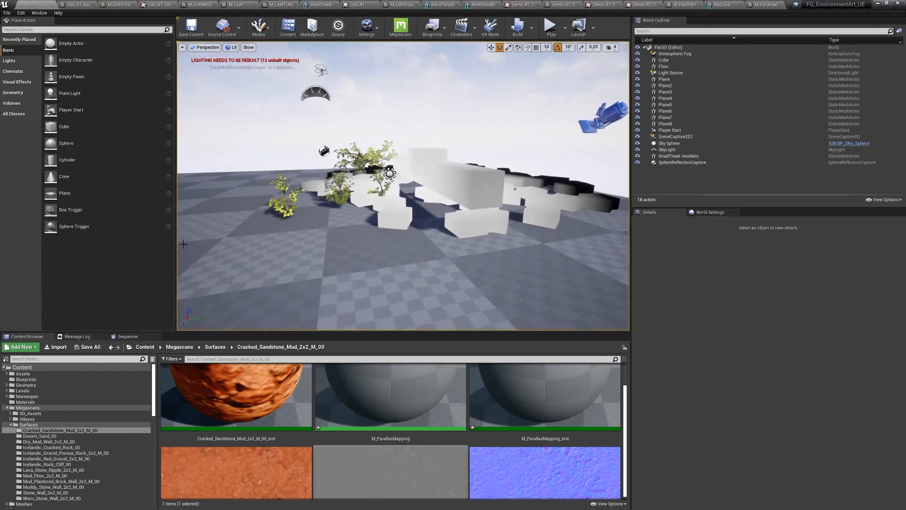
right_click_drag(385, 236, 402, 255)
key("s")
key("e")
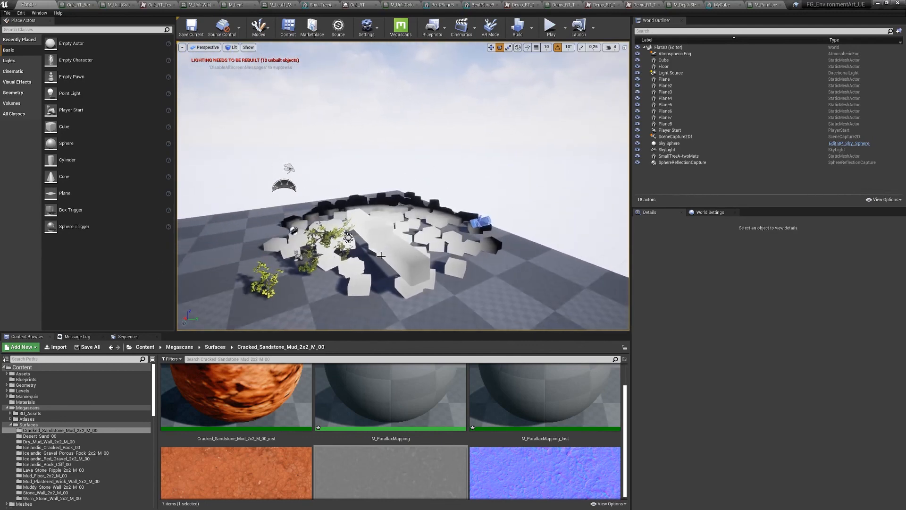
left_click(7, 12)
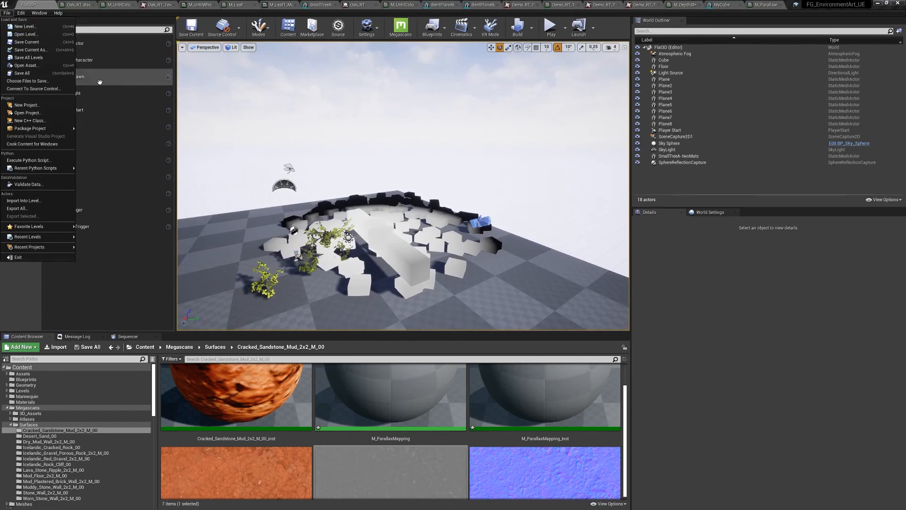
right_click_drag(370, 158, 293, 240)
key("w")
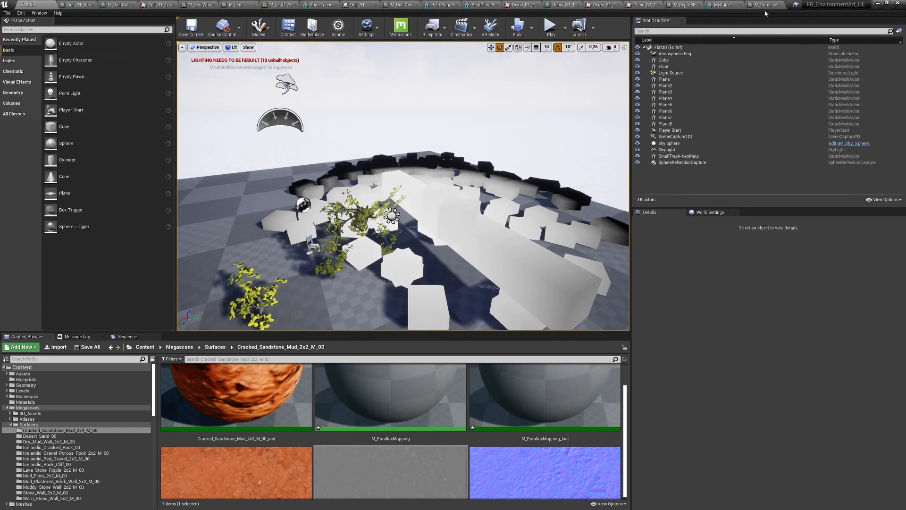
Step: Close the M_ParallaxMapping, MyCube and M_DepthShader editors, answering the prompt for the parallax material
left_click(781, 5)
left_click(469, 287)
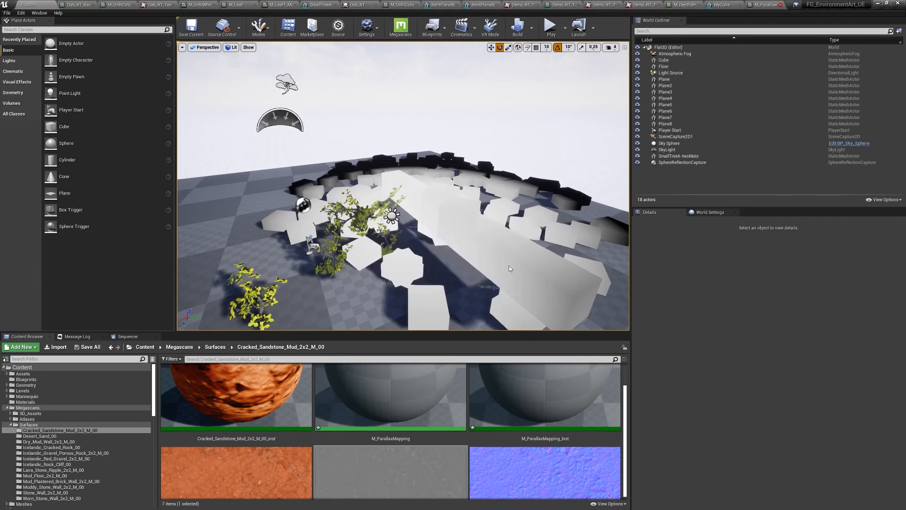
left_click(505, 278)
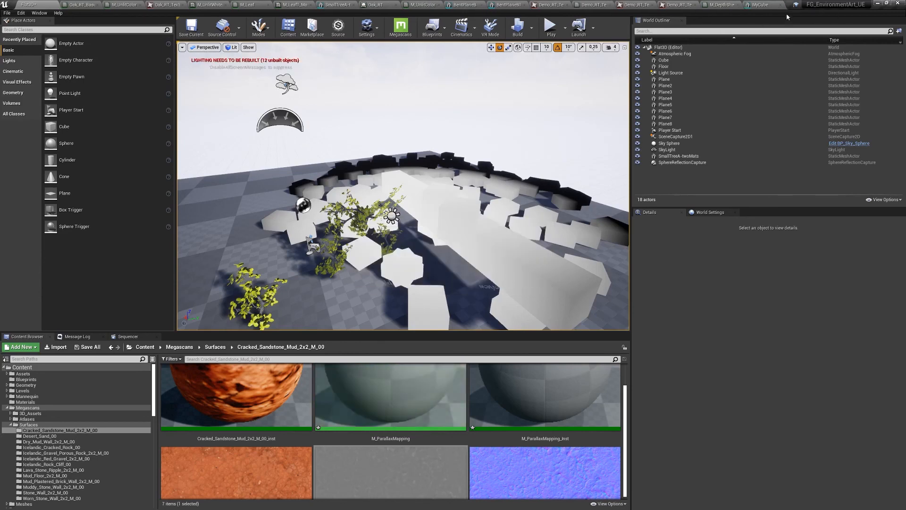
left_click(780, 4)
left_click(850, 6)
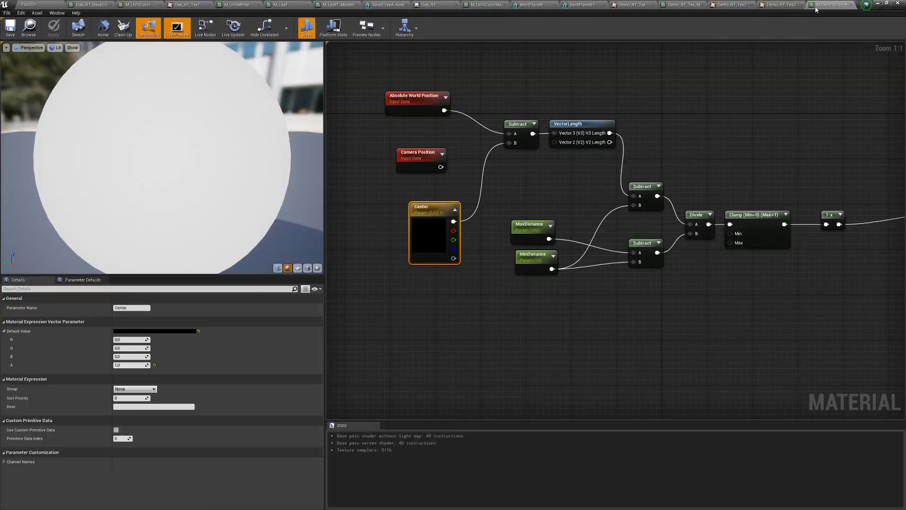
left_click(851, 5)
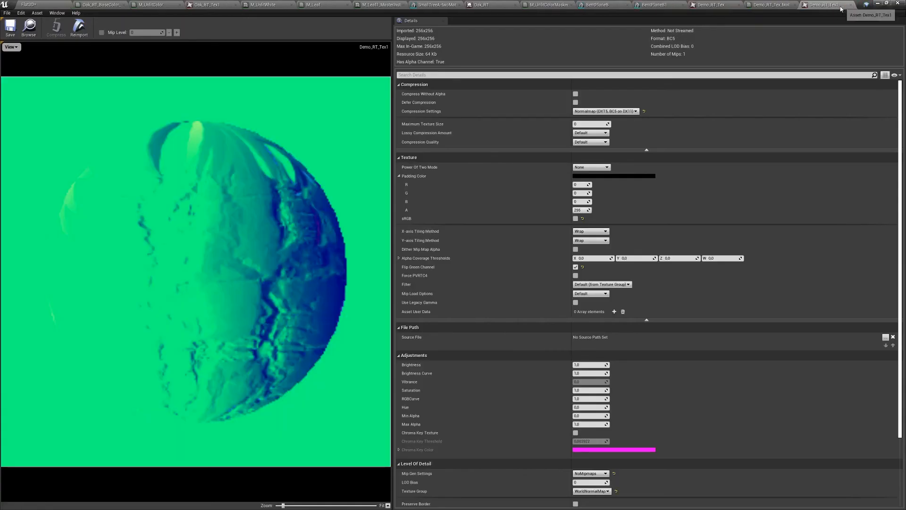
Step: Close the remaining Demo_RT_Tex editors, both BentPlane mesh editors and M_UnlitColorMasked, answering its closing prompt
left_click(851, 4)
left_click(852, 6)
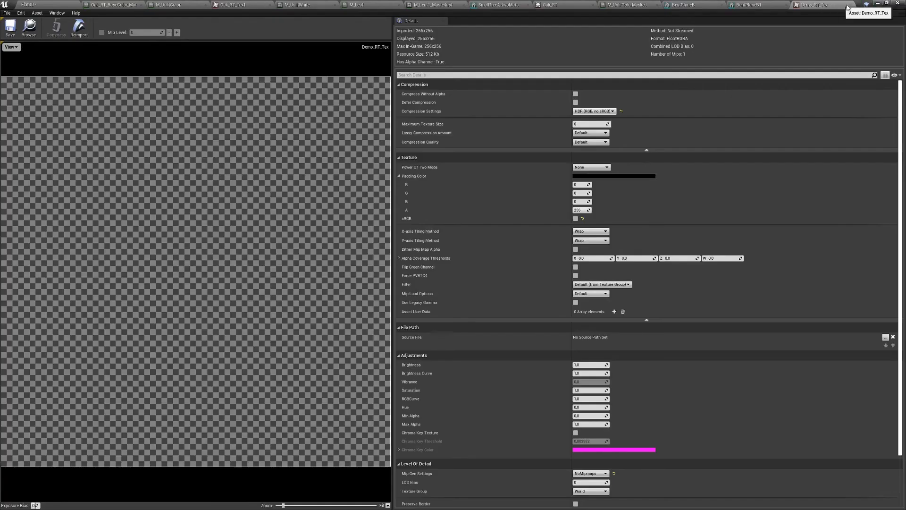
left_click(851, 5)
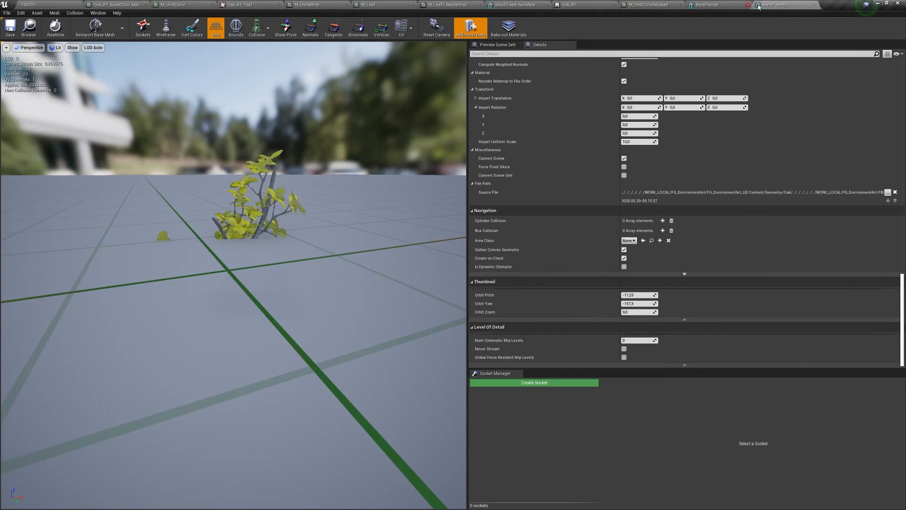
left_click(815, 5)
left_click(747, 5)
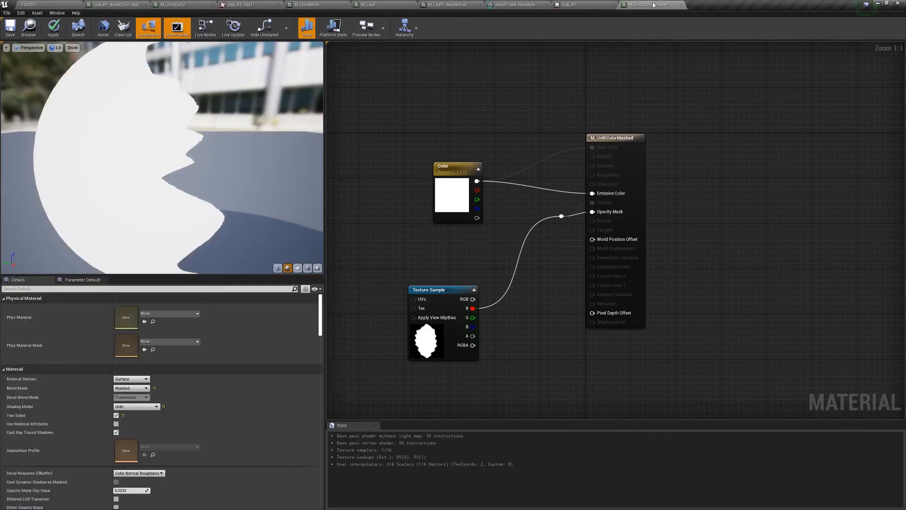
left_click(680, 5)
left_click(470, 283)
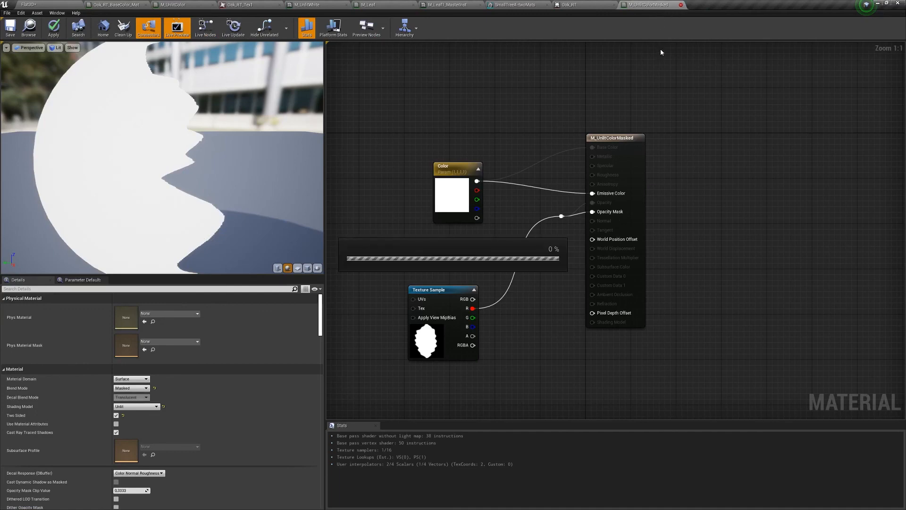
Step: Switch to the OBS window
key("alt+Tab")
key("alt+Tab")
key("alt+Tab")
key("alt+Tab")
key("alt+Tab")
key("alt+Tab")
key("alt+Tab")
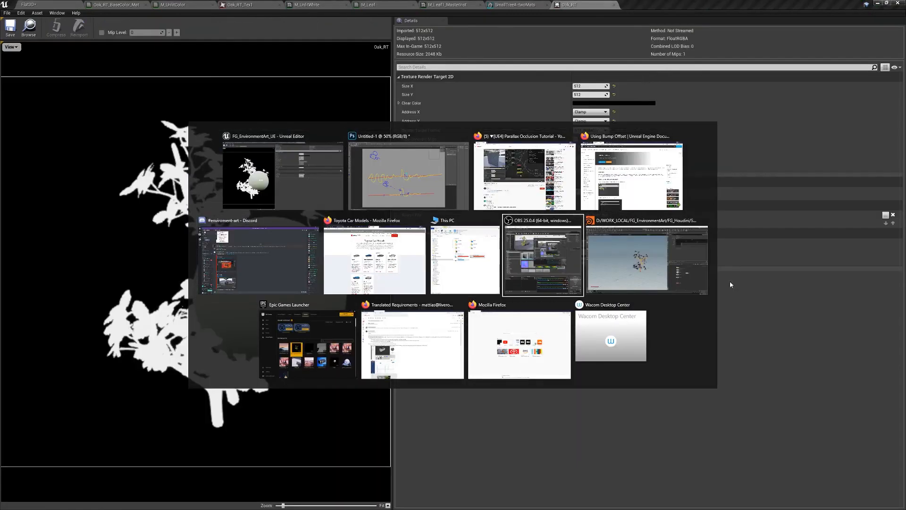